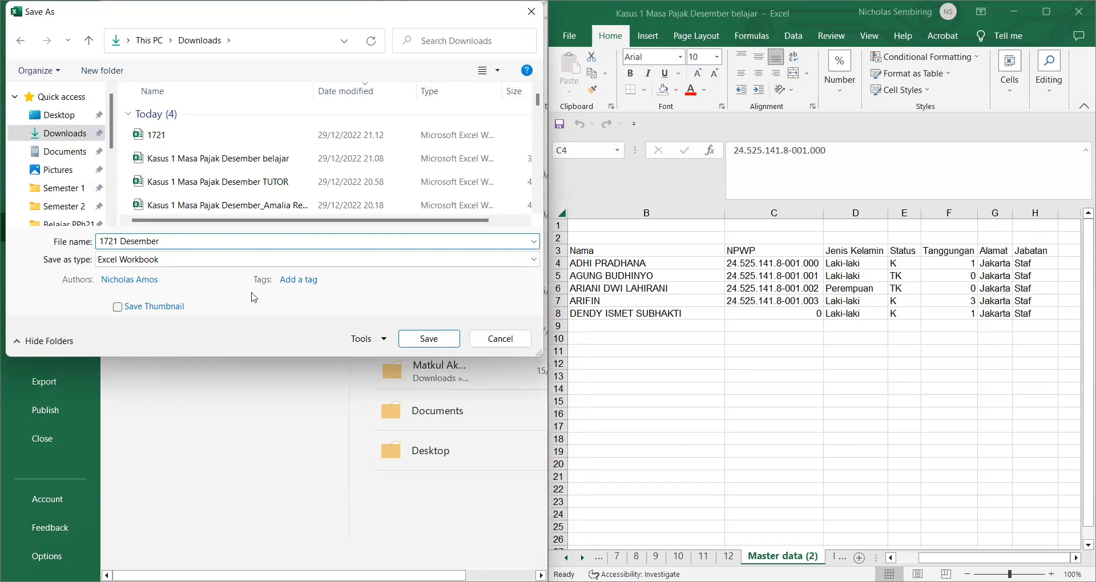
Step: Save the workbook as Excel Workbook '1721 Desember' in Downloads
left_click(406, 338)
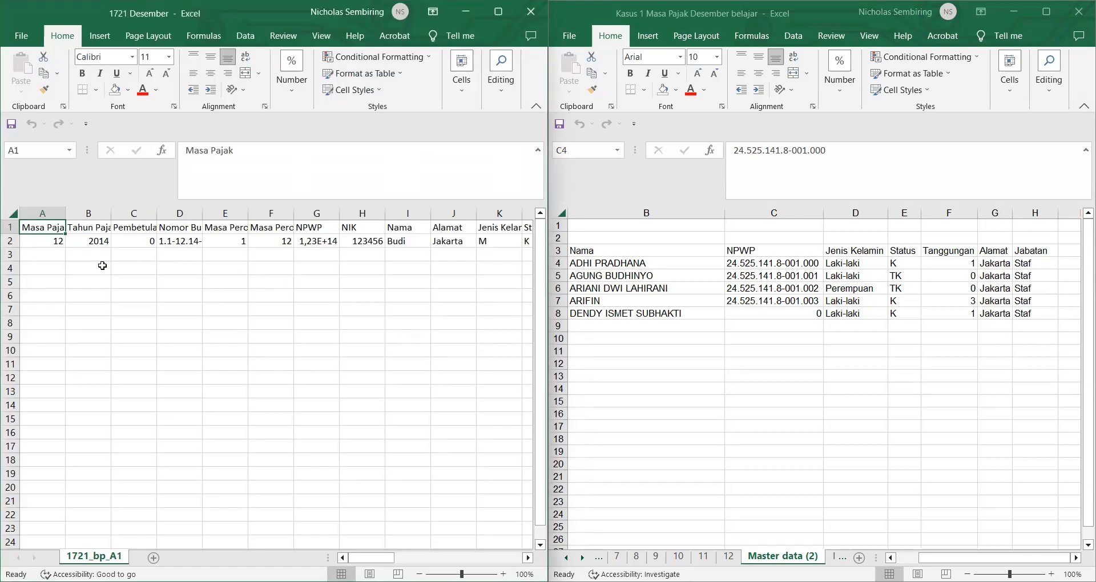
left_click(51, 240)
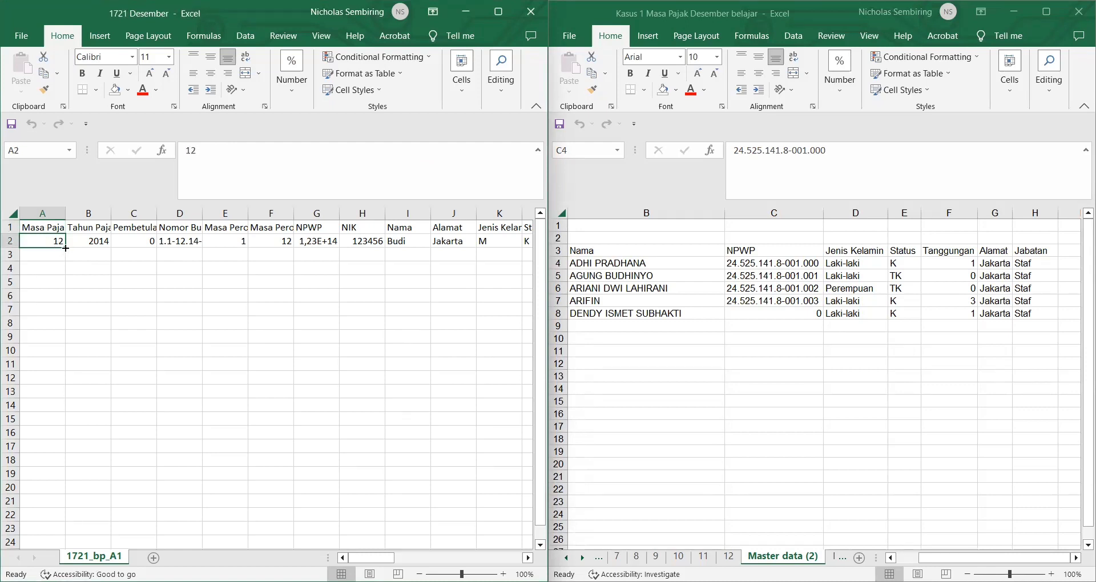
Step: Fill rows 2–6 with Masa Pajak 12, Tahun Pajak 2016 and Pembetulan 0
left_click_drag(66, 249, 64, 297)
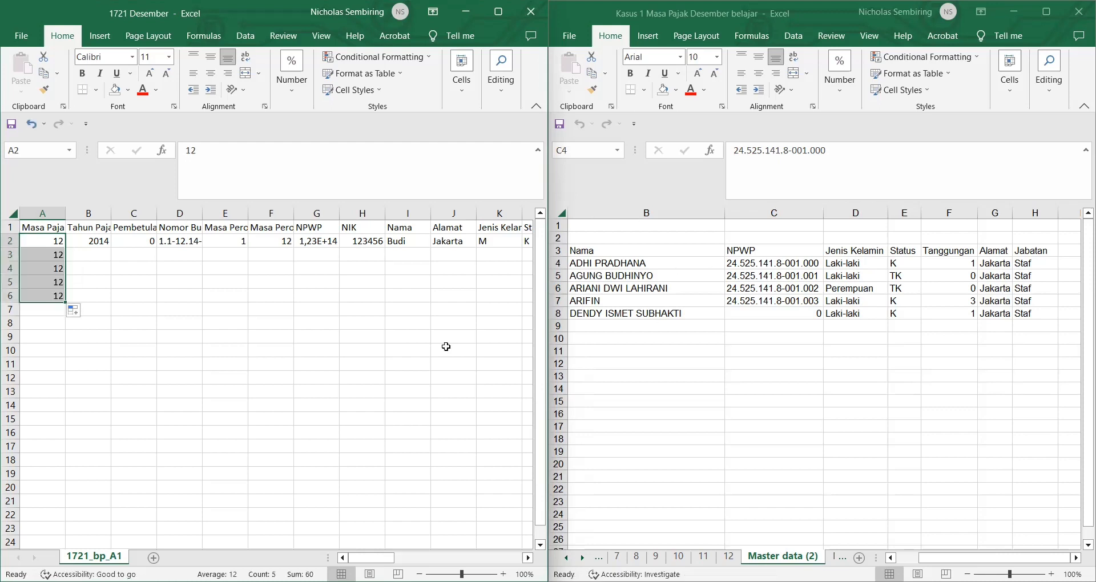
left_click(92, 240)
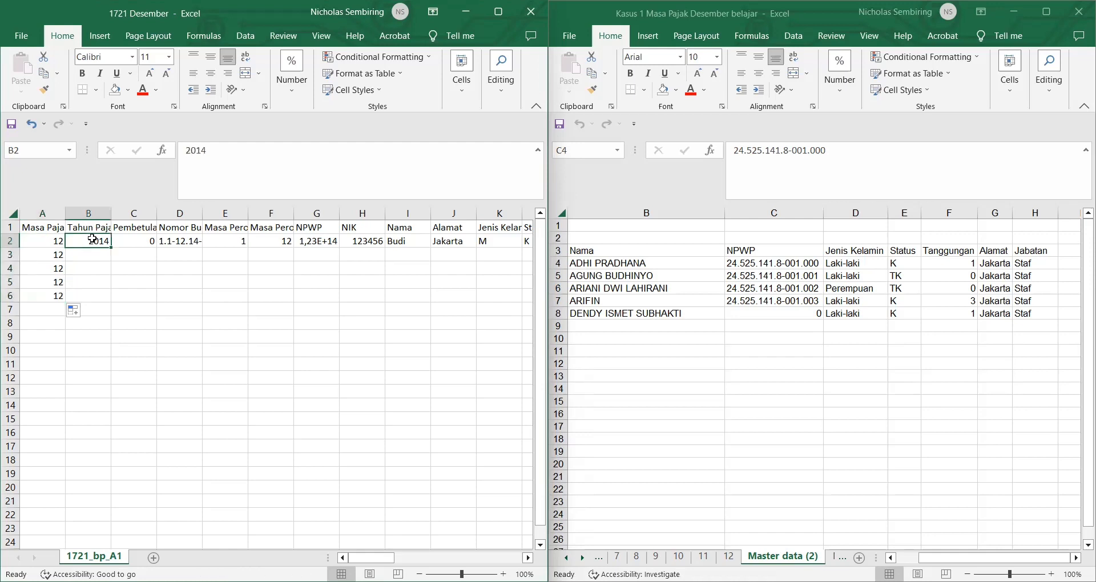
left_click(218, 158)
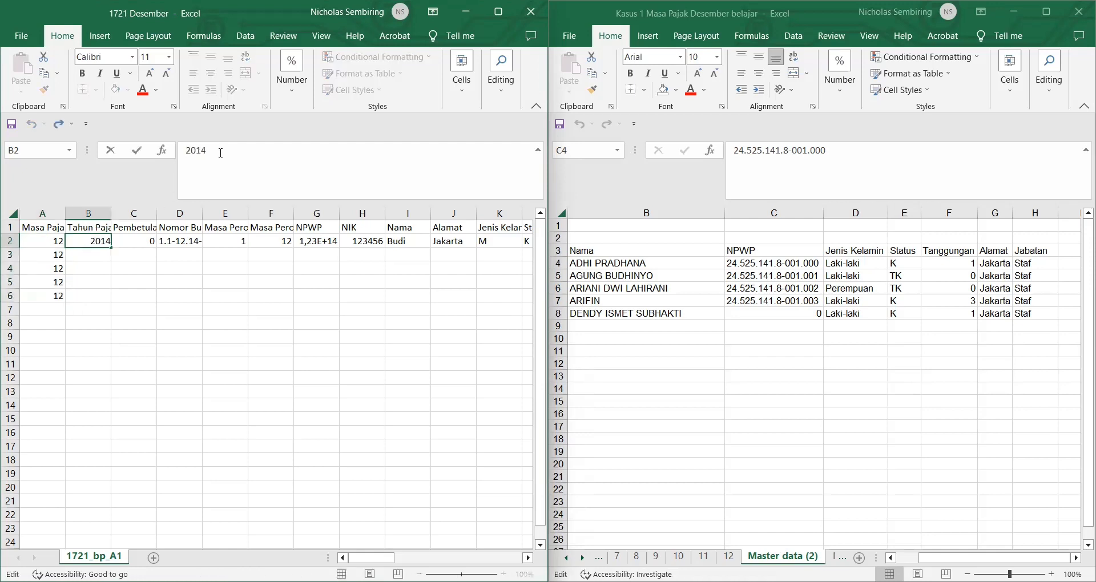
key("BackSpace")
type("6")
key("Return")
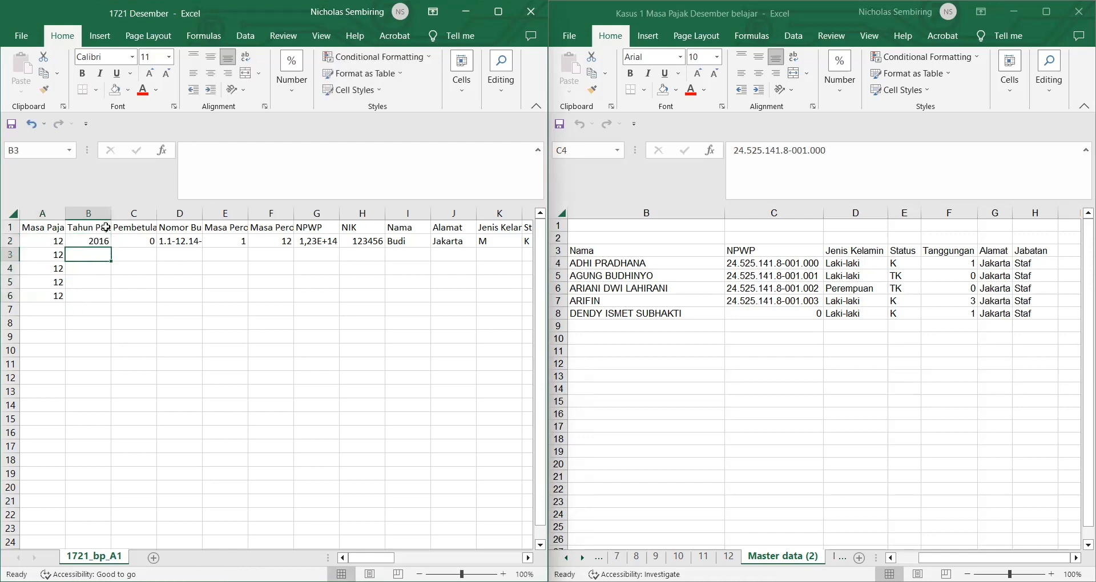
left_click(102, 241)
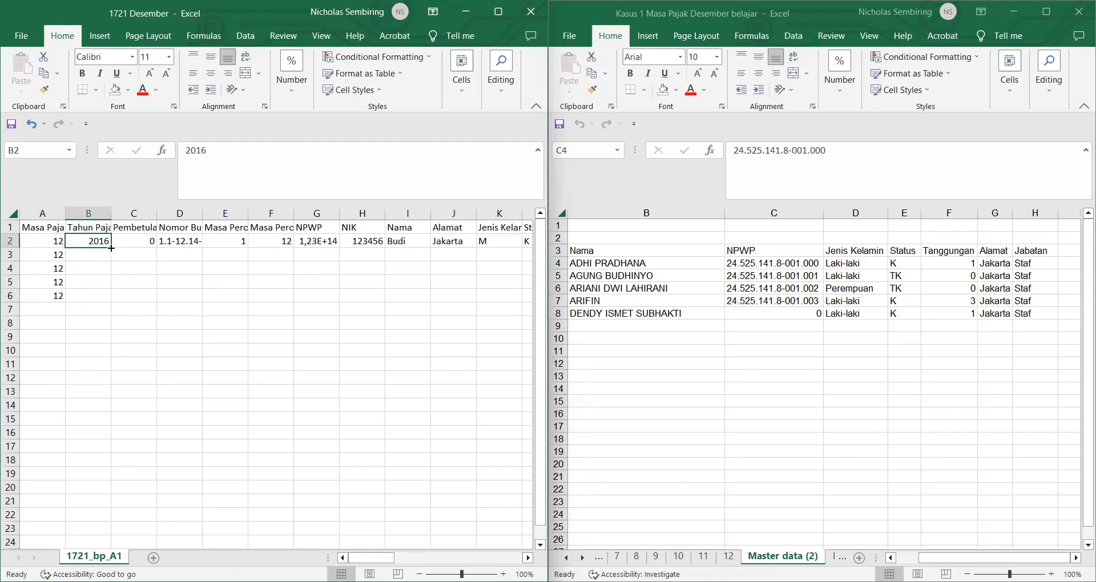
left_click_drag(111, 247, 106, 295)
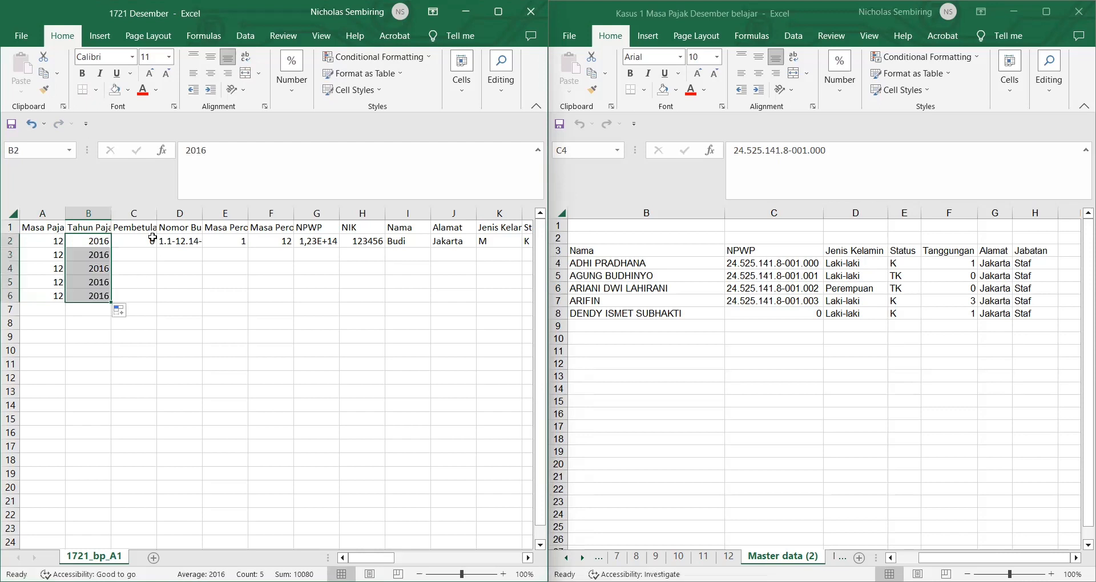
left_click(152, 238)
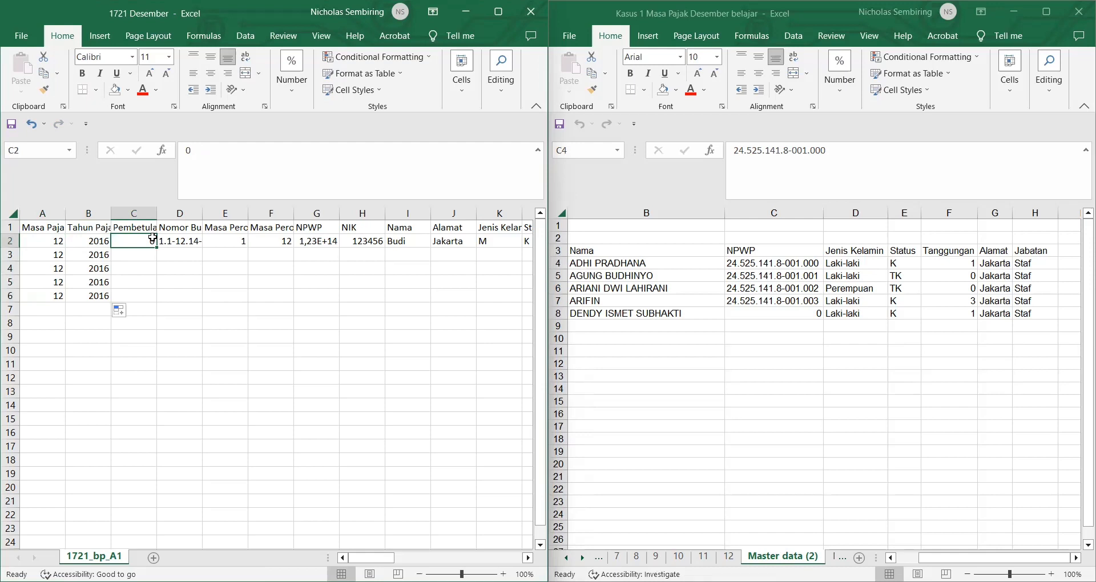
left_click_drag(154, 248, 155, 249)
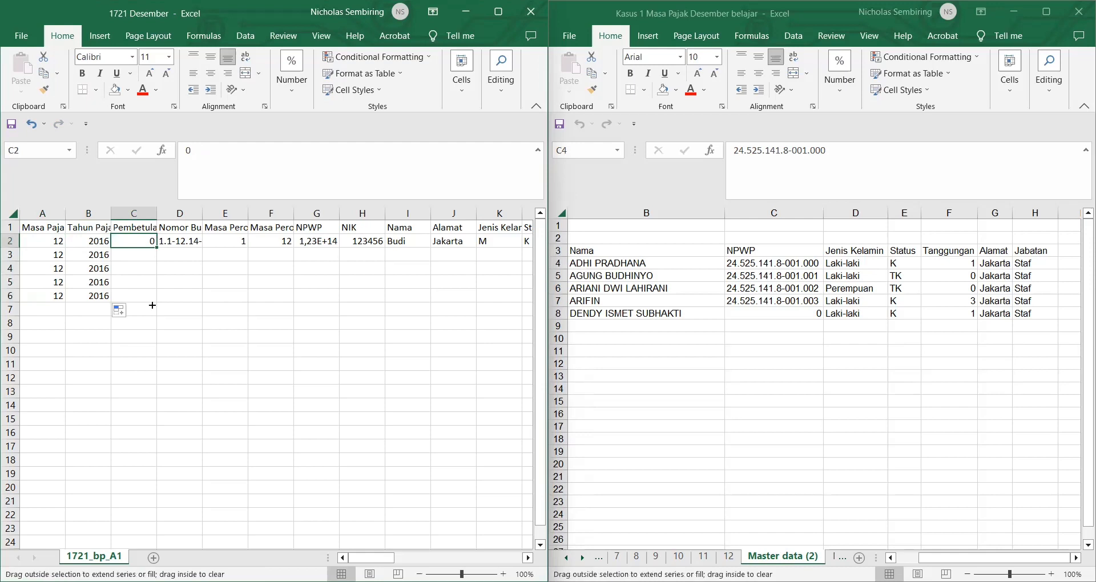
left_click_drag(153, 305, 152, 303)
Step: Number D2:D6 as 1.1-12.16-0000001 through 0000005 and autofit column D
left_click(192, 242)
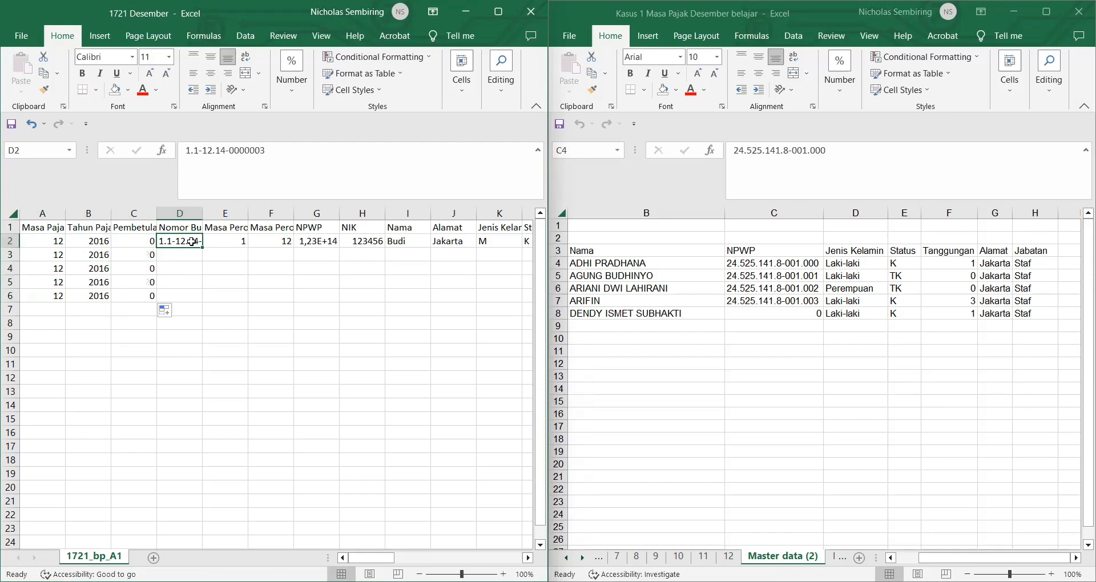
left_click(227, 150)
key("BackSpace")
type("6")
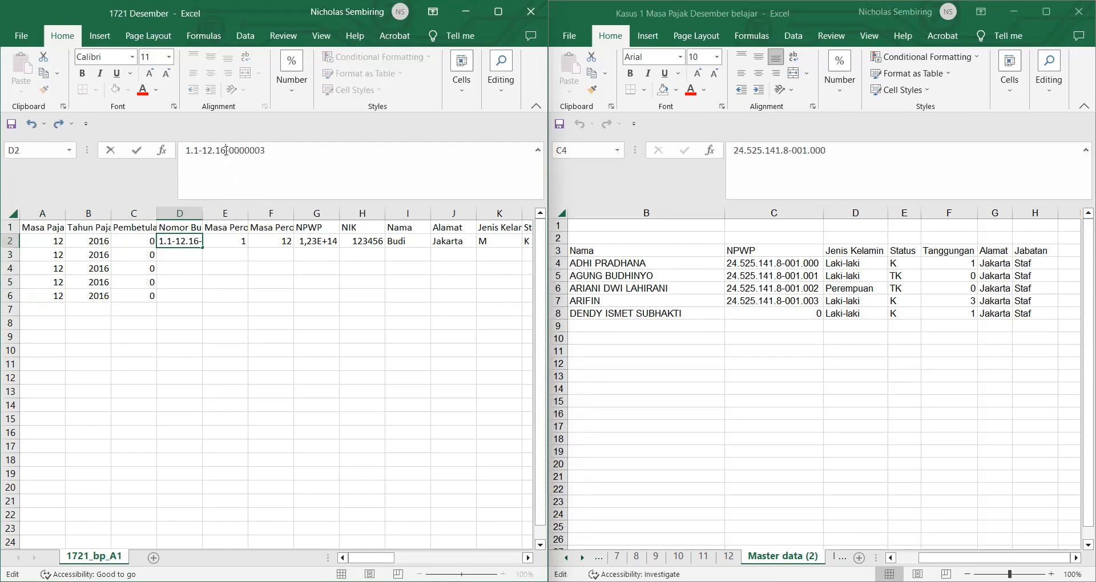
left_click(279, 155)
type("1")
key("Return")
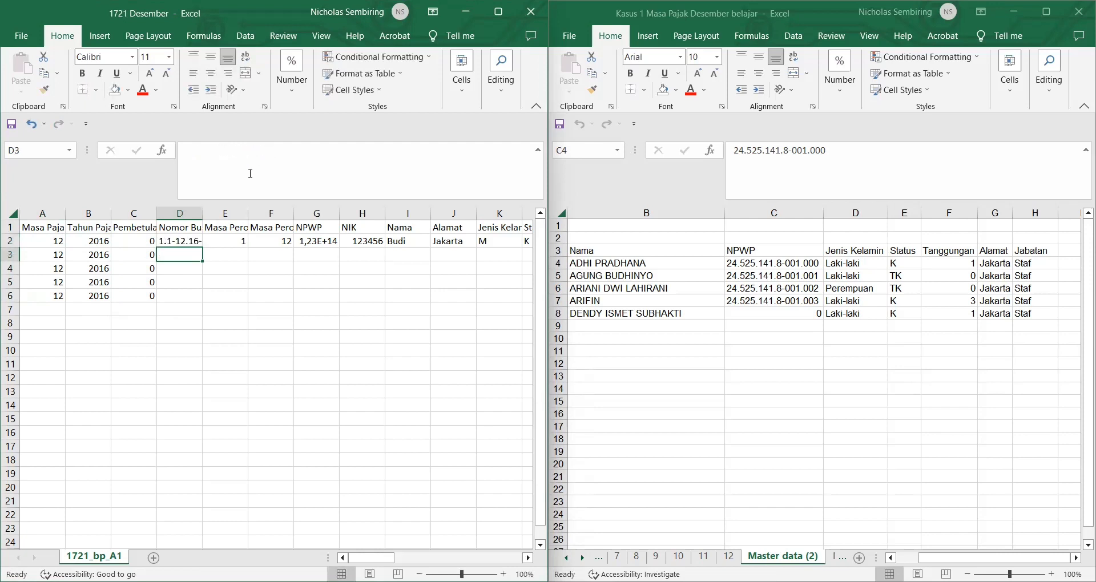
left_click(187, 236)
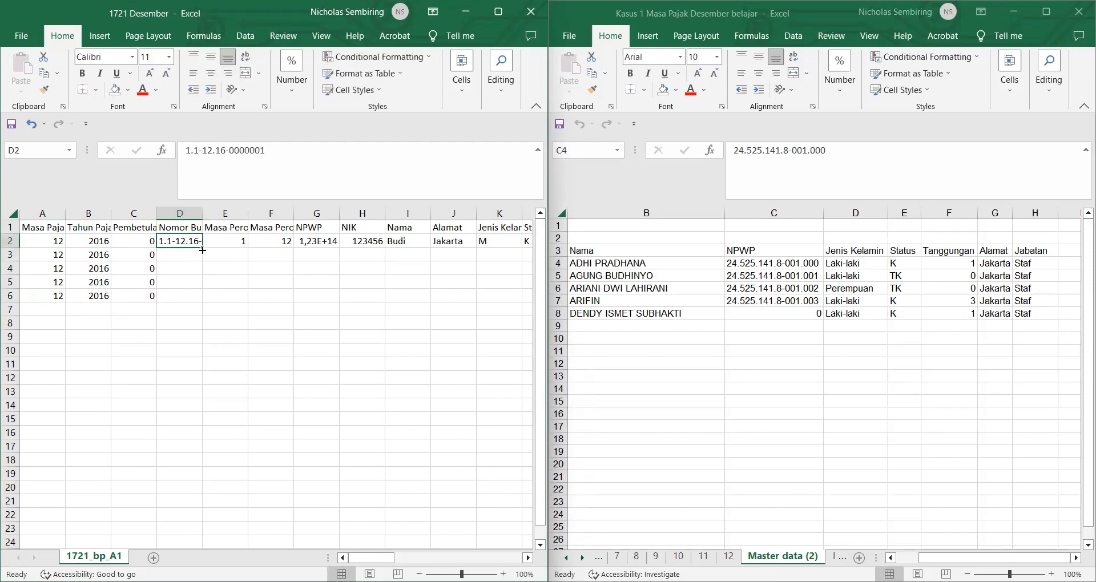
left_click_drag(203, 246, 203, 297)
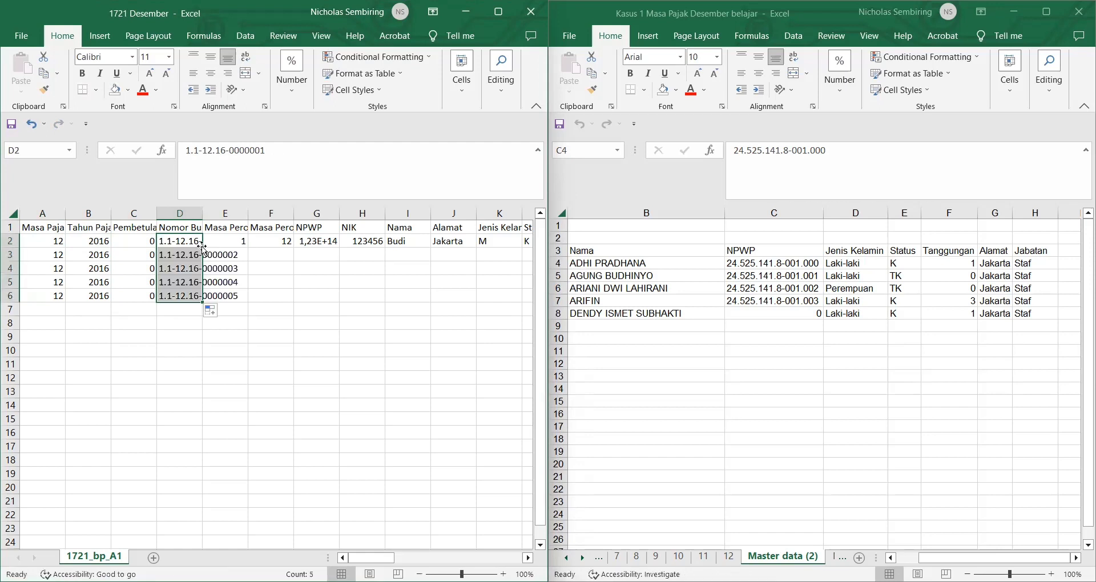
double_click(202, 217)
left_click(283, 242)
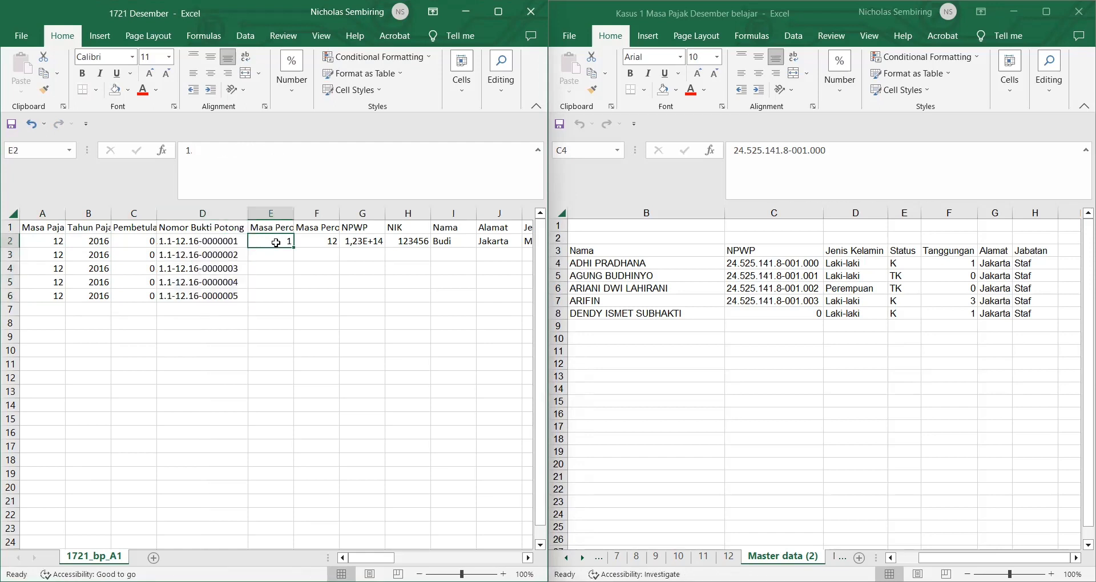
Step: Paste the masa kerja Awal values P5:P9 into E2:E6, giving start period 1
type("1")
left_click(280, 228)
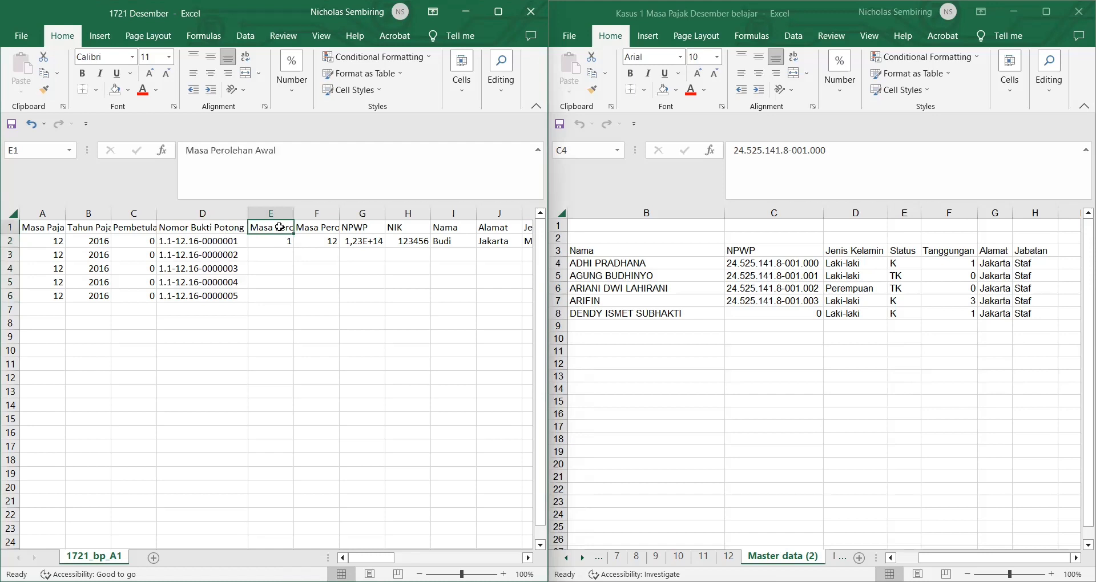
left_click(305, 227)
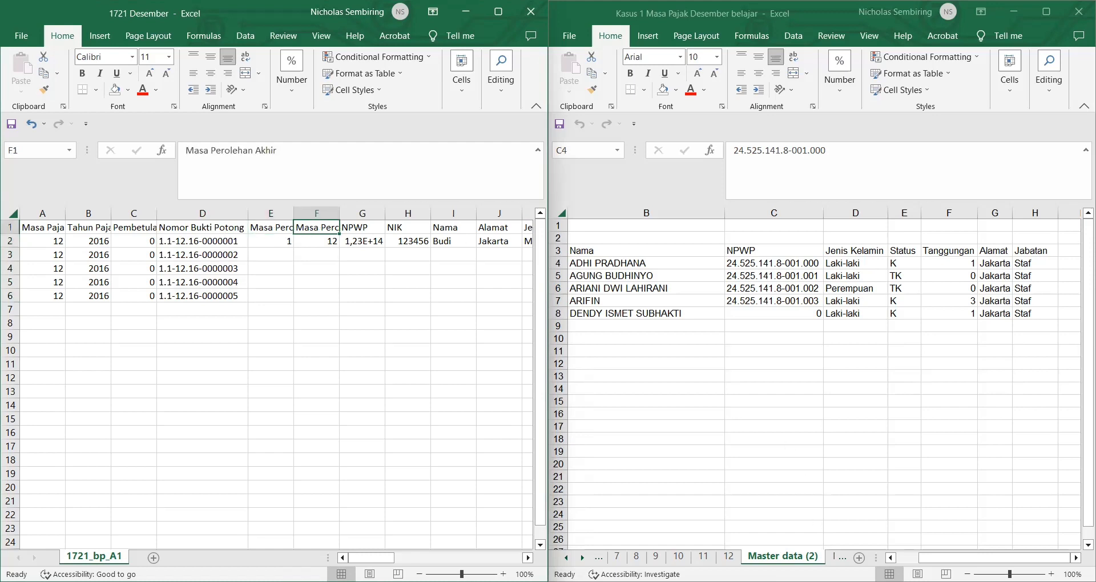
left_click(787, 556)
scroll(787, 556, "up", 10)
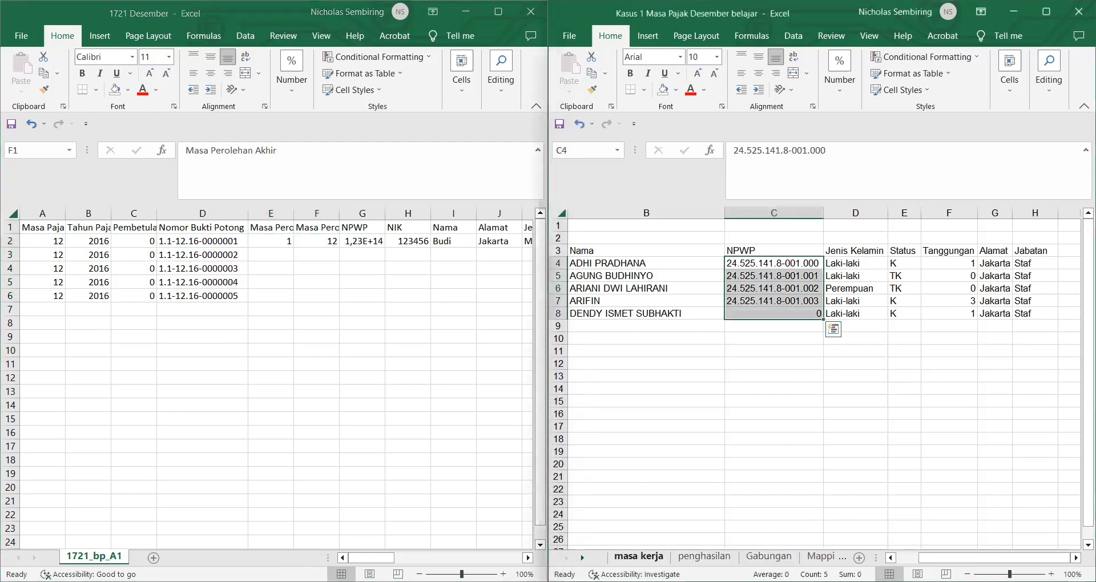
left_click(639, 556)
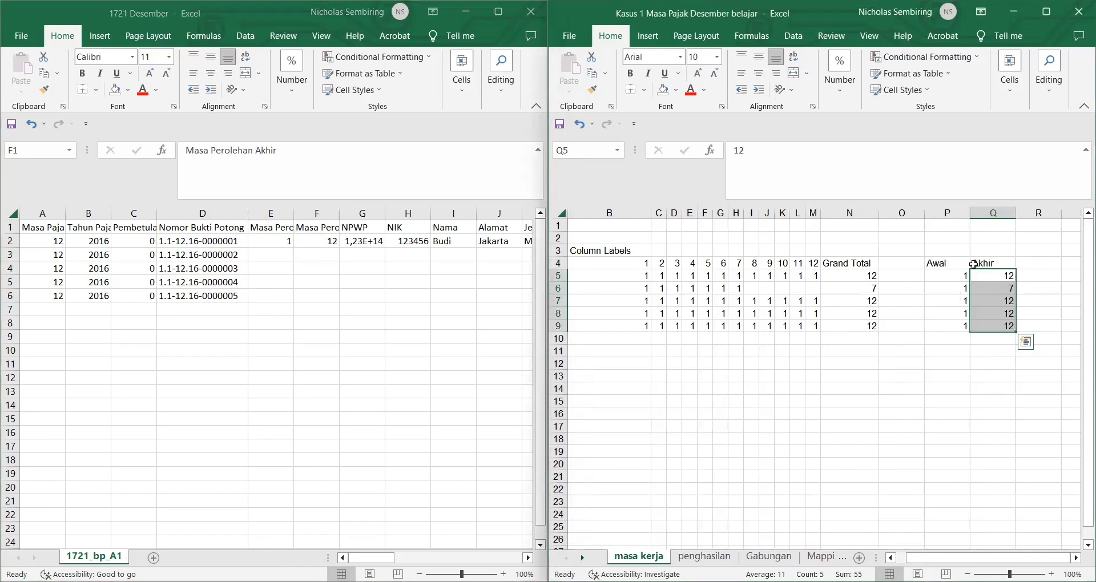
left_click_drag(958, 275, 959, 327)
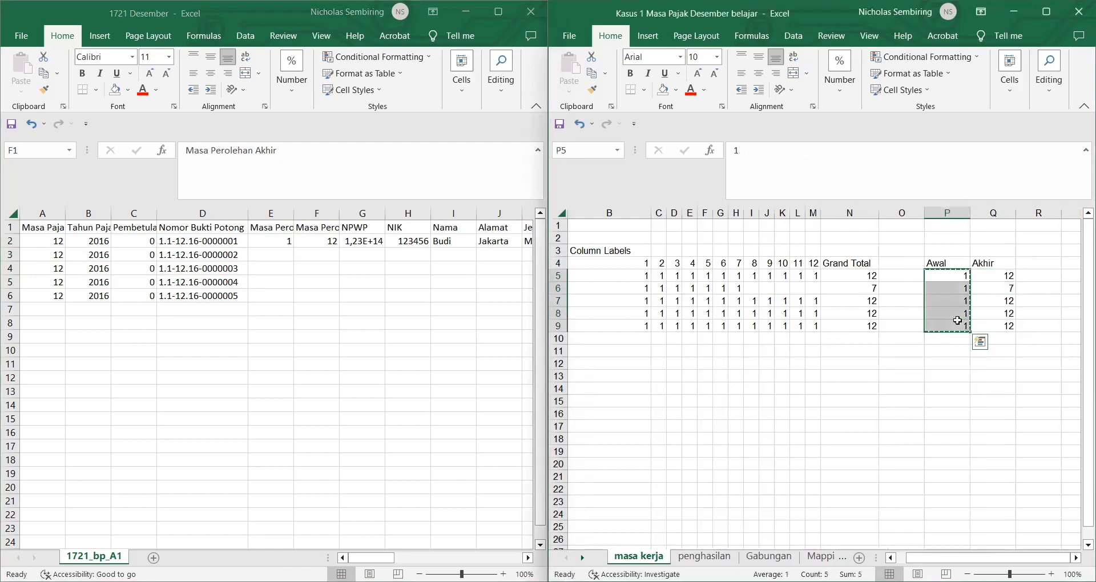
key("ctrl+c")
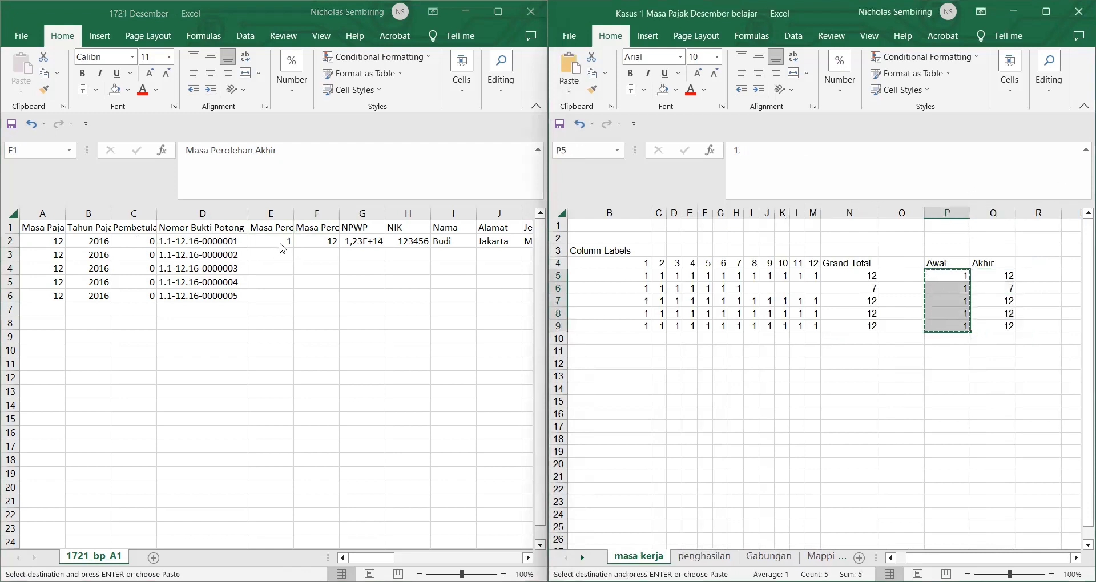
left_click(281, 245)
key("ctrl+v")
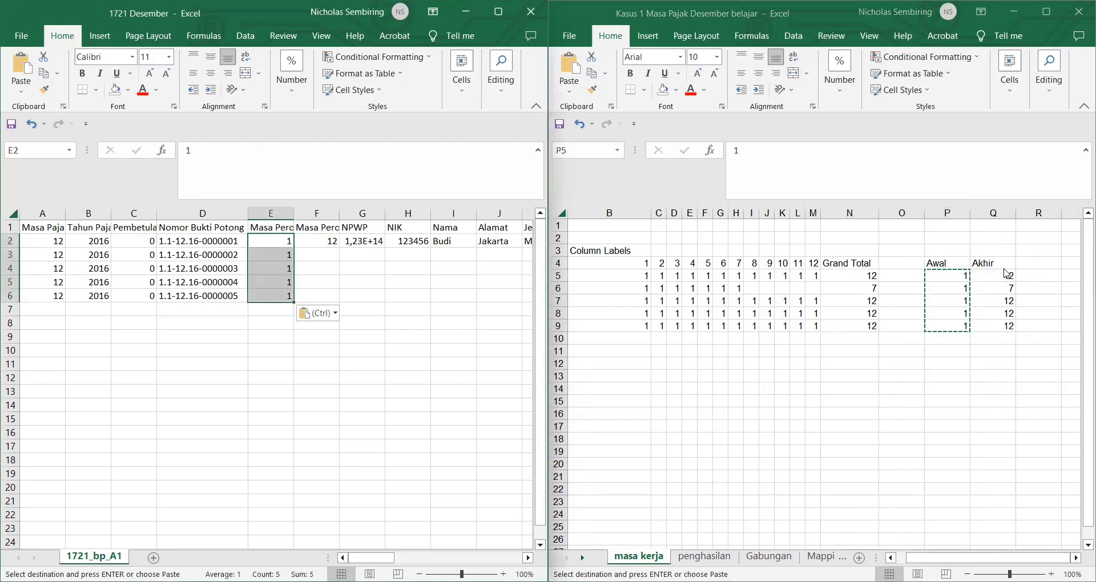
Step: Paste the Akhir values Q5:Q9 into F2:F6 as 12, 7, 12, 12, 12
left_click_drag(1005, 268, 1001, 277)
double_click(1001, 277)
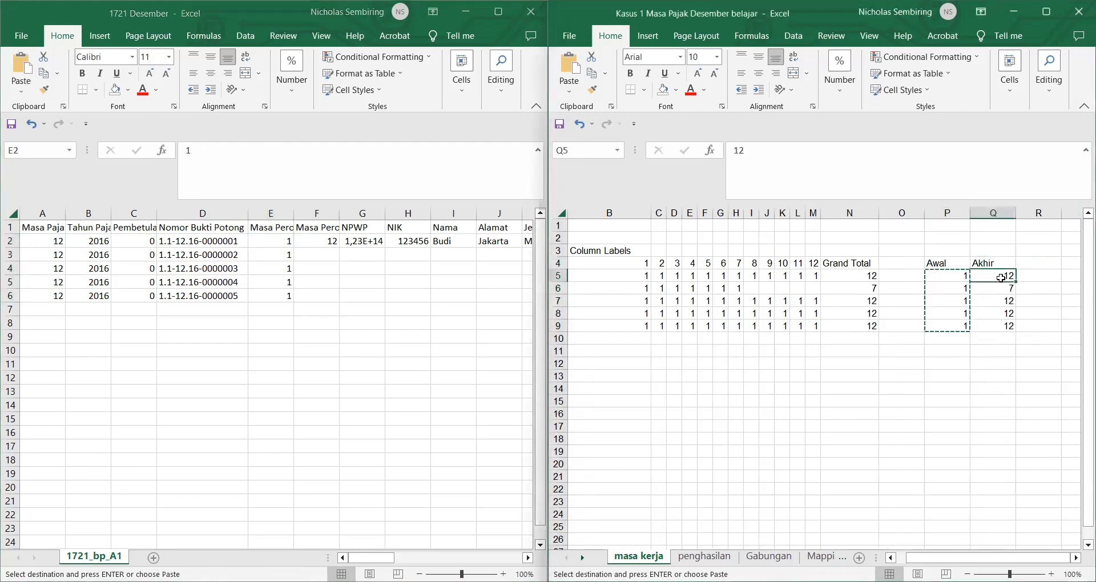
left_click(1002, 327)
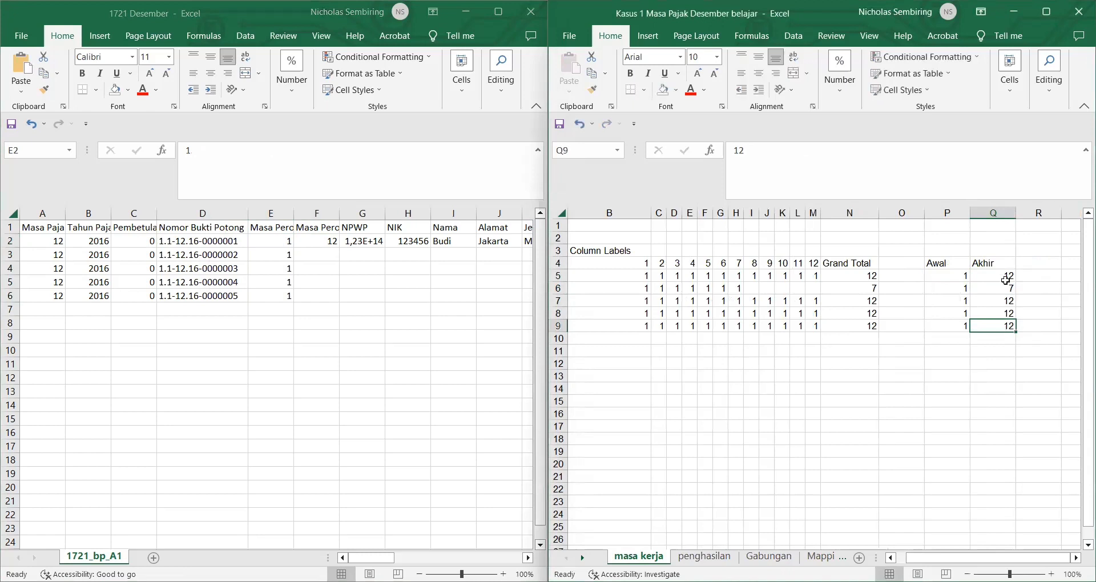
left_click_drag(1005, 274, 1005, 327)
key("ctrl+c")
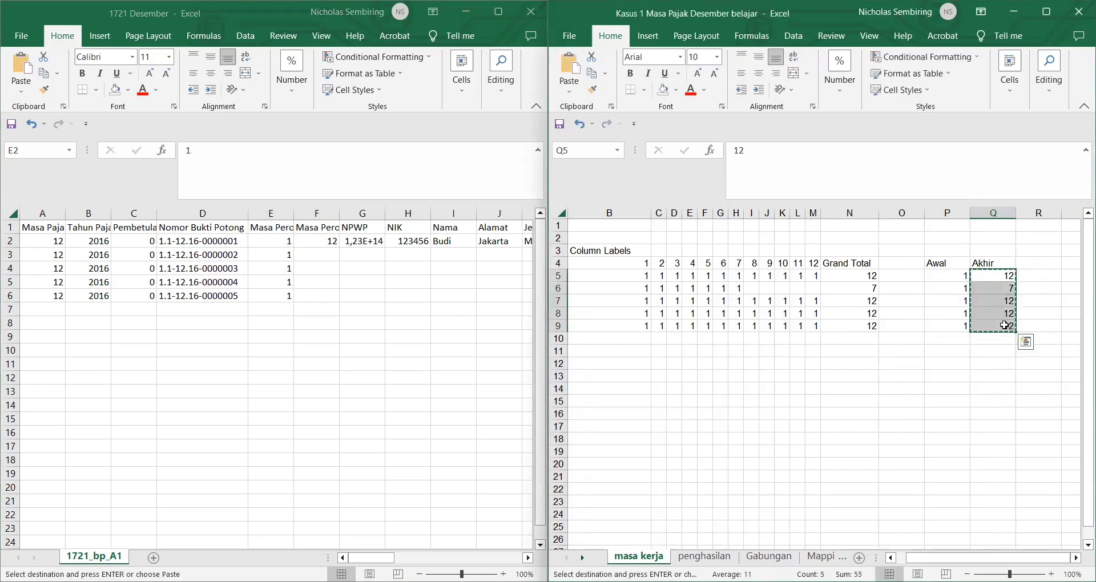
left_click(308, 240)
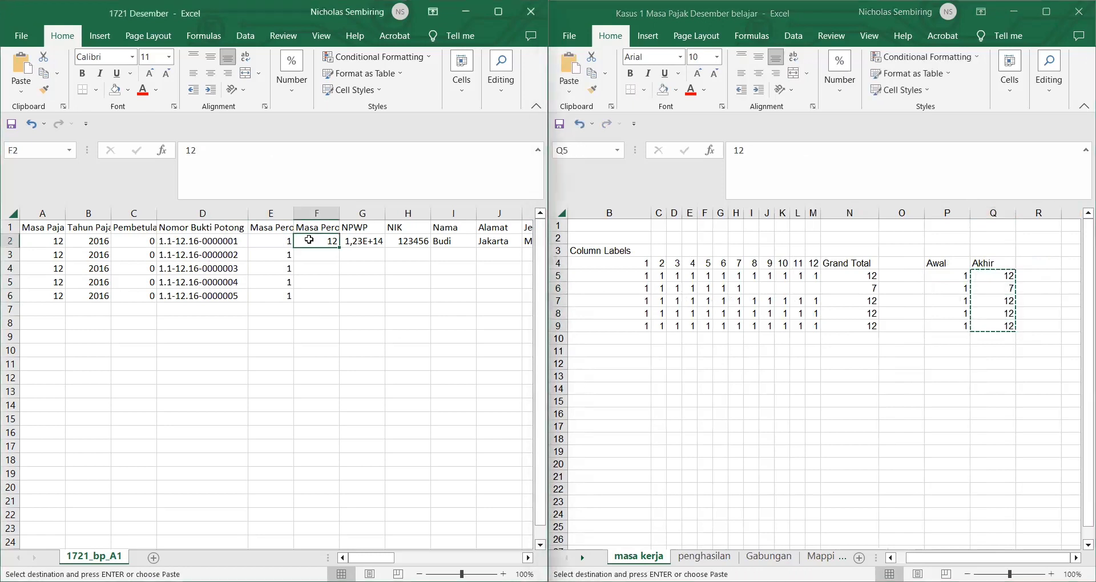
key("ctrl+v")
left_click(420, 283)
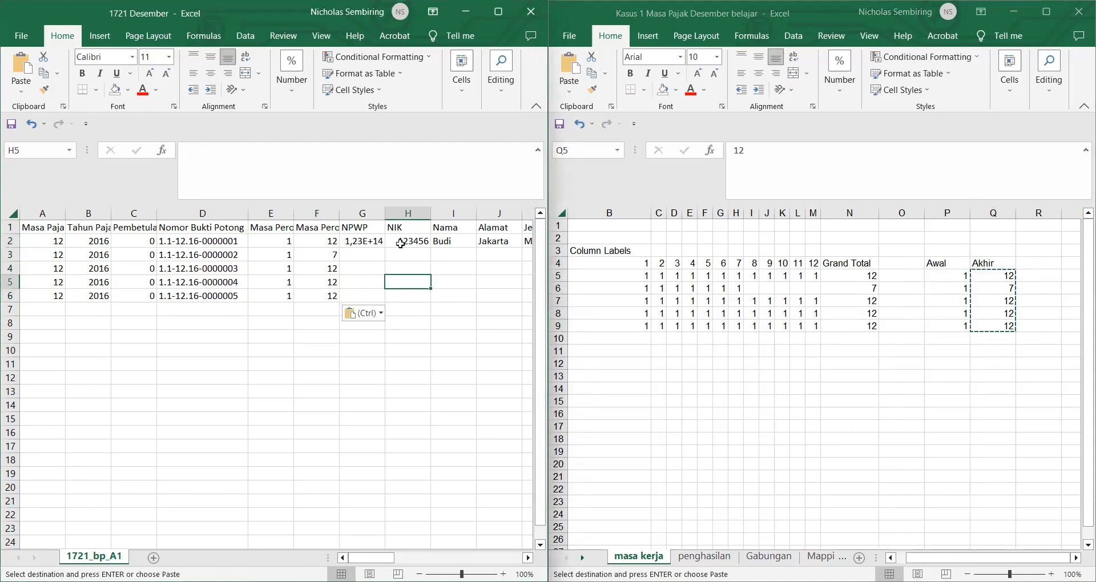
Step: Copy the five employee names from Master data (2) into Nama I2:I6 and widen column I
left_click(449, 244)
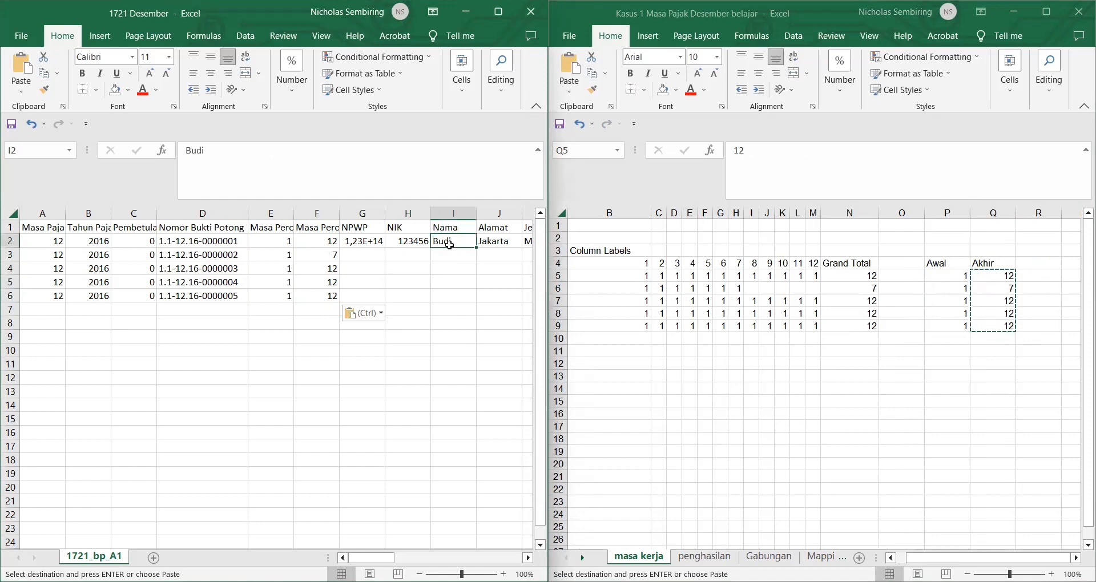
left_click(822, 557)
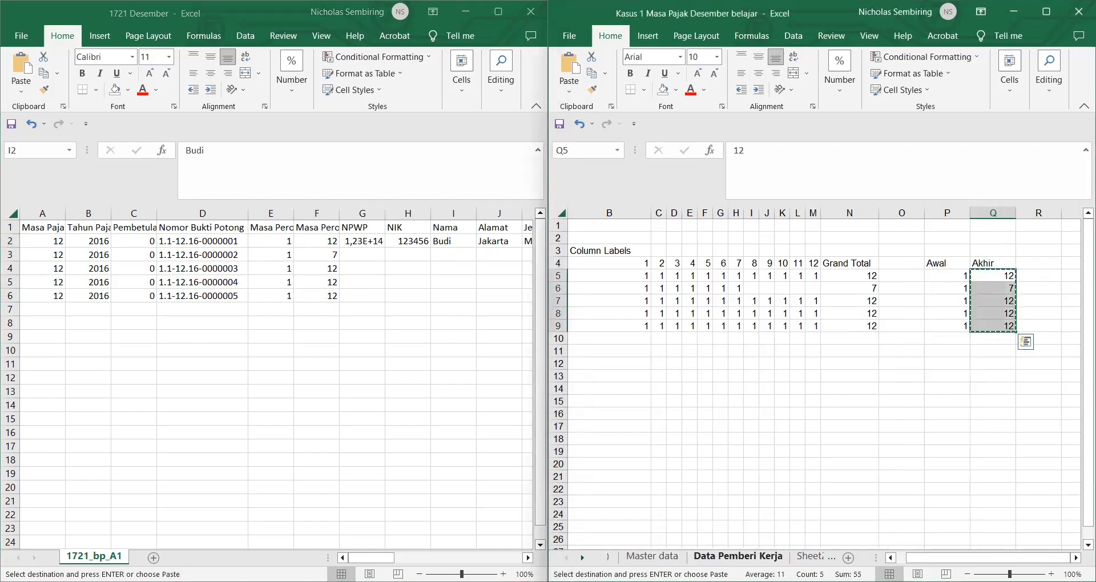
left_click(655, 557)
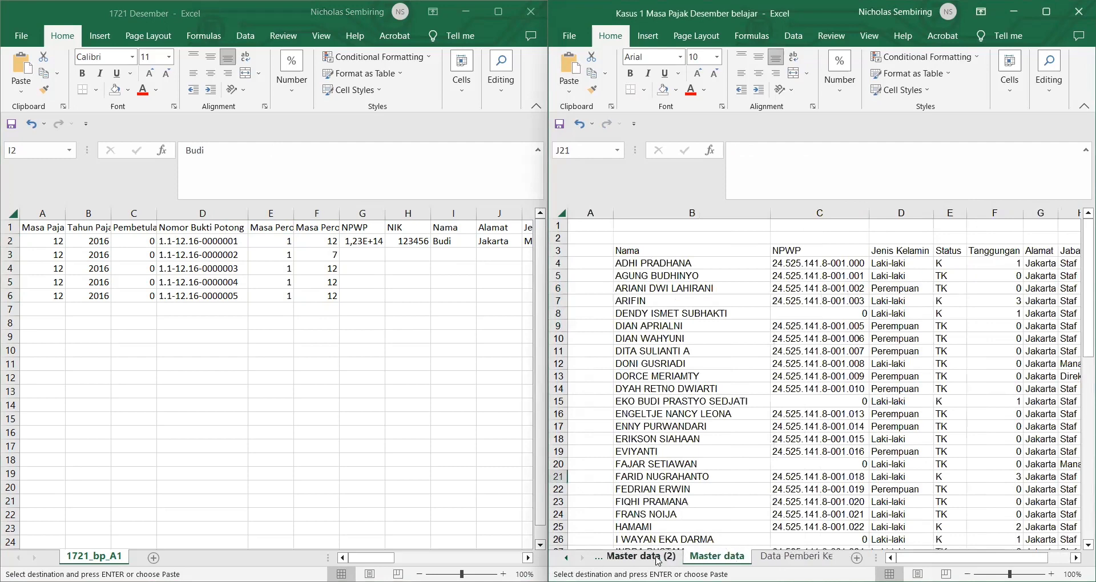
left_click(654, 557)
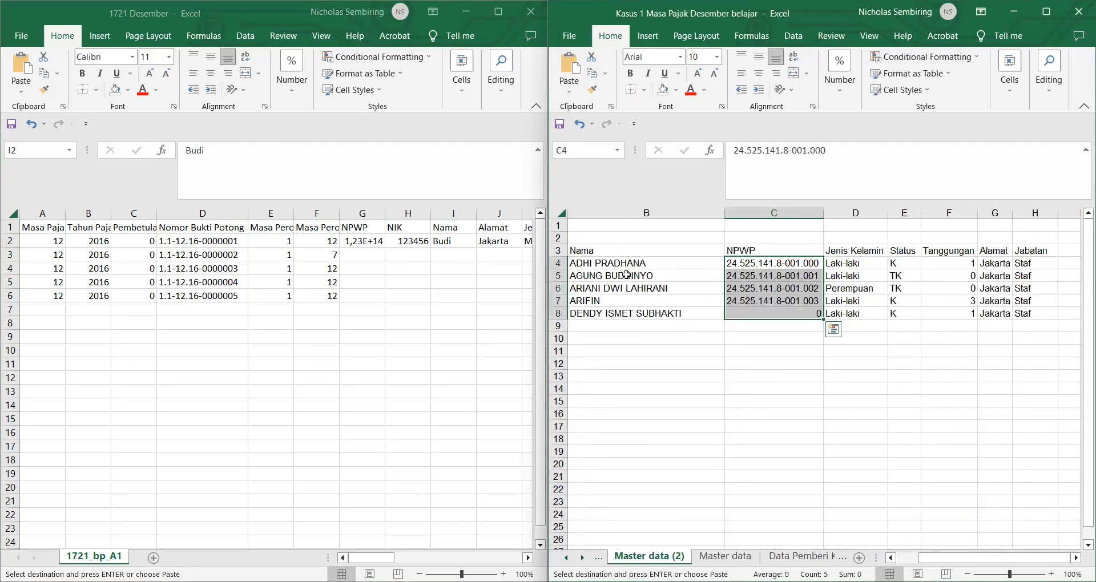
left_click_drag(615, 264, 639, 313)
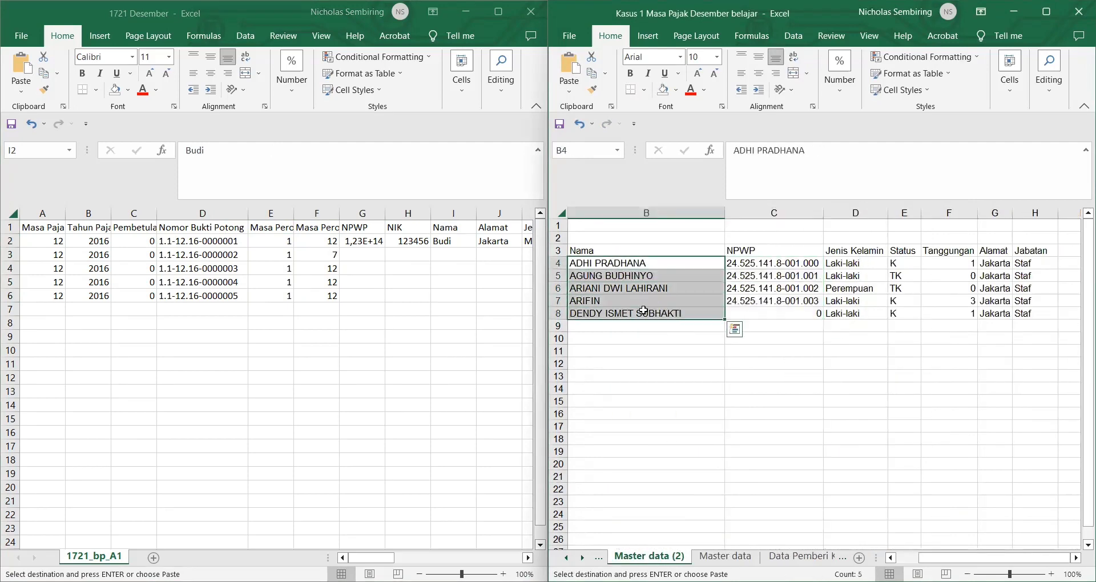
key("ctrl+c")
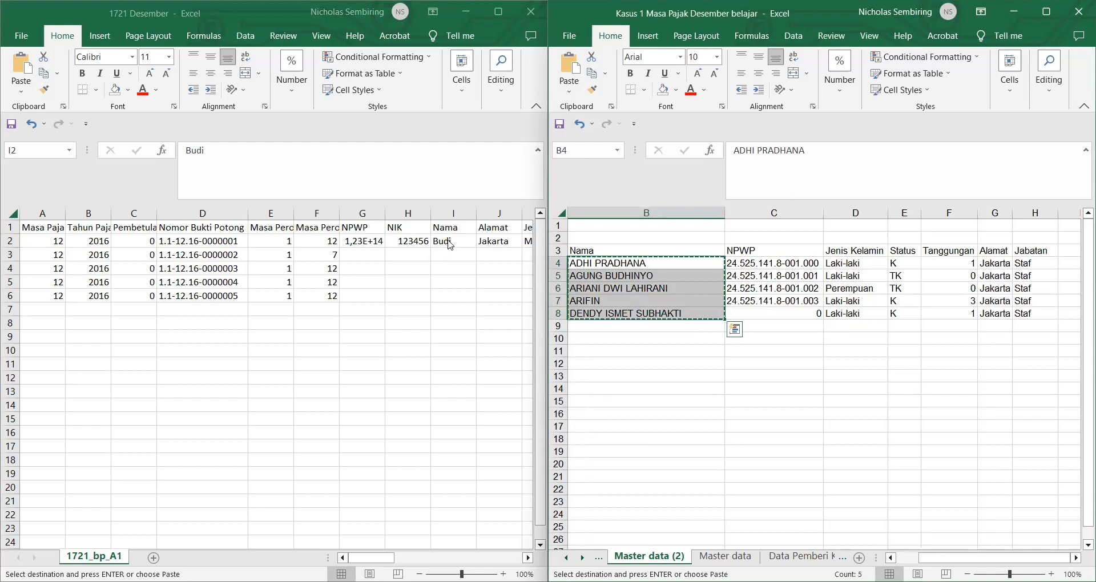
left_click(450, 245)
key("ctrl+v")
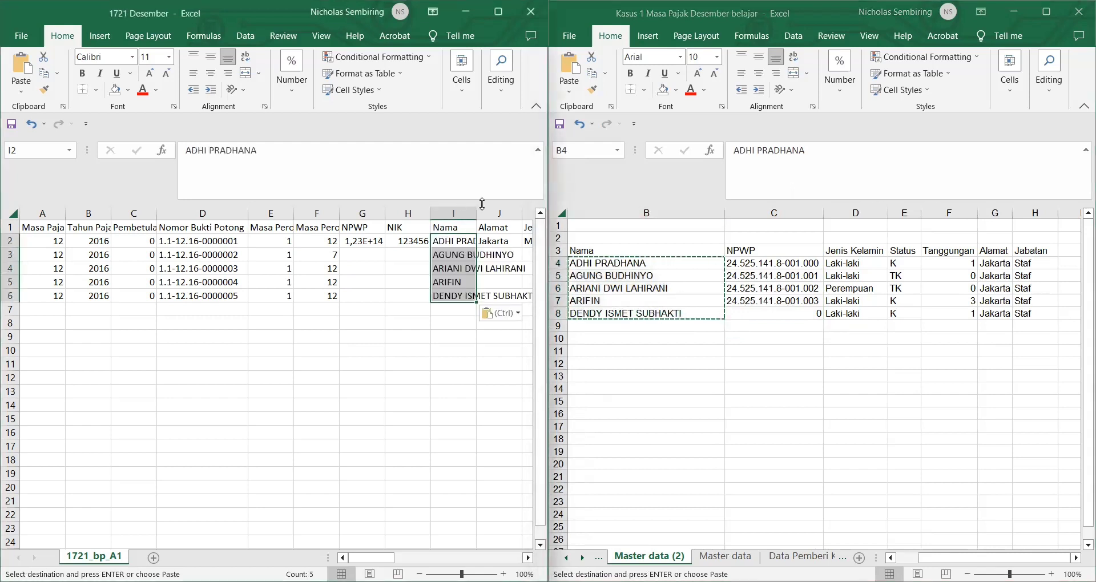
double_click(473, 211)
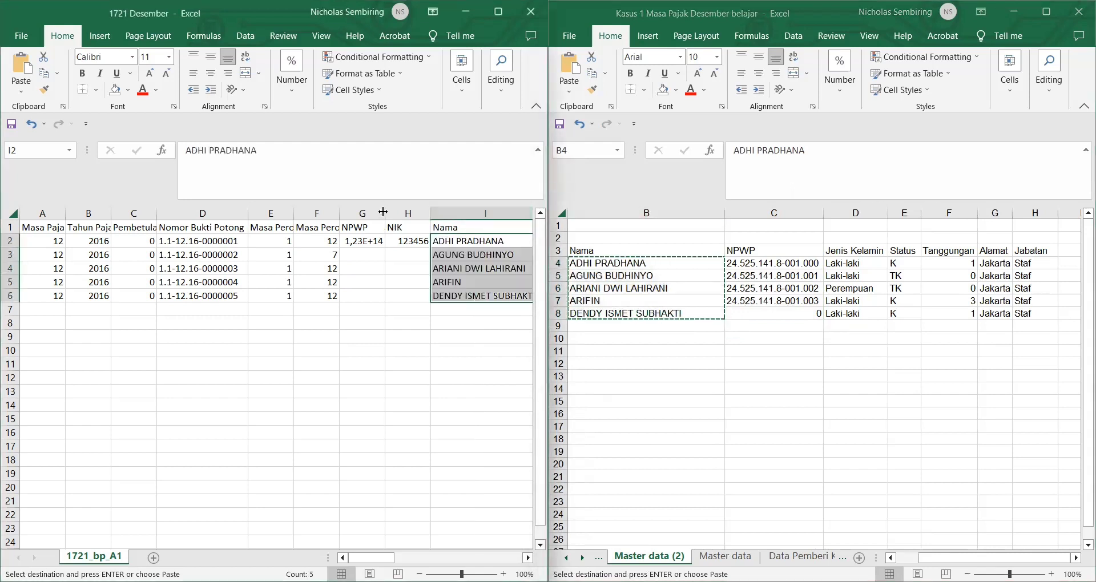
Step: Copy the five NPWP numbers into G2:G6 and autofit column G
double_click(383, 213)
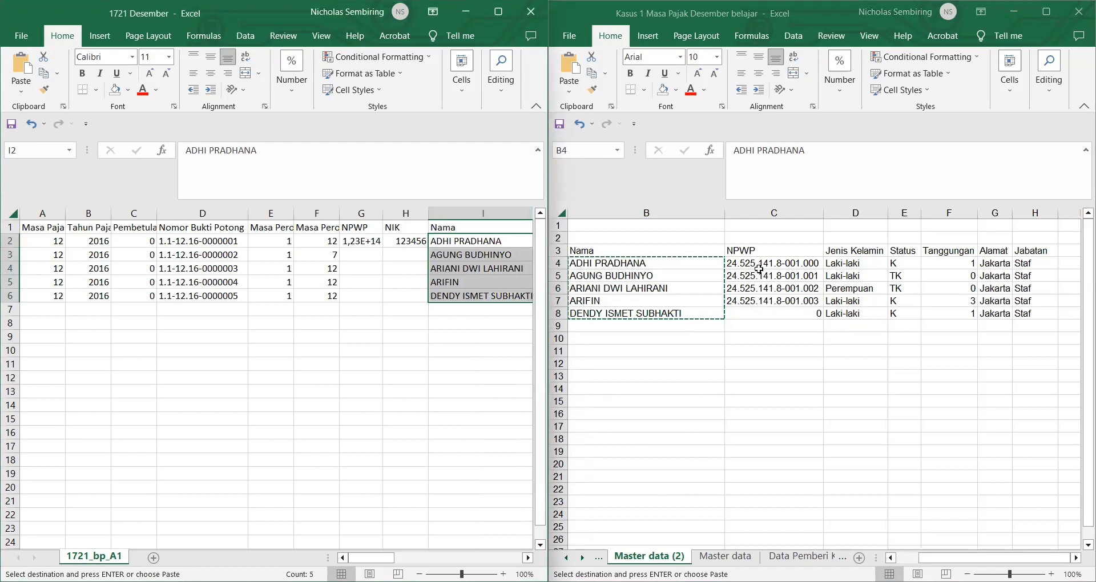
left_click_drag(759, 269, 765, 313)
key("ctrl+c")
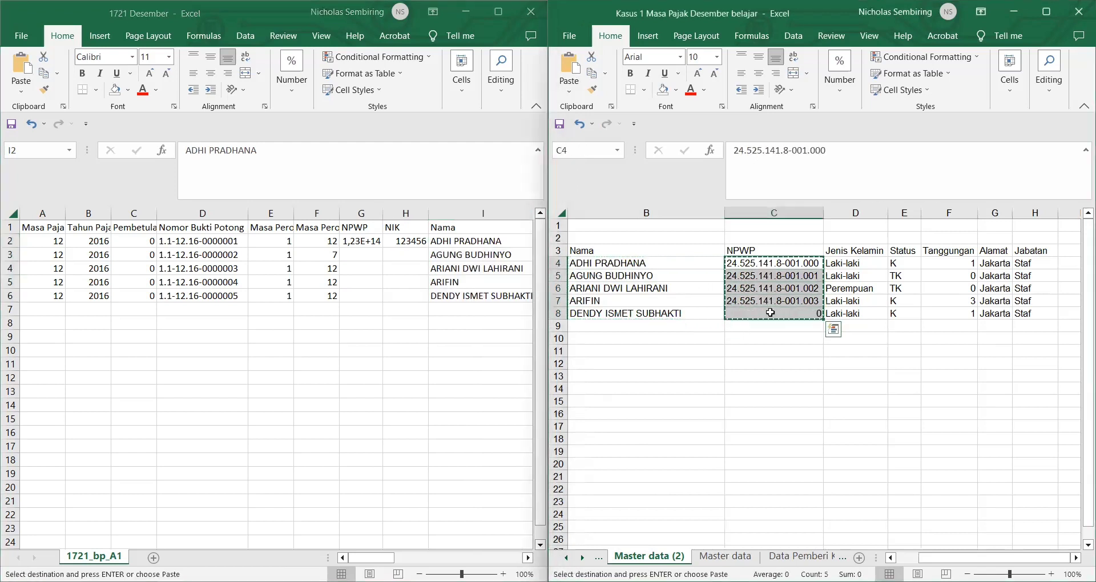
left_click(363, 240)
key("ctrl+v")
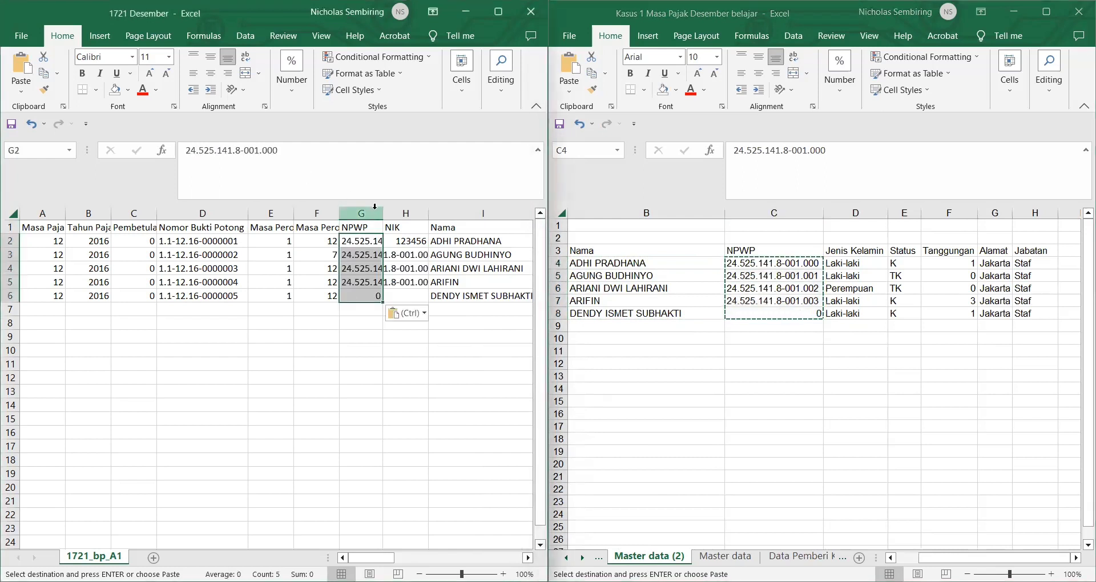
double_click(382, 215)
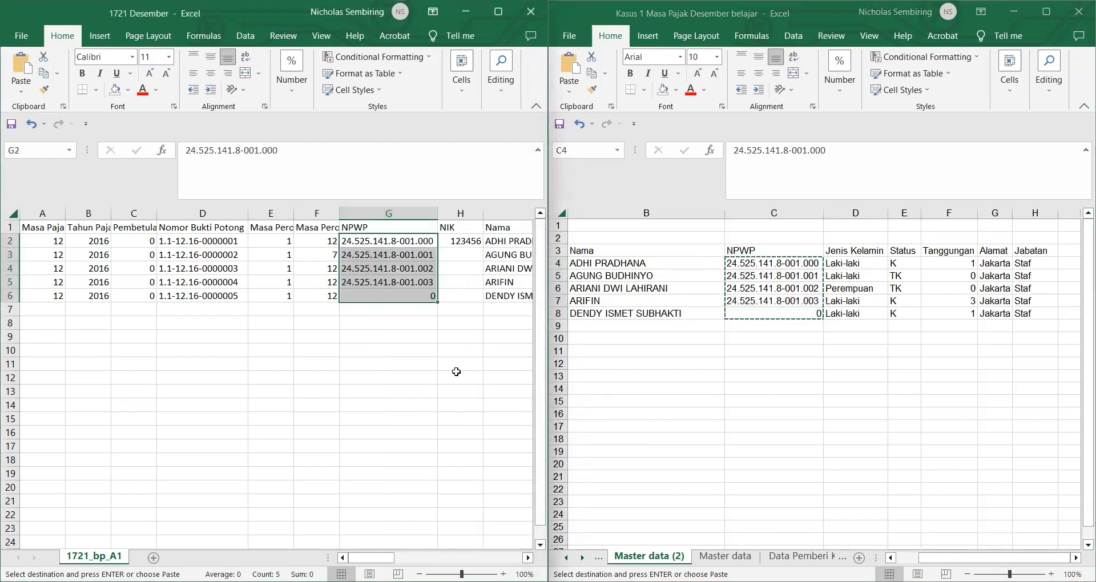
left_click(457, 401)
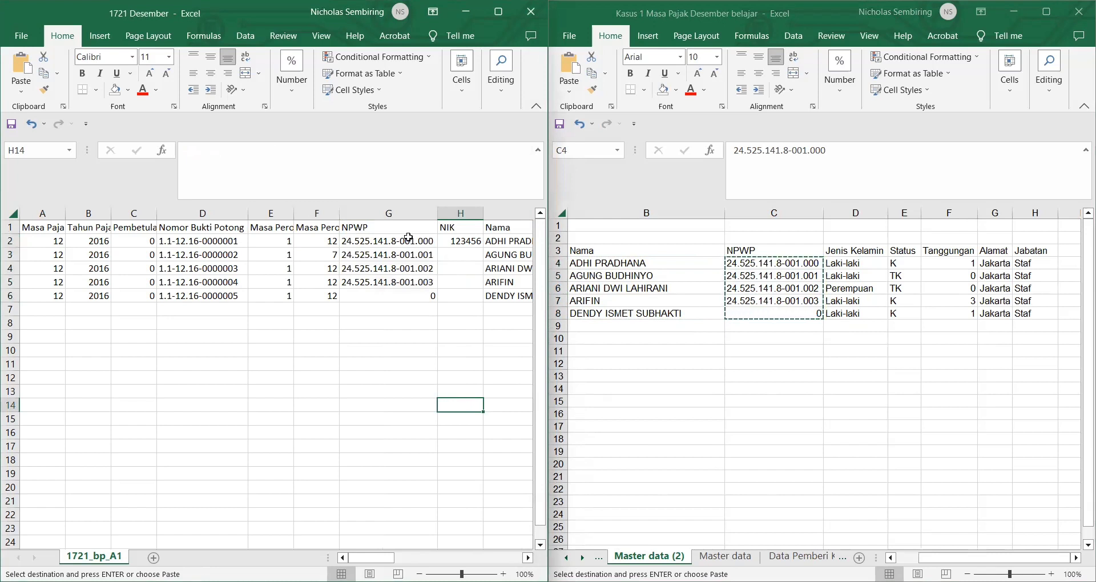
left_click_drag(414, 243, 438, 301)
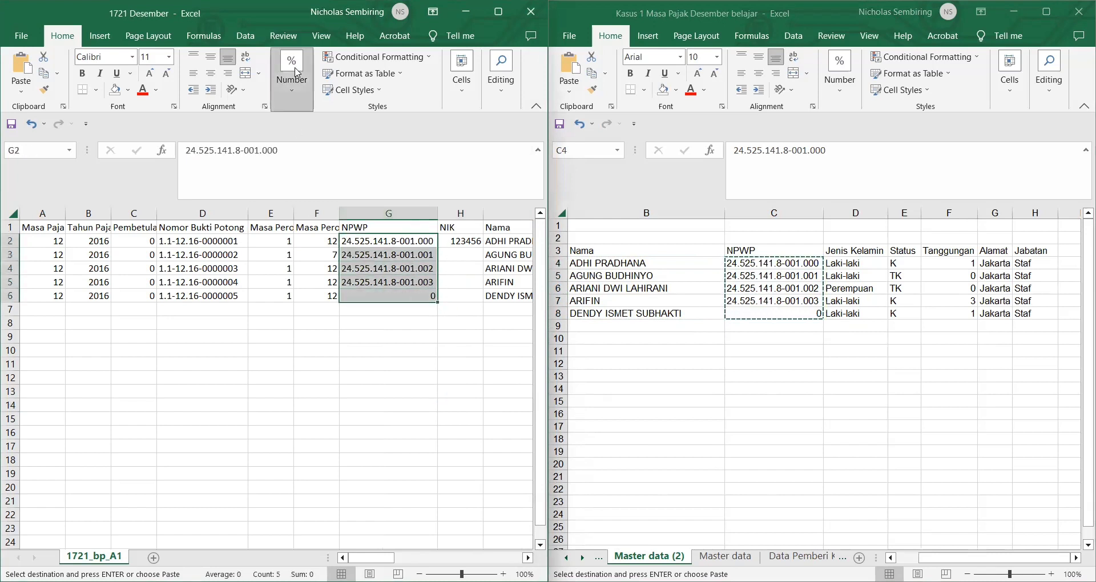
left_click(375, 170)
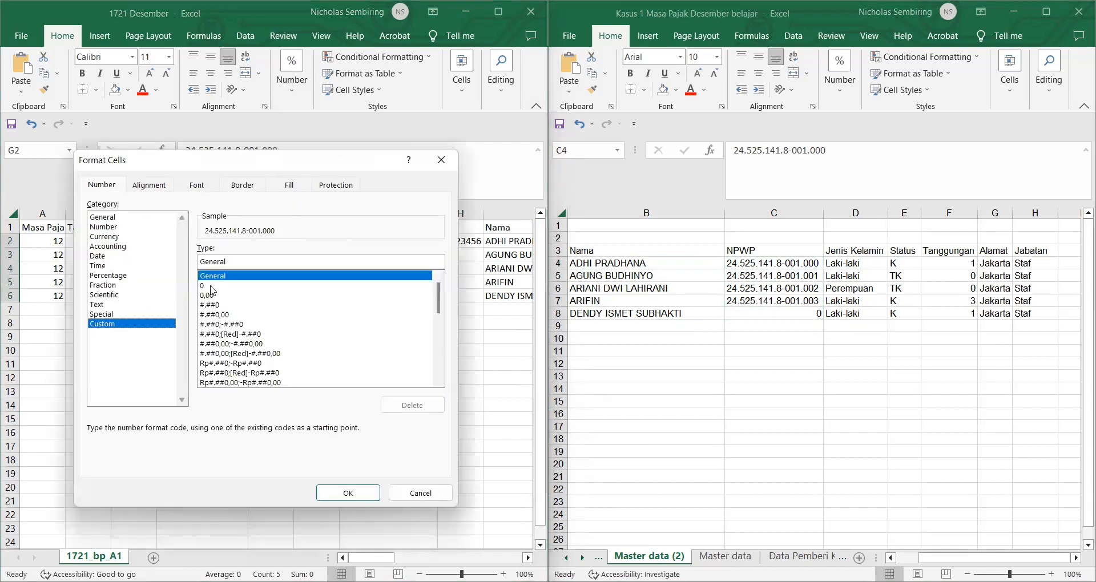
left_click(211, 286)
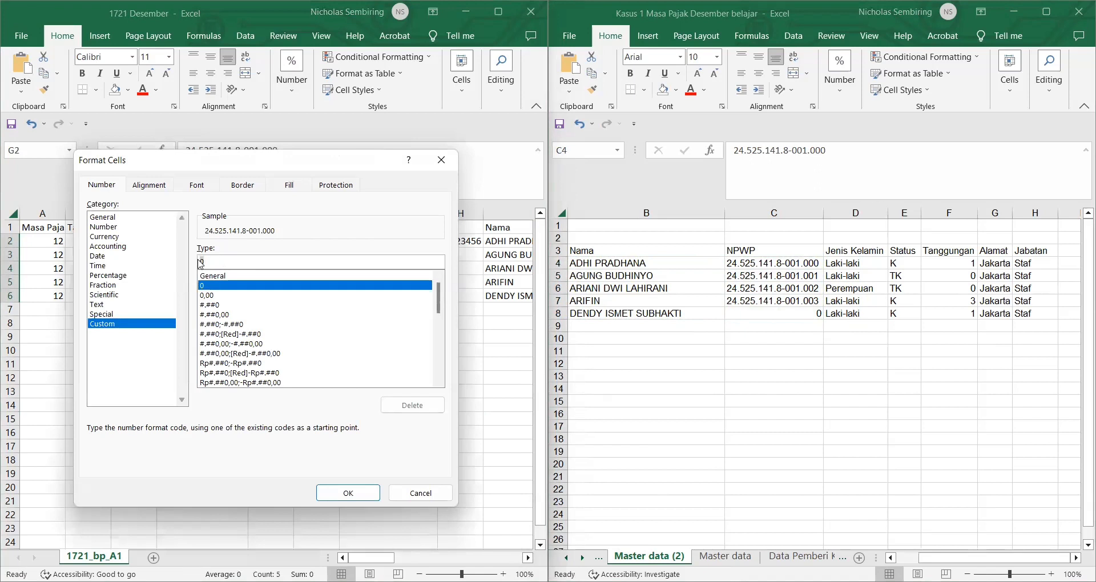
left_click(200, 263)
key("Delete")
type("0000000")
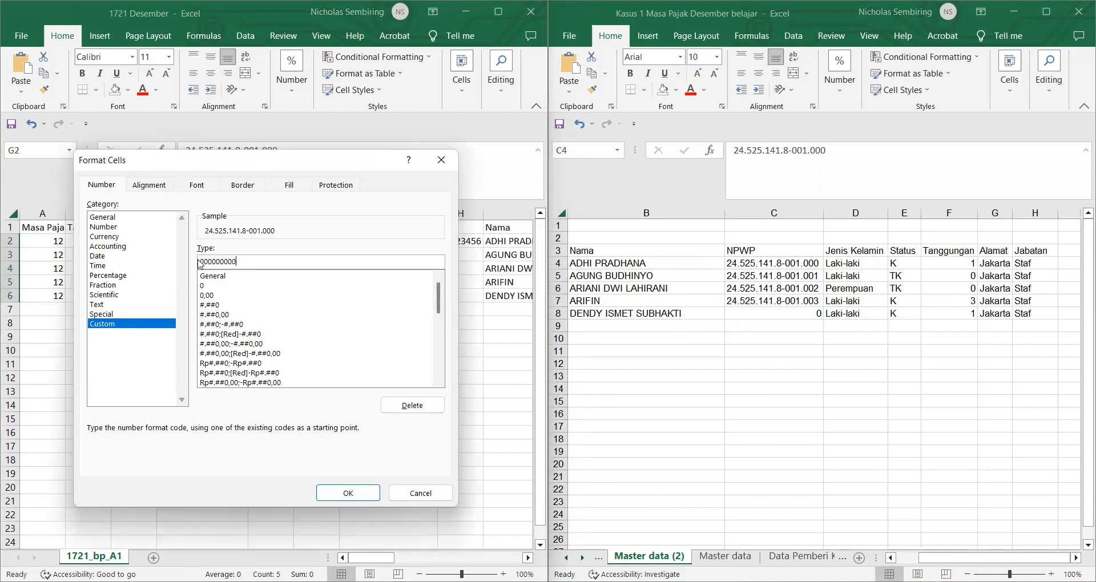
type("000000")
left_click(350, 495)
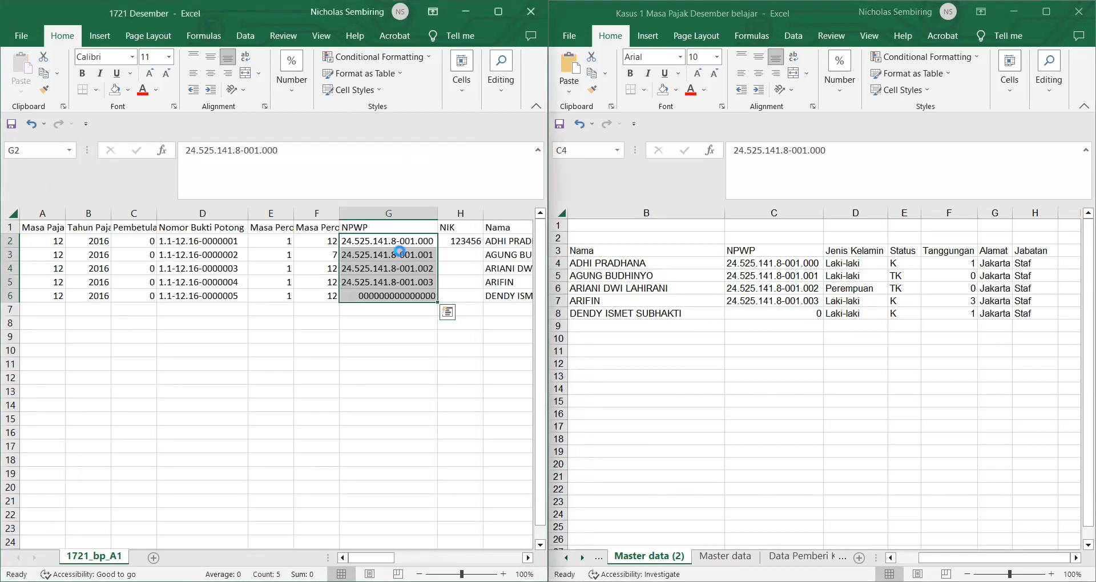
Step: Replace every '.' and '-' in the NPWP cells with nothing
key("ctrl+f")
left_click(331, 472)
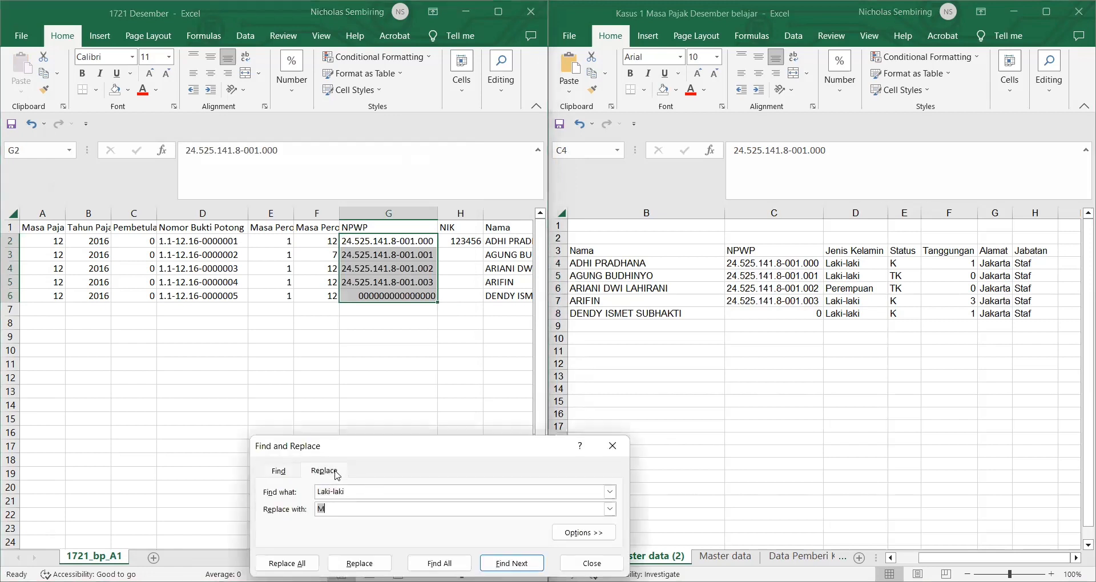
double_click(333, 493)
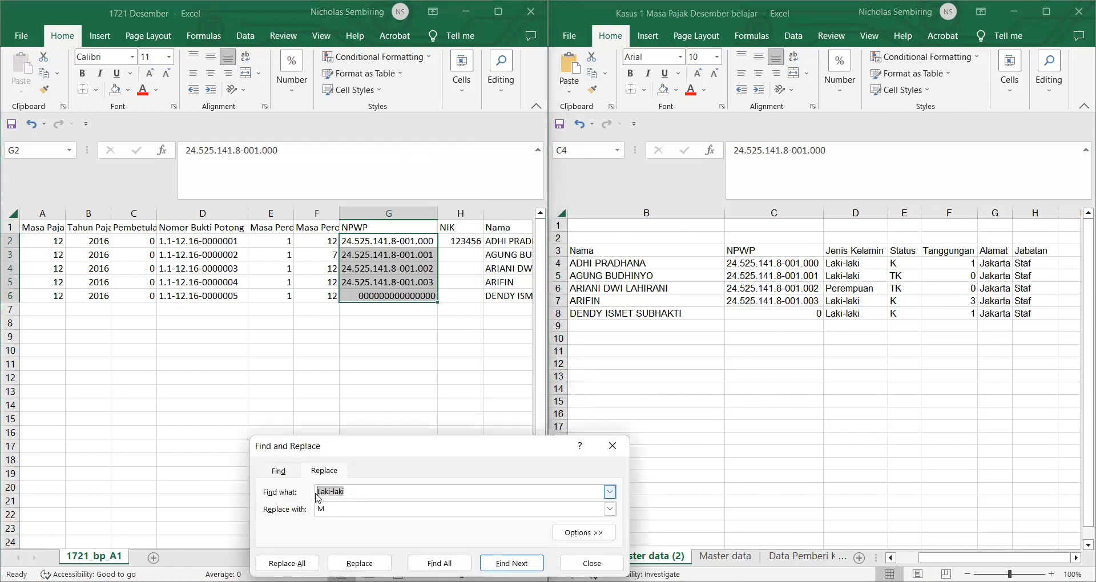
type(".")
left_click(330, 508)
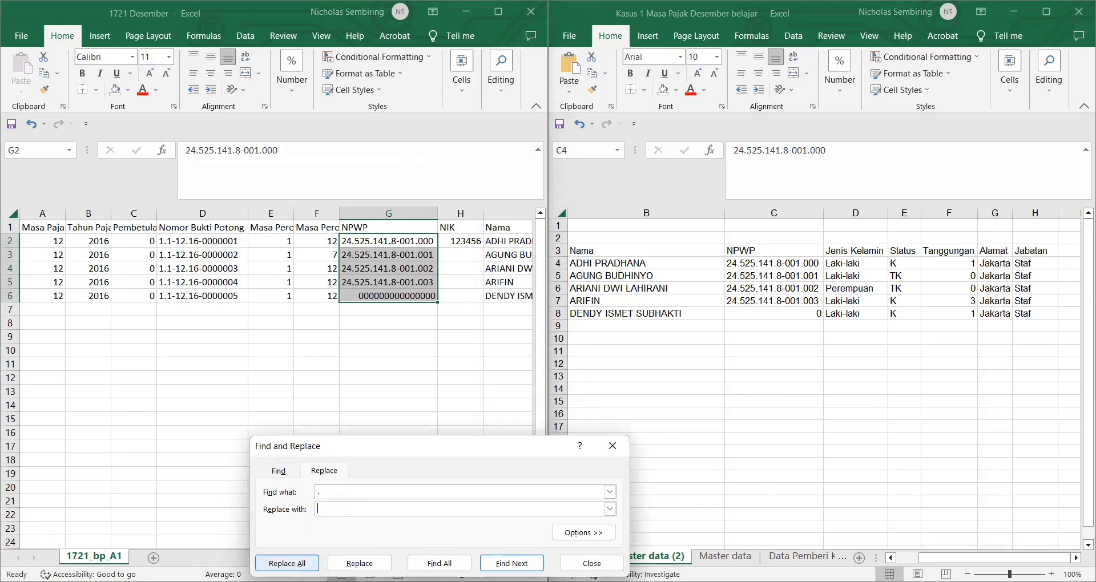
left_click(287, 564)
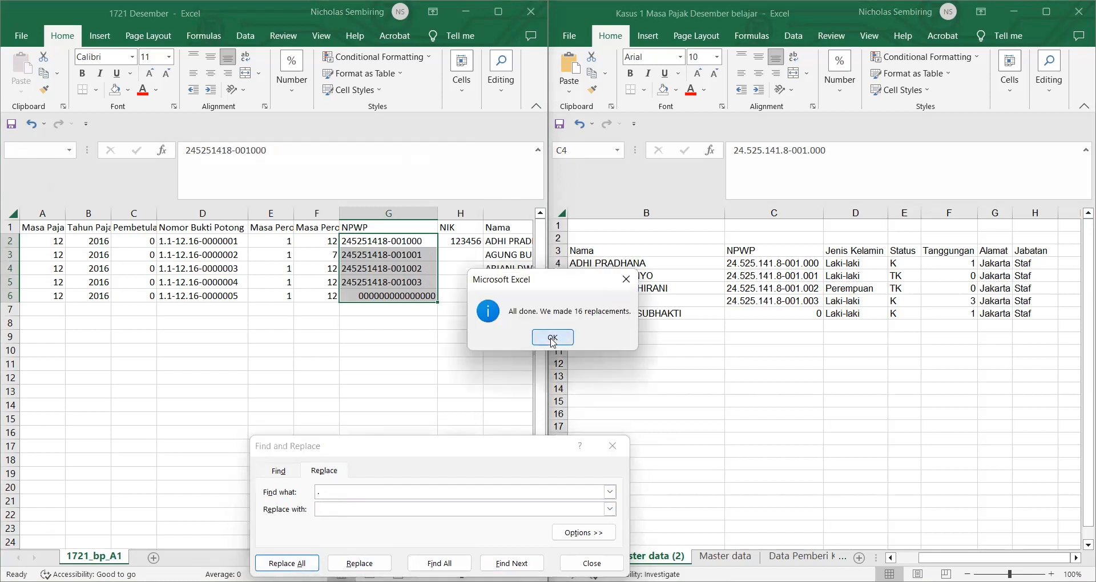
key("Return")
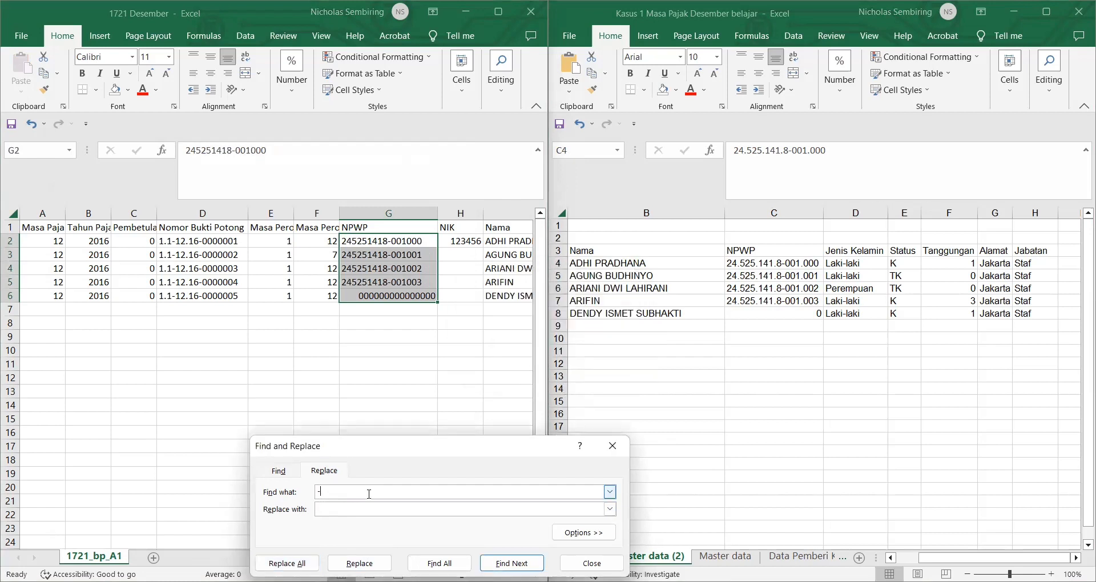
type("-")
left_click(287, 563)
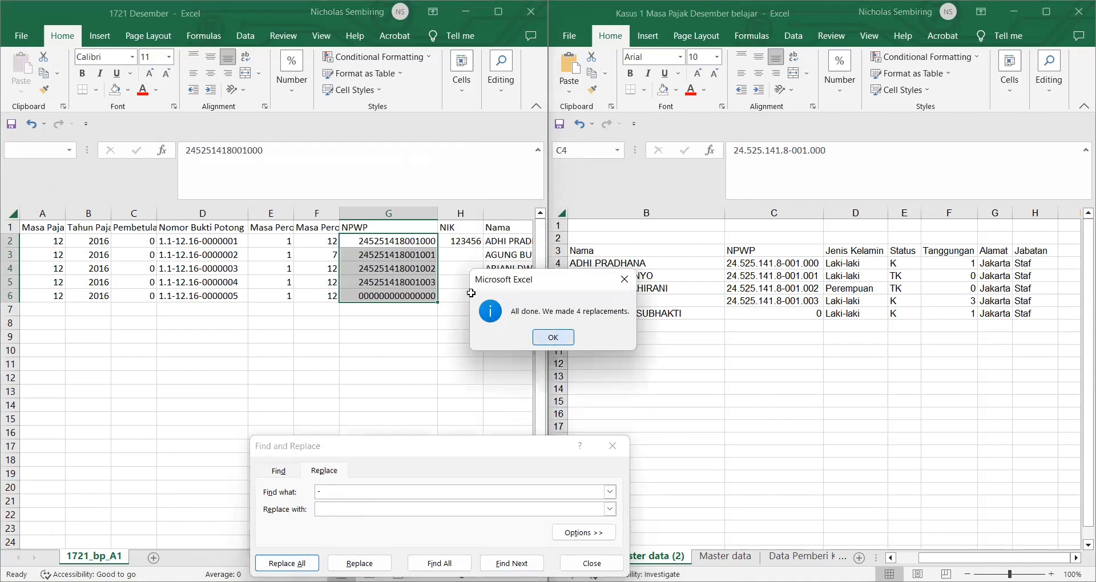
key("Return")
left_click(623, 446)
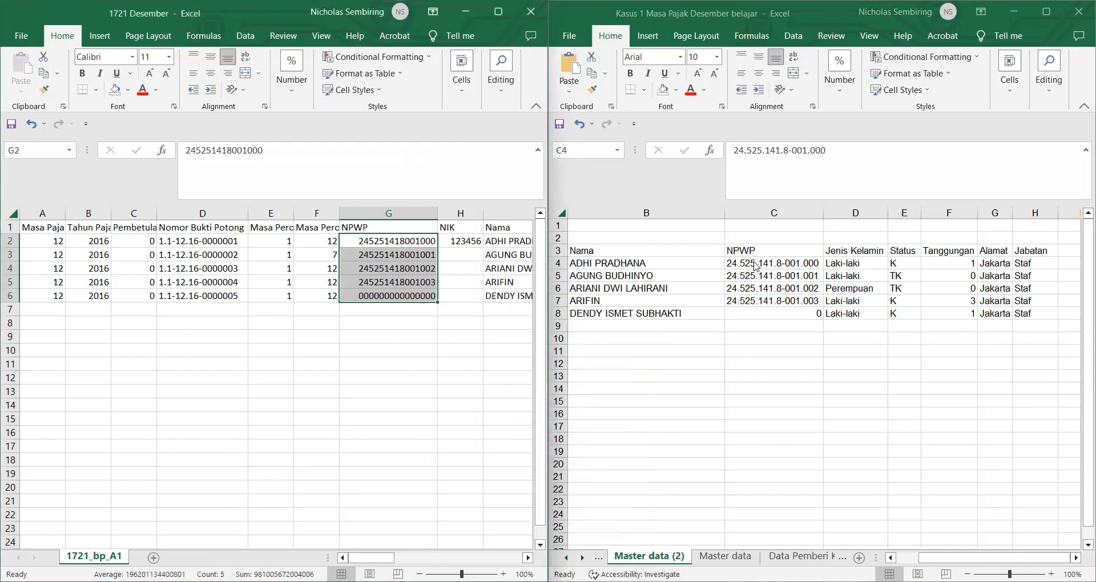
Step: Paste the NPWP numbers from Master data (2) into NIK H2:H6 and widen column H
left_click_drag(756, 267, 772, 317)
key("ctrl+c")
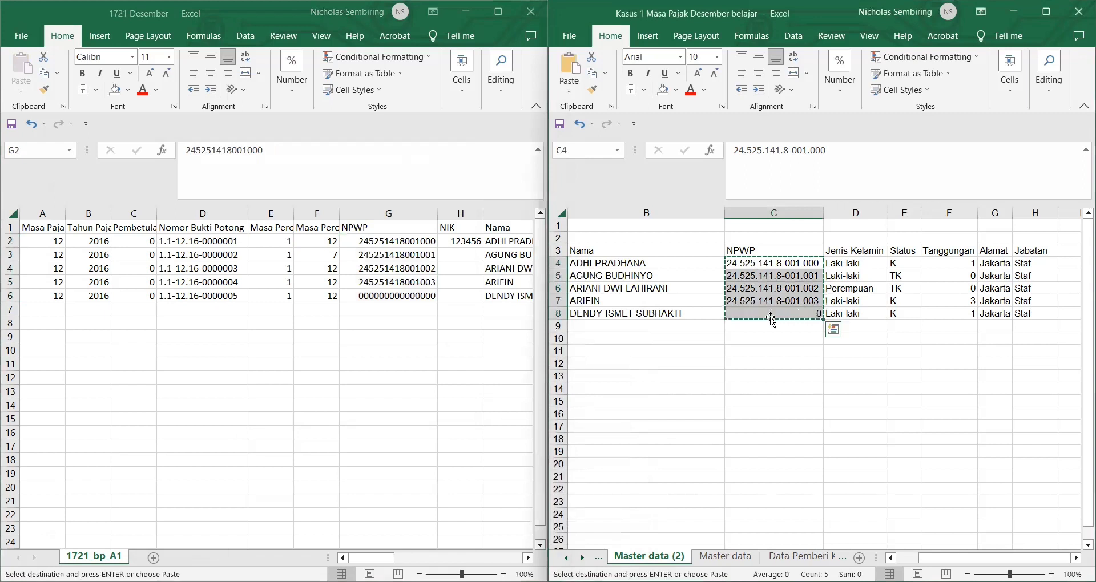
left_click(464, 242)
key("ctrl+v")
mouse_move(486, 213)
left_mouse_down()
mouse_move(545, 213)
mouse_move(490, 213)
left_mouse_up()
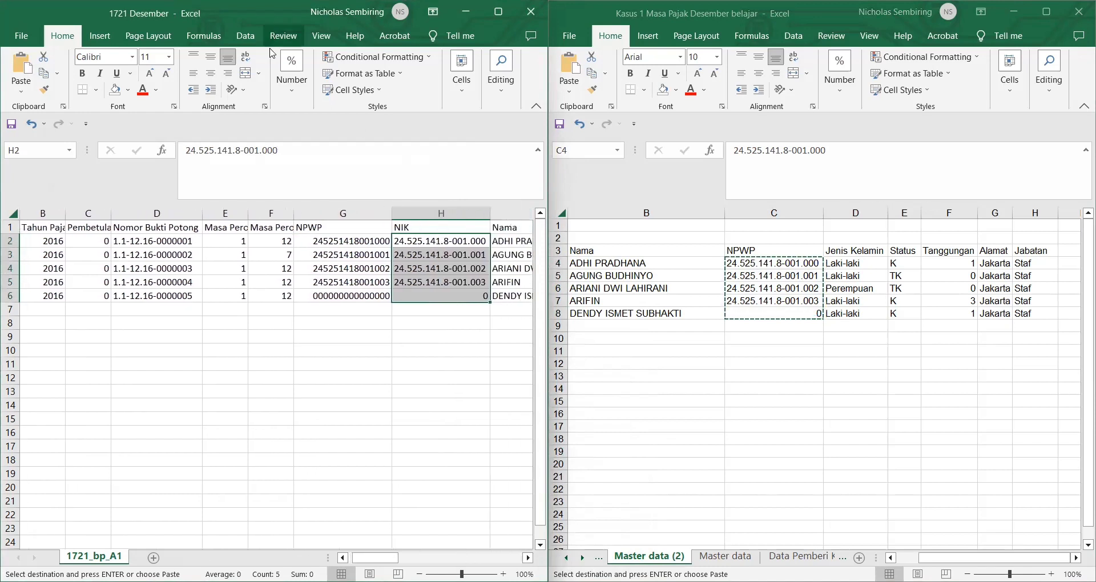
left_click(289, 86)
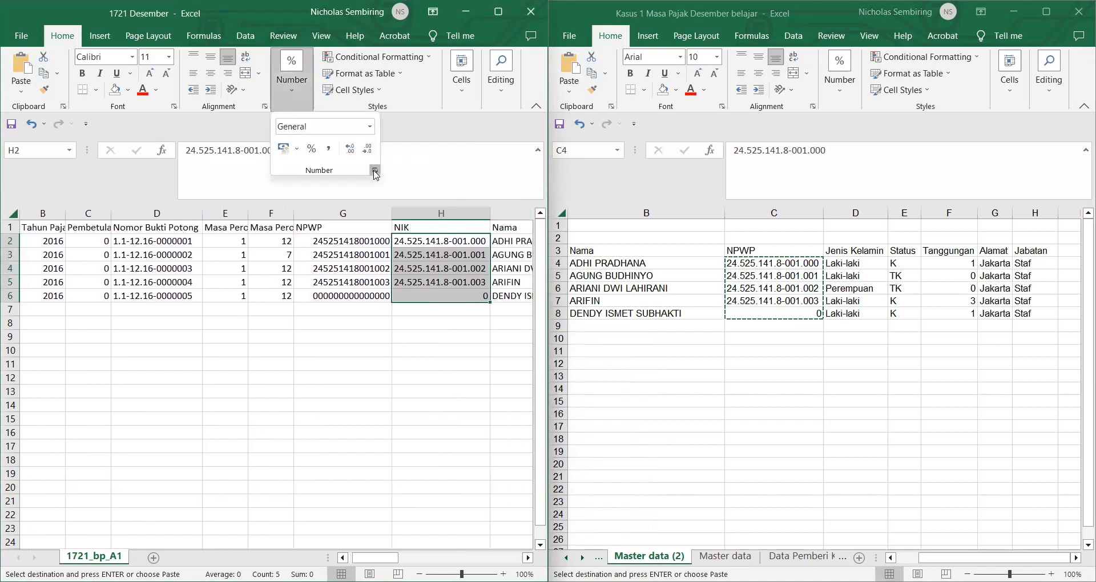
left_click(375, 172)
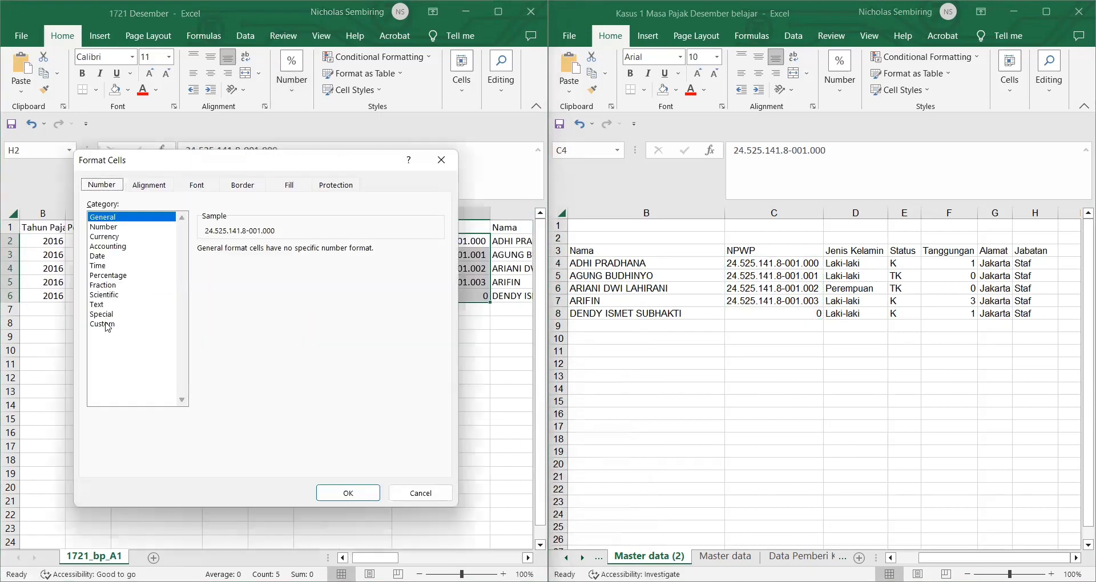
left_click(108, 326)
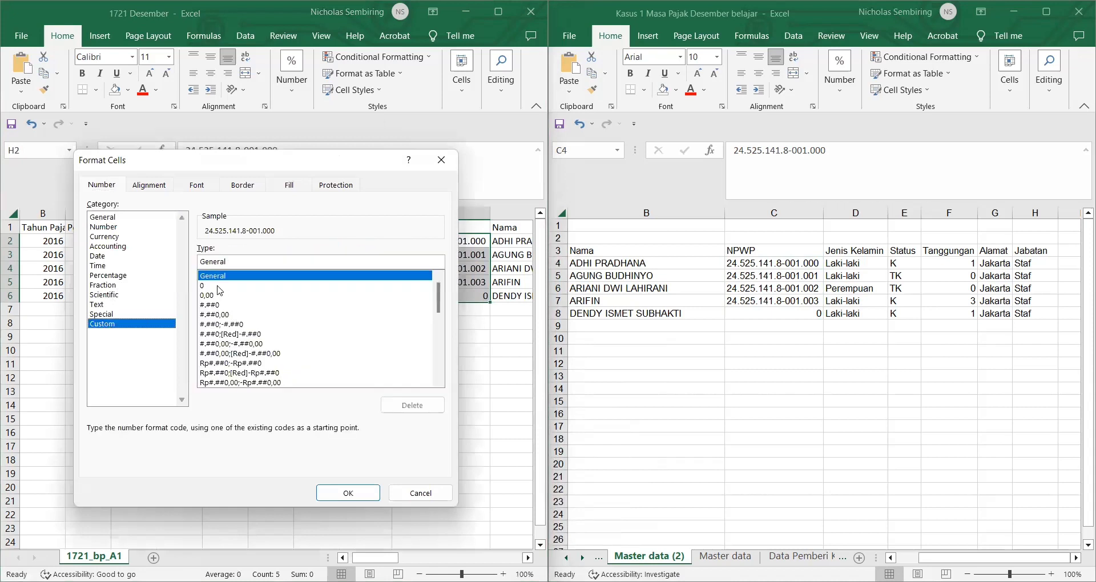
left_click(219, 286)
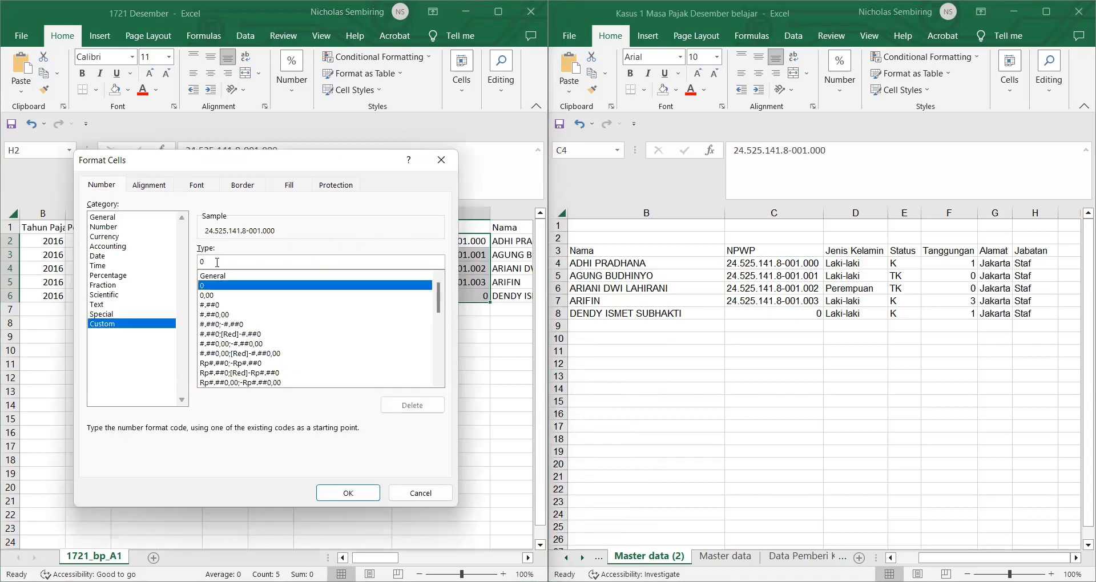
type("00000000000000")
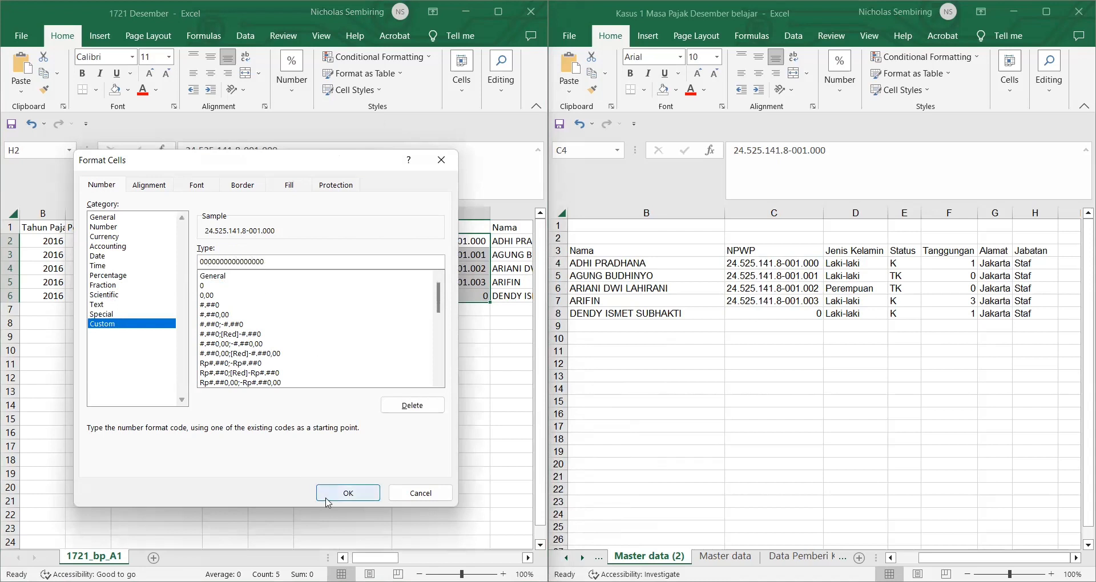
left_click(348, 493)
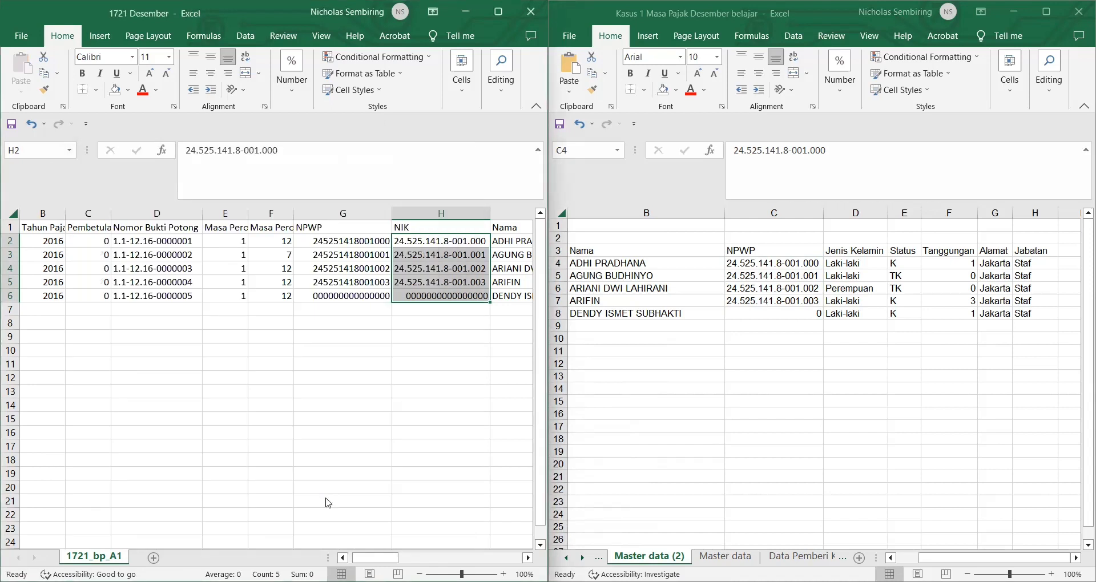
key("ctrl+f")
Step: Replace All dots and hyphens in the NIK cells with nothing
left_click(322, 472)
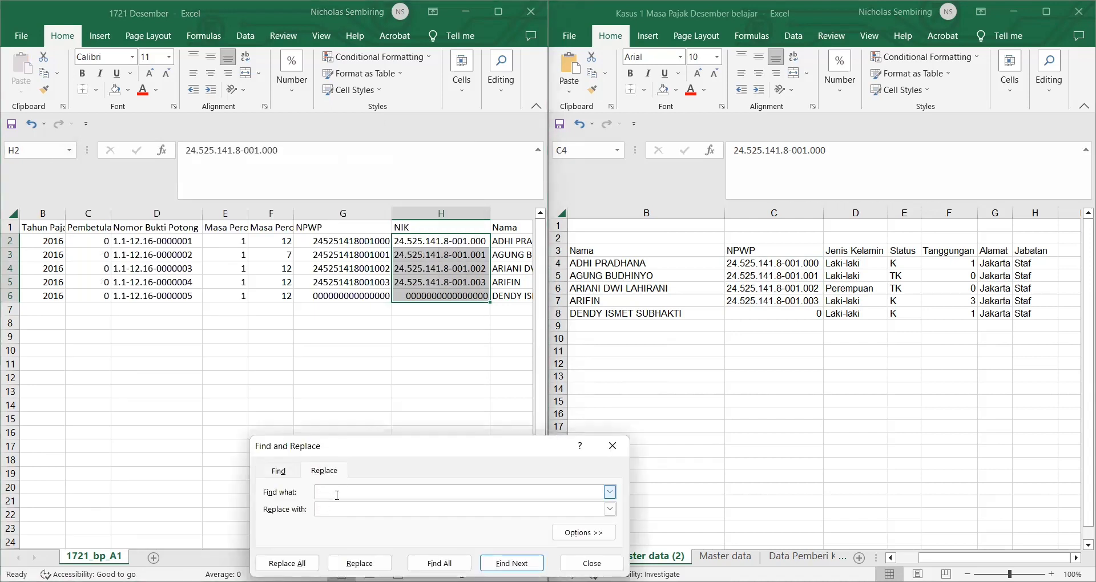
left_click(287, 564)
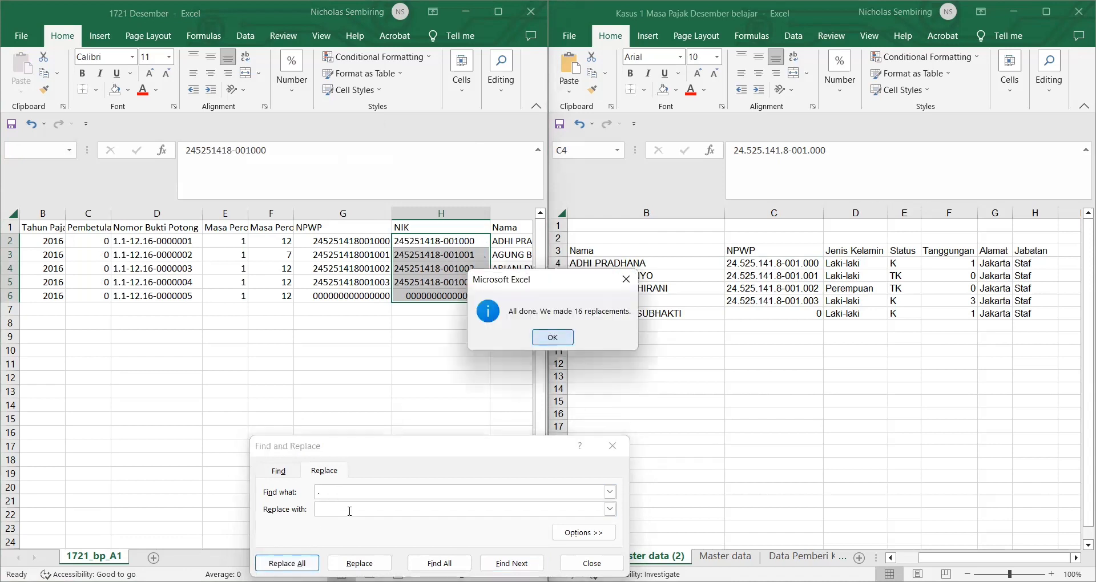
key("Return")
type("-")
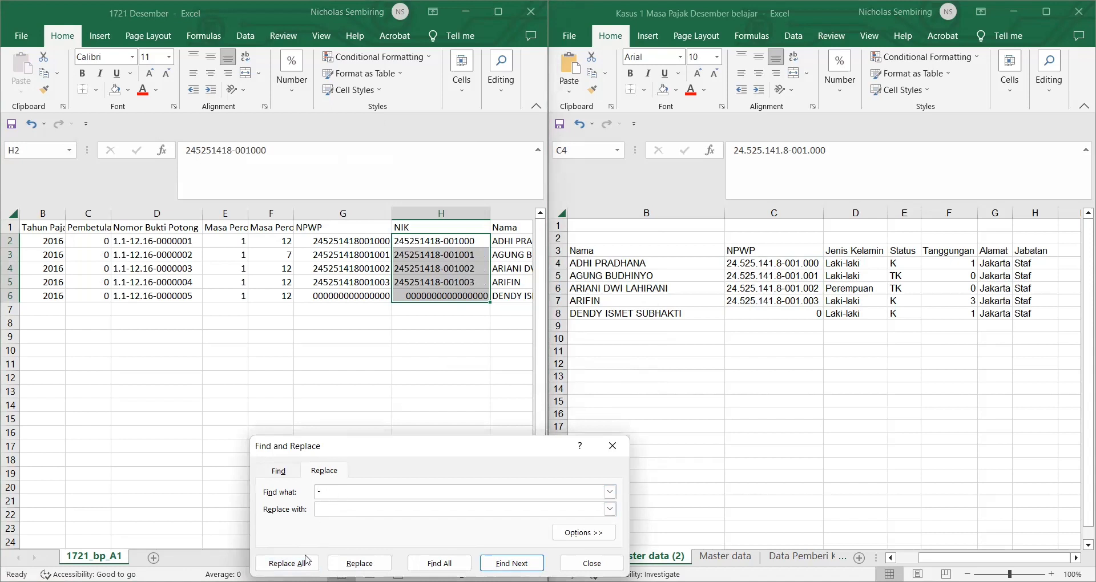
left_click(287, 564)
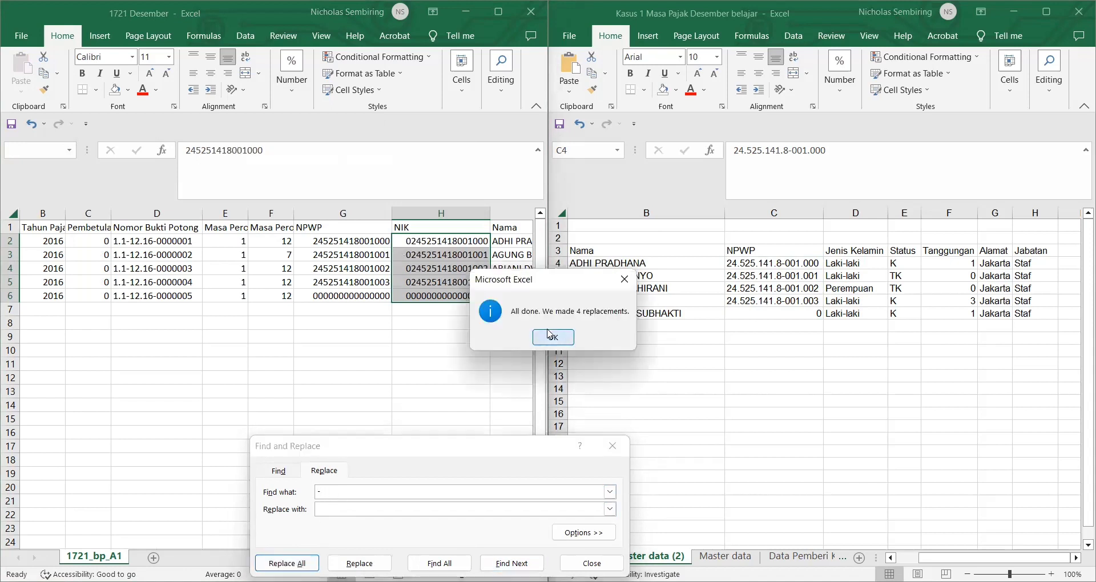
left_click(550, 335)
left_click(612, 445)
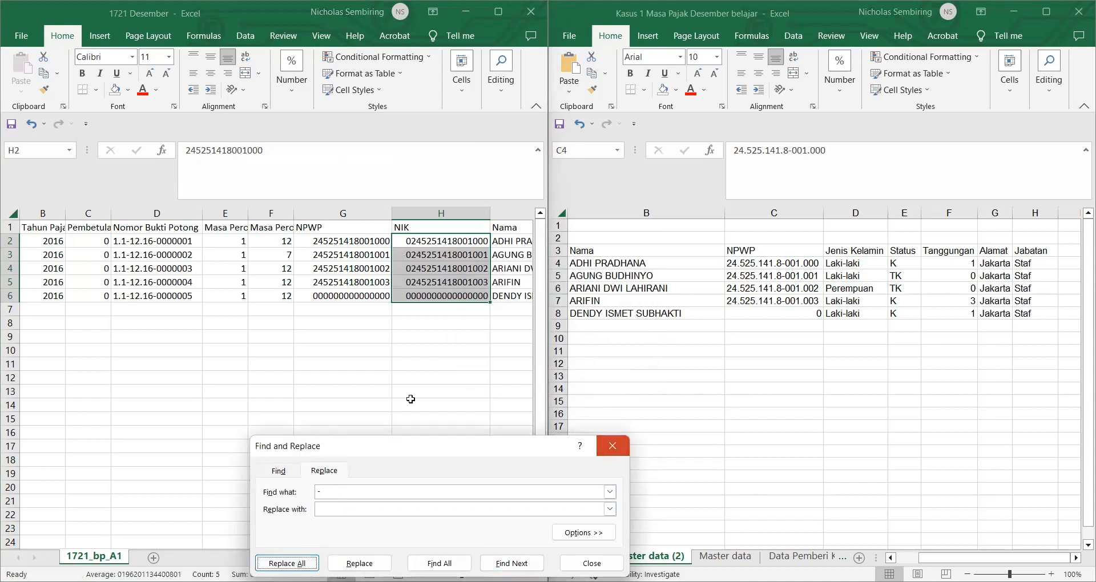
scroll(423, 319, "right", 1)
left_click(439, 241)
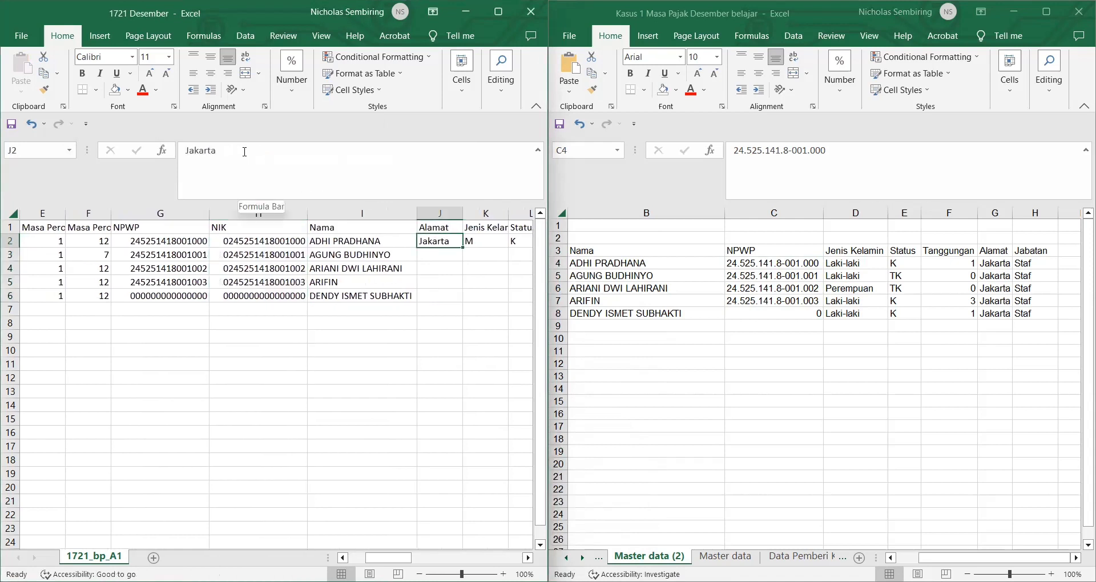
Step: Overwrite Jakarta in J2 with the start of a VLOOKUP formula
left_click_drag(245, 152, 178, 153)
type("=")
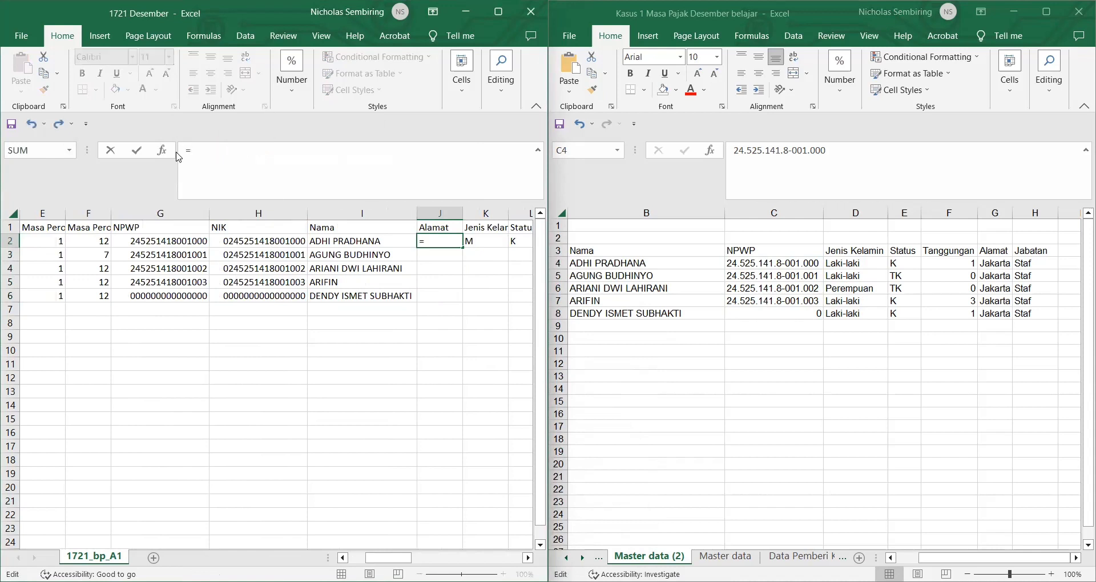
type("V")
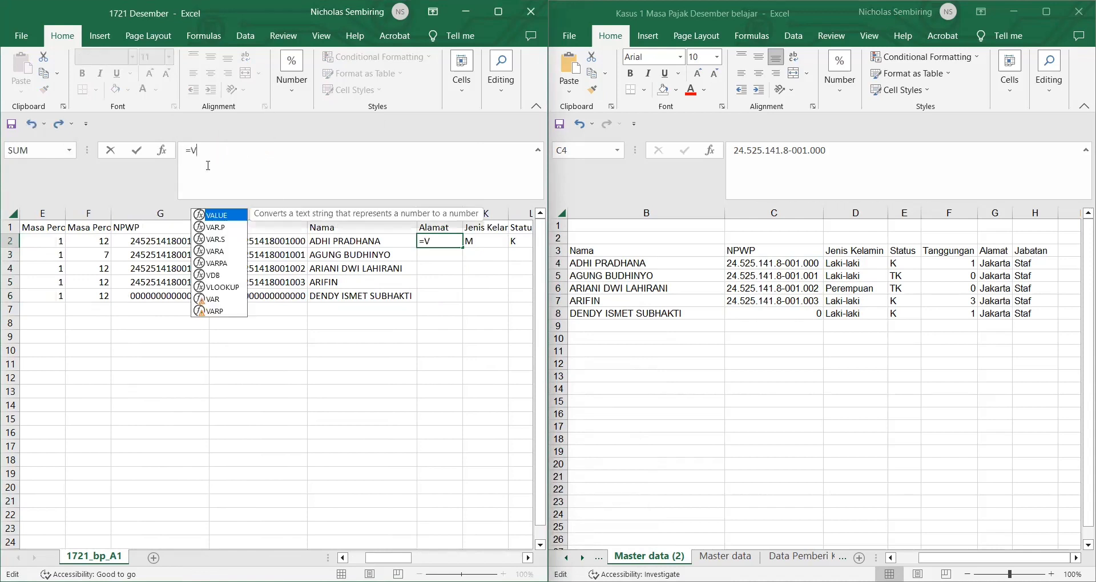
type("LO")
left_click(233, 226)
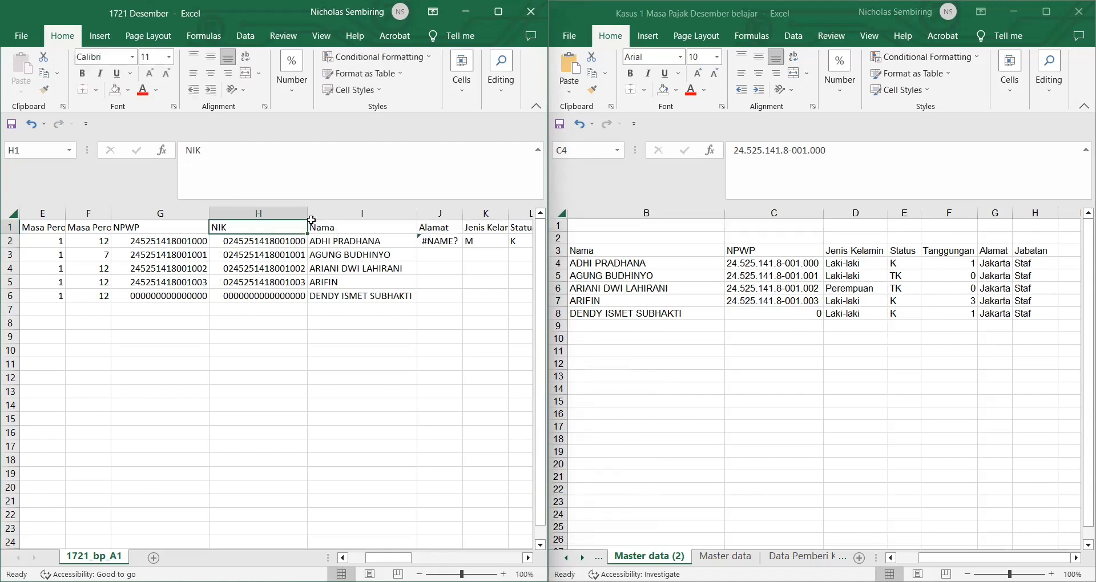
left_click(437, 241)
left_click(239, 153)
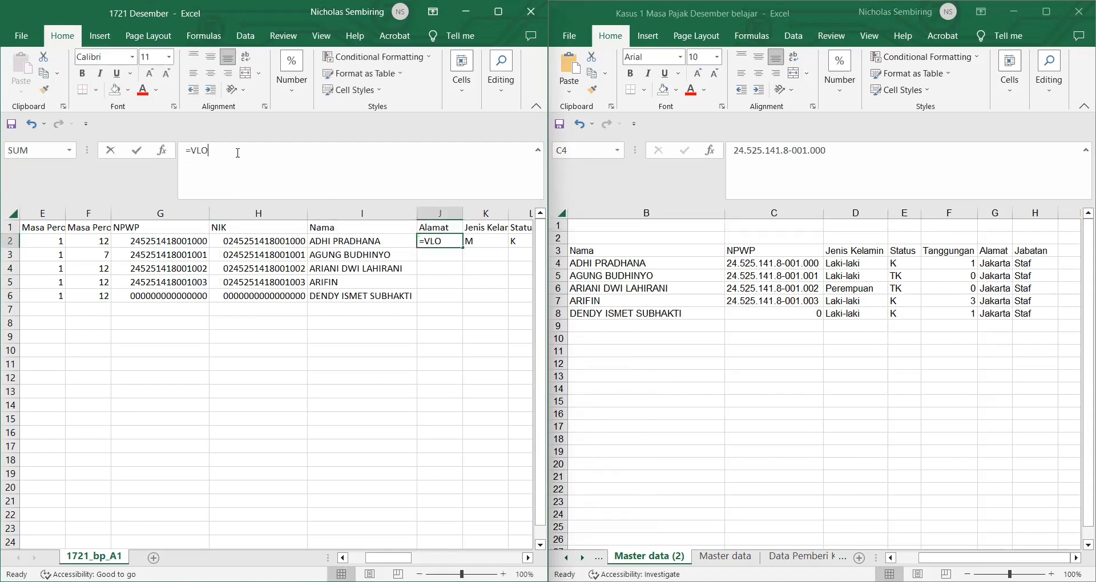
type("O")
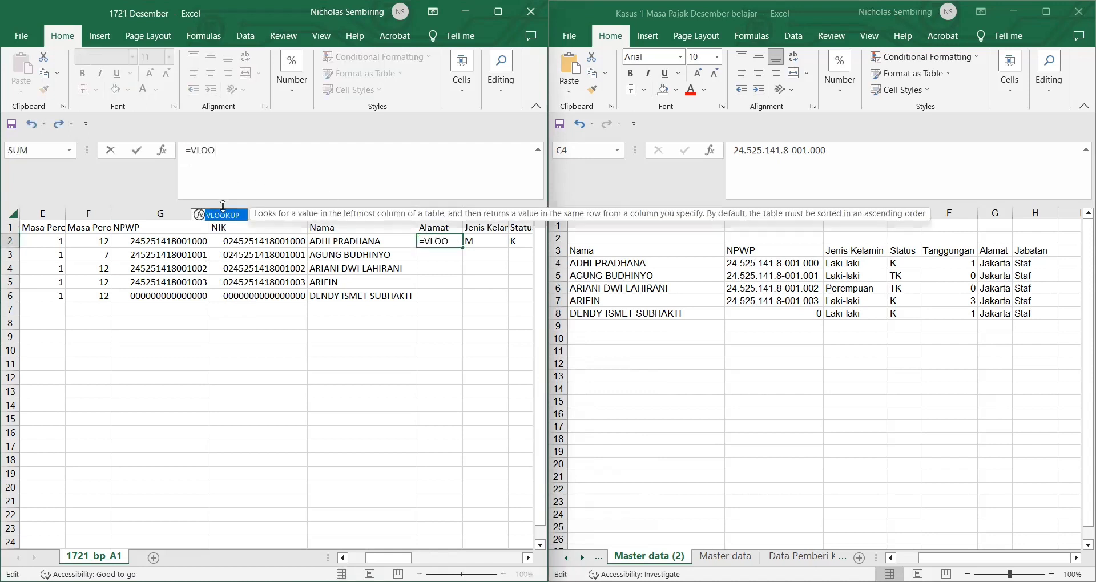
double_click(231, 216)
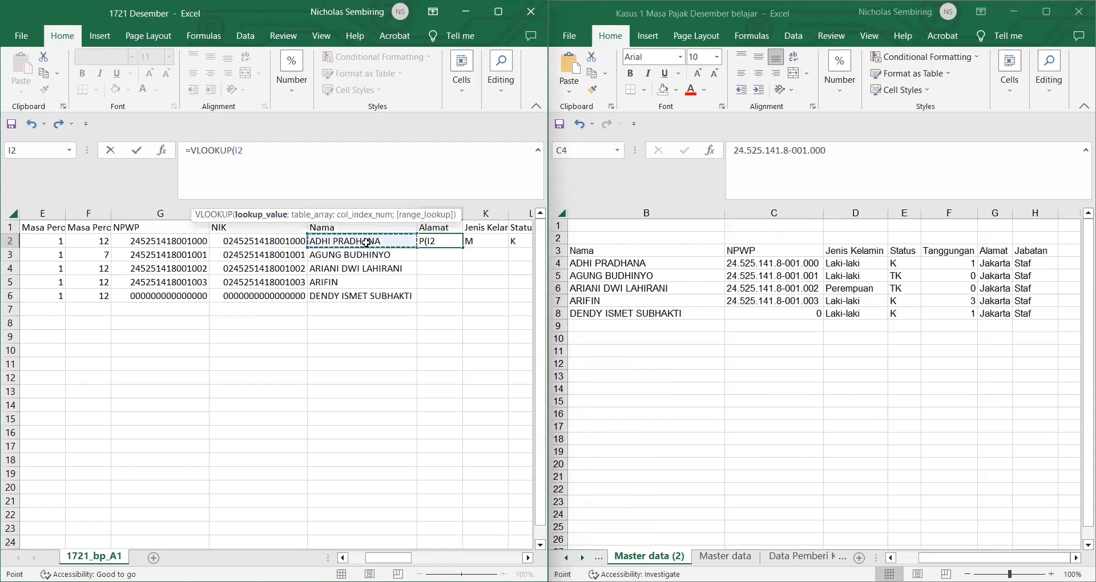
type(";")
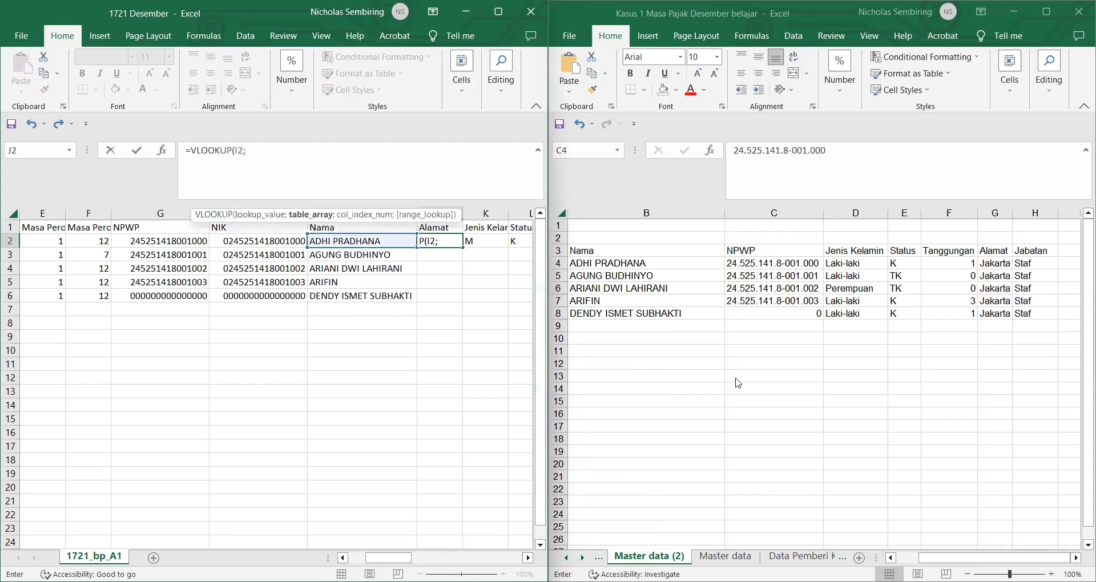
Step: Point the VLOOKUP at Master data (2) $B$3:$H$8, column 6, exact match, and commit
left_click(588, 252)
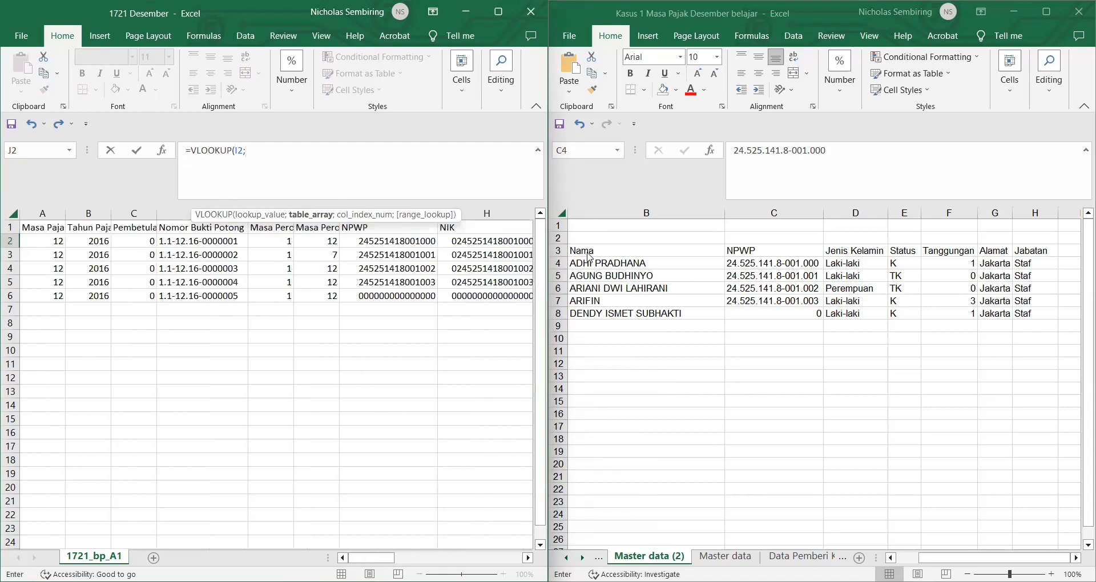
left_click(593, 273)
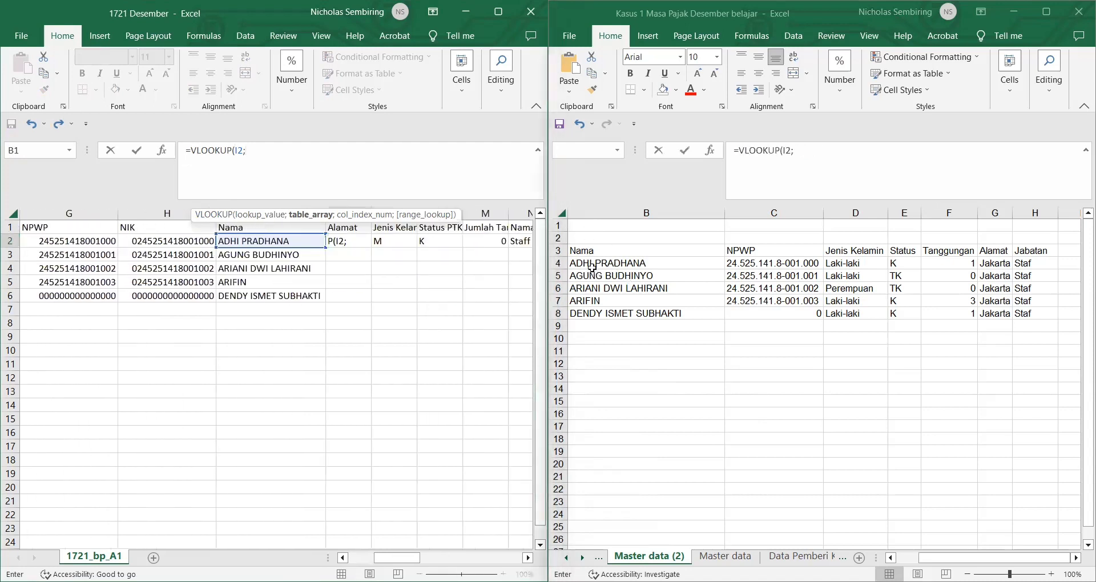
left_click(592, 251)
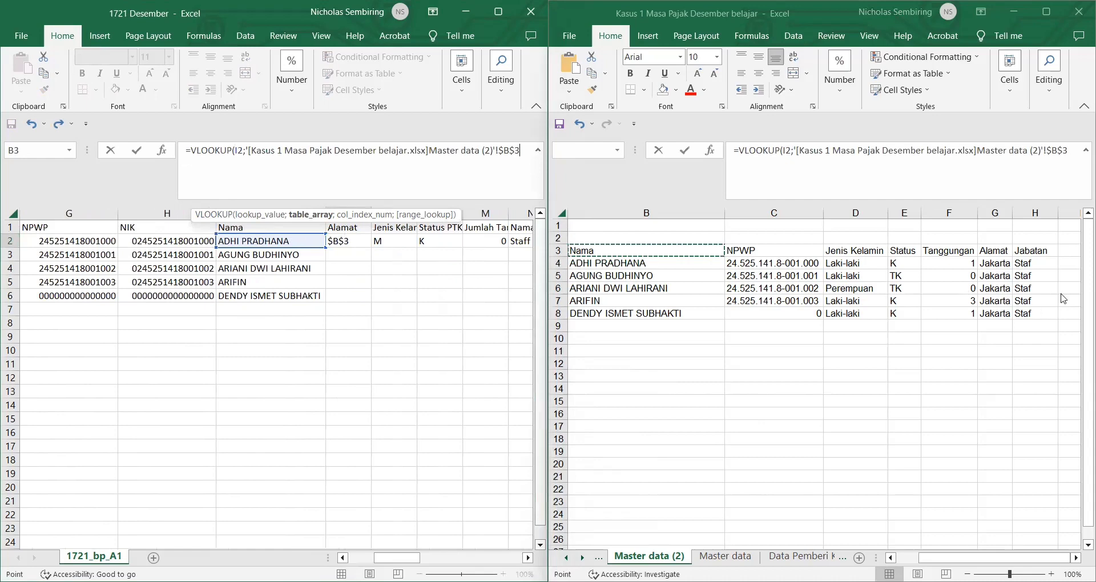
key("ctrl+shift+Right")
key("ctrl+shift+Down")
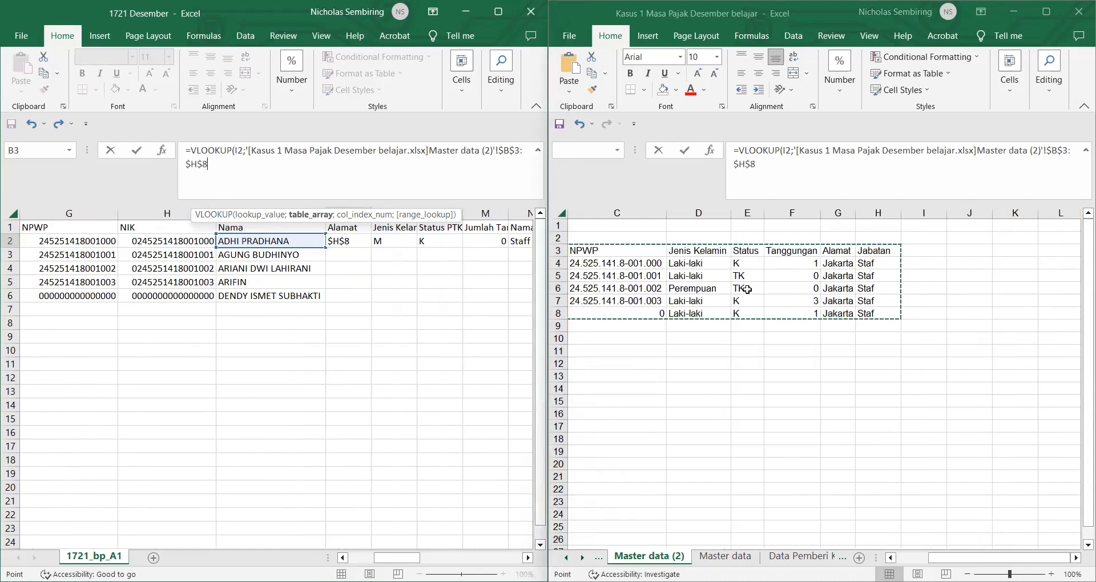
scroll(747, 289, "left", 3)
type(";")
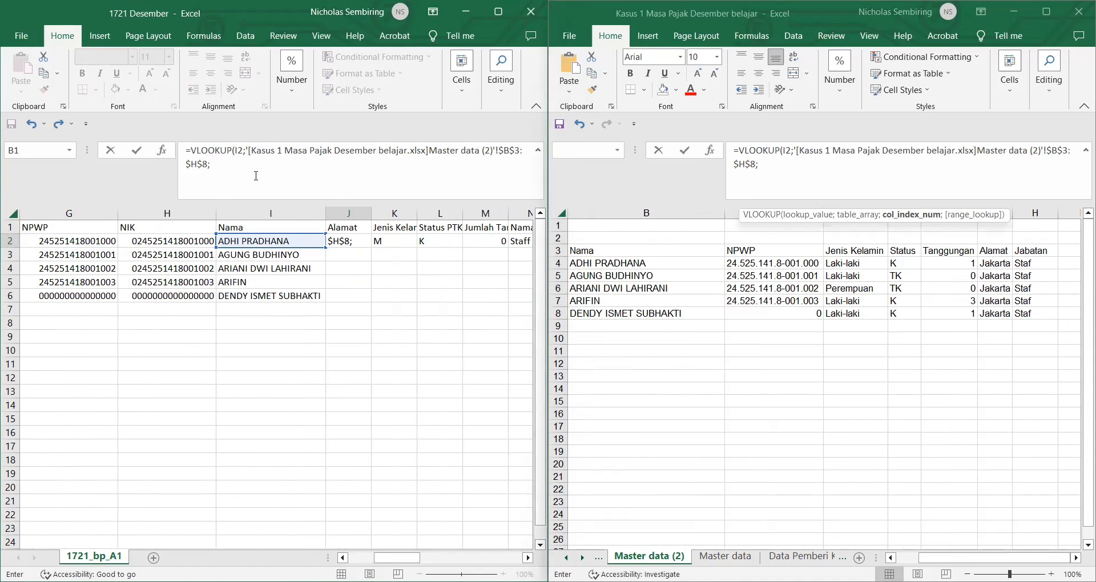
type("6")
type(";0")
key("Return")
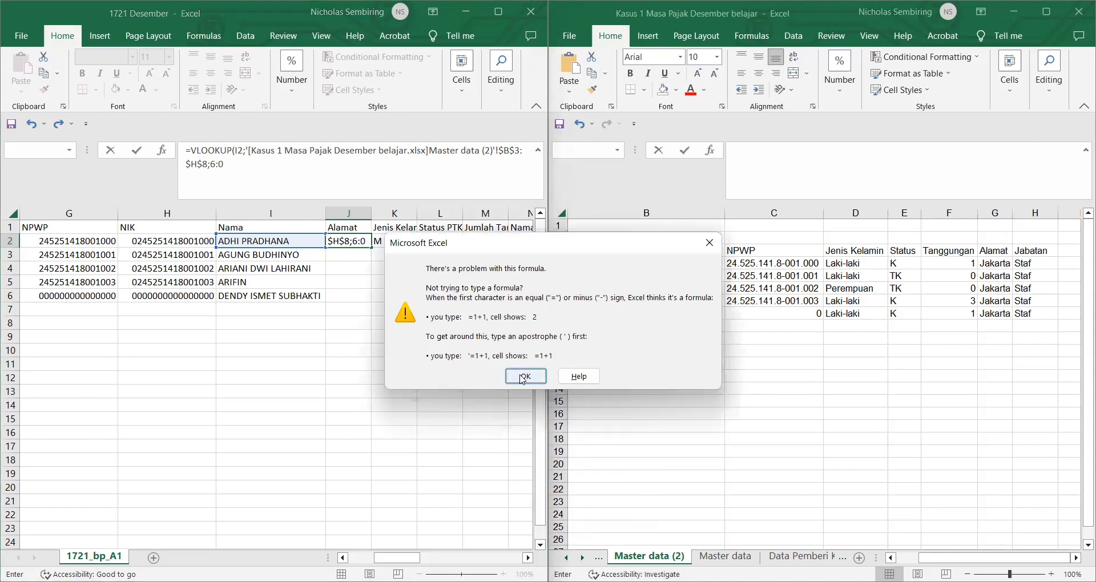
Step: Add a closing parenthesis, then delete the still-broken formula from J2
key("Return")
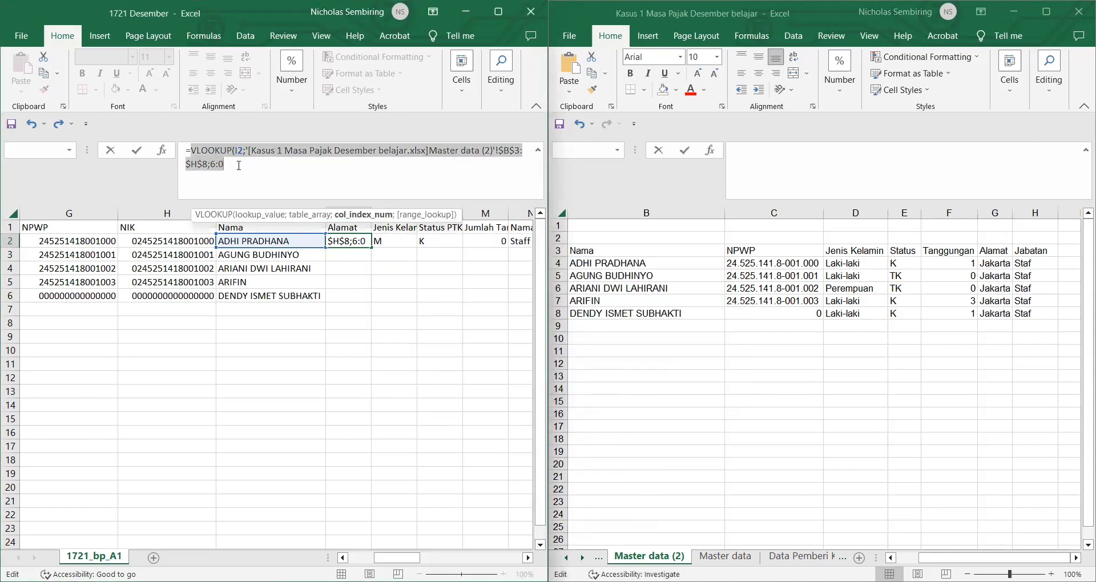
left_click(240, 165)
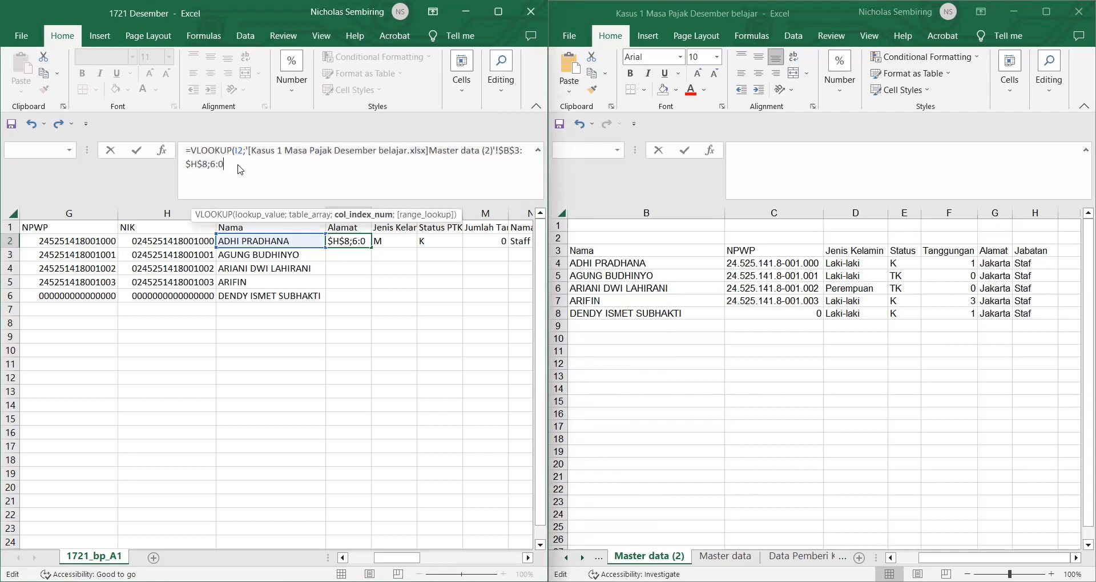
type(")")
key("Return")
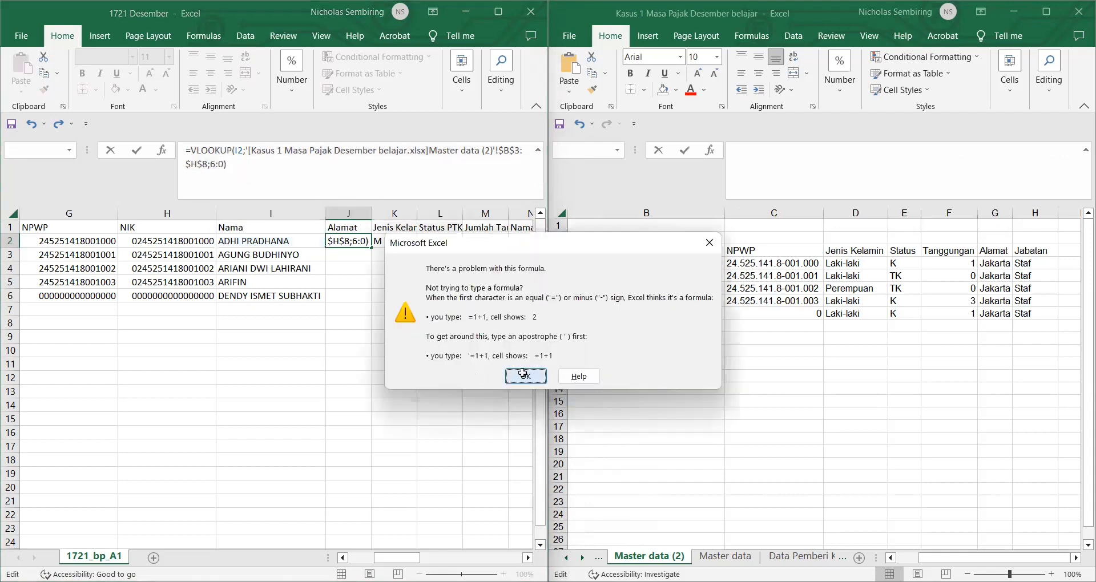
left_click(523, 375)
left_click(355, 234)
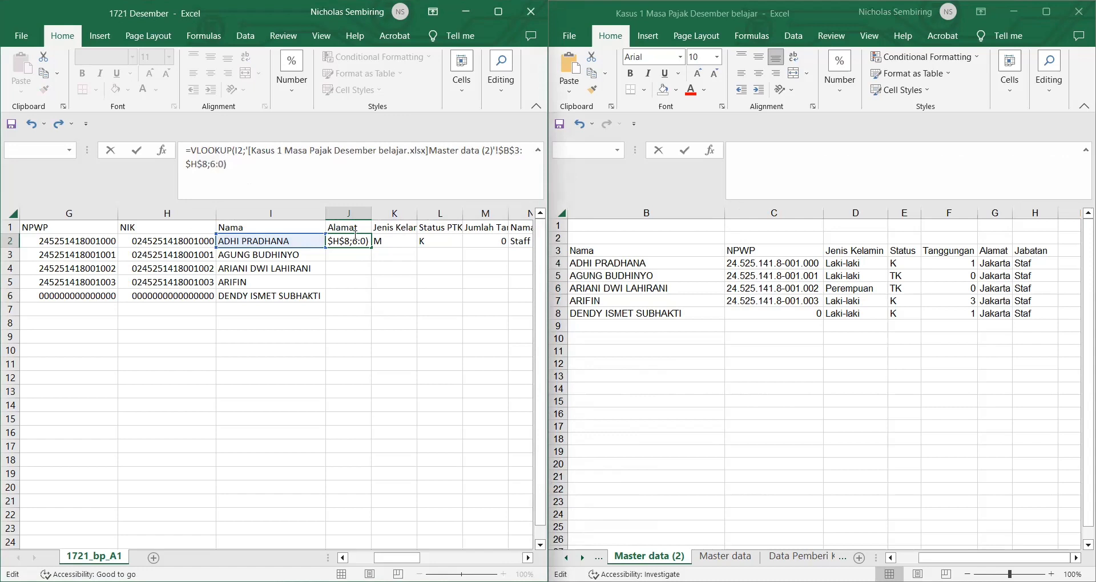
left_click(355, 235)
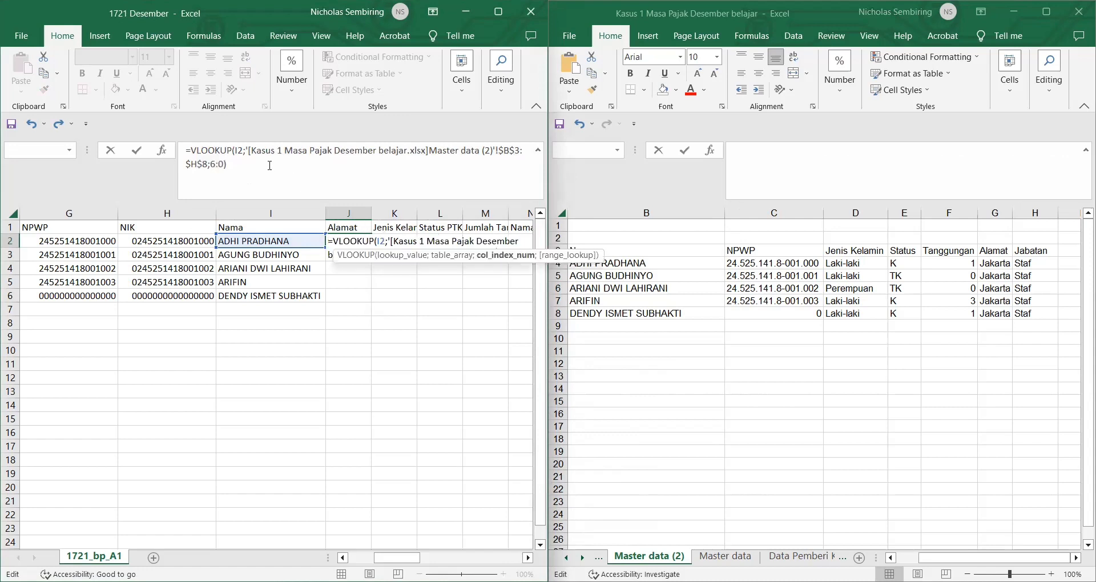
left_click_drag(270, 165, 180, 150)
key("BackSpace")
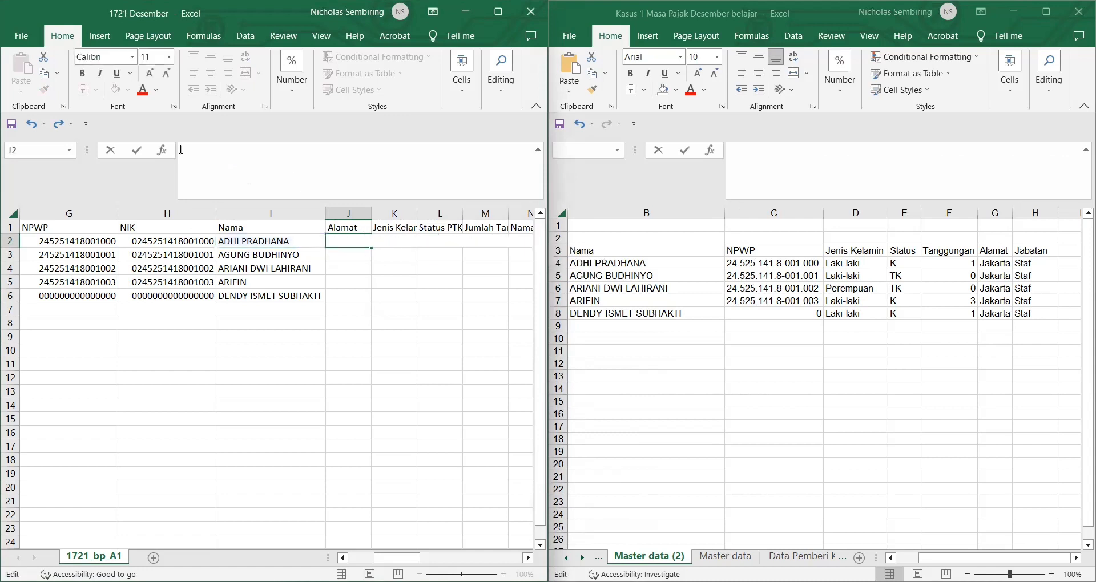
Step: Enter =VLOOKUP(I2;'Master data (2)'!$B$3:$H$8;6;0) in J2 and fill it down to J6
type("=")
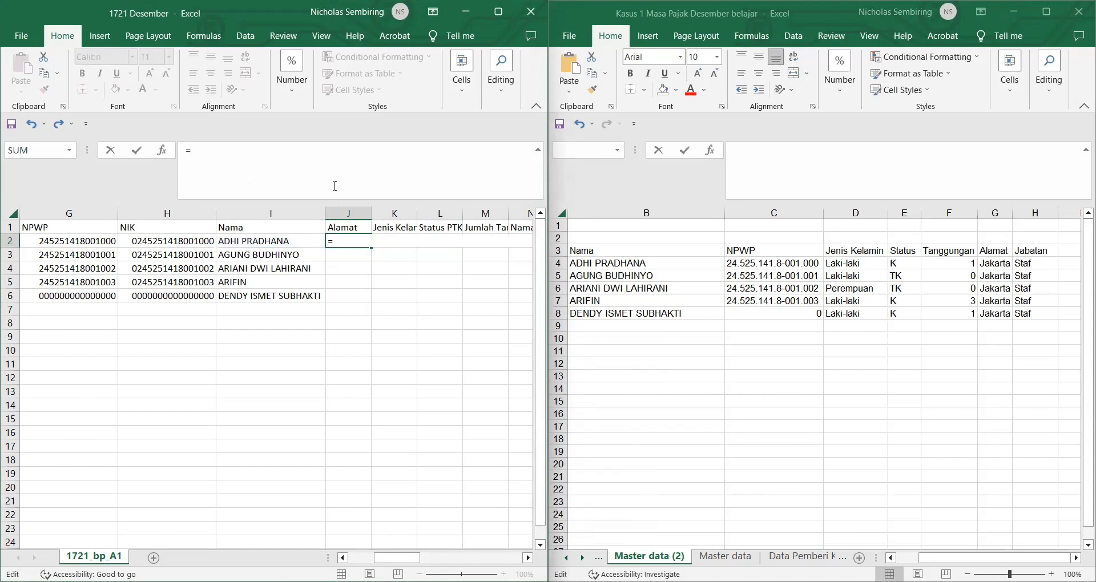
type("VLOO")
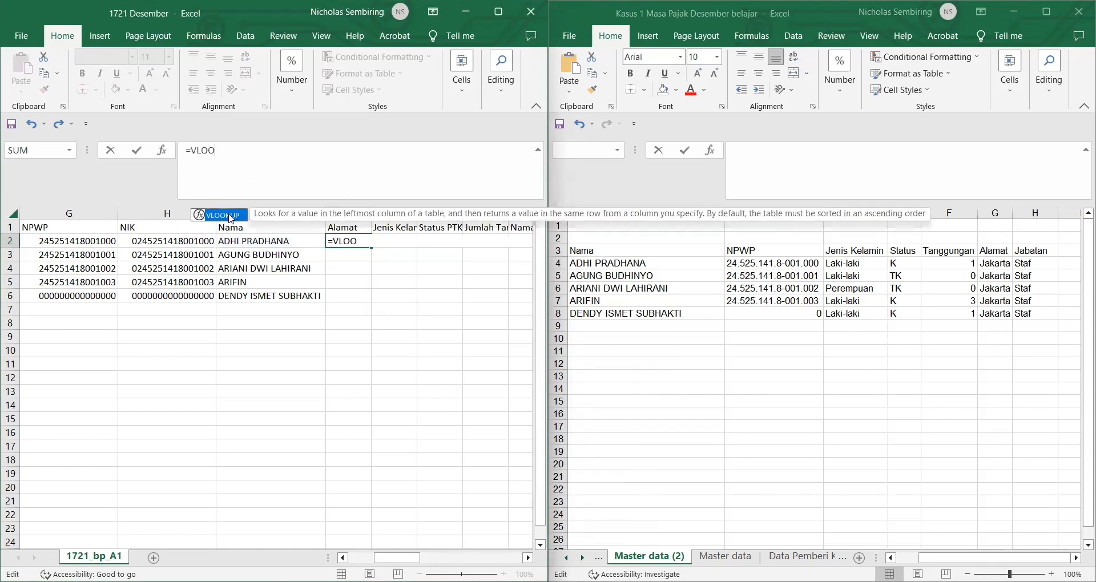
double_click(231, 216)
left_click(249, 242)
type(";")
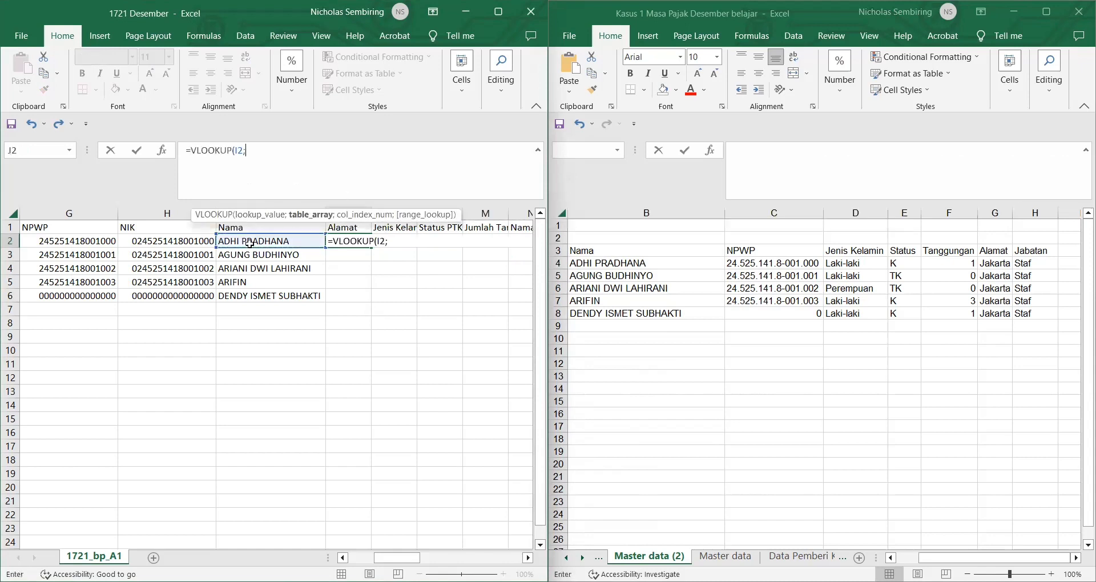
left_click(618, 257)
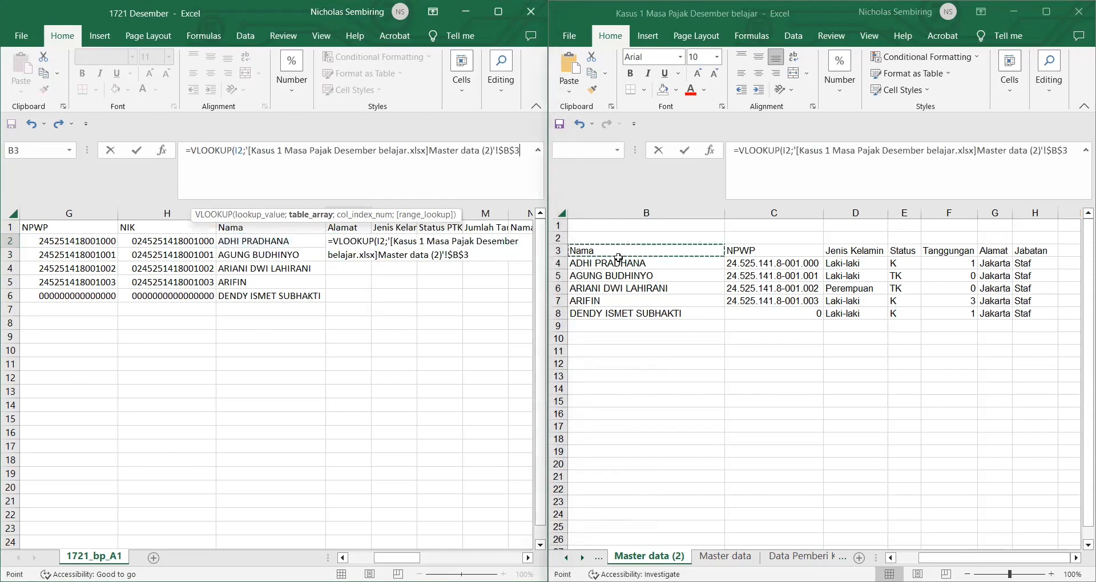
left_click(1021, 312, "shift")
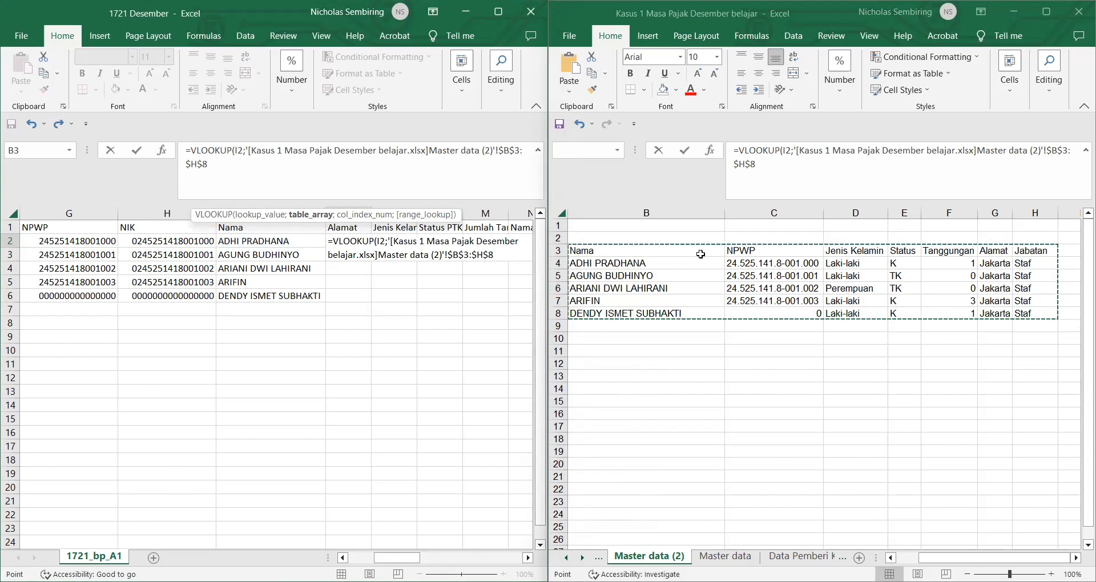
type(";6")
key("Return")
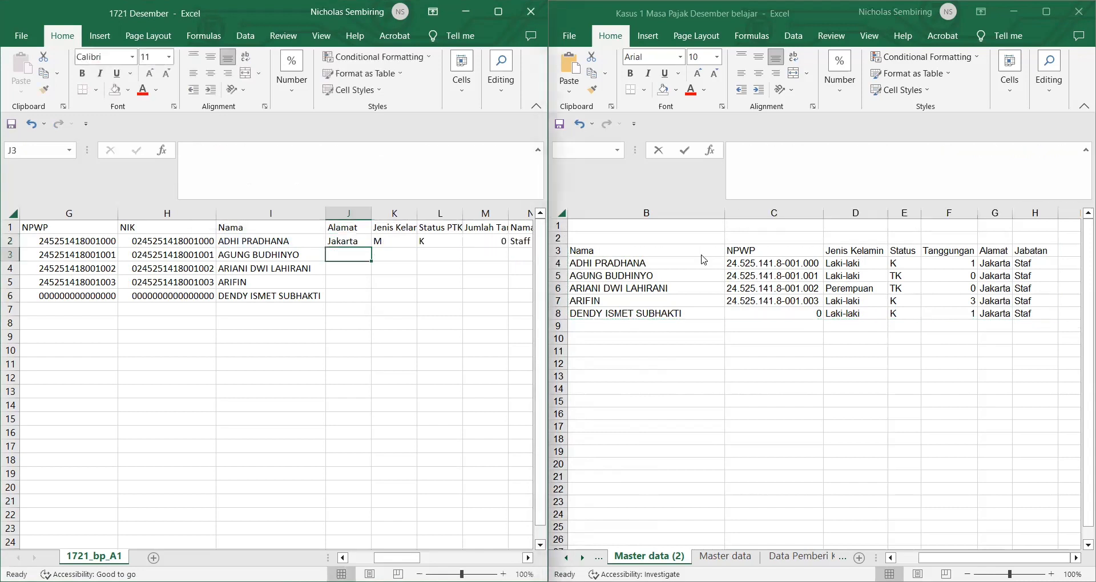
left_click(338, 242)
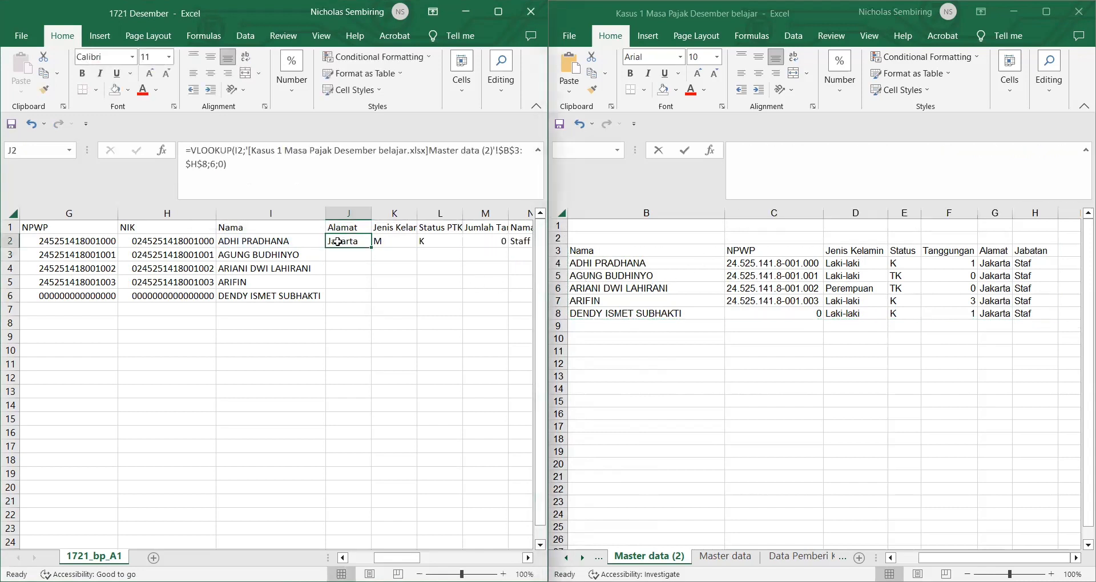
double_click(371, 249)
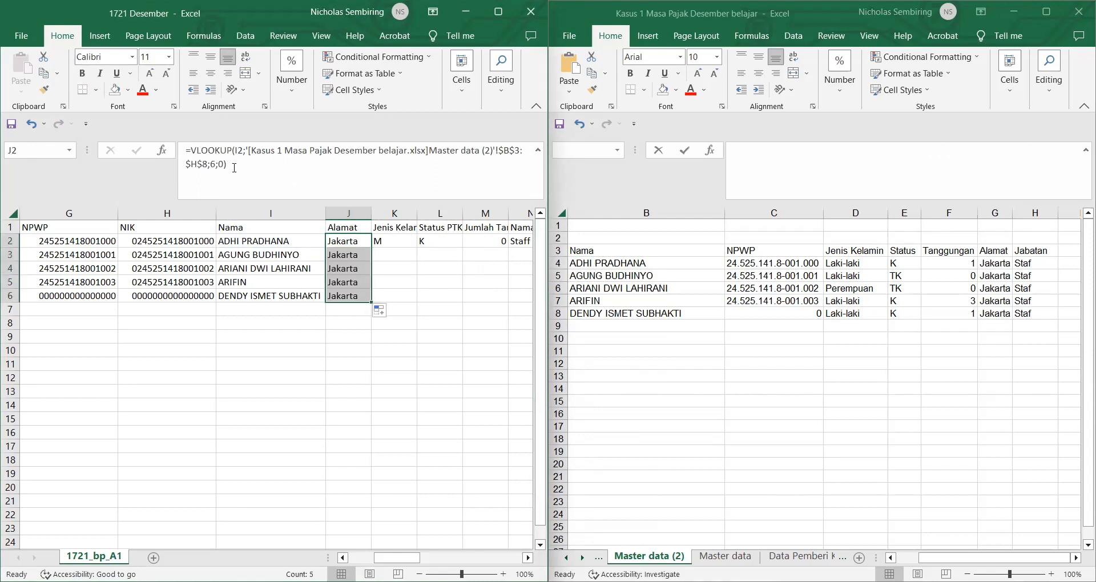
left_click_drag(235, 168, 175, 156)
key("ctrl+c")
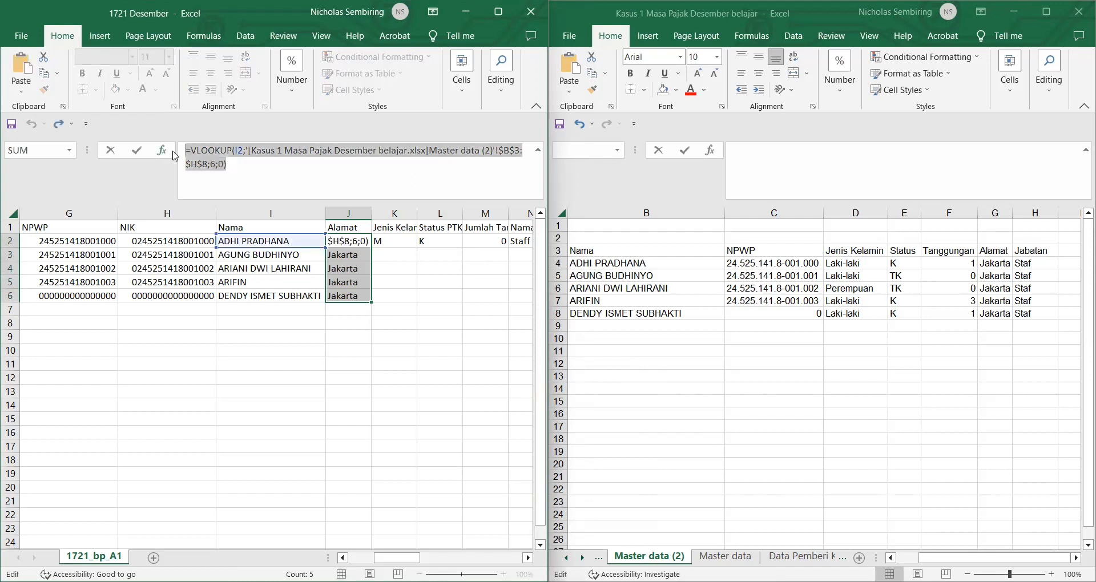
key("Escape")
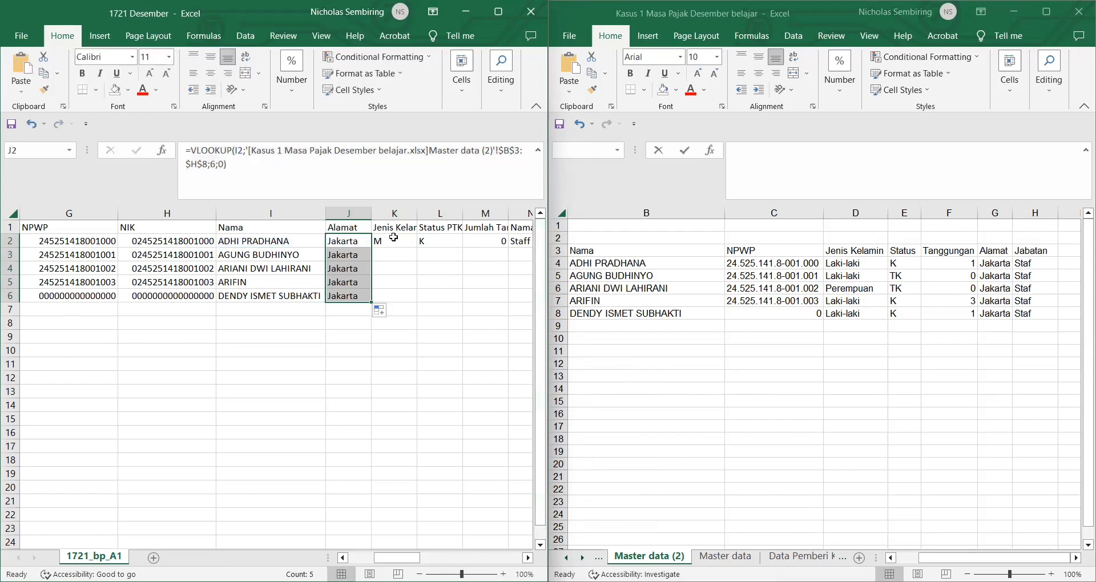
Step: Enter genders M, F, M, M in K3:K6 so Jenis Kelamin reads M, M, F, M, M
left_click(394, 238)
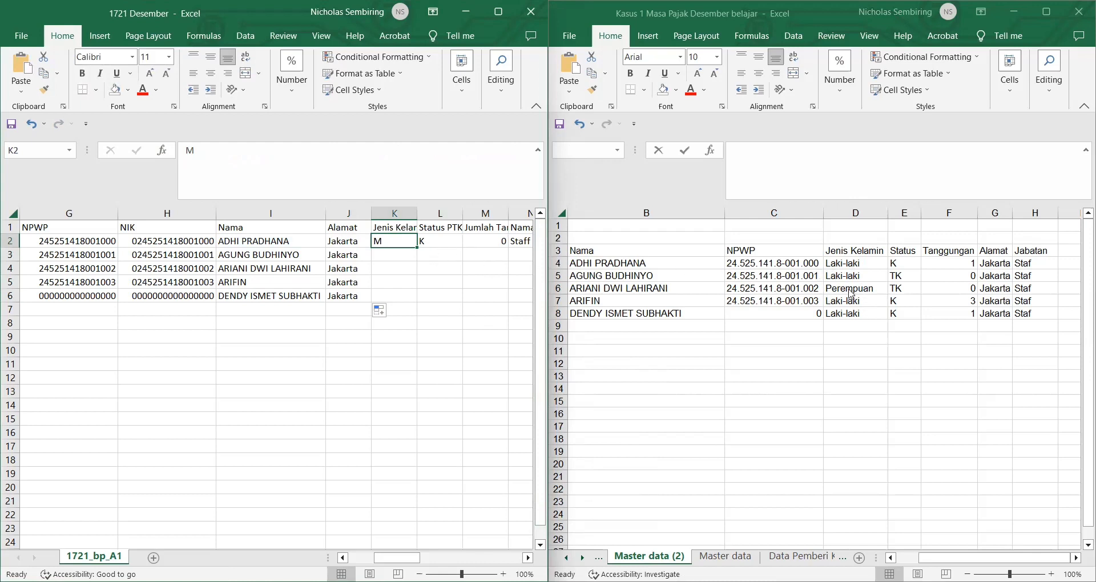
left_click(402, 253)
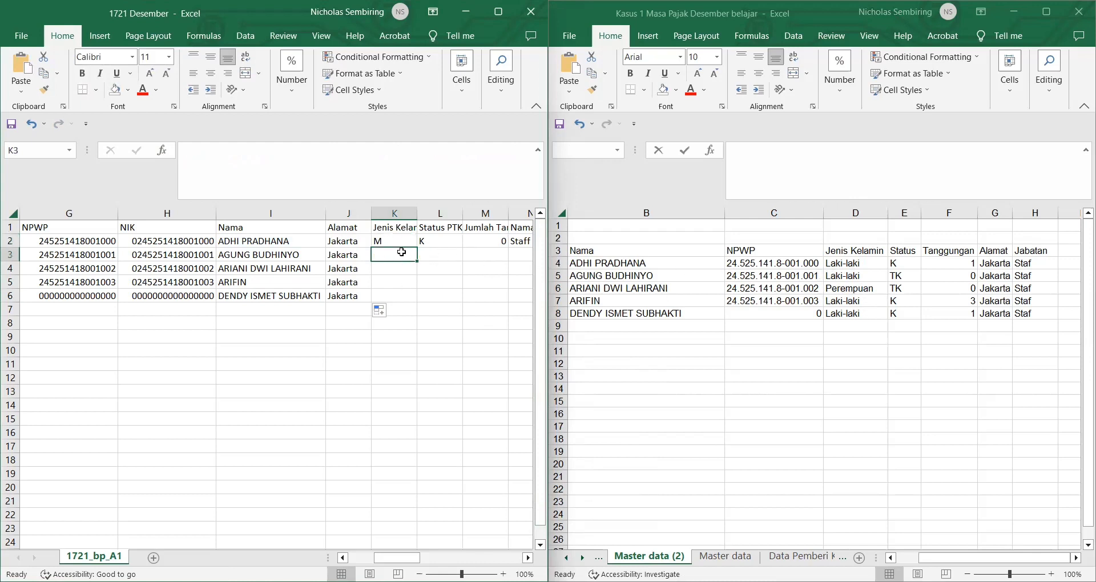
type("M")
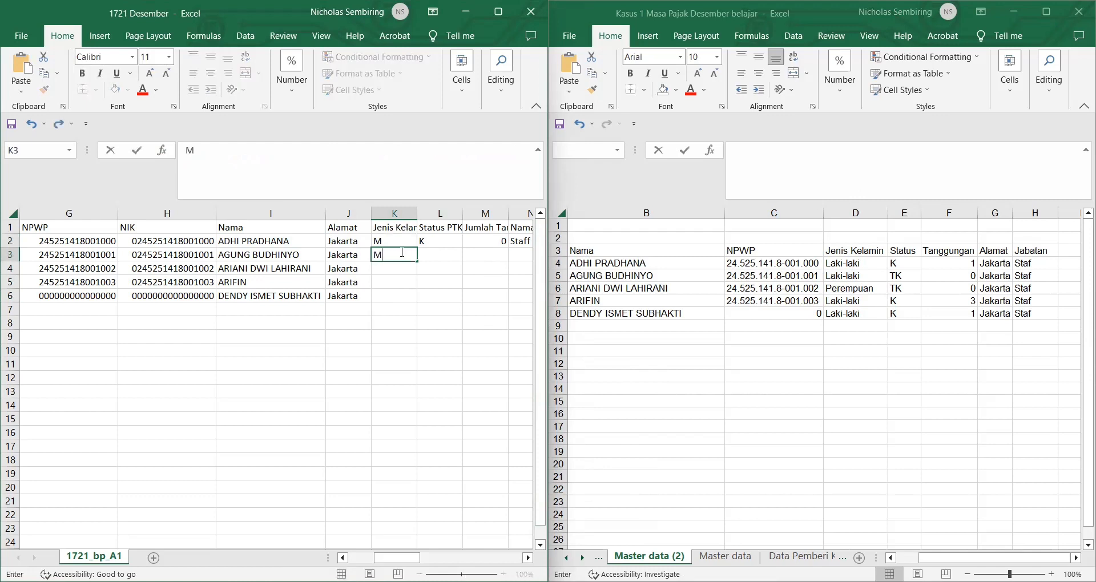
key("Return")
type("F")
key("Return")
type("M")
key("Return")
type("M")
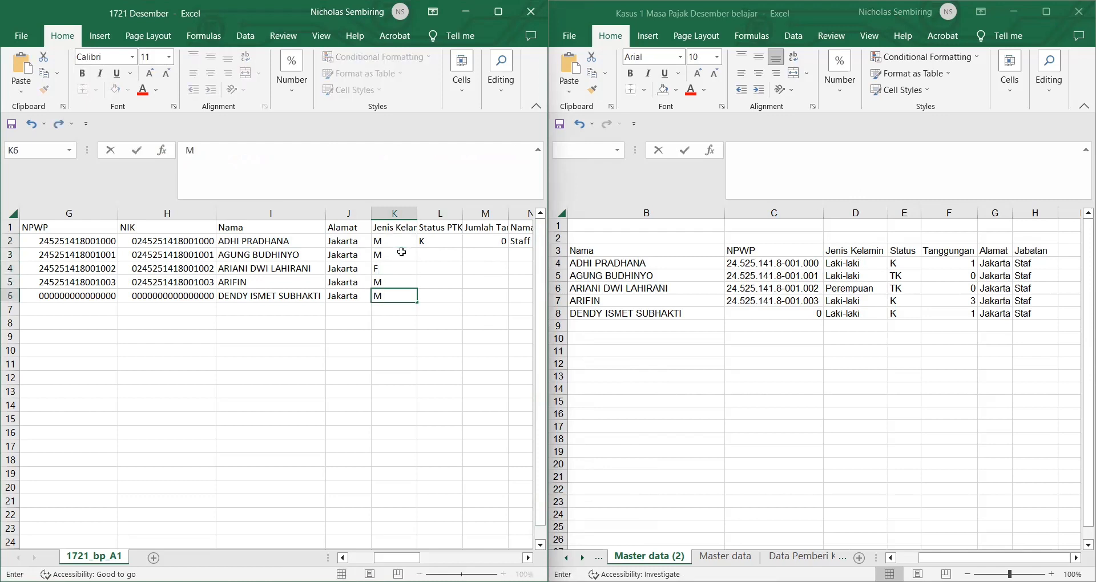
left_click(441, 243)
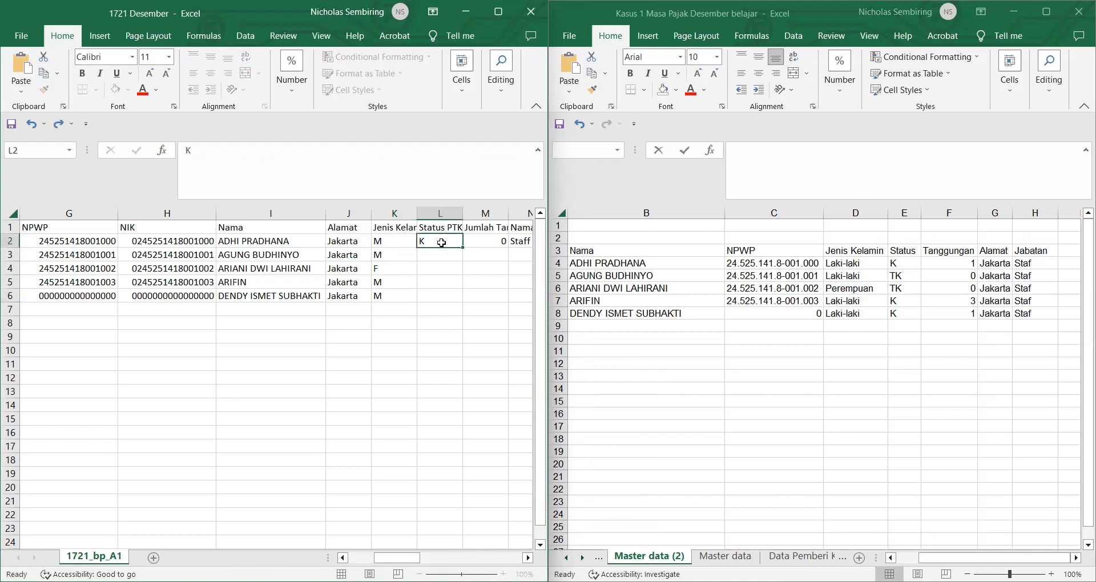
Step: Fill L2:L6 with a column-4 Master data VLOOKUP giving Status PTK K, TK, TK, K, K
key("Delete")
left_click(217, 158)
key("ctrl+v")
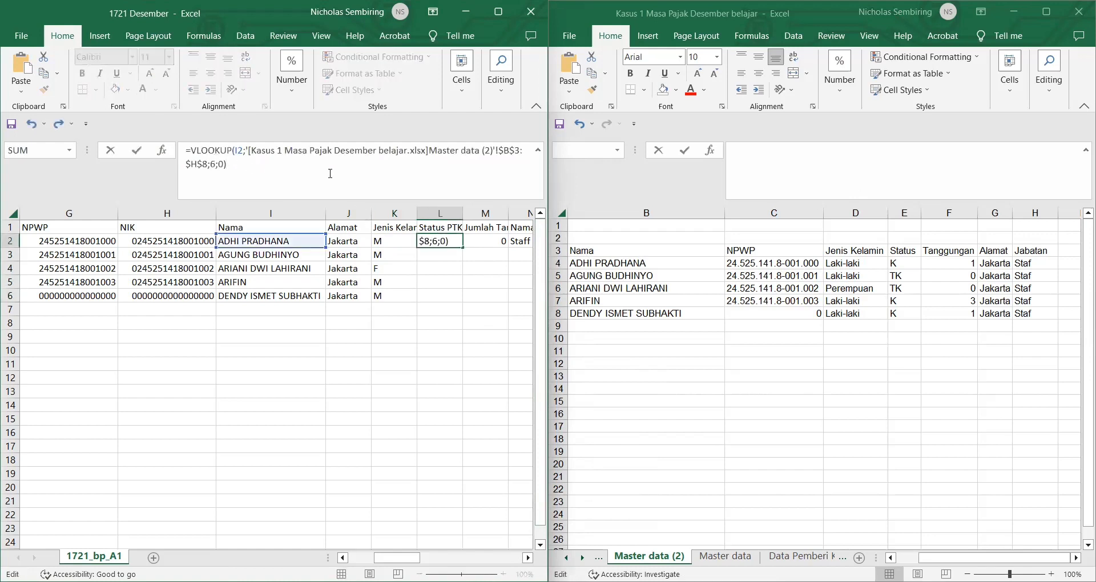
left_click(734, 371)
scroll(735, 371, "left", 1)
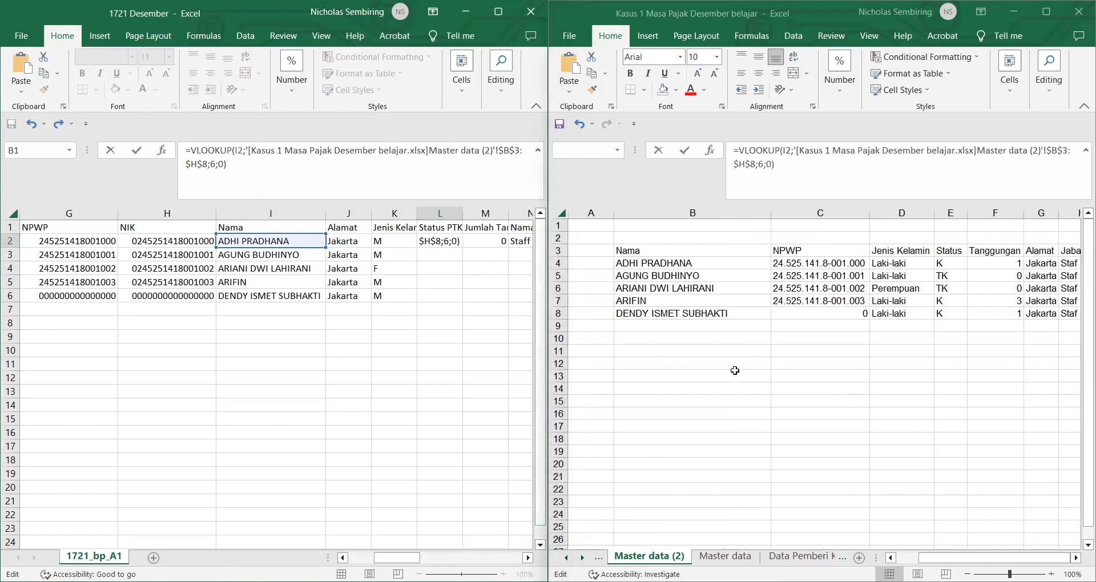
scroll(735, 370, "right", 1)
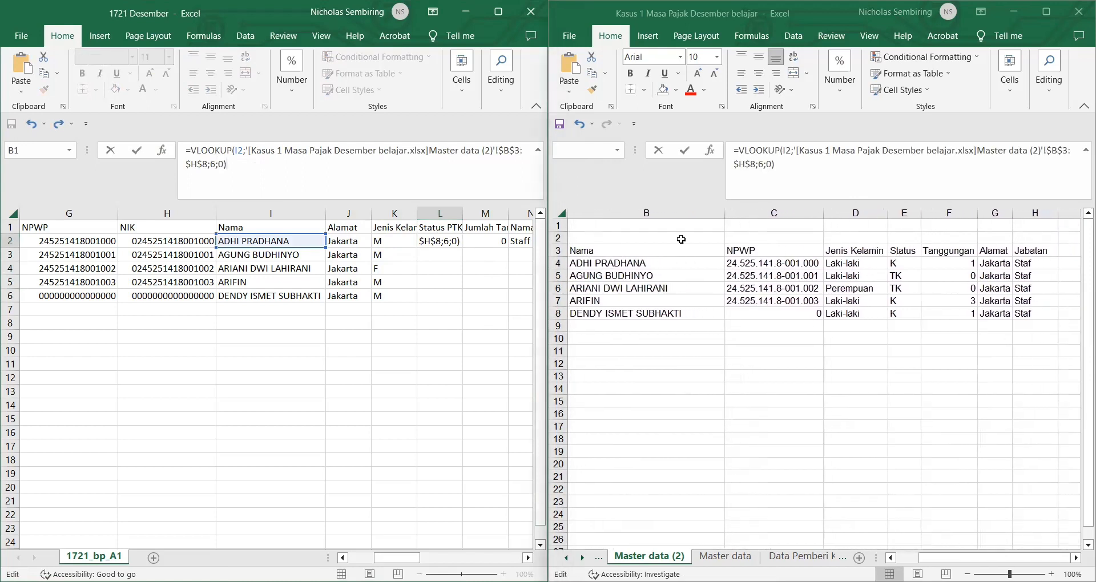
double_click(217, 171)
type("4")
key("Return")
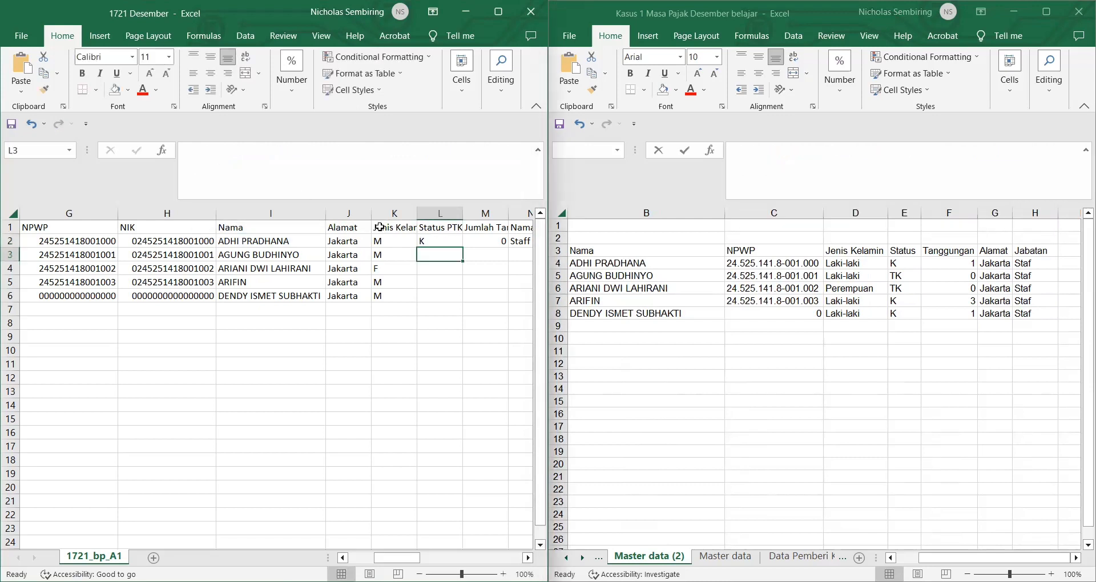
left_click(449, 242)
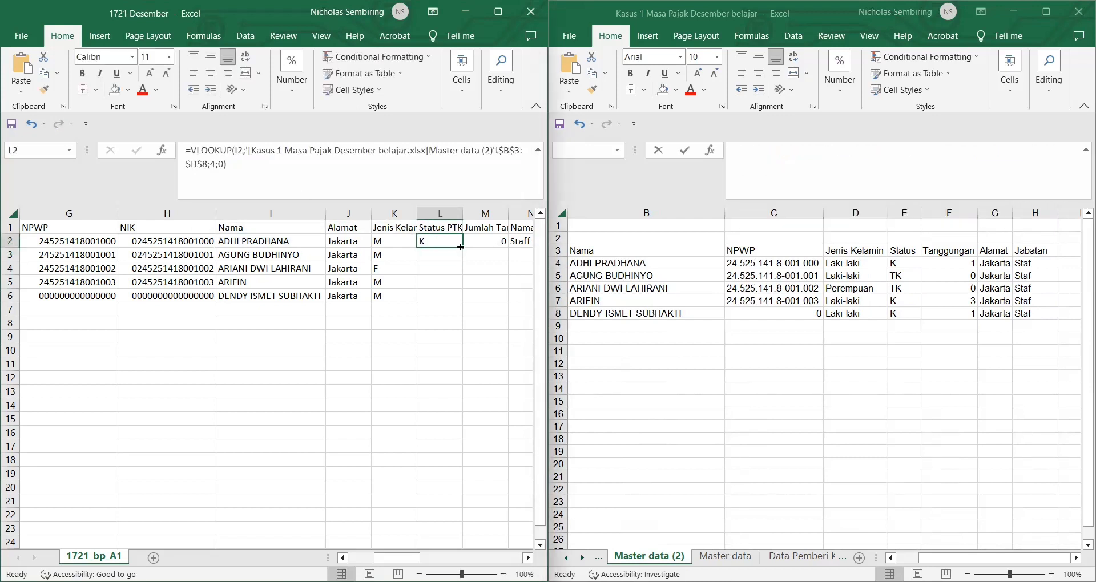
double_click(464, 248)
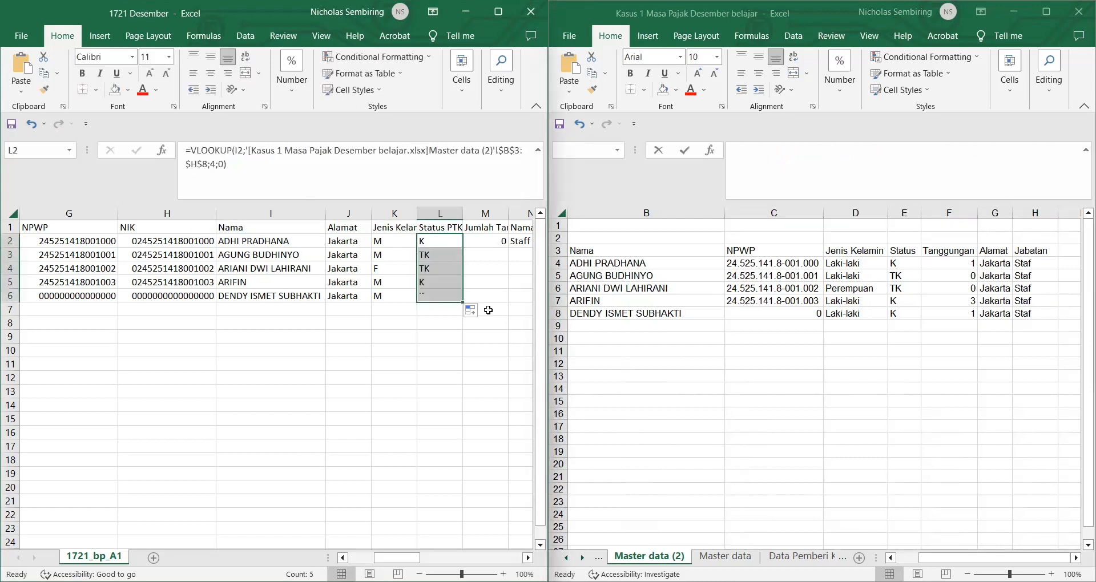
Step: Fill M2:M6 with a column-5 VLOOKUP giving dependents 1, 0, 0, 3, 1
left_click(491, 242)
left_click(233, 148)
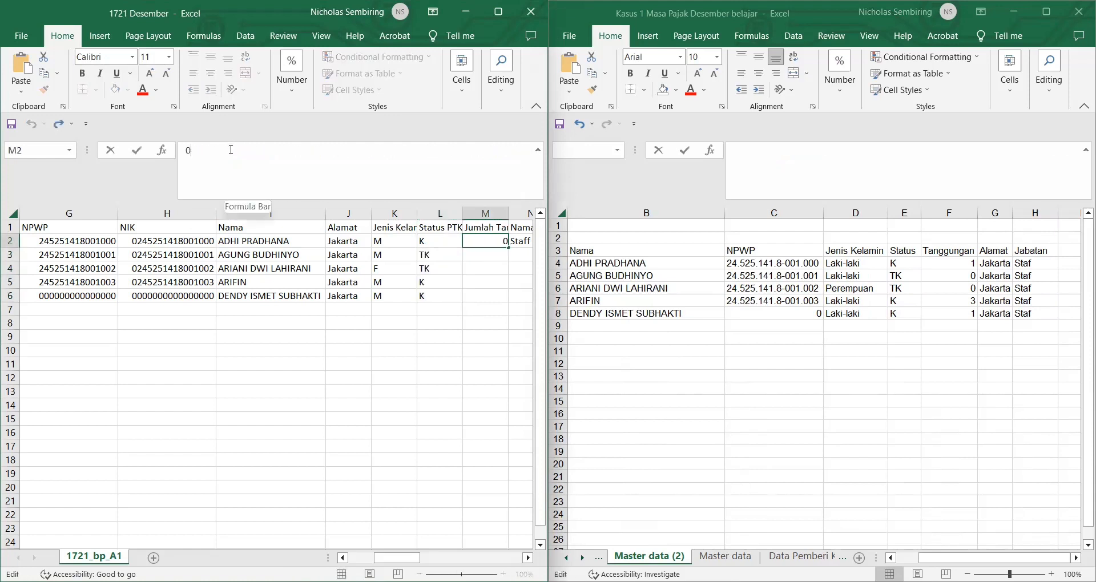
key("ctrl+v")
left_click(190, 152)
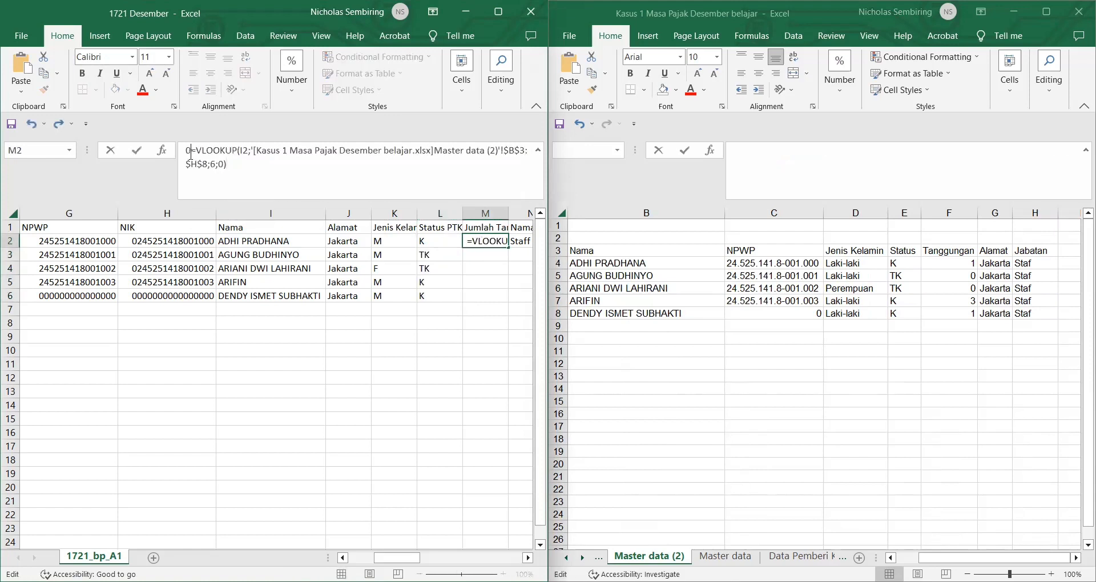
key("BackSpace")
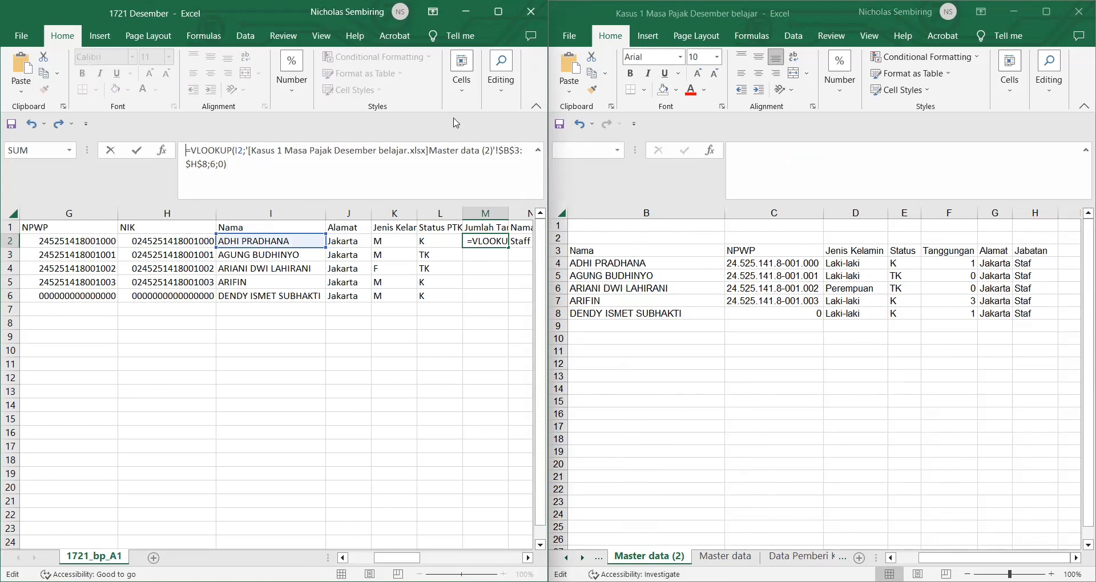
left_click(214, 169)
key("BackSpace")
type("5")
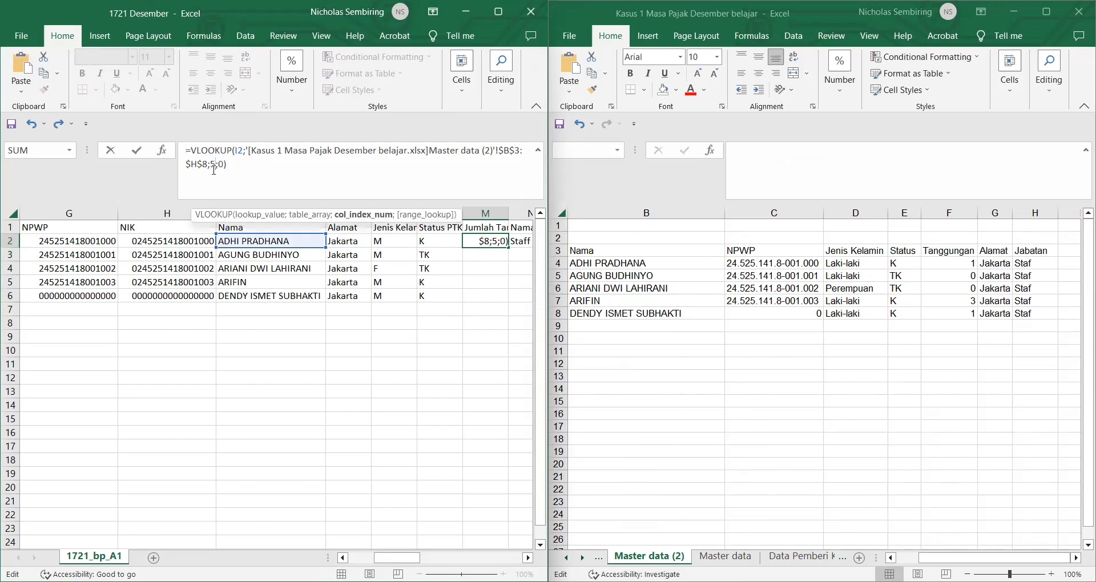
key("Return")
left_click(505, 242)
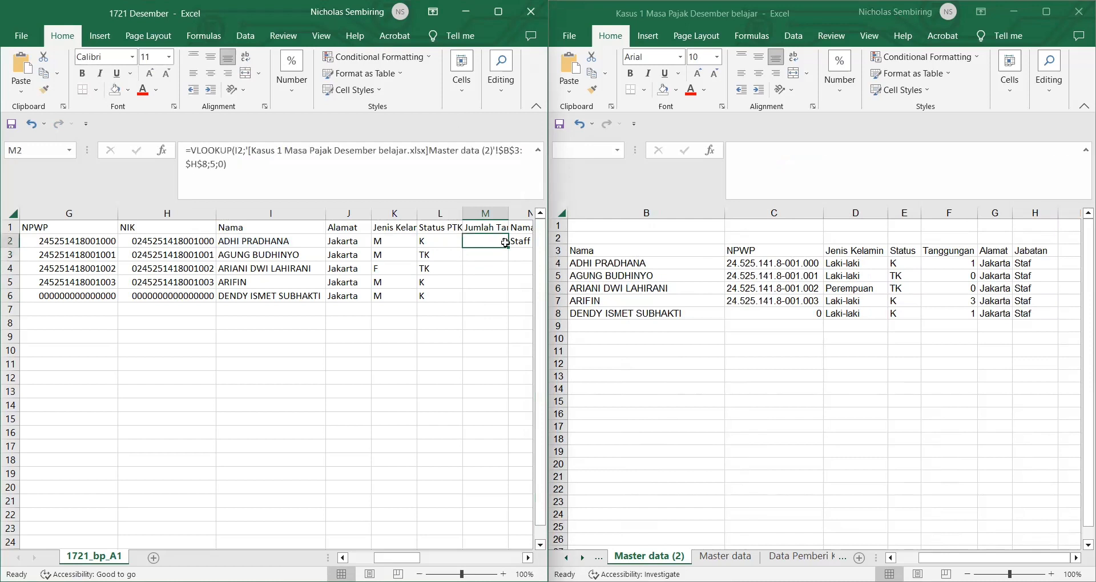
double_click(508, 248)
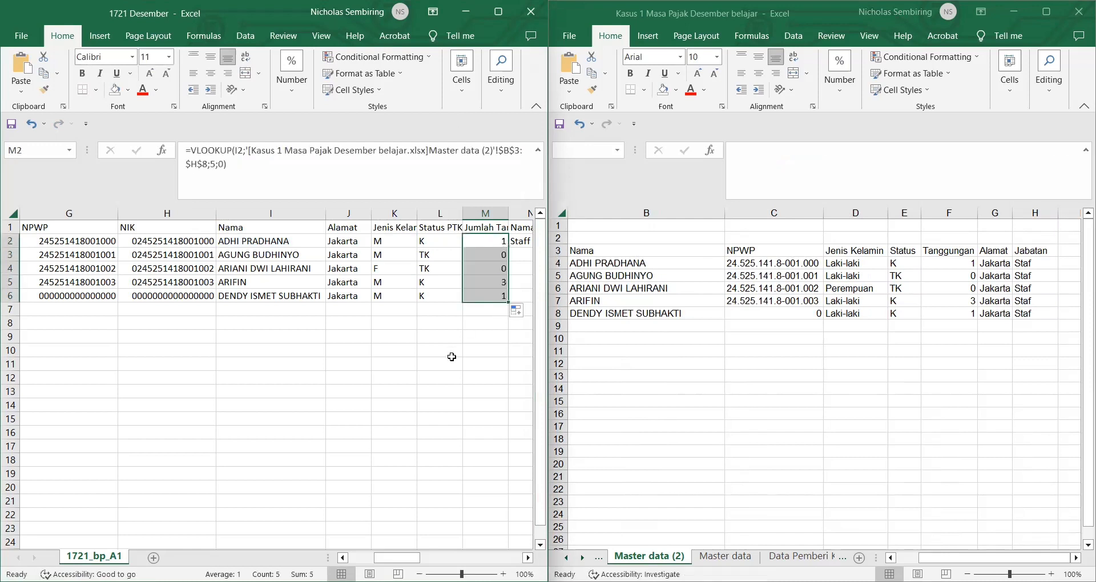
scroll(452, 357, "right", 2)
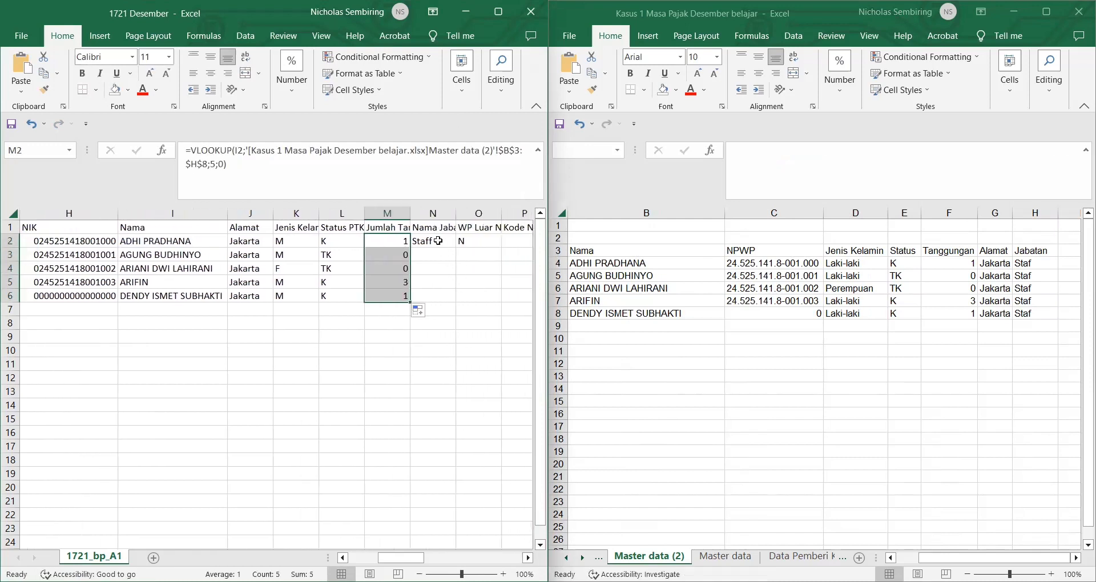
Step: Replace N2's Staff text with a column-7 VLOOKUP and fill it down to N6
left_click(437, 241)
double_click(197, 151)
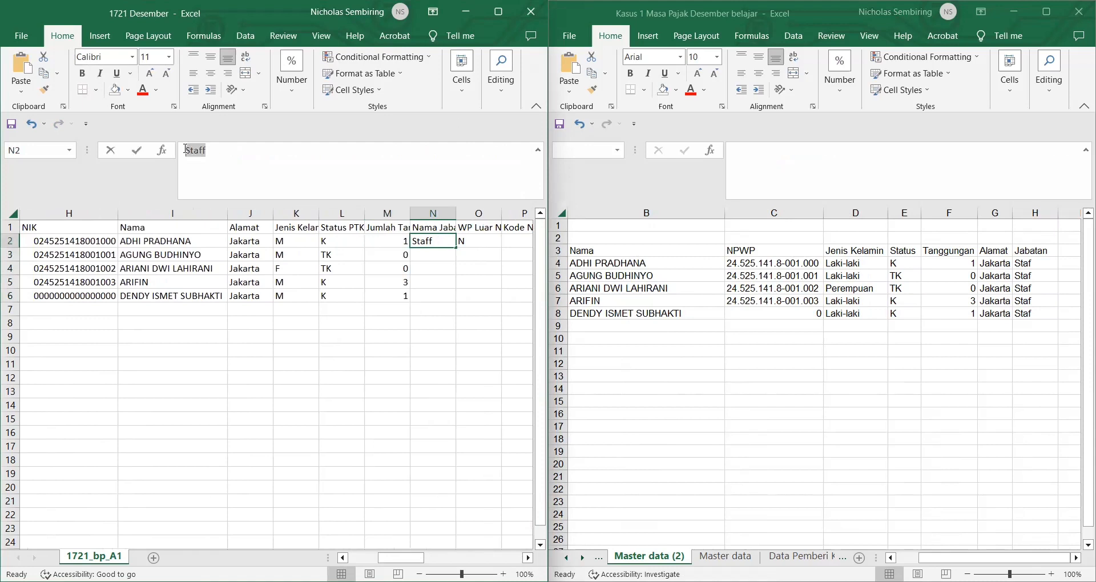
type("=VLOOKUP(I2;'[Kasus 1 Masa Pajak Desember belajar.xlsx]Master data (2)'!$B$3:$H$8;6;0)")
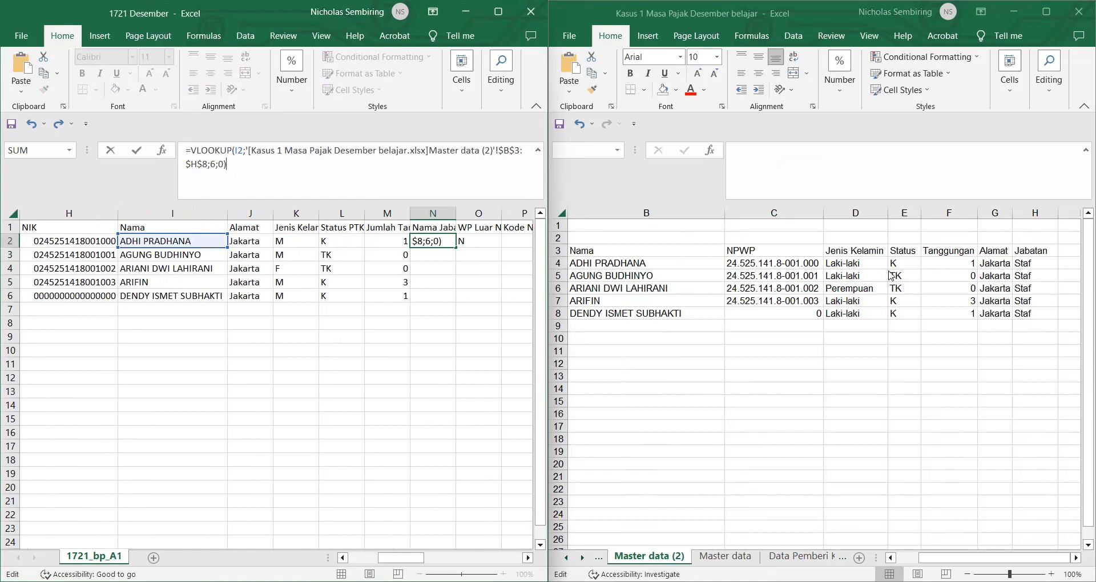
double_click(217, 166)
type("7")
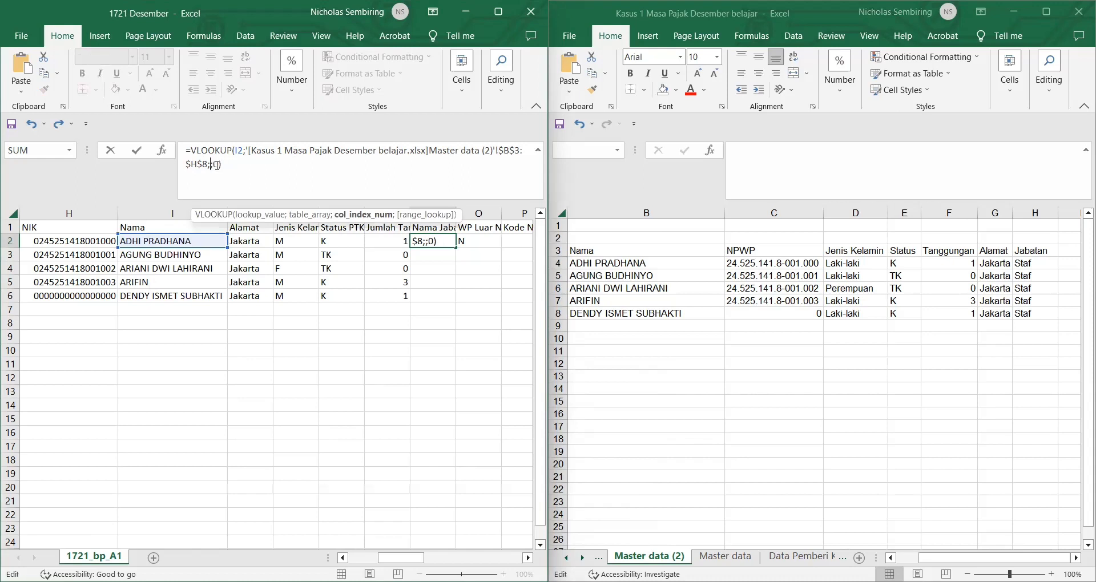
key("ctrl+Return")
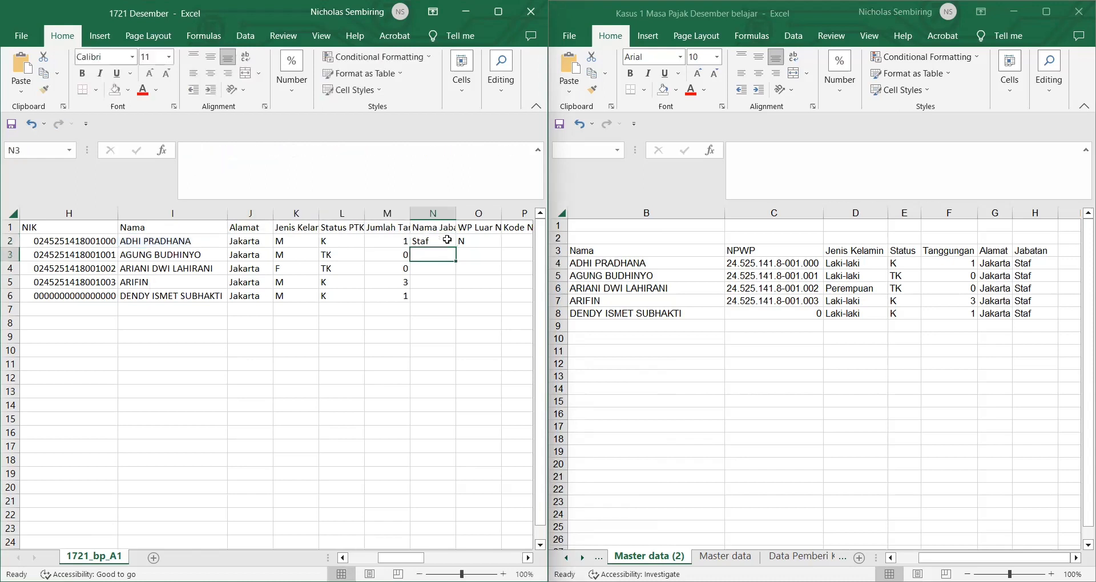
double_click(458, 245)
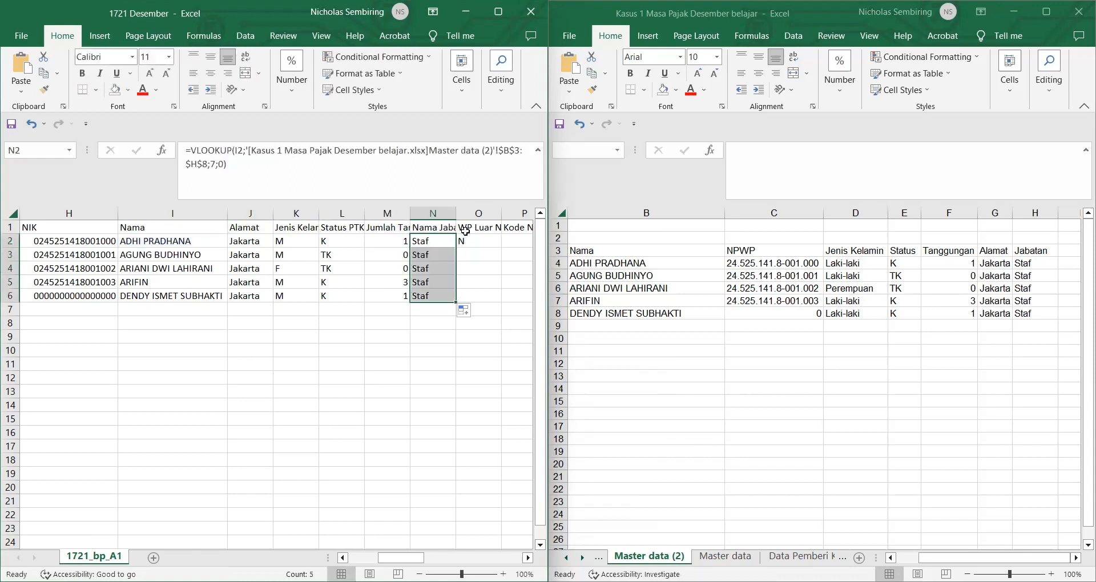
left_click(467, 234)
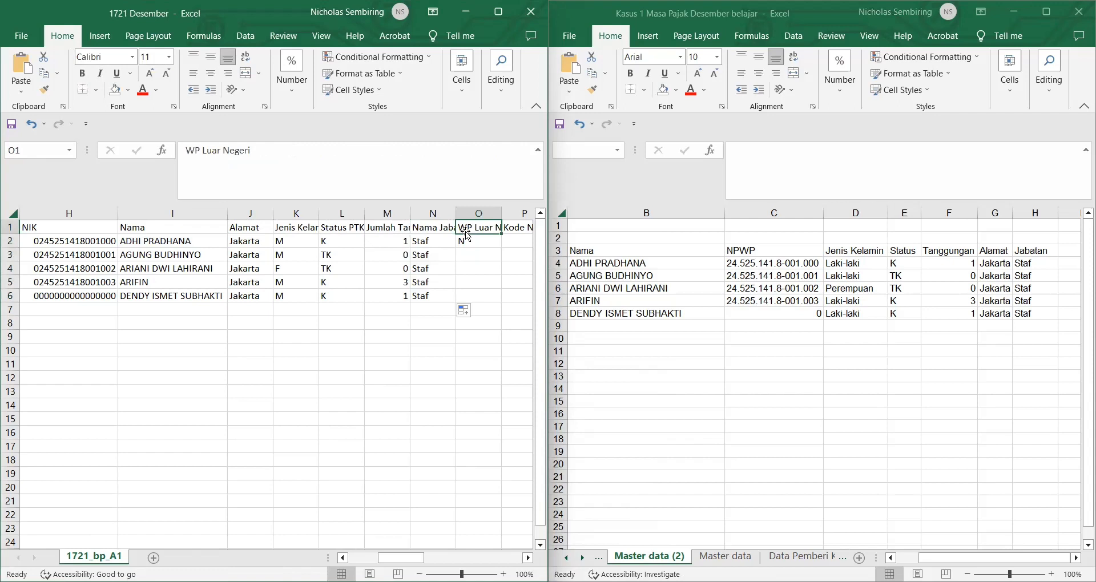
Step: Fill the N value down O2:O6 for WP Luar Negeri
scroll(471, 284, "right", 2)
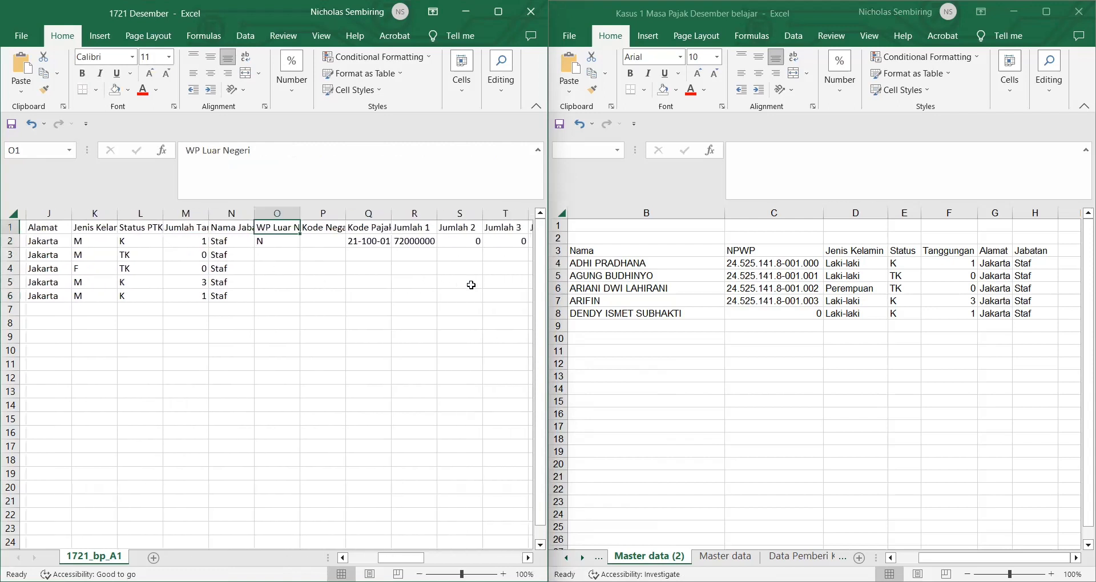
left_click(270, 241)
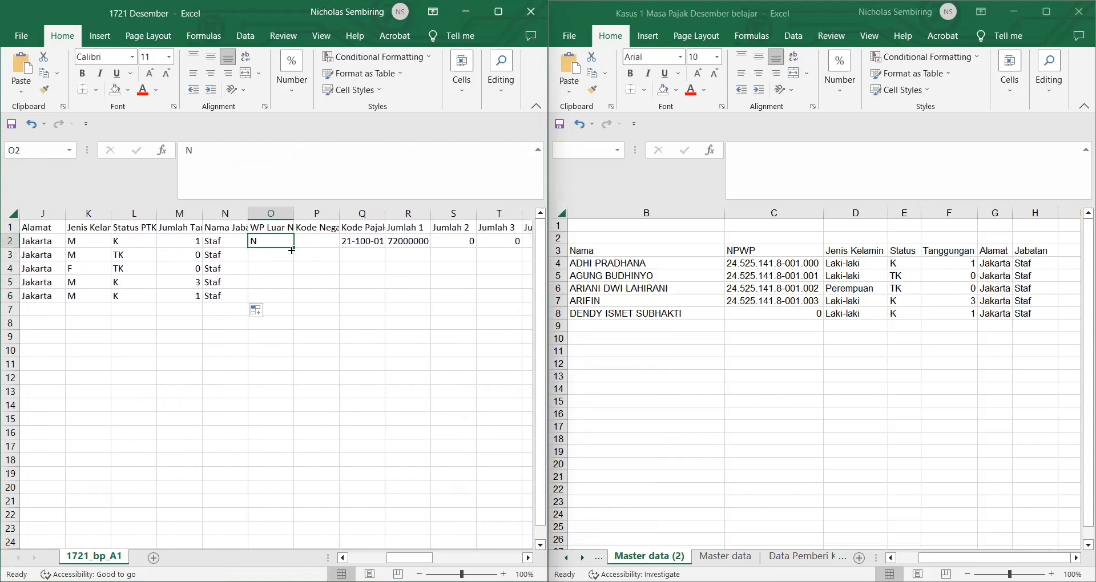
double_click(294, 248)
left_click(317, 242)
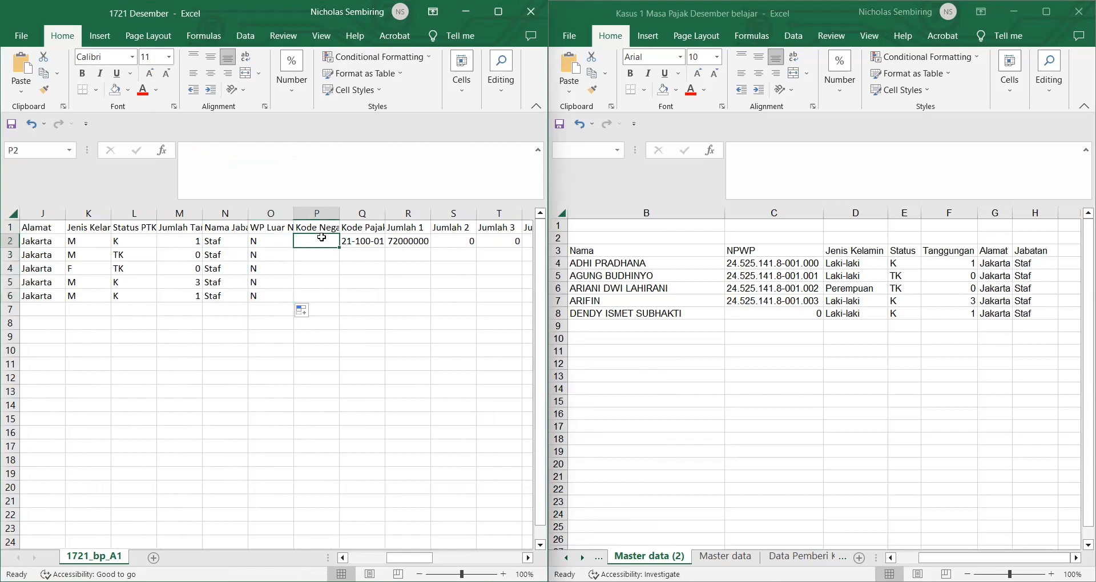
Step: Copy tax code 21-100-01 into Q3, fill down, and clear the incremented code in Q4
left_click(372, 241)
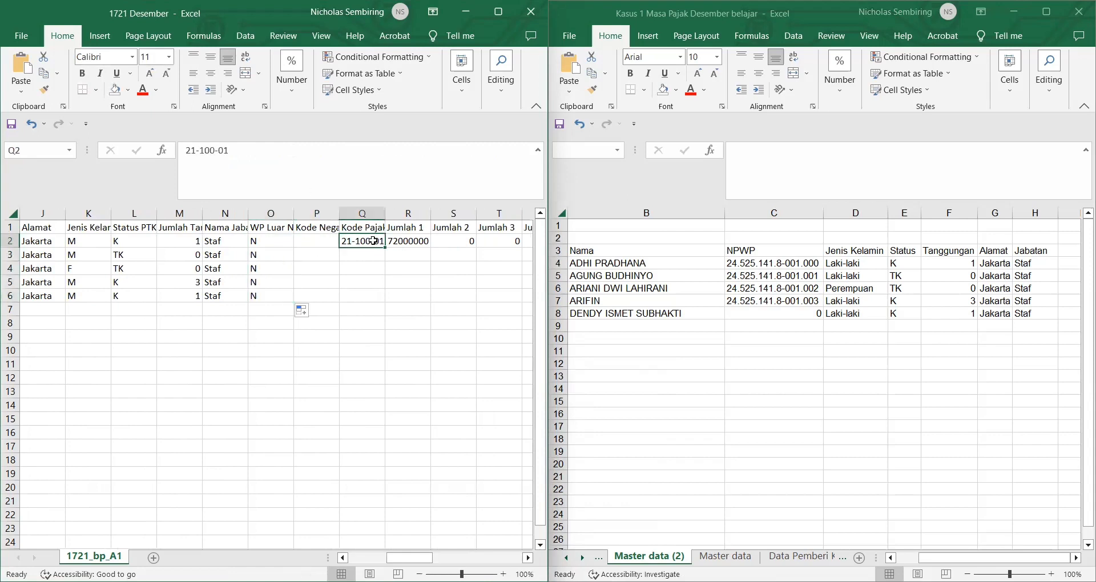
key("ctrl+c")
left_click(360, 258)
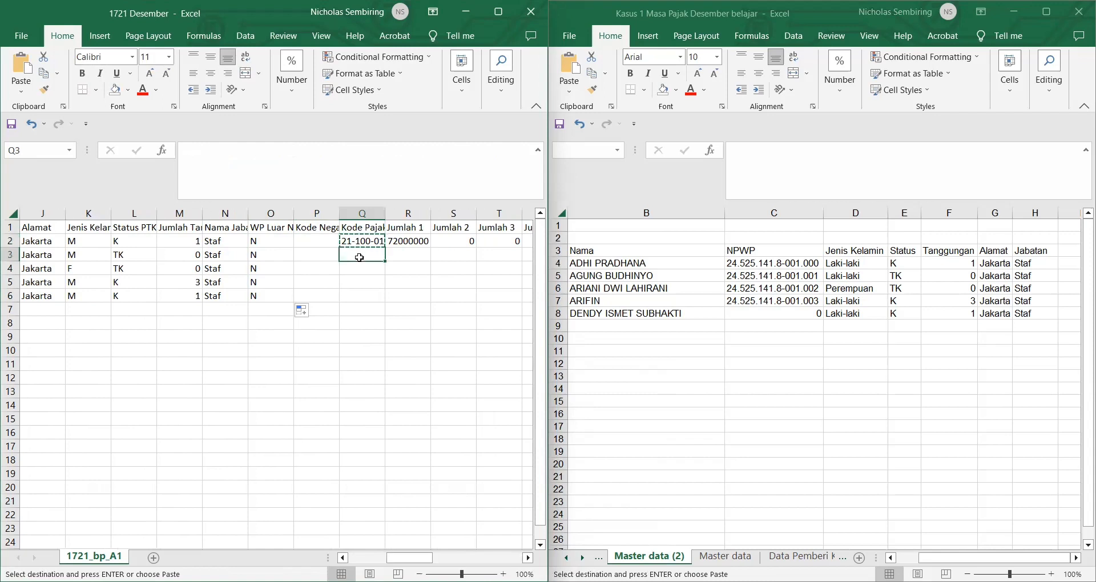
key("ctrl+v")
key("Escape")
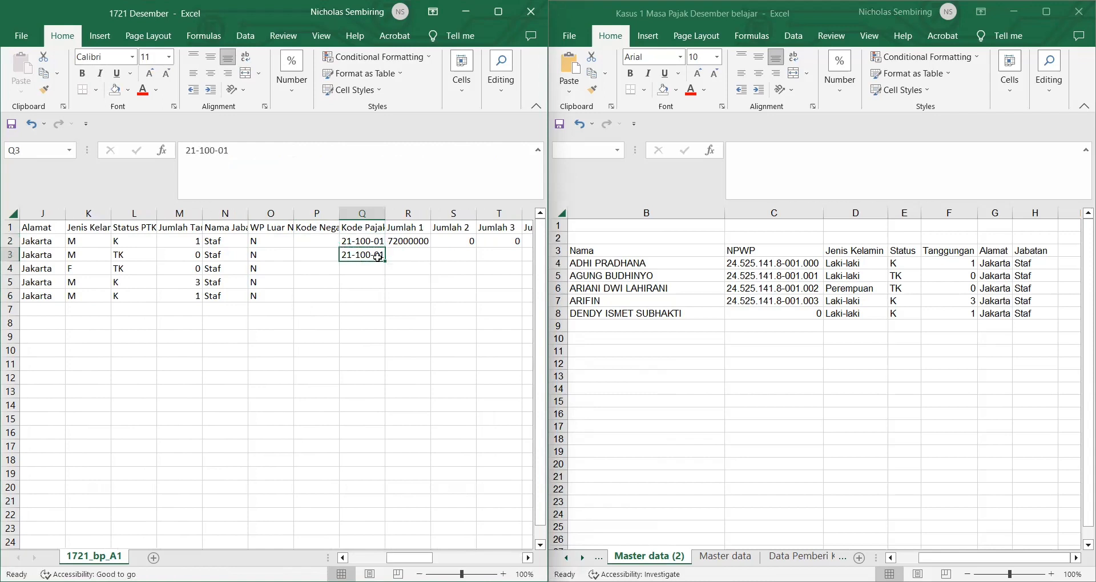
double_click(385, 261)
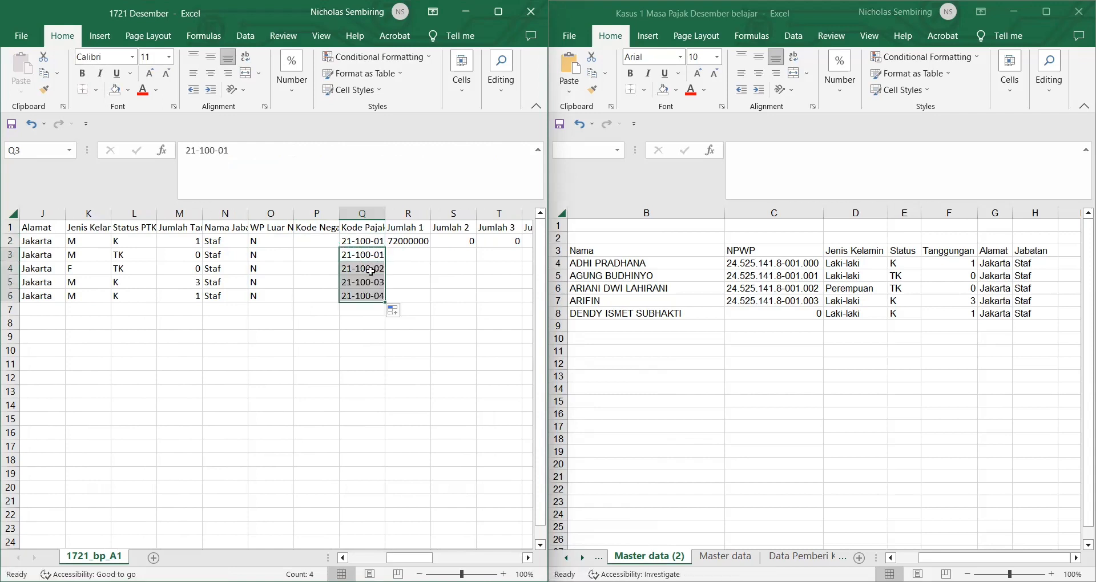
left_click(371, 271)
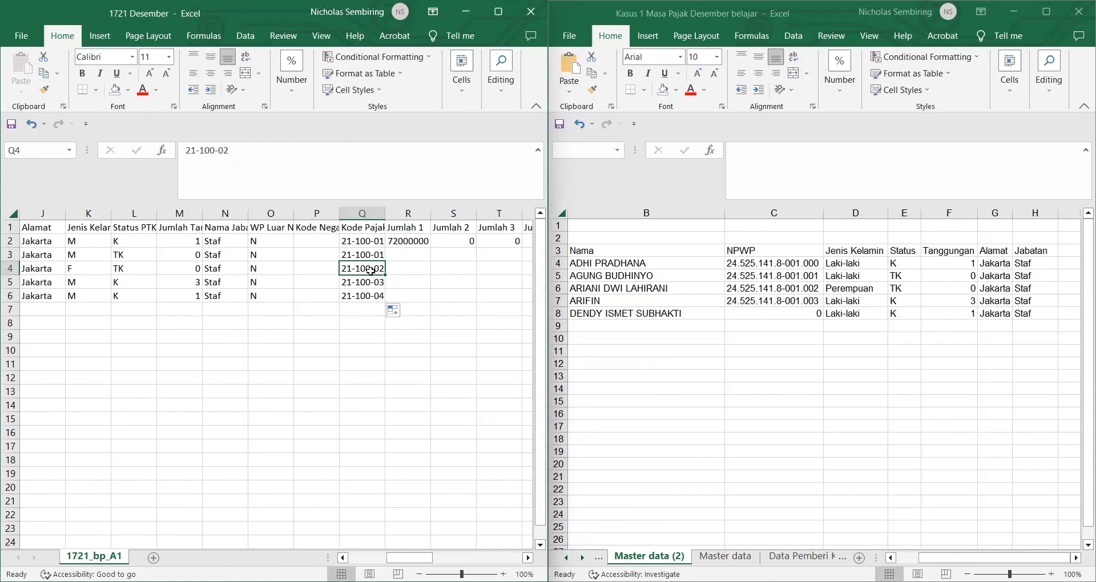
key("Delete")
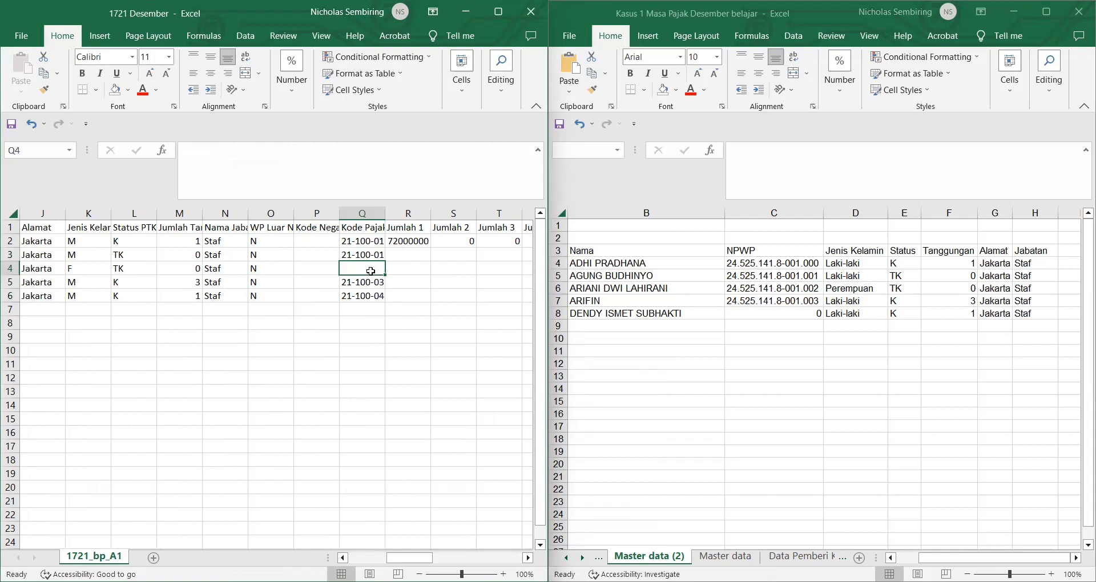
Step: Paste 21-100-01 into Q4:Q6 so every Kode Pajak matches
left_click(371, 255)
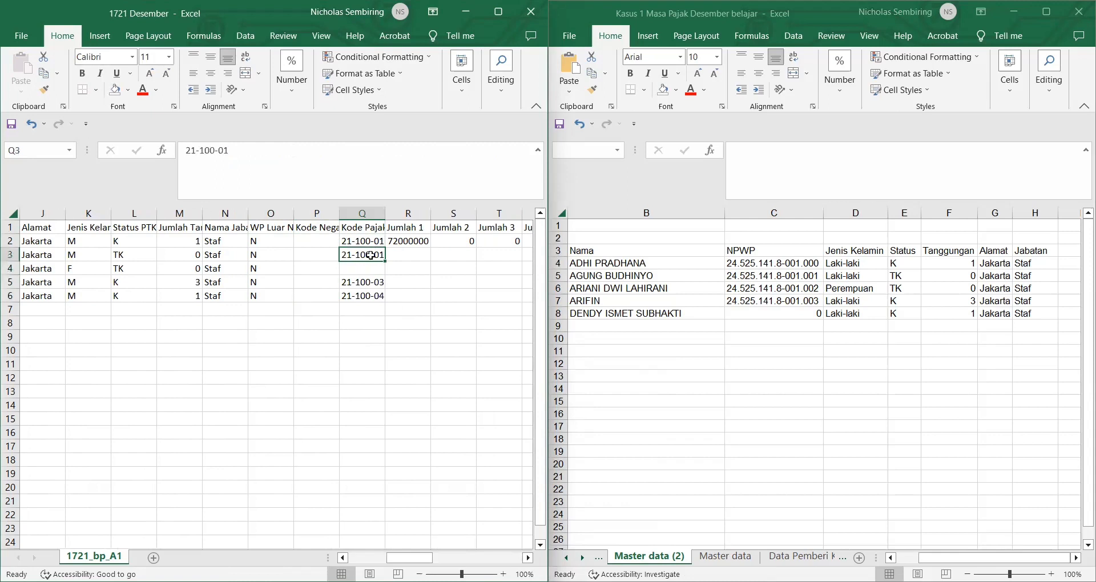
key("ctrl+c")
left_click(371, 270)
key("ctrl+v")
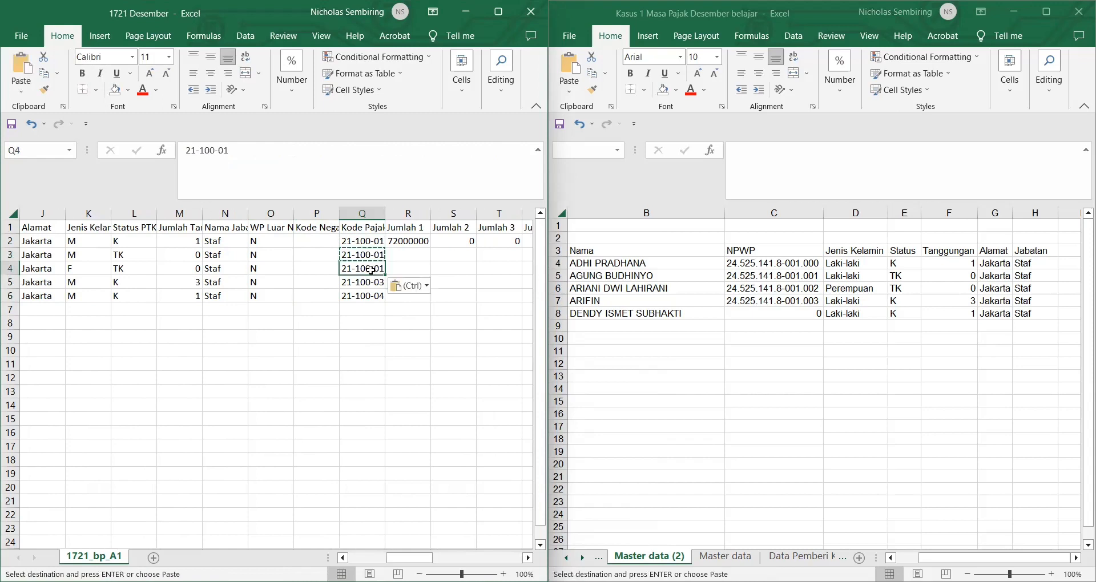
left_click_drag(371, 282, 376, 300)
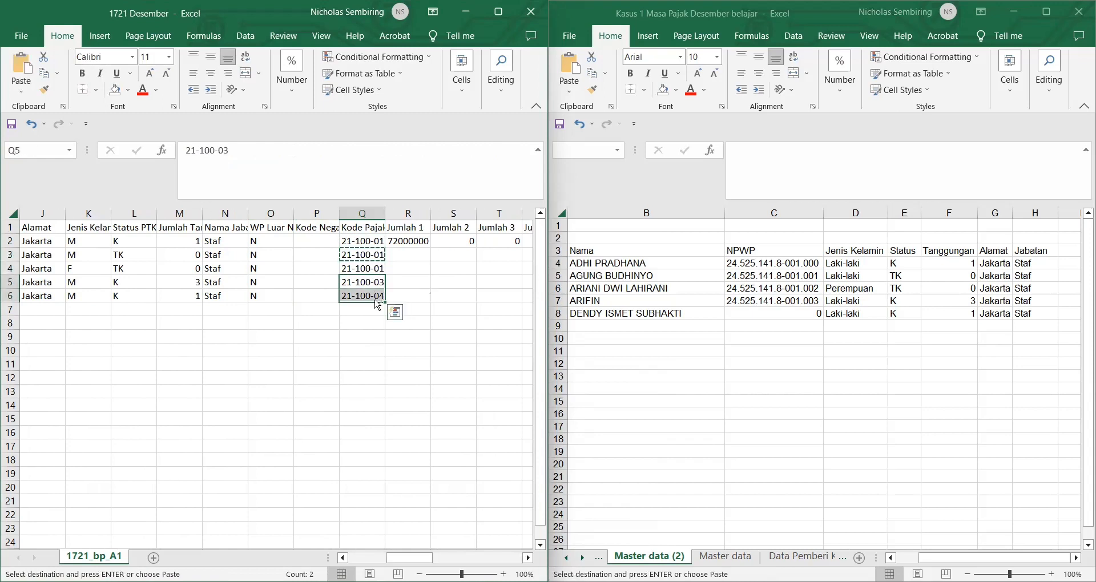
key("ctrl+v")
left_click(452, 269)
left_click(414, 241)
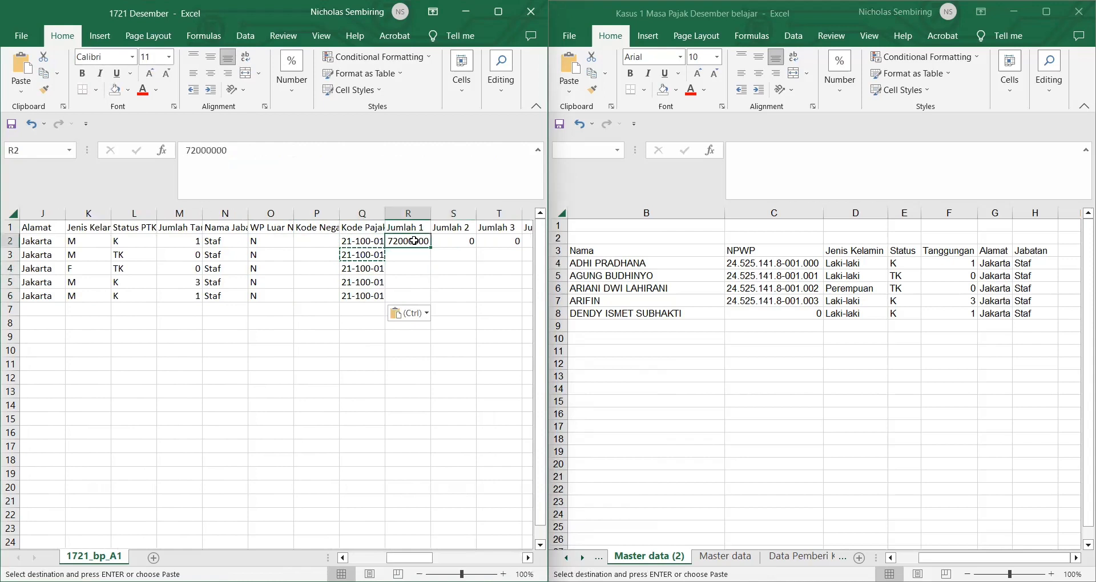
Step: Switch the other workbook to the penghasilan pivot sheet
key("Escape")
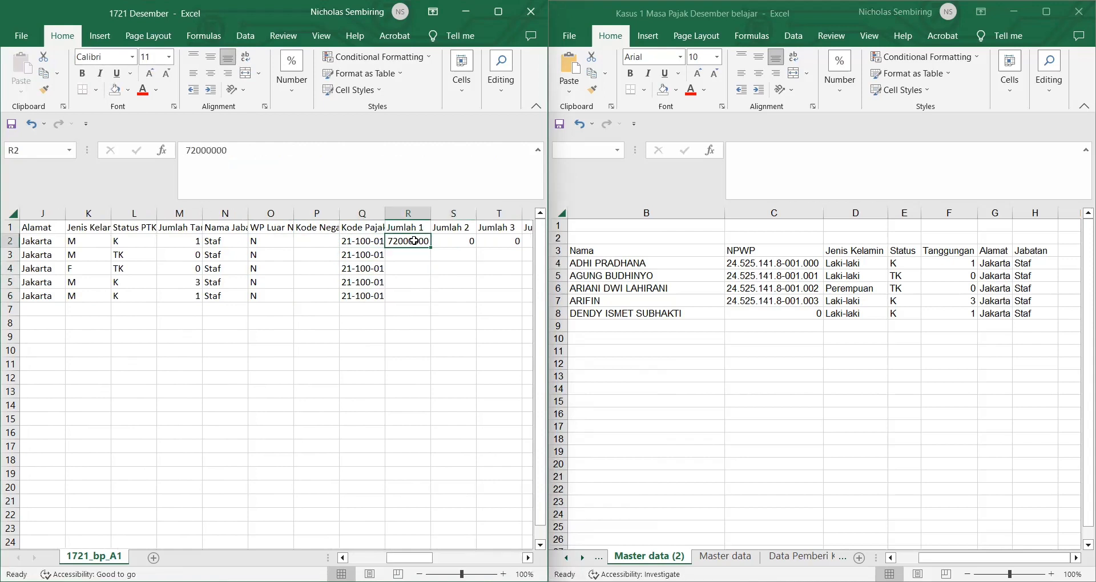
left_click(726, 557)
key("ctrl+Page_Up")
key("ctrl+Page_Up")
key("ctrl+Page_Up")
key("ctrl+Page_Up")
key("ctrl+Page_Up")
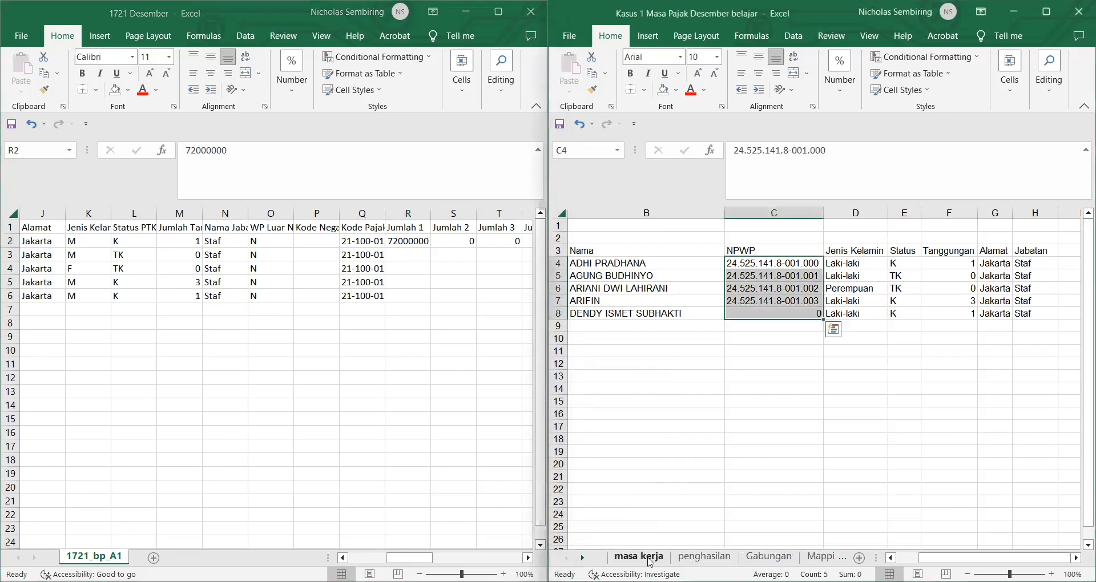
left_click(683, 559)
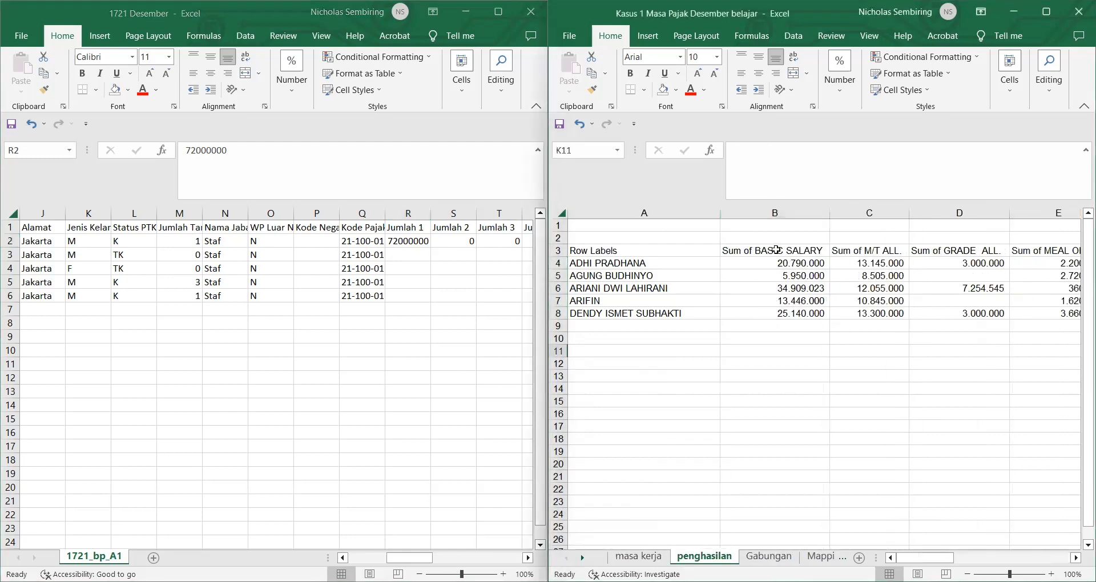
Step: Replace R2's 72000000 with a VLOOKUP of I2 in the pivot range, column 2, exact match
left_click(415, 245)
left_click_drag(229, 151, 175, 168)
type("=")
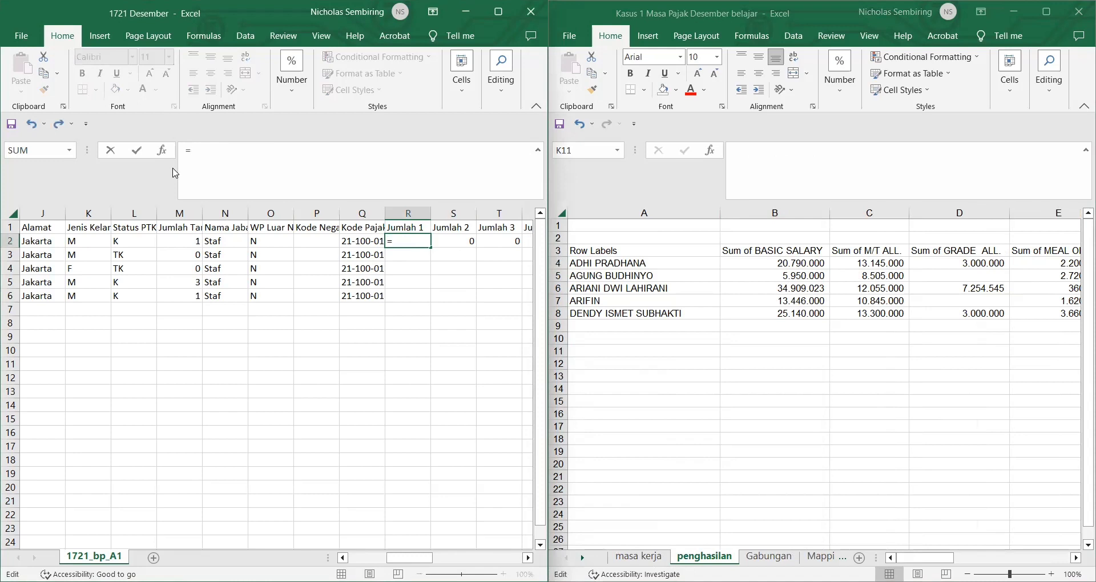
type("VLO")
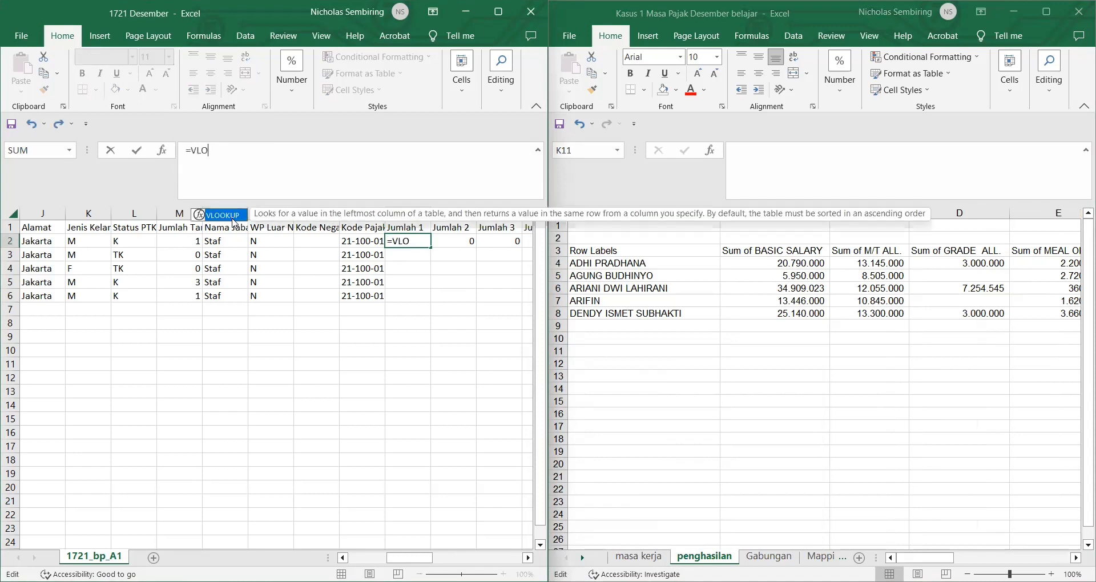
key("Tab")
scroll(172, 253, "left", 4)
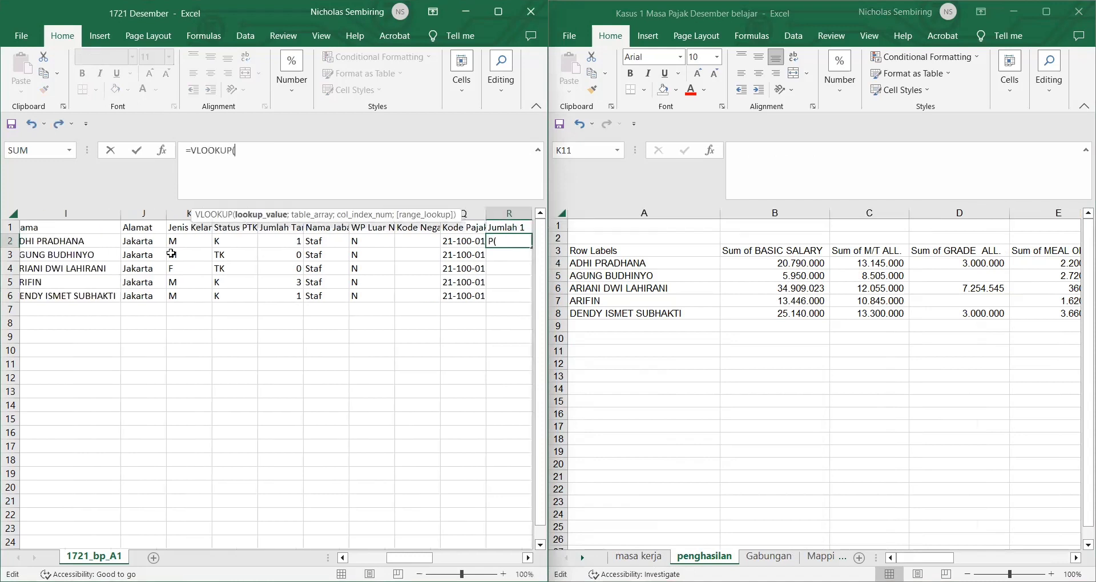
left_click(162, 241)
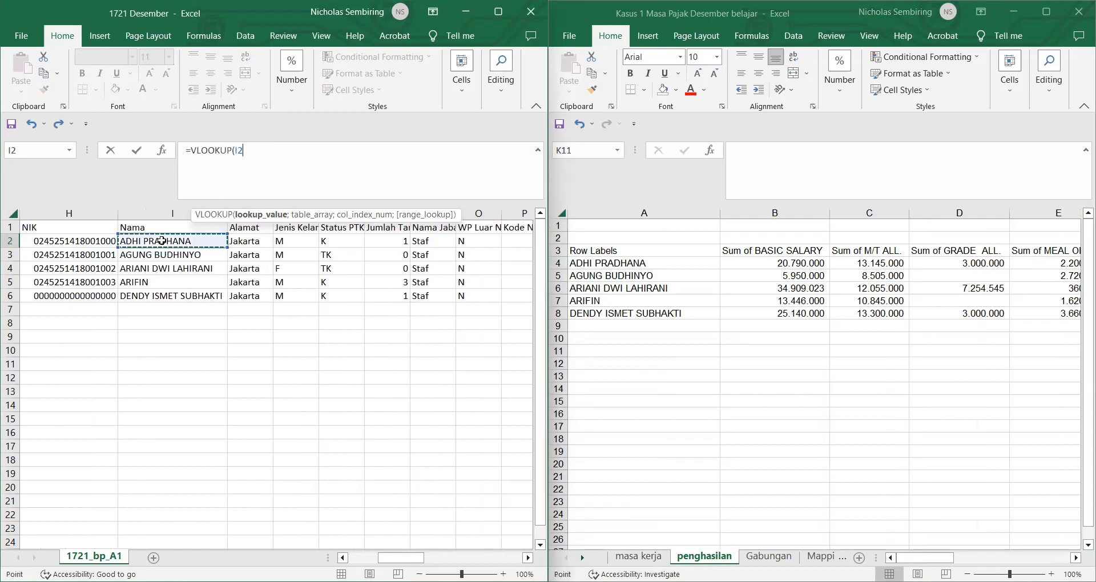
scroll(388, 302, "right", 2)
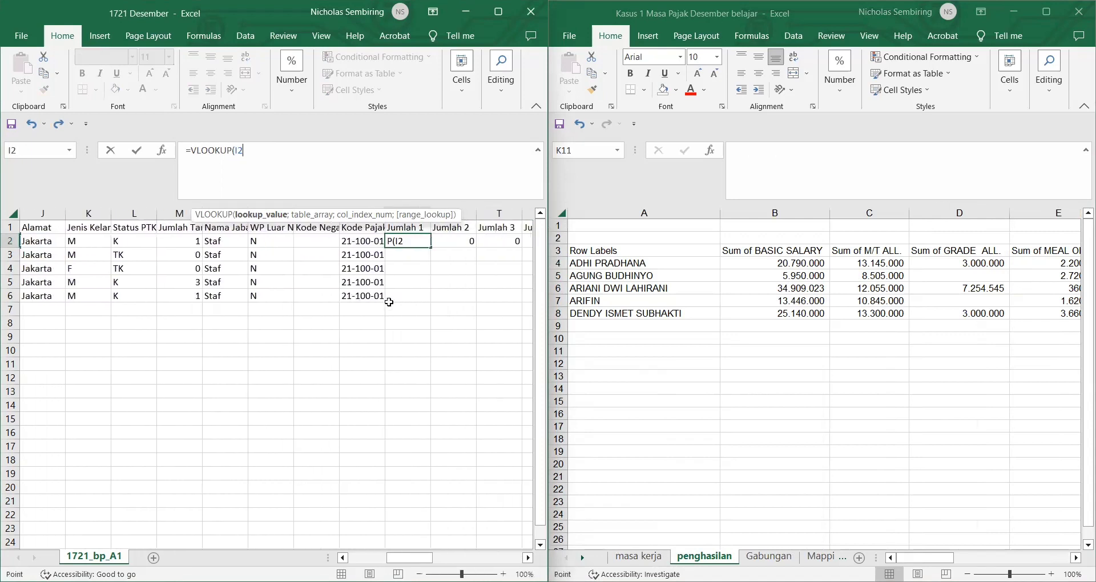
type(";")
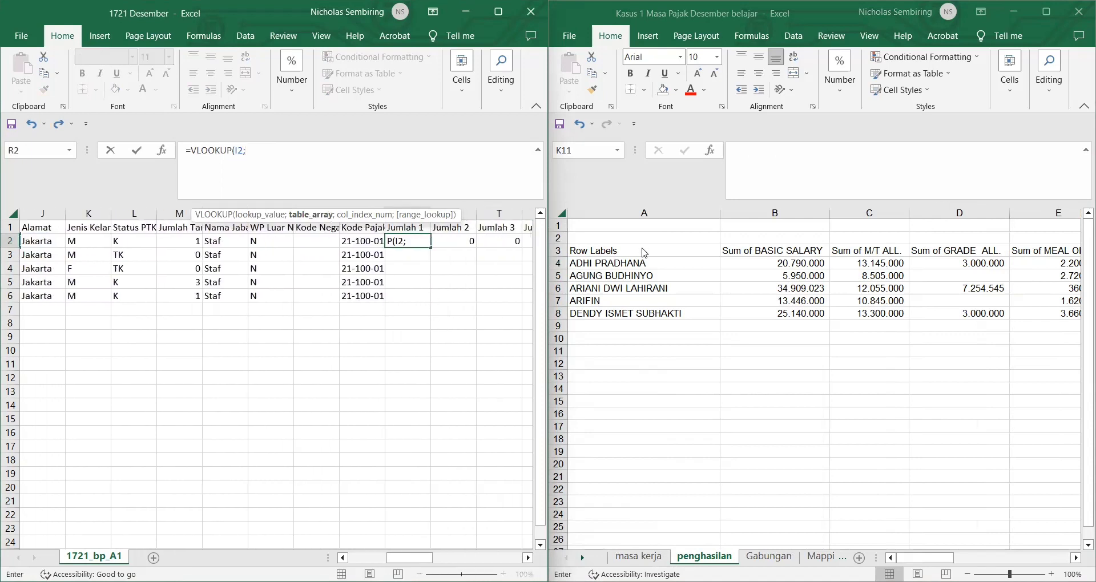
left_click(645, 253)
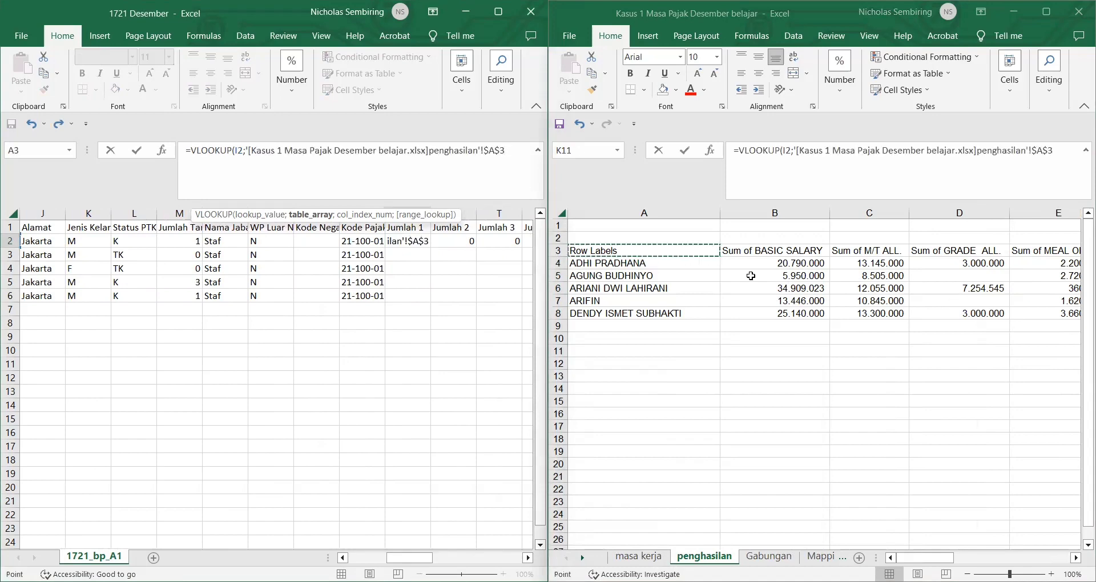
key("ctrl+shift+Right")
key("ctrl+shift+Down")
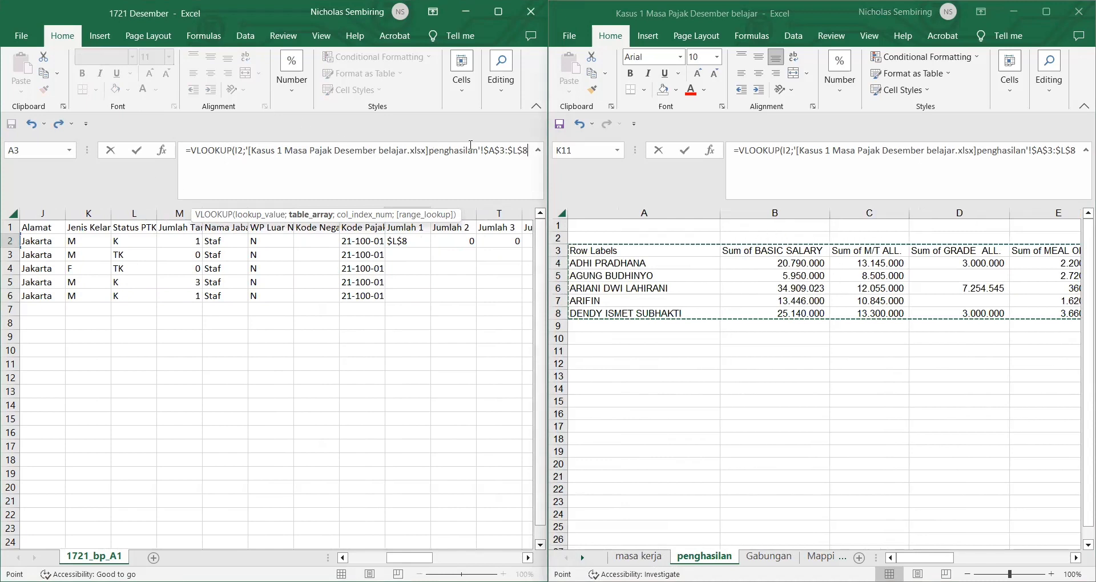
type(";2;0")
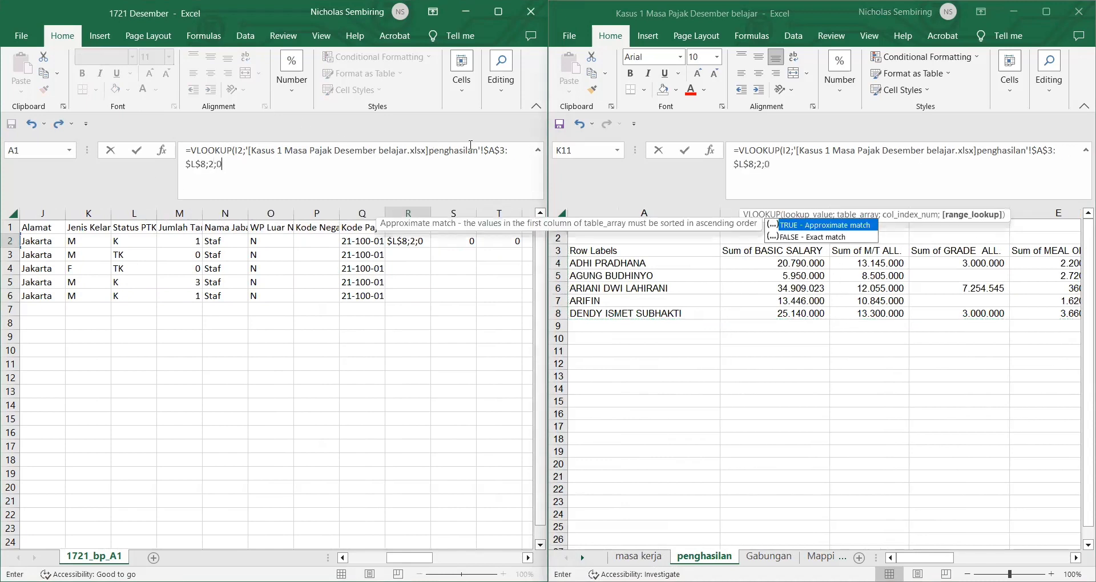
key("Return")
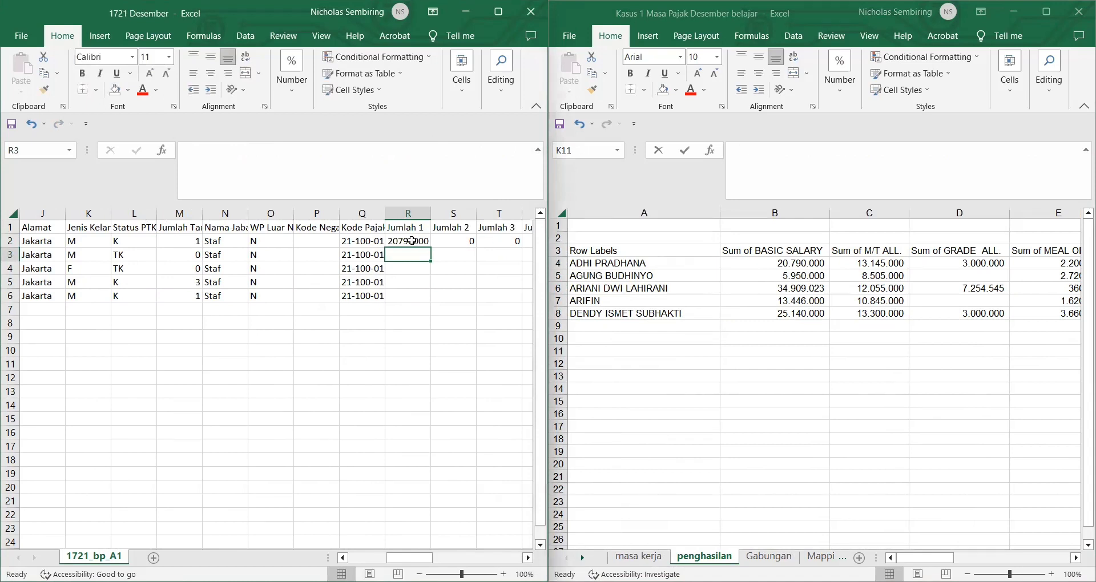
Step: Fill the Jumlah 1 lookup down to R6 and copy its formula text
double_click(430, 247)
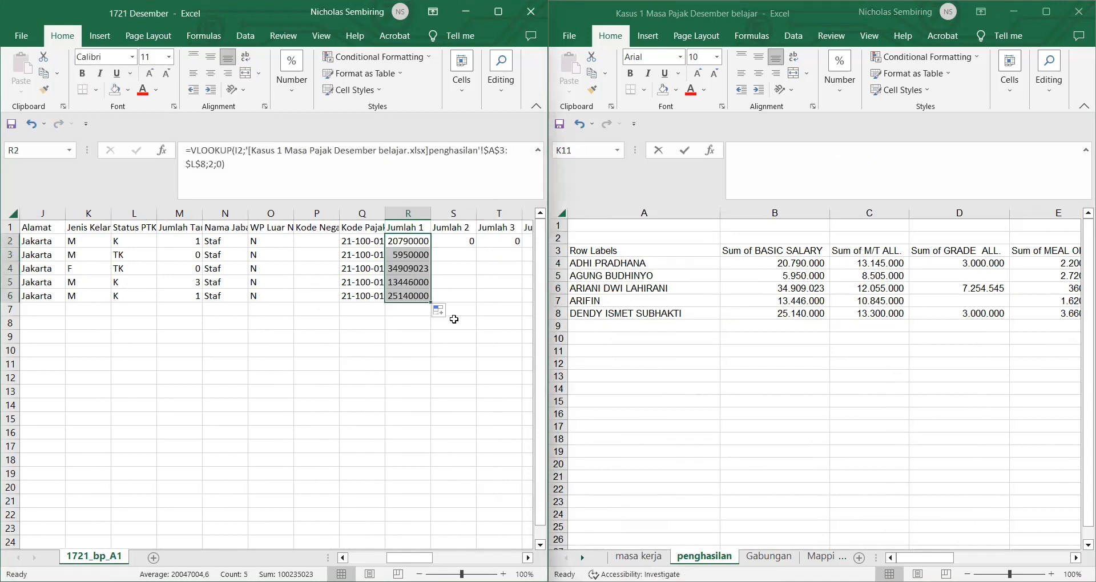
left_click_drag(237, 173, 184, 152)
key("ctrl+c")
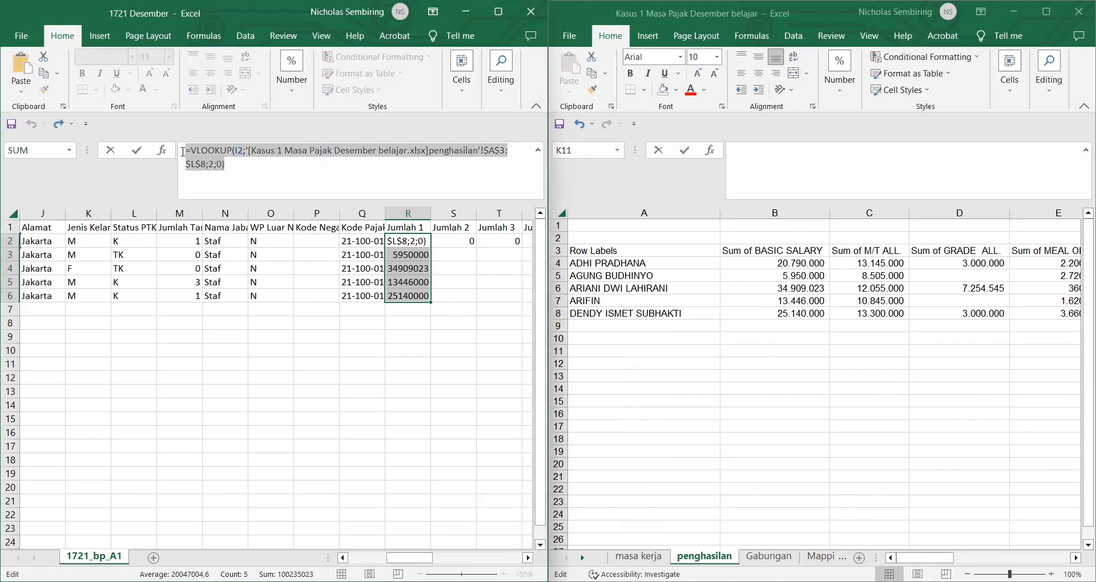
key("Escape")
left_click(444, 247)
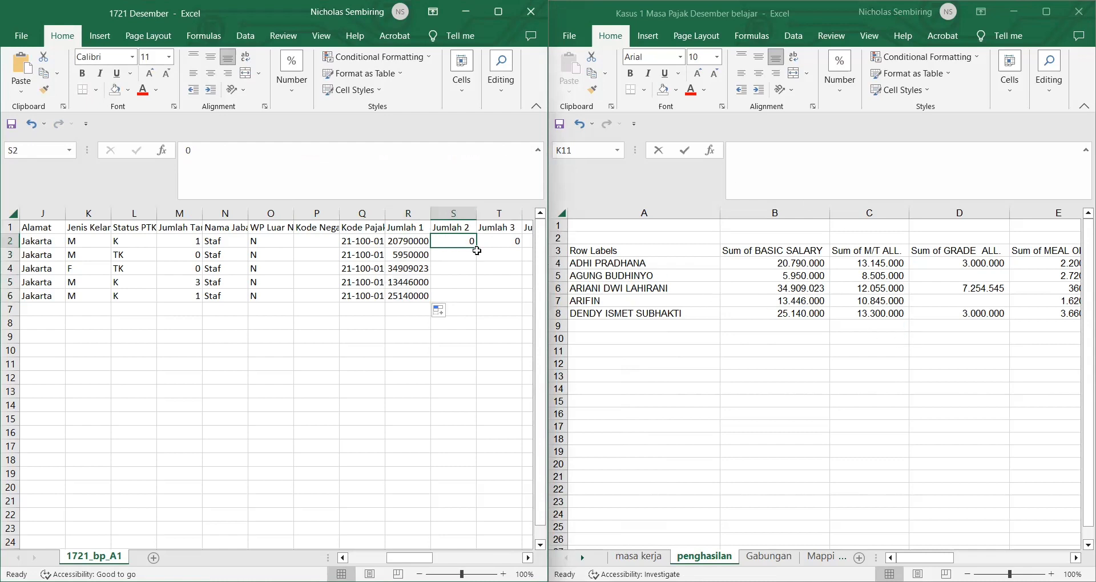
Step: Fill Jumlah 2 zeros down to S6 and paste the penghasilan VLOOKUP into T2
left_click_drag(476, 251, 477, 297)
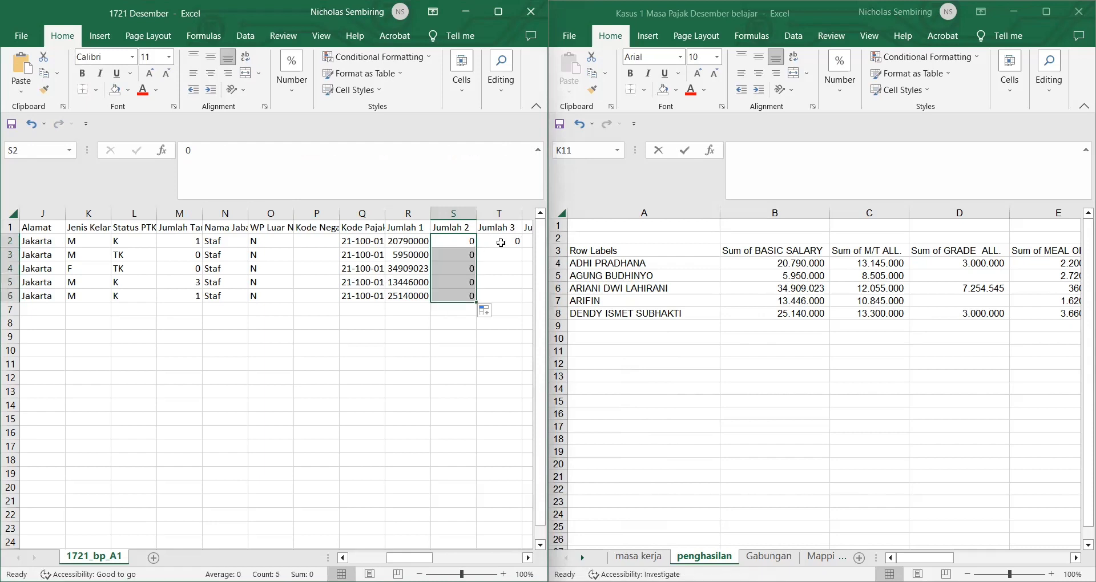
left_click(501, 243)
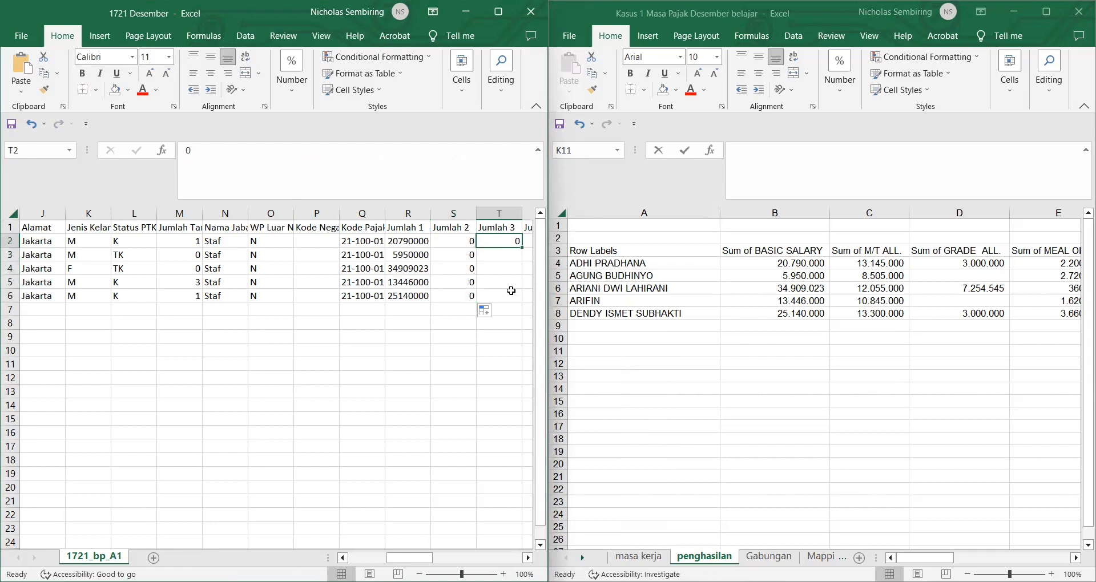
scroll(511, 292, "right", 3)
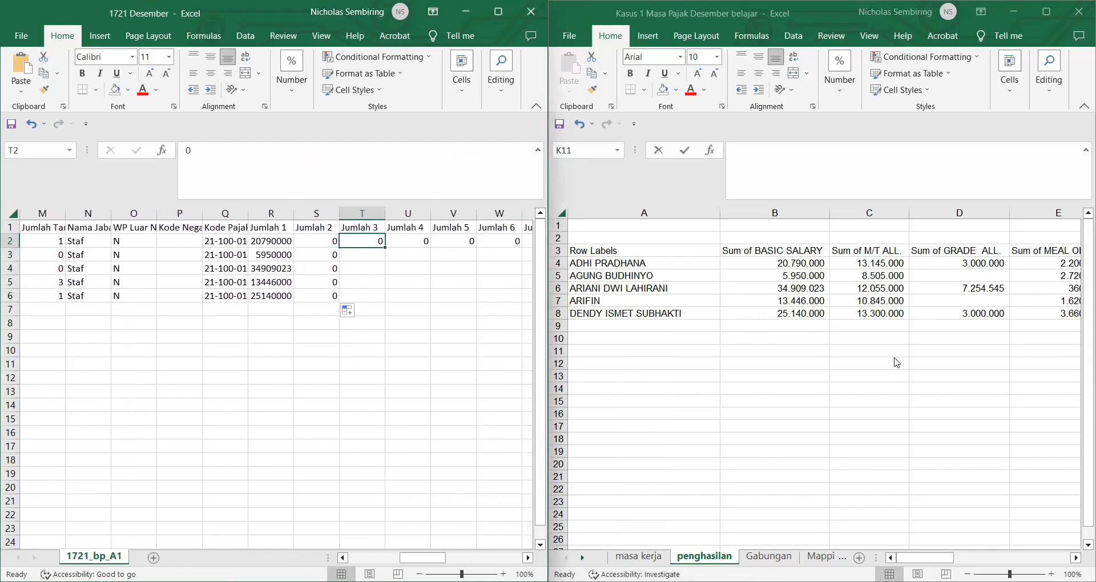
scroll(896, 361, "right", 4)
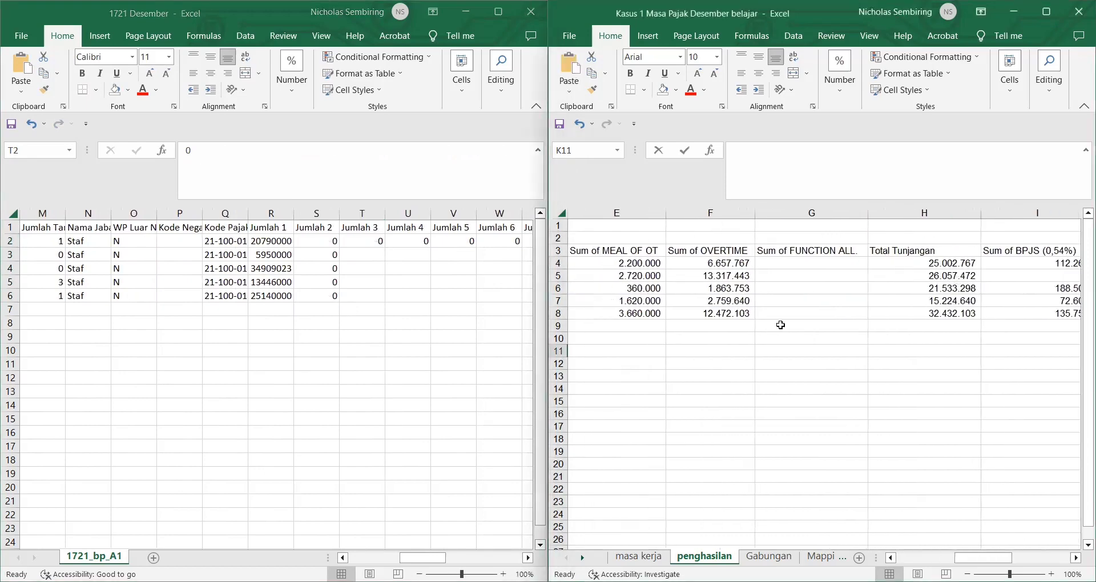
scroll(778, 323, "left", 4)
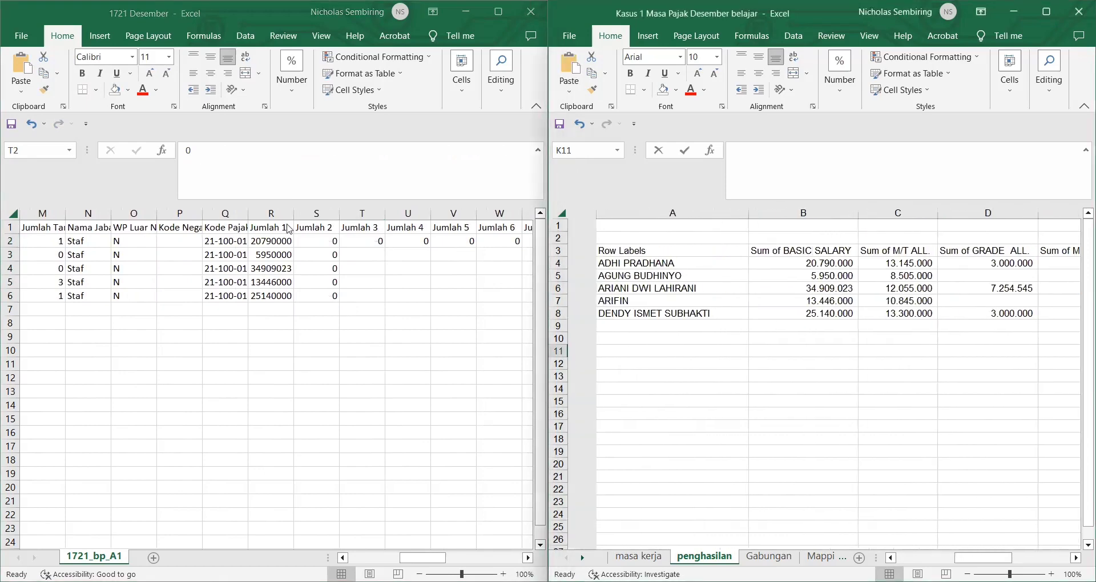
left_click(226, 148)
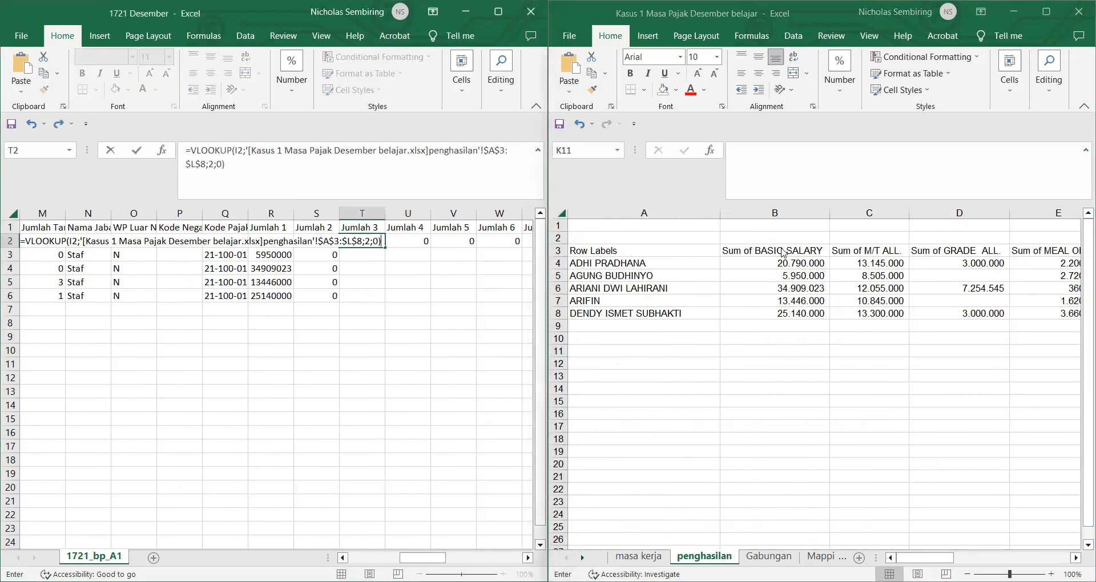
Step: Set T2's lookup column index to 8 for Total Tunjangan and fill it down to T6
left_click(950, 276)
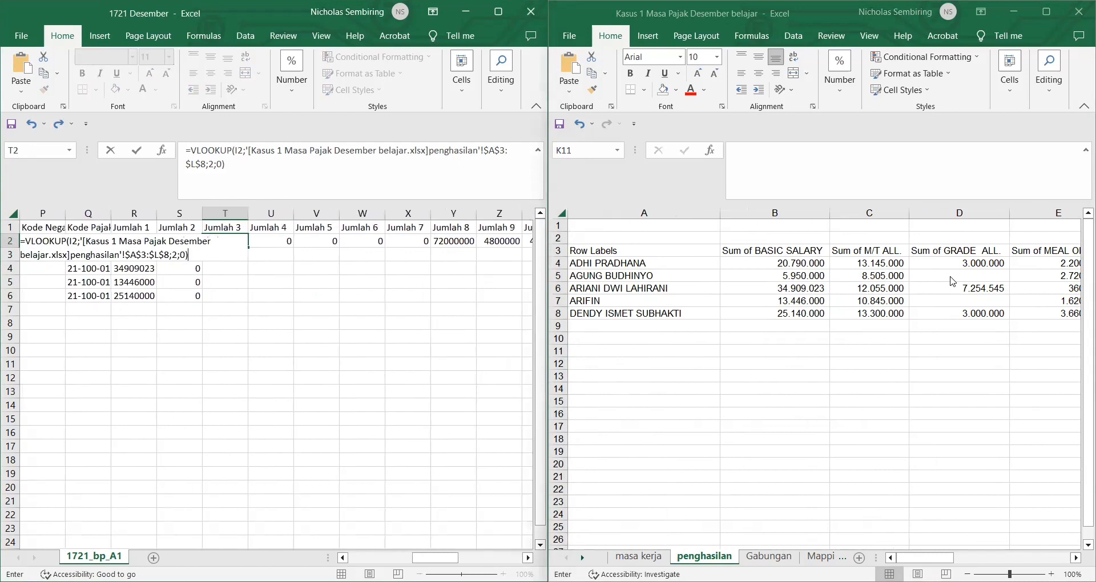
scroll(951, 276, "right", 3)
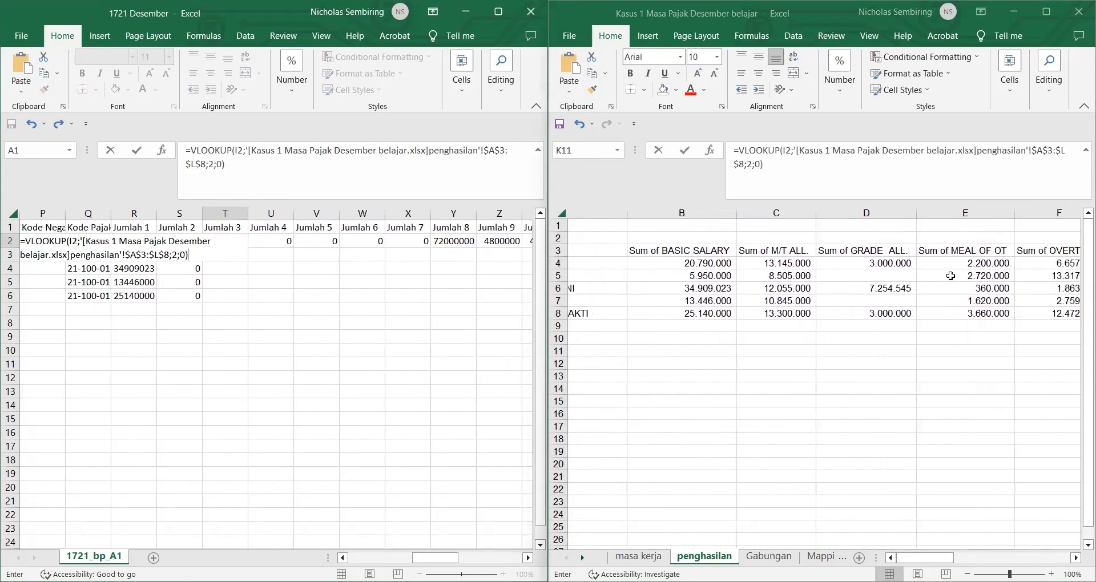
scroll(951, 276, "right", 5)
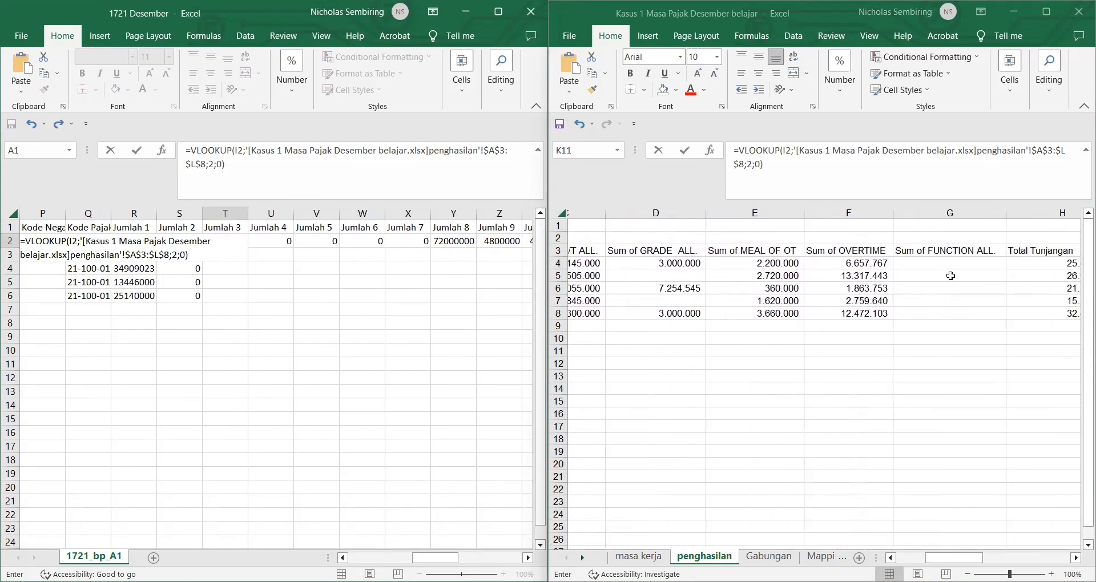
scroll(950, 277, "left", 1)
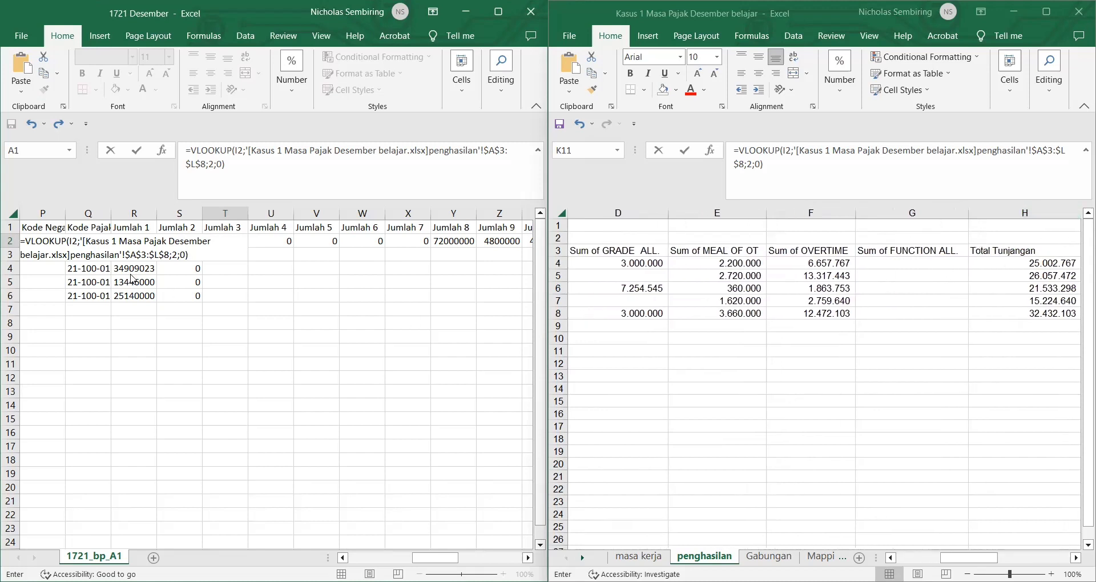
double_click(216, 165)
type("8")
key("Return")
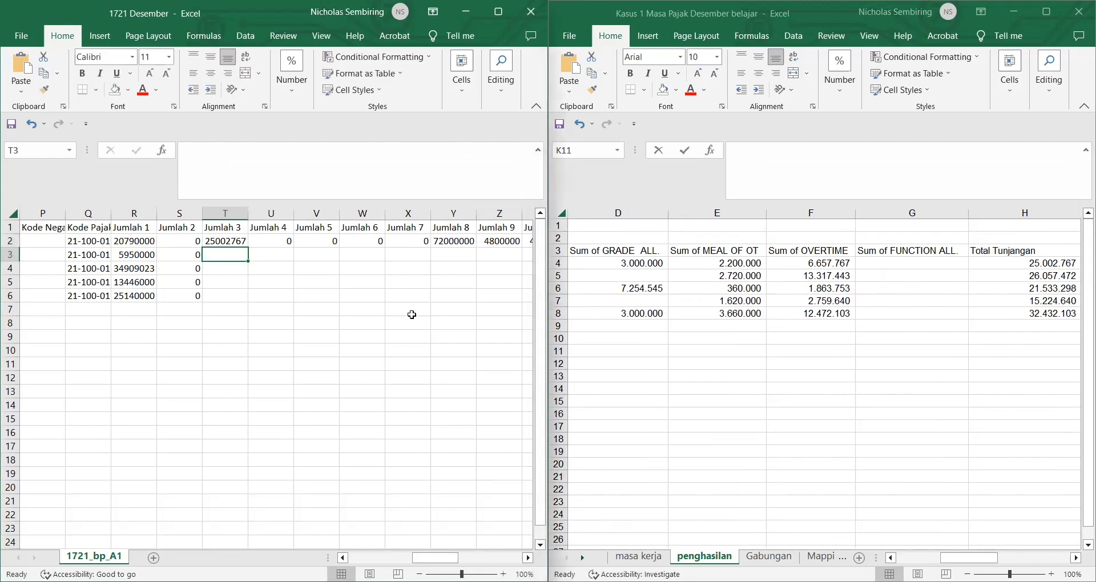
left_click(244, 243)
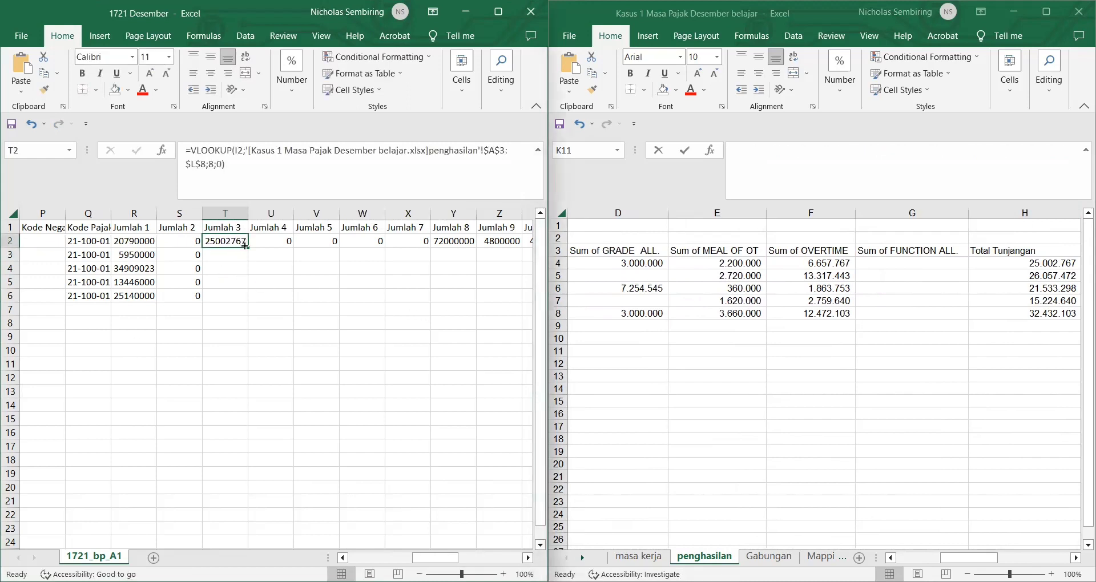
double_click(244, 243)
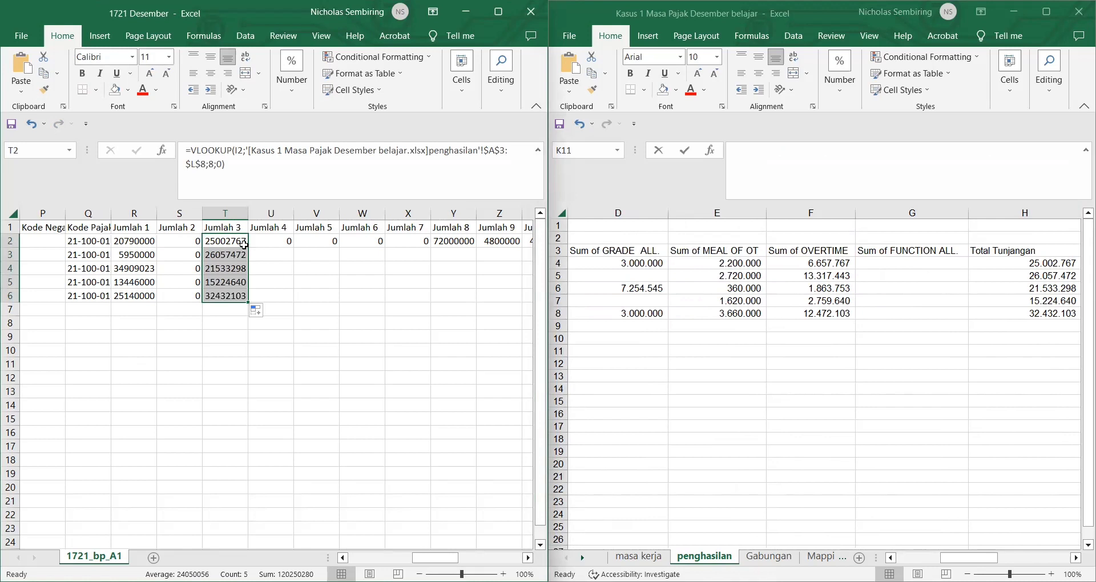
Step: Fill Jumlah 4 zeros down U2:U6
left_click(283, 241)
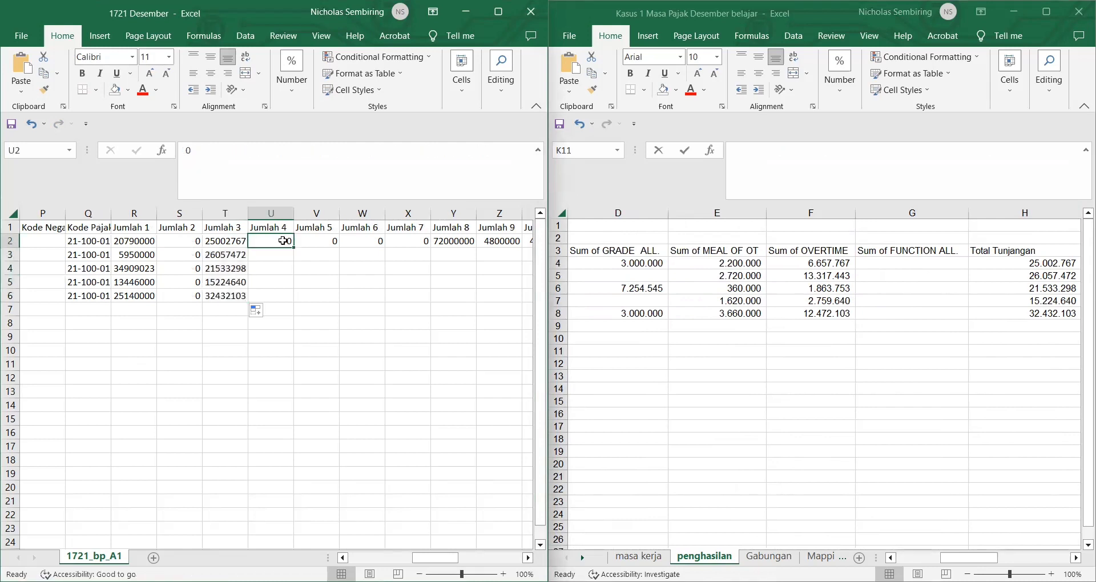
double_click(292, 246)
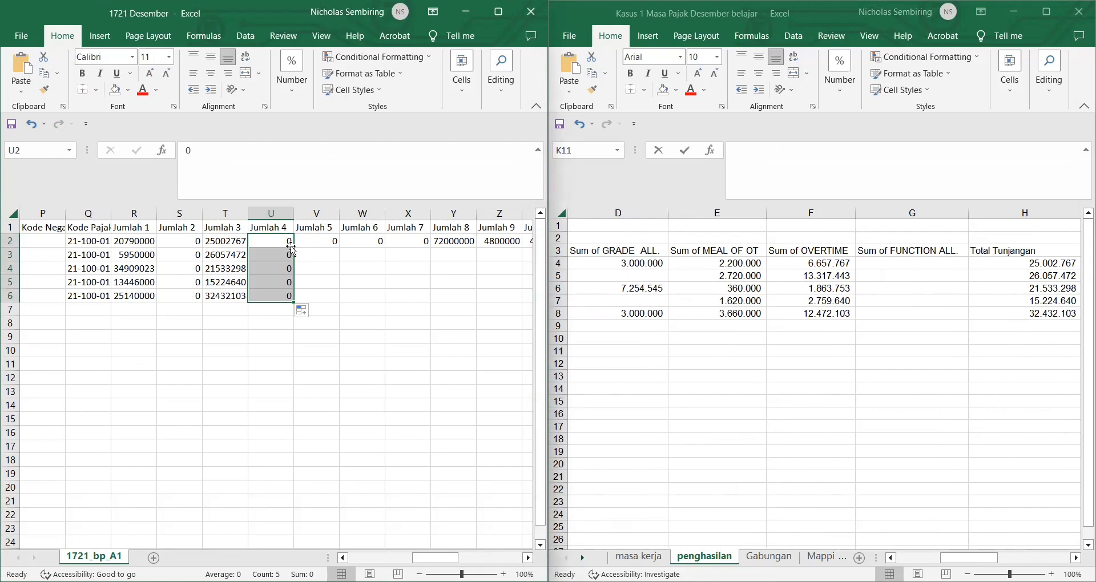
left_click(882, 340)
scroll(881, 336, "right", 3)
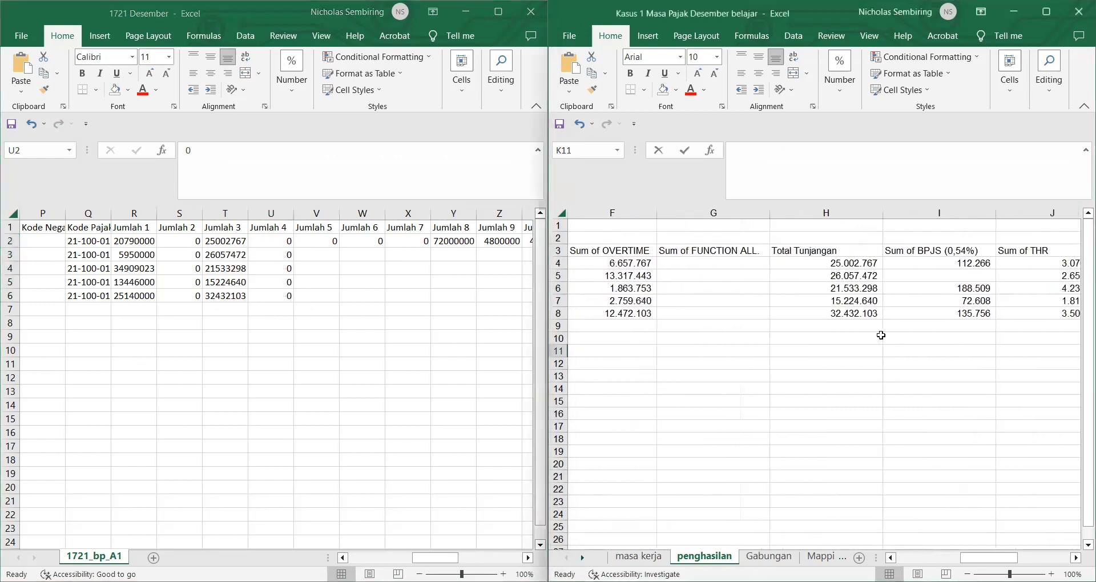
Step: Put a column-9 penghasilan VLOOKUP in V2 for BPJS (0,54%) and fill it to V6
left_click(308, 242)
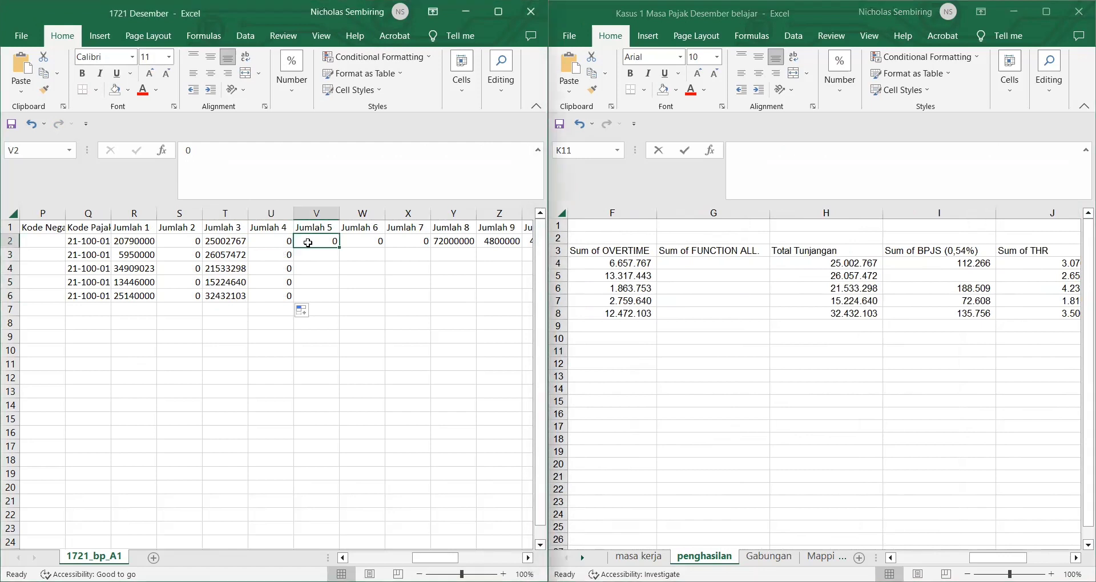
left_click(207, 144)
key("BackSpace")
key("ctrl+v")
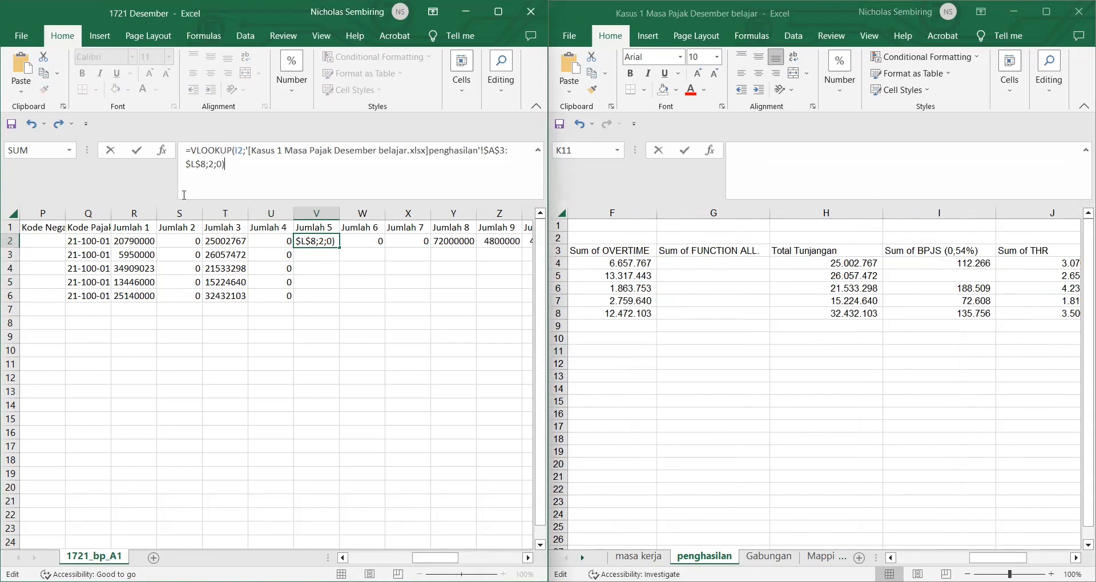
double_click(212, 164)
type("9")
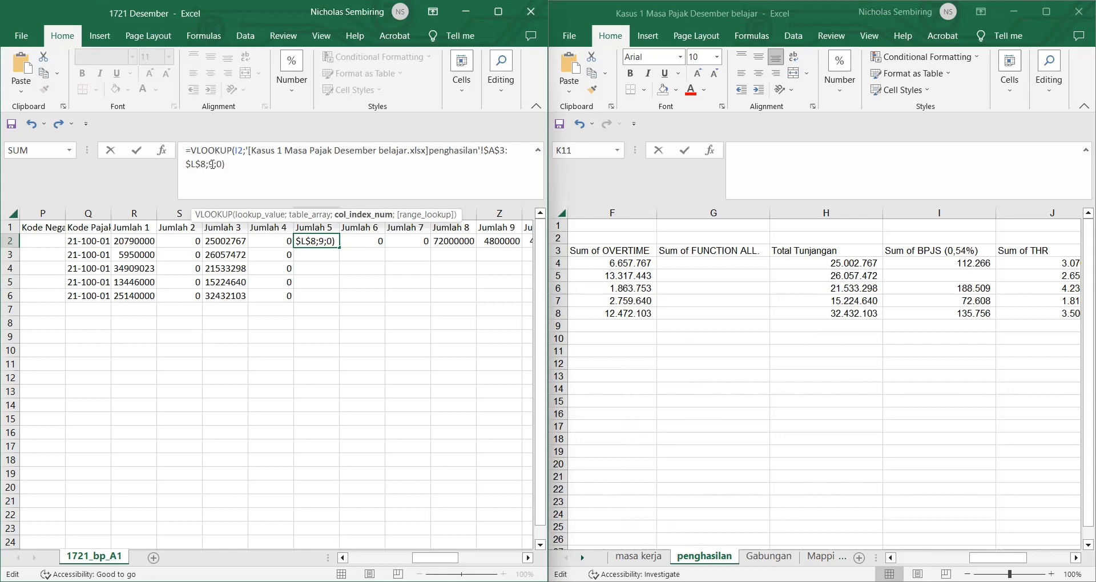
key("Return")
left_click(337, 242)
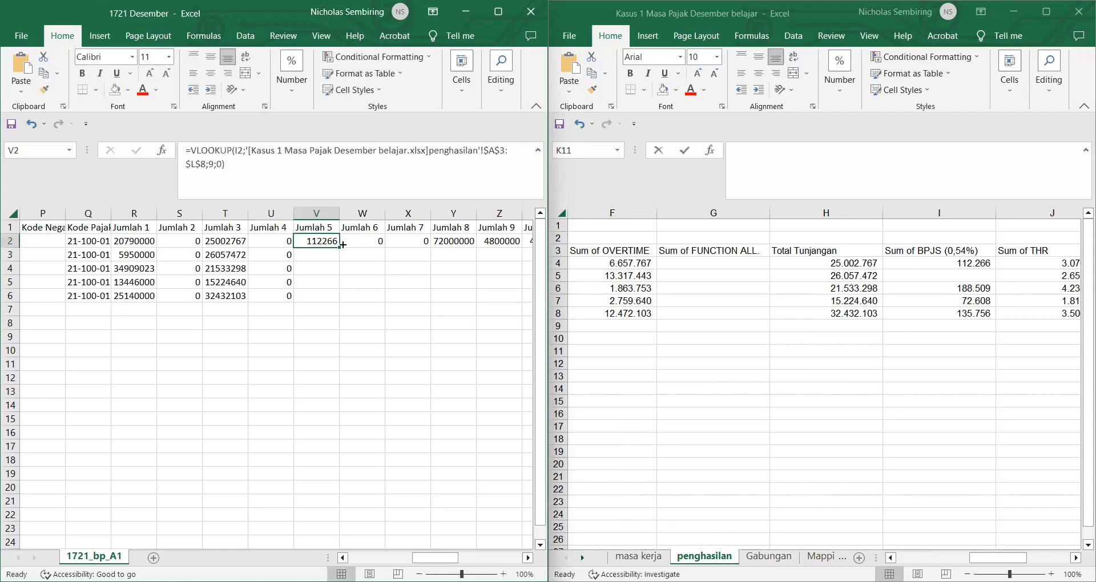
double_click(342, 245)
Step: Fill Jumlah 6 zeros down W2:W6
left_click(361, 246)
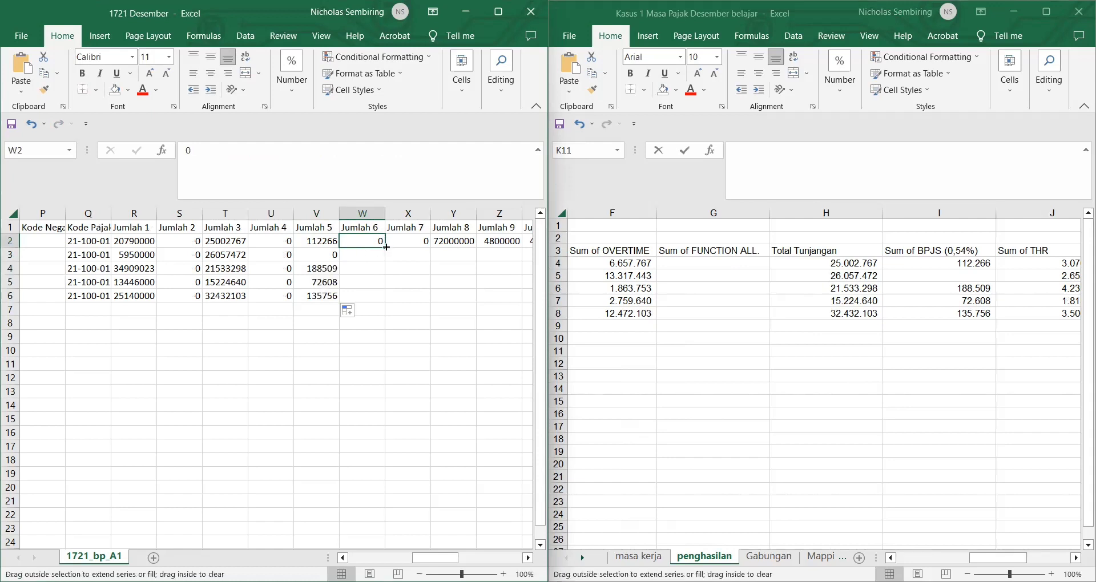
double_click(386, 247)
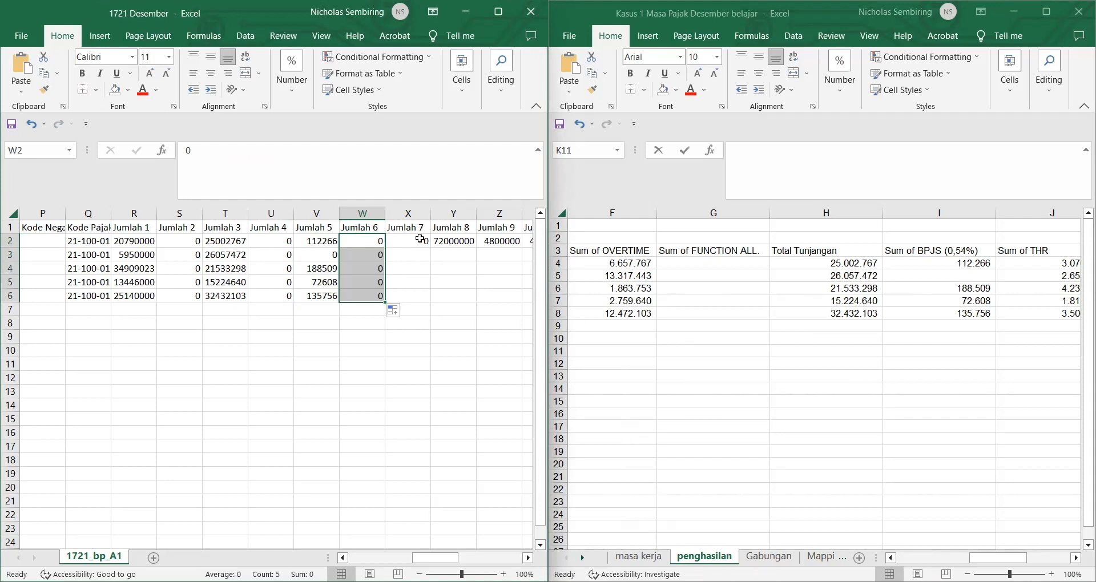
left_click(863, 326)
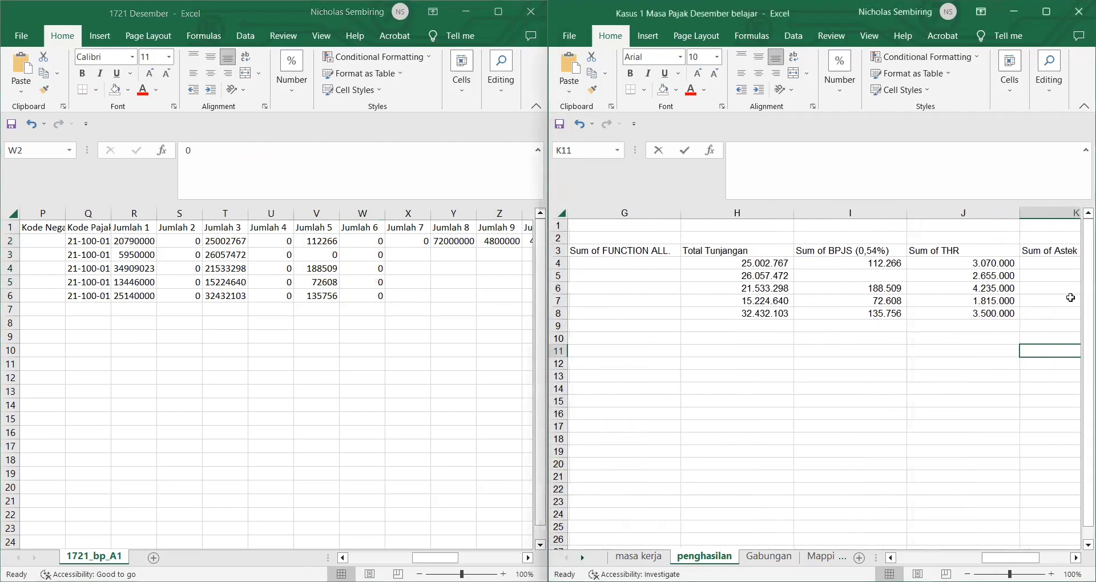
Step: Paste the lookup into X2 with column index 10 and fill THR amounts down to X6
left_click(412, 242)
type("=VLOOKUP(I2;'[Kasus 1 Masa Pajak Desember belajar.xlsx]penghasilan'!$A$3:$L$8;2;0)")
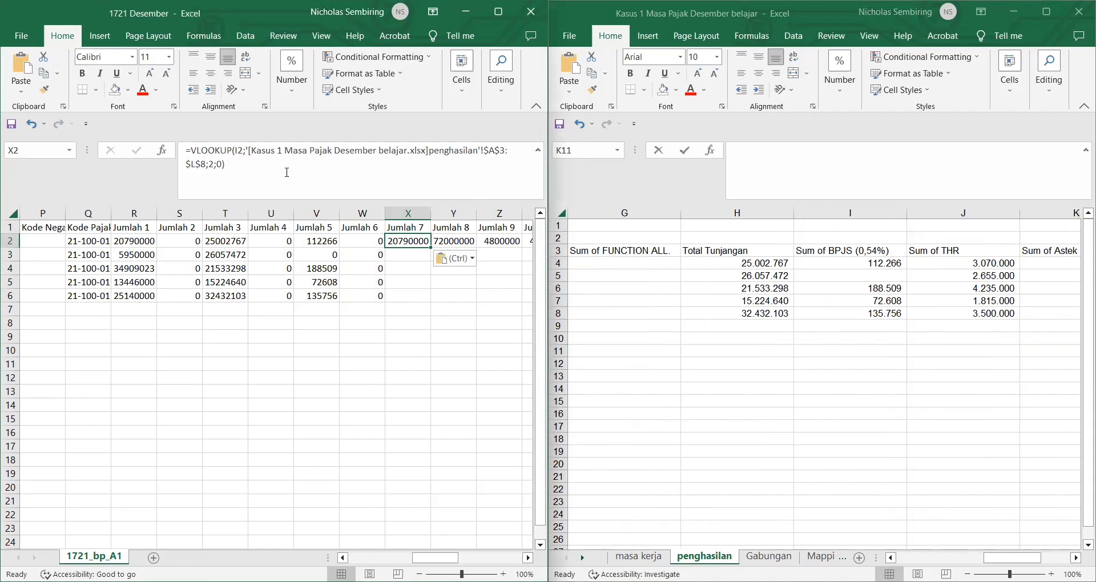
left_click(212, 167)
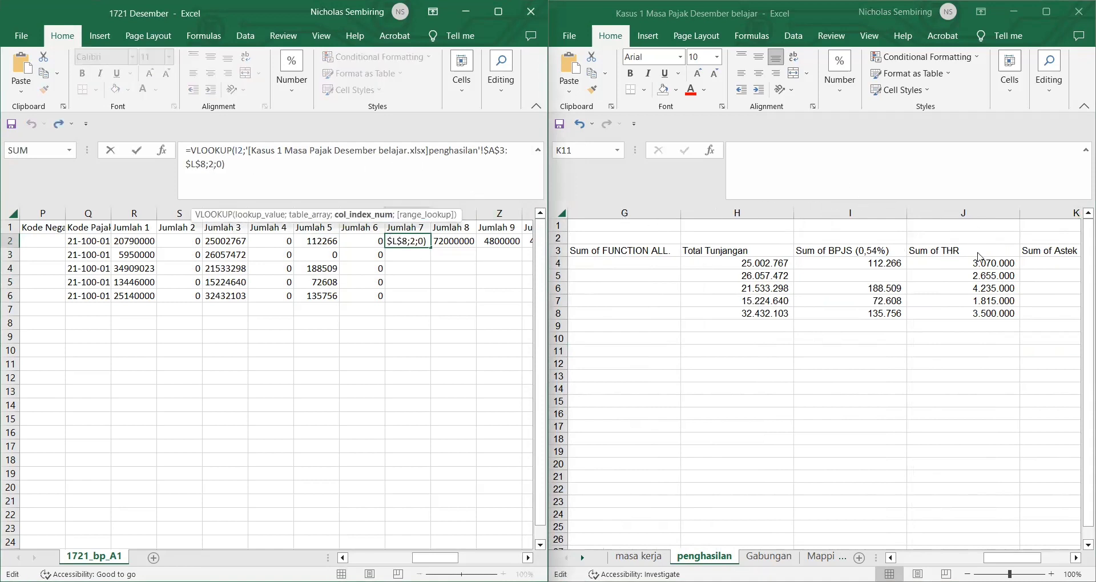
double_click(211, 164)
type("10")
key("Return")
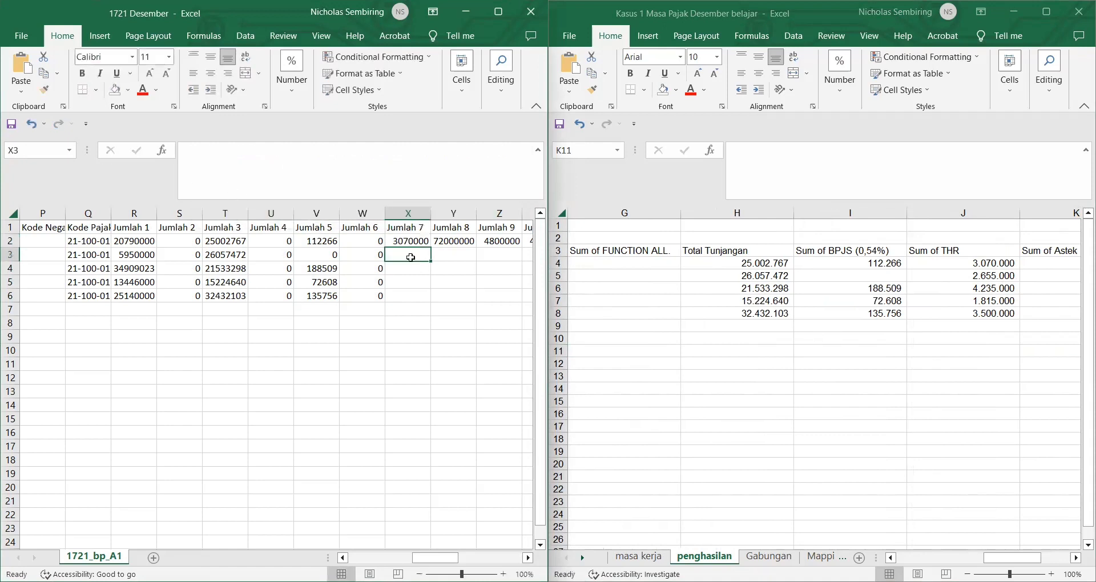
left_click(409, 241)
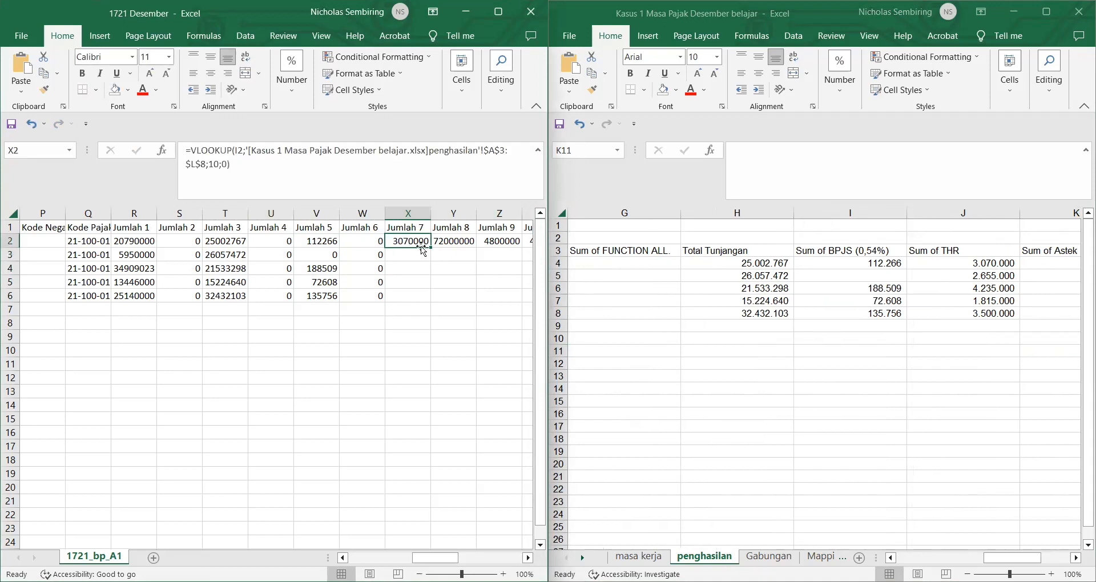
double_click(429, 246)
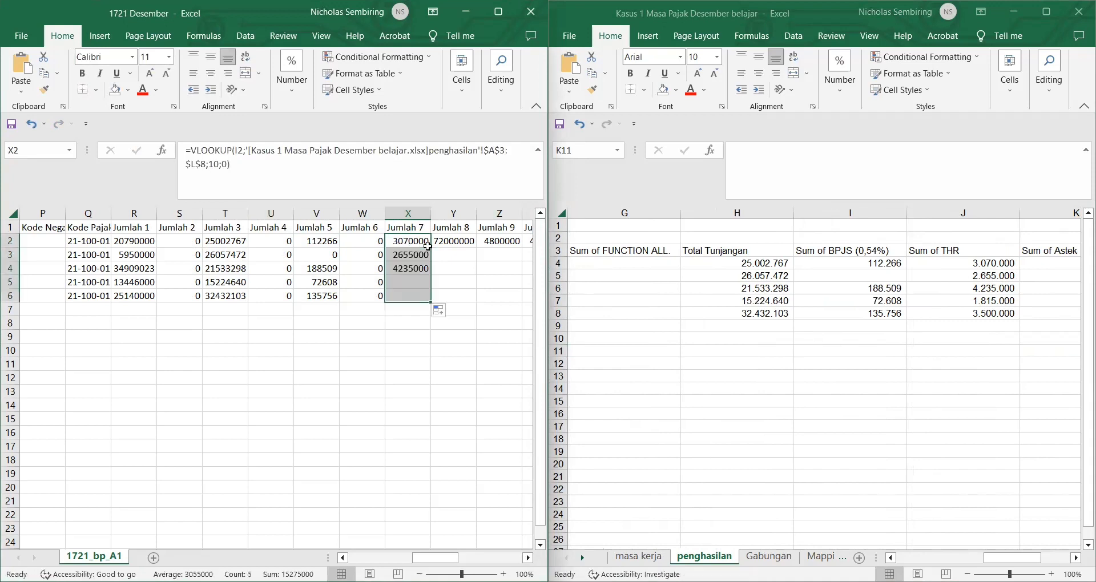
left_click(459, 276)
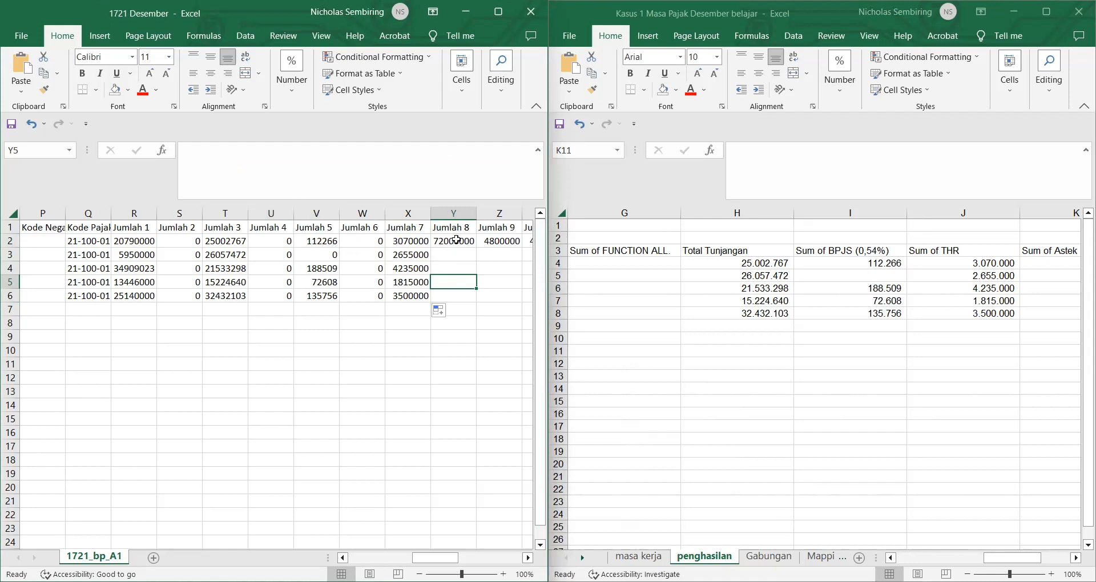
Step: Replace Y2's 72000000 with =SUM(R2:X2) and fill it down to Y6
left_click(455, 240)
double_click(231, 157)
key("BackSpace")
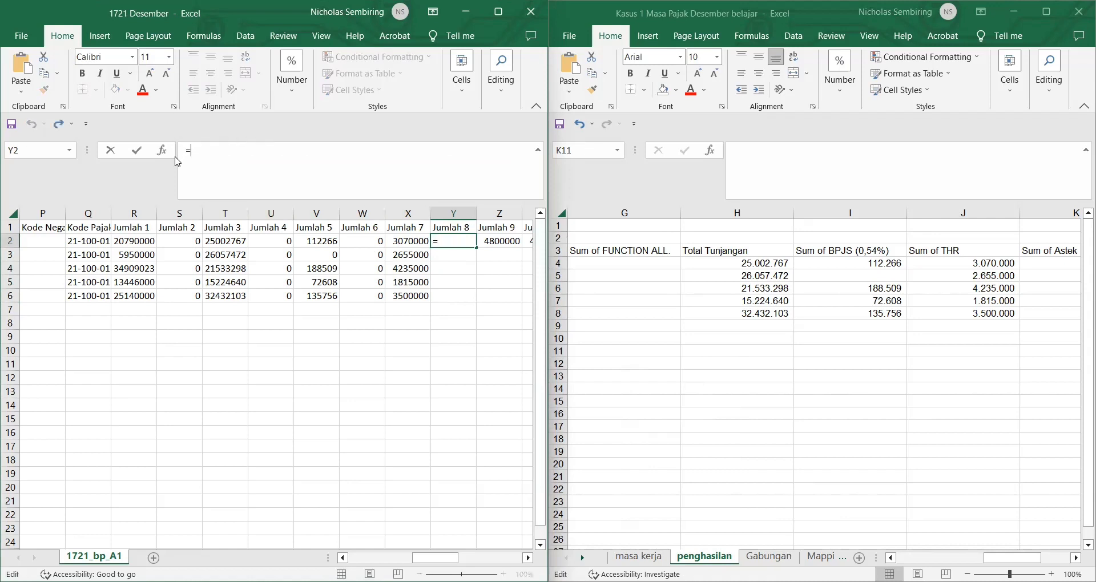
type("=SUM(")
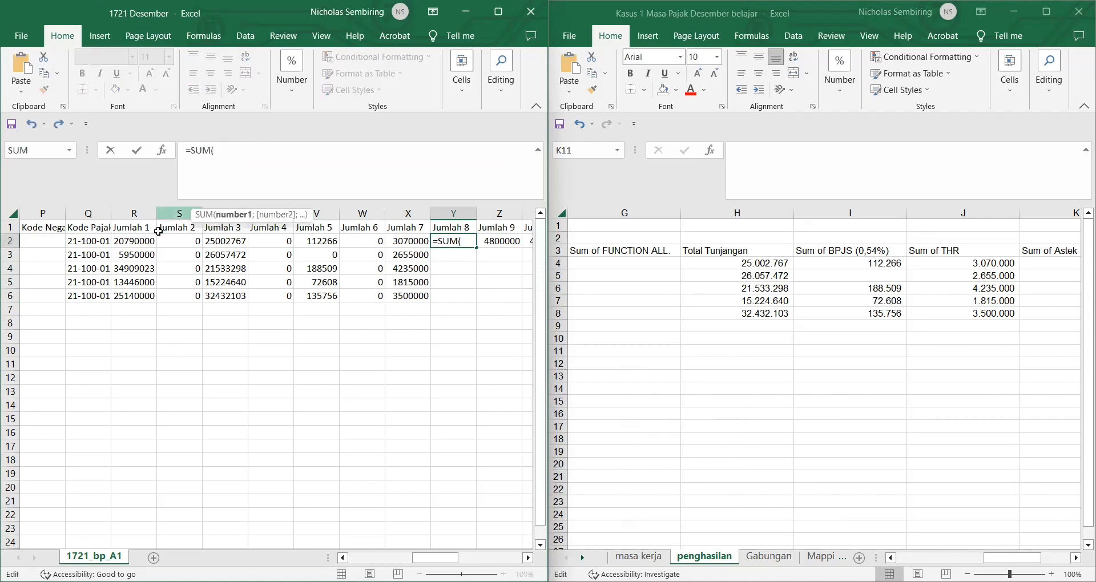
left_click(146, 237)
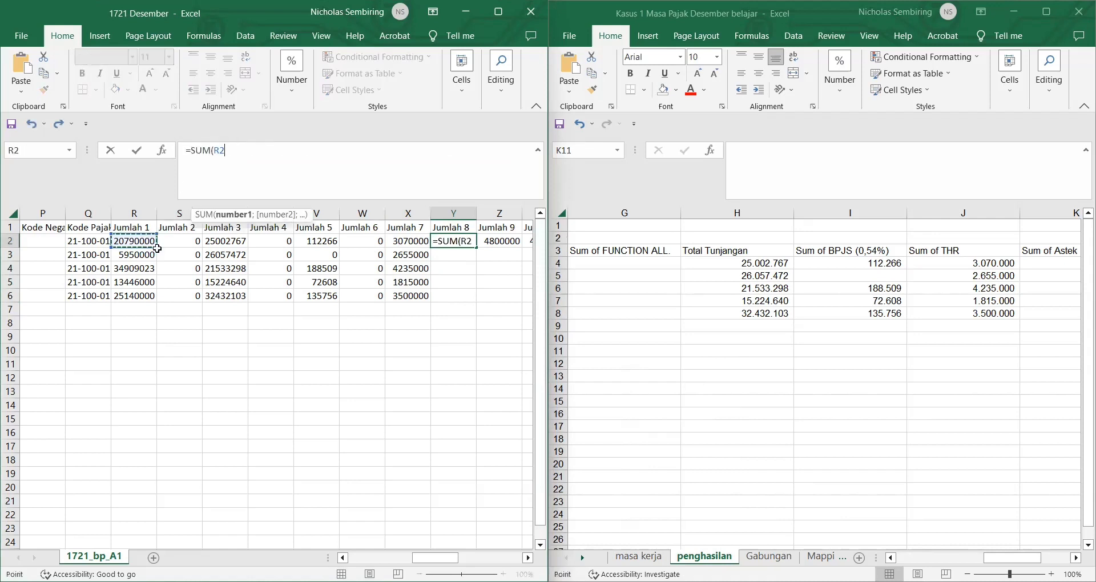
left_click(398, 239, "shift")
key("Return")
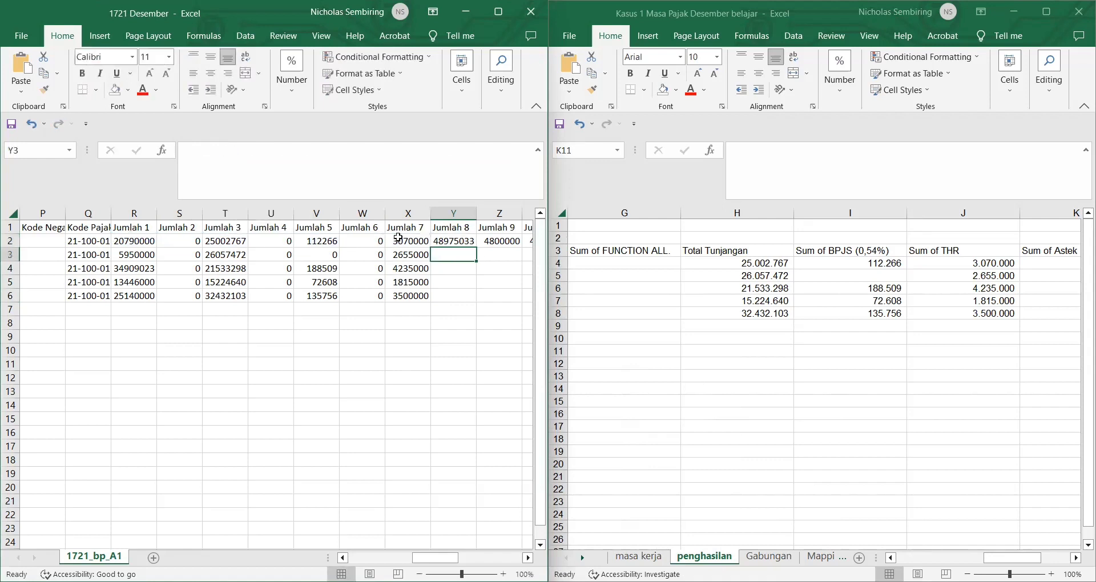
left_click(464, 236)
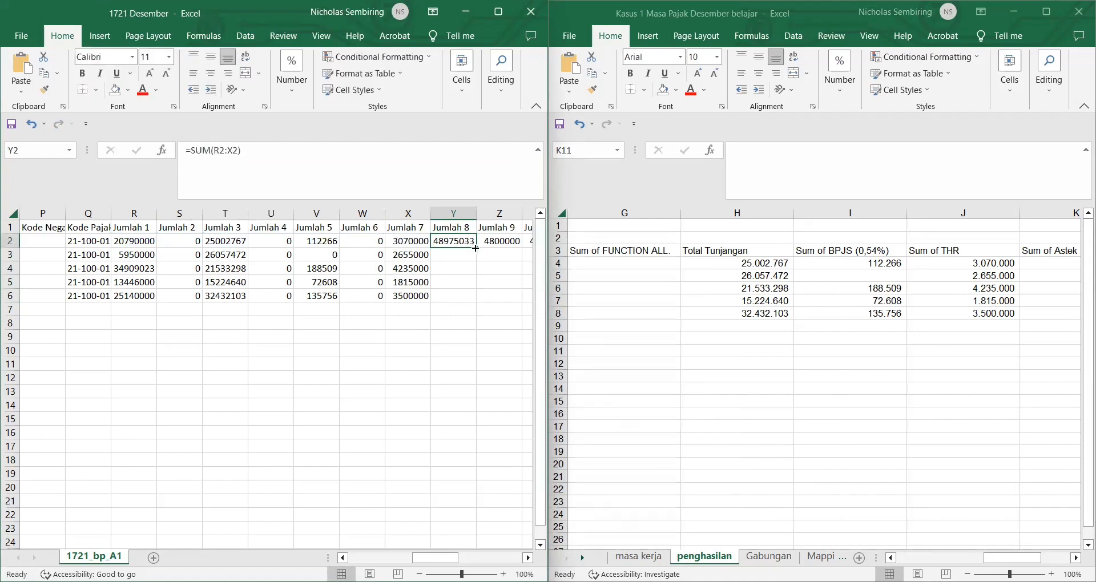
double_click(476, 248)
left_click(497, 269)
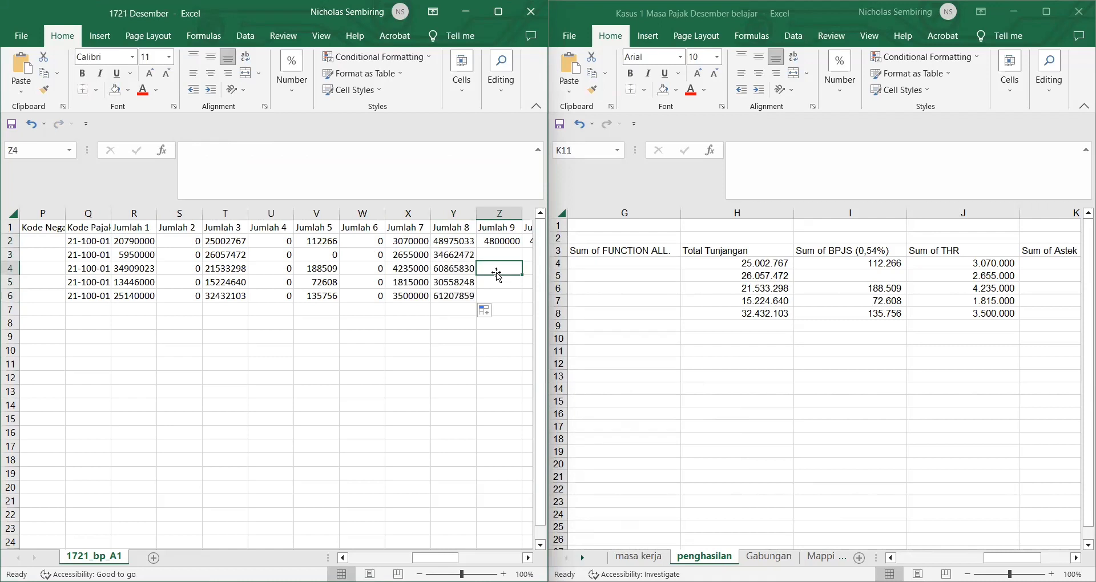
Step: Replace Z2's 4800000 with the start of an =IF( formula
left_click(492, 242)
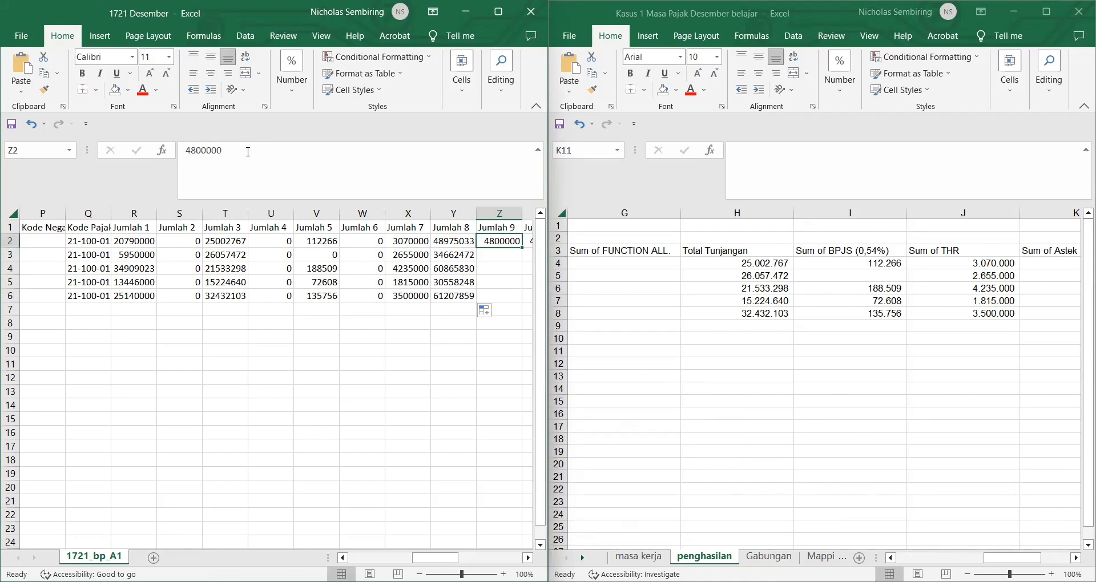
left_click_drag(248, 152, 184, 147)
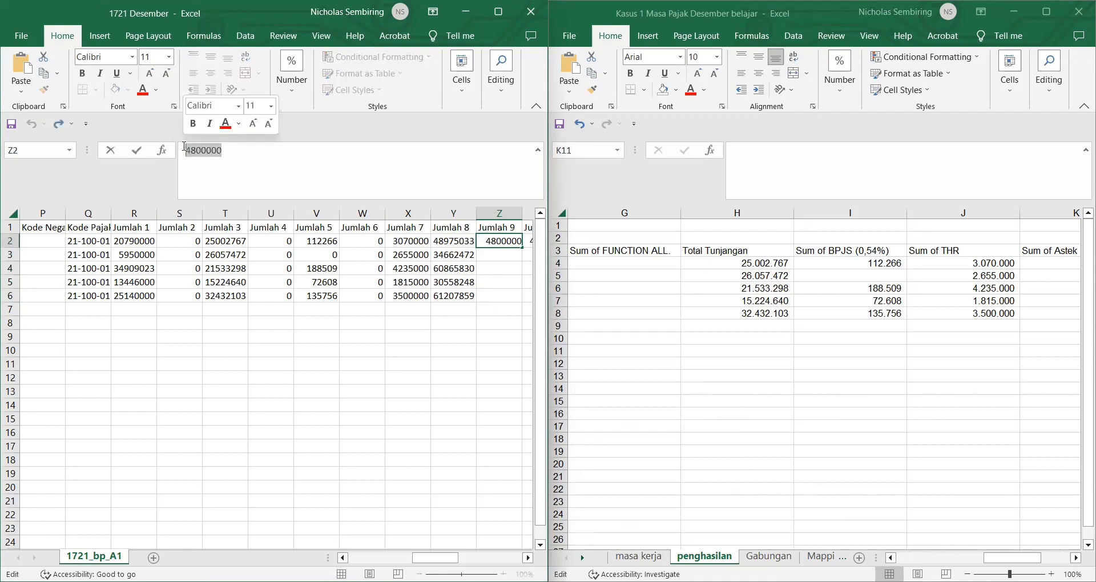
type("=")
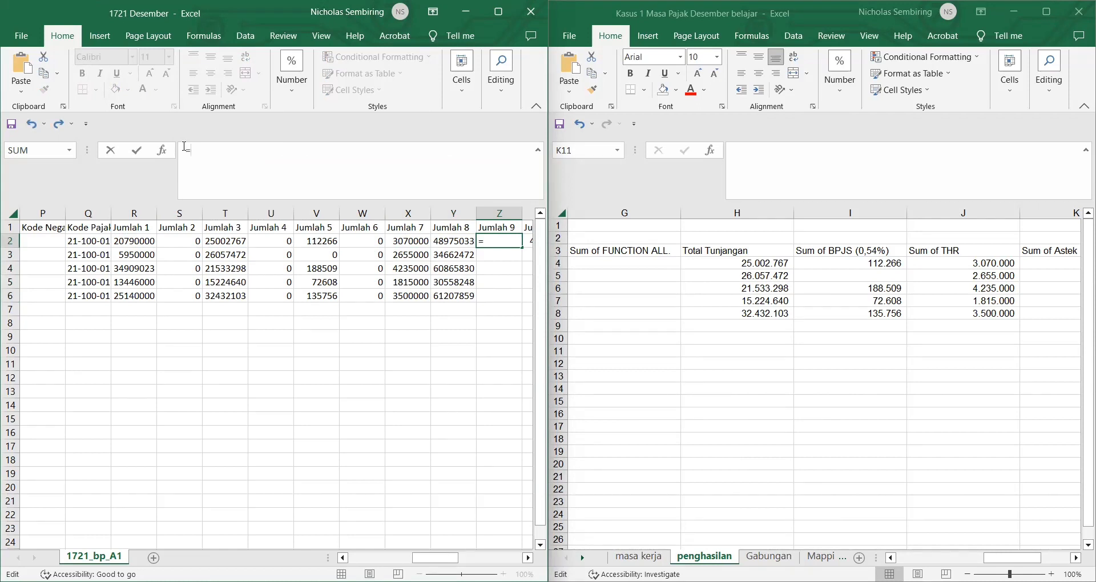
type("IF(")
Step: Start the IF in Z2 with the test Y2*5% >= (500000*F2-E2+1)
left_click(457, 241)
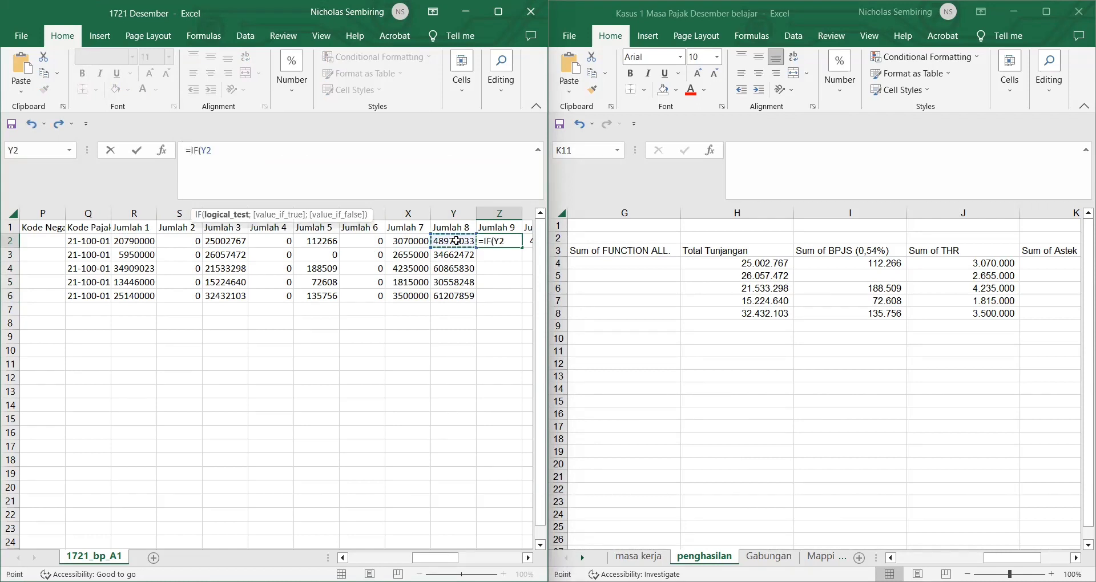
type("*5%>=(5--")
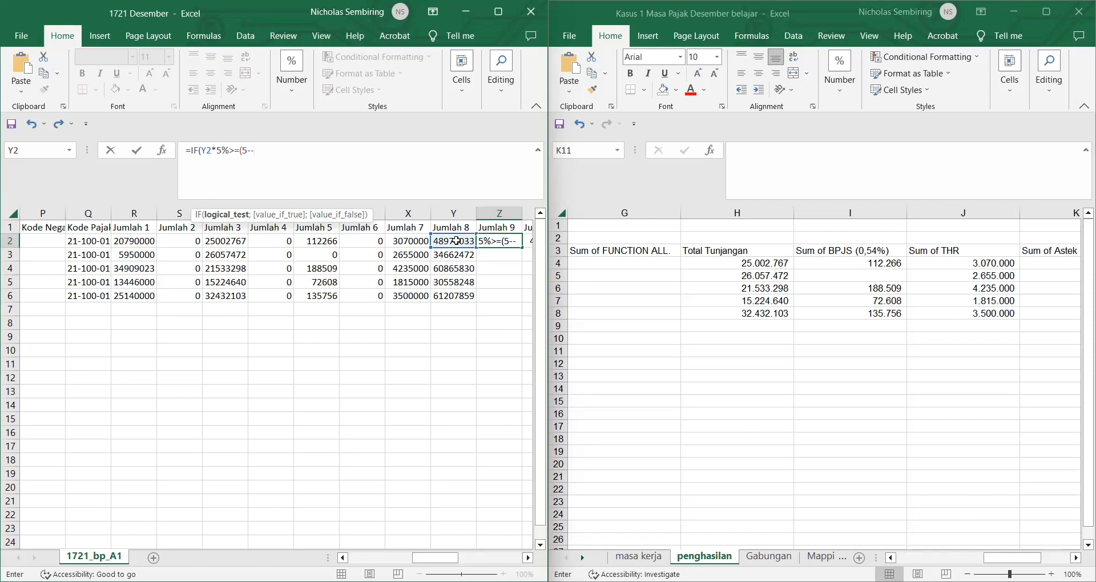
type("00000*")
left_click(326, 323)
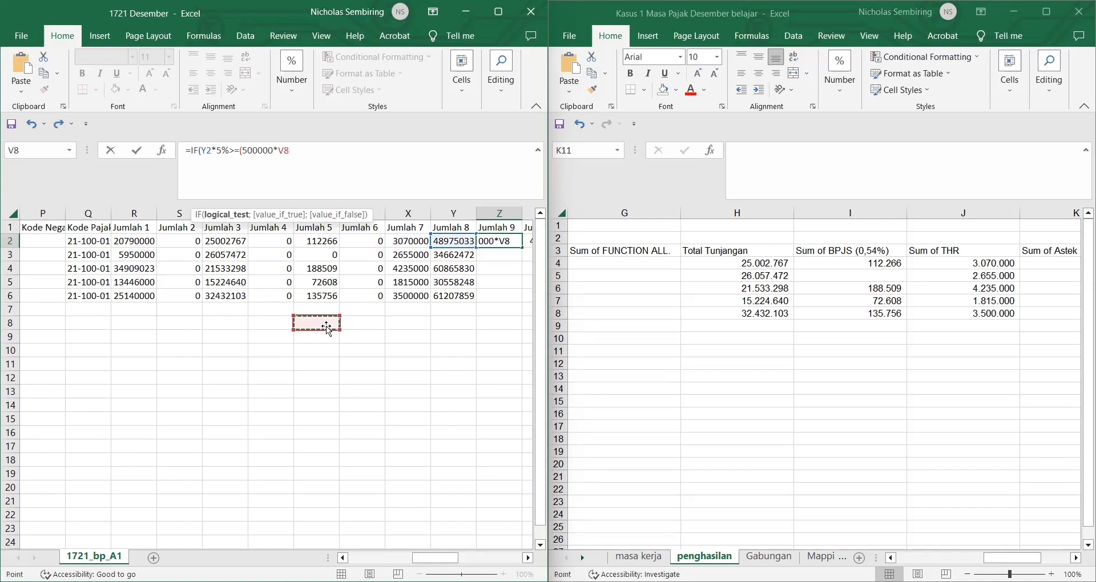
scroll(187, 290, "left", 6)
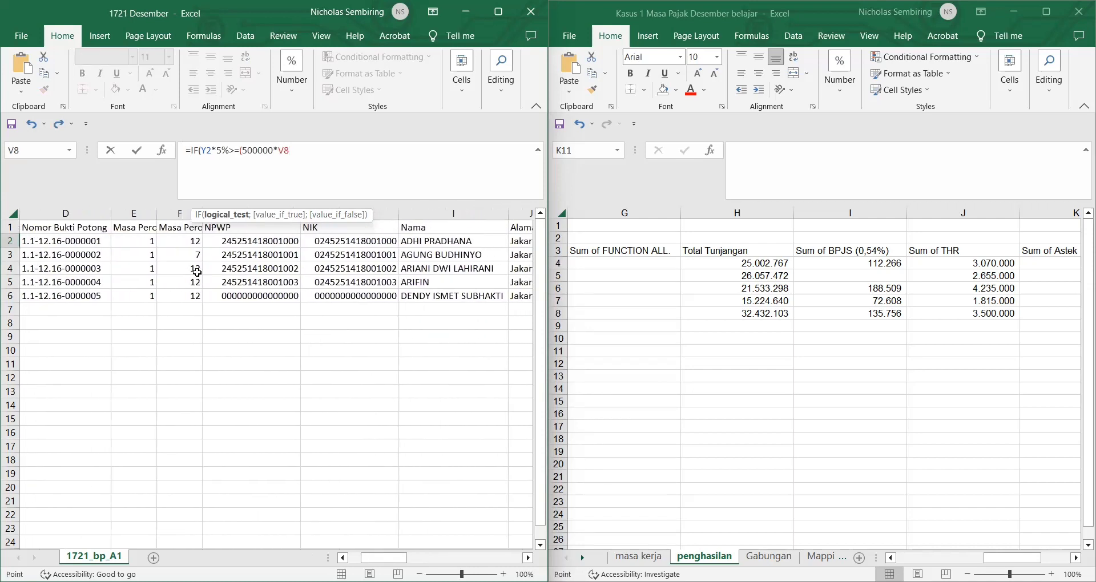
left_click(182, 244)
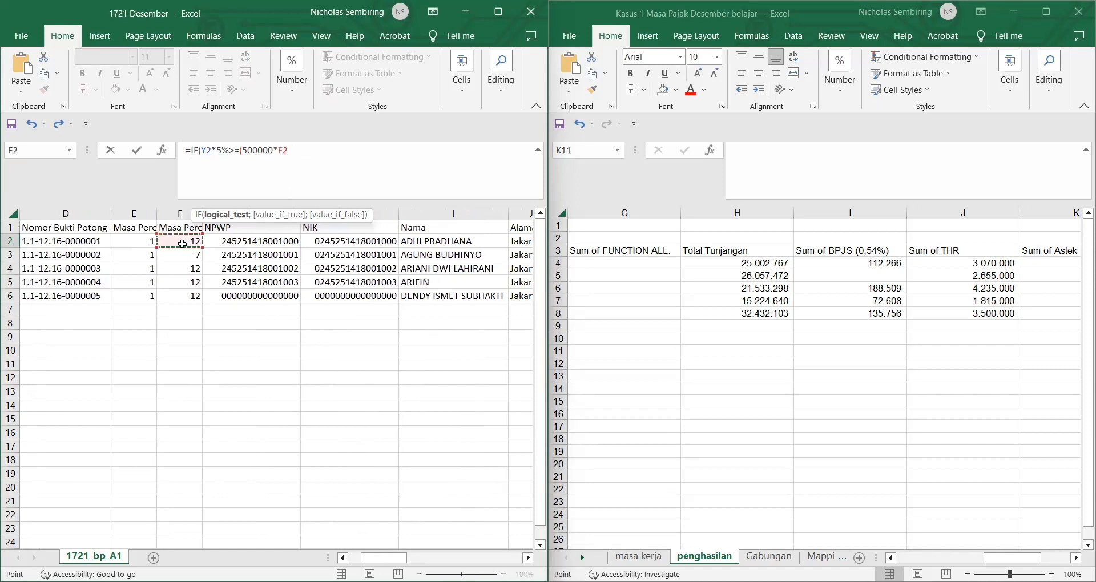
type("-")
left_click(145, 239)
type("+1")
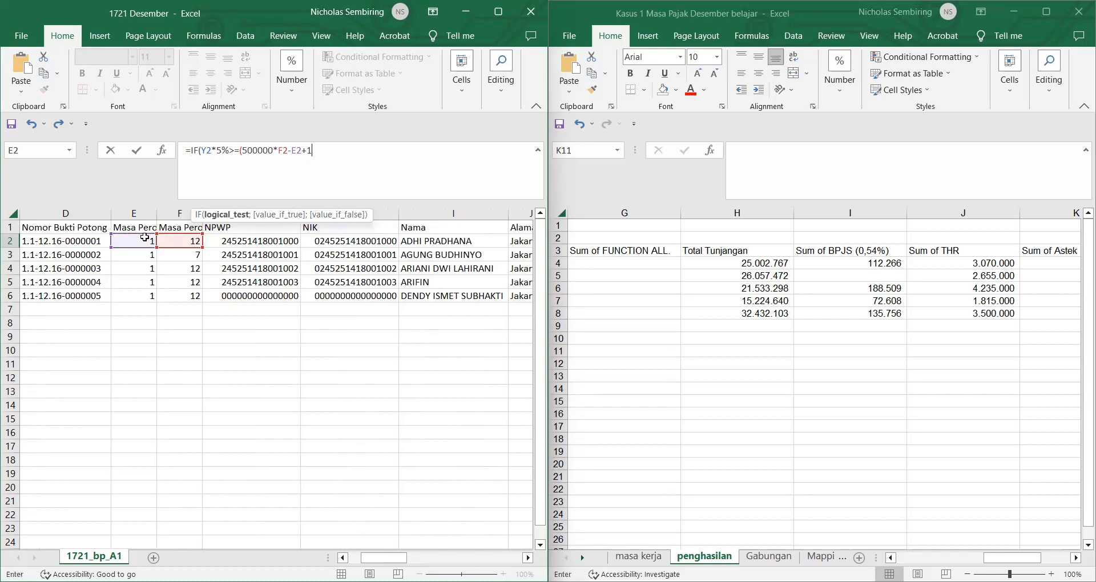
type("))")
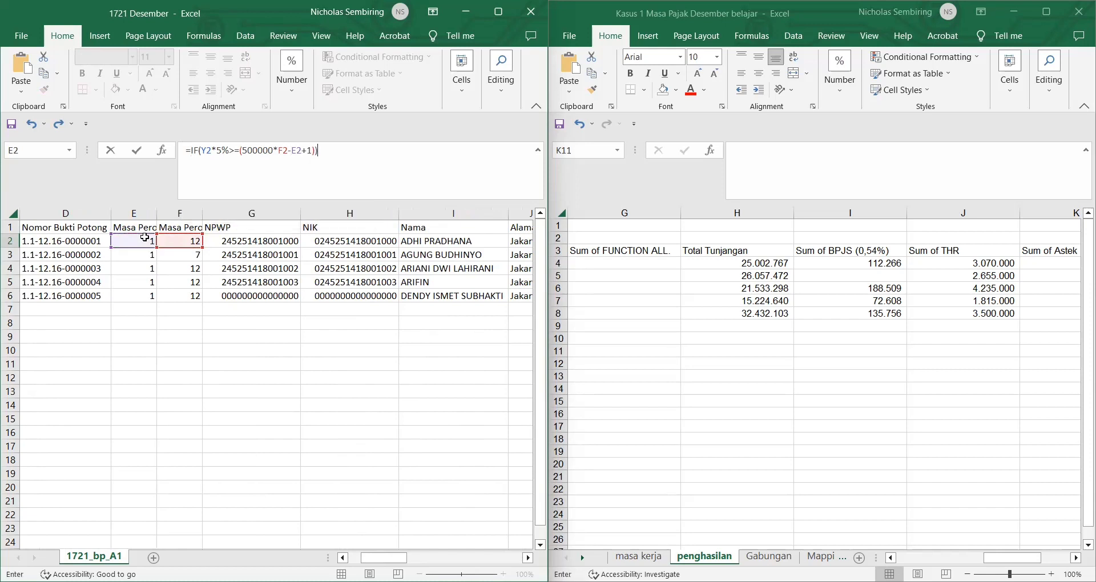
type(";(500000*5%(")
Step: Finish the IF with 500000*5%(F2-E2+1) and Y2*5% arguments, then retry after Excel's formula warning
left_click(170, 240)
type("-")
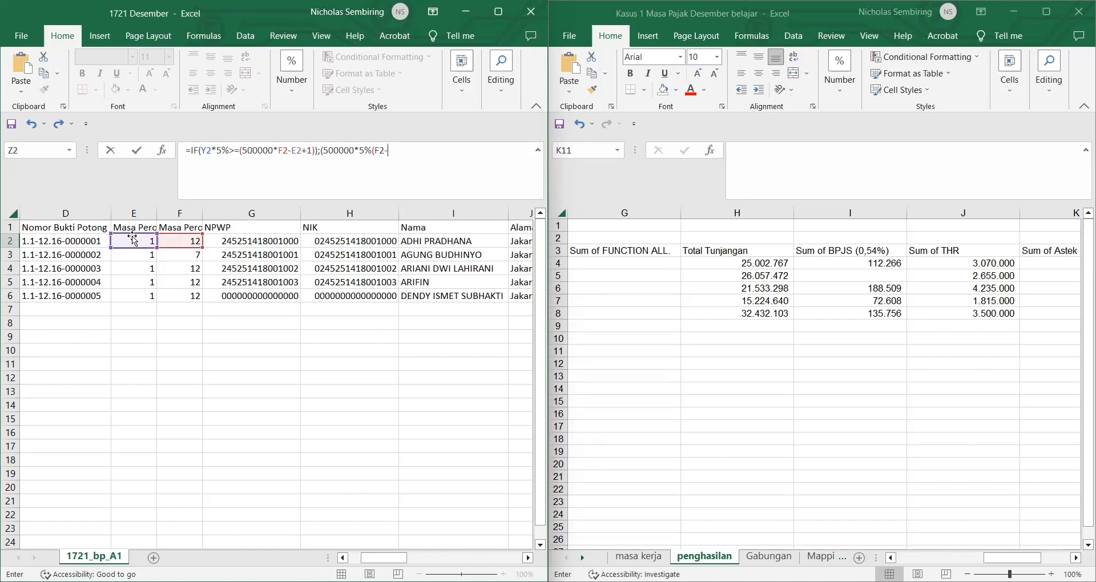
type("E2+")
type("));(Y2*5%))")
key("Return")
left_click(519, 376)
key("BackSpace")
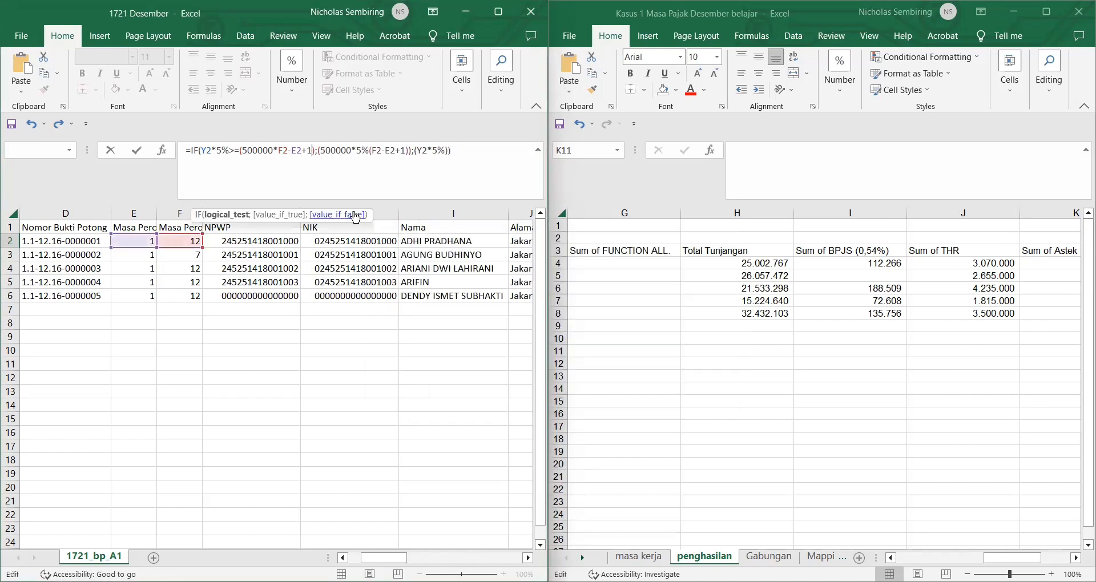
key("Return")
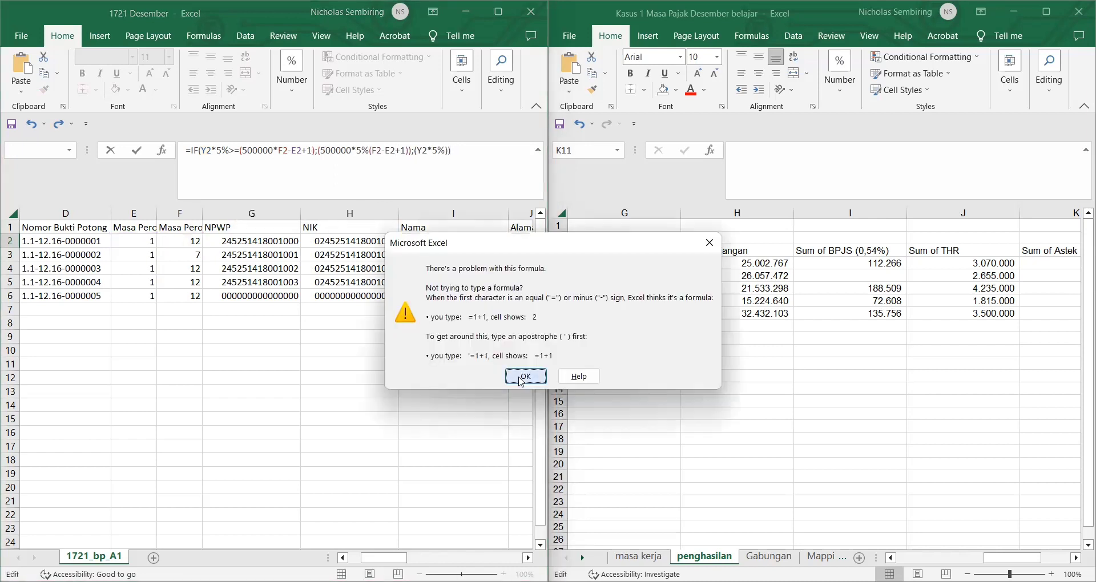
Step: Remove the stray 5% from the IF formula's second argument and commit it in Z2
left_click(519, 376)
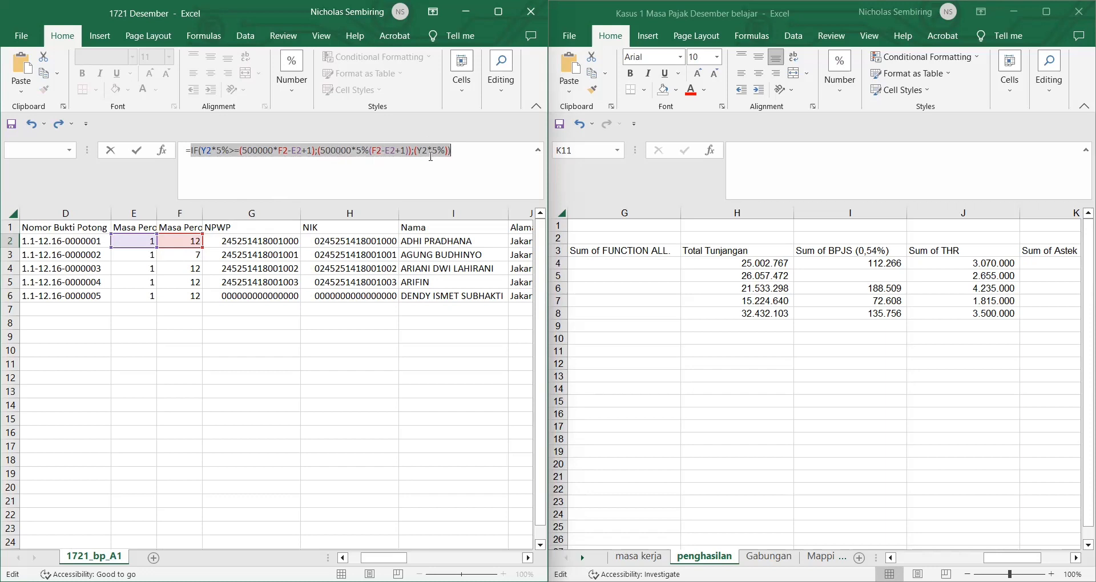
left_click(365, 152)
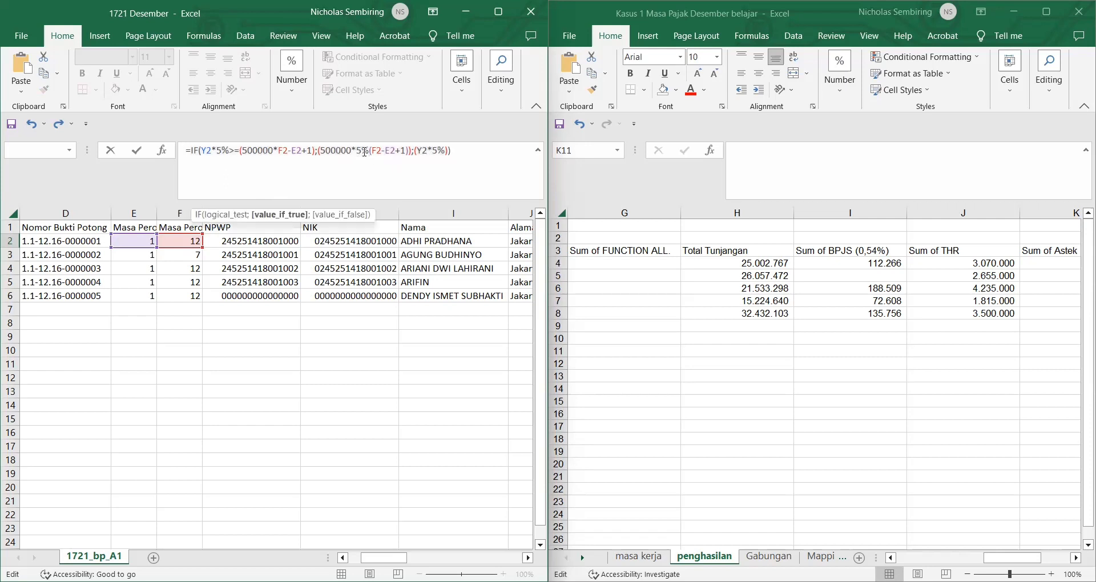
key("BackSpace")
key("BackSpace")
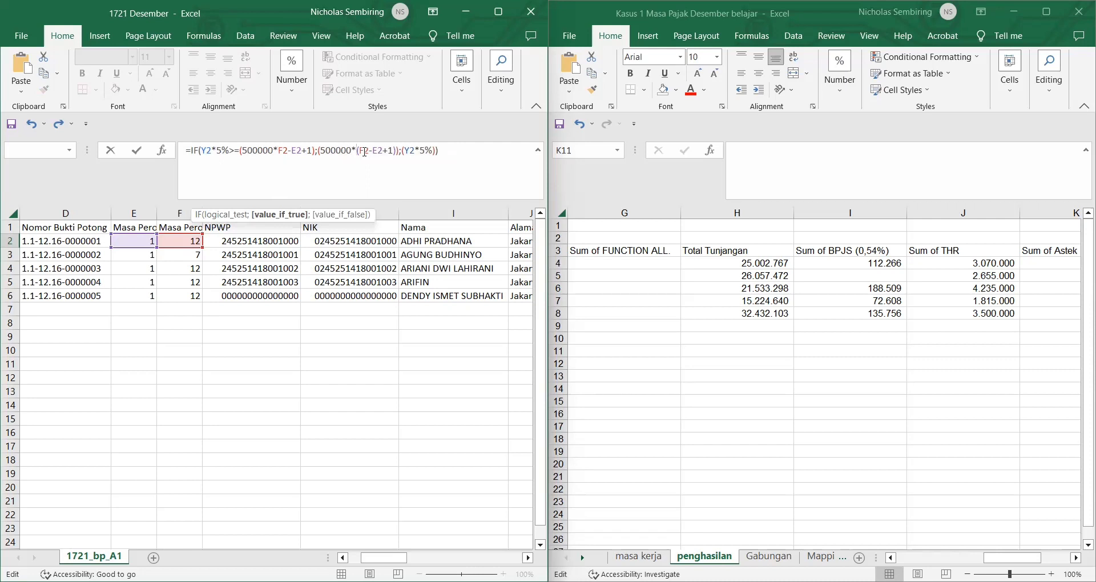
key("Return")
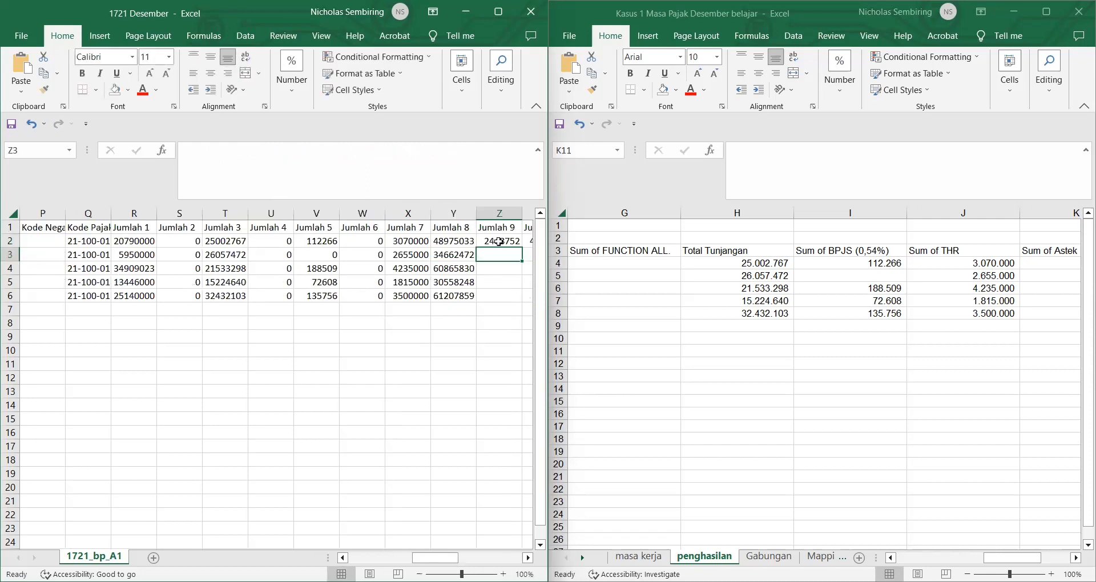
Step: Copy Z2's IF formula down through Z6
left_click(499, 241)
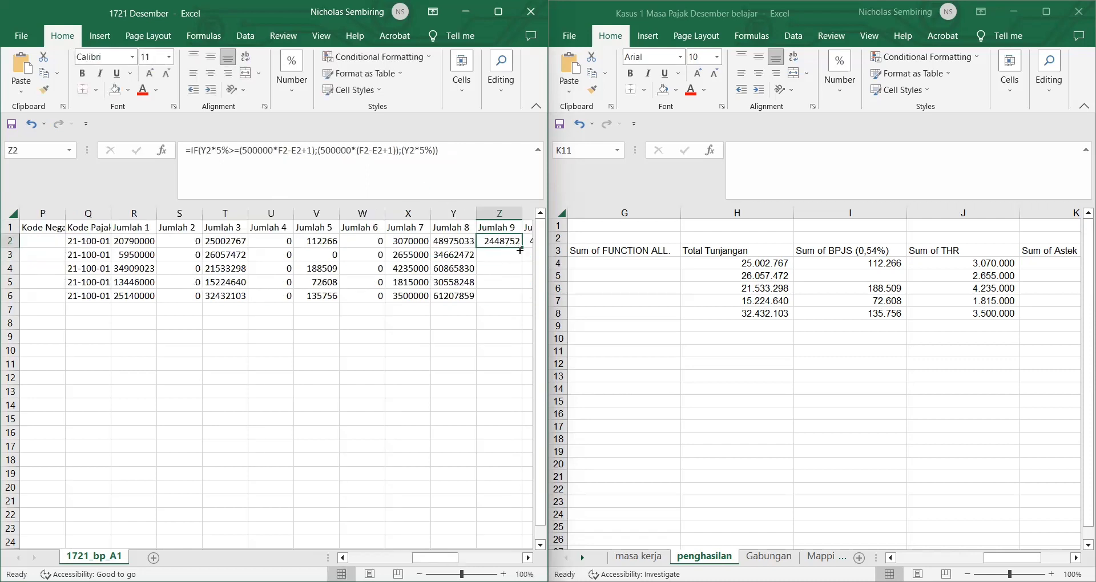
double_click(521, 249)
left_click(447, 364)
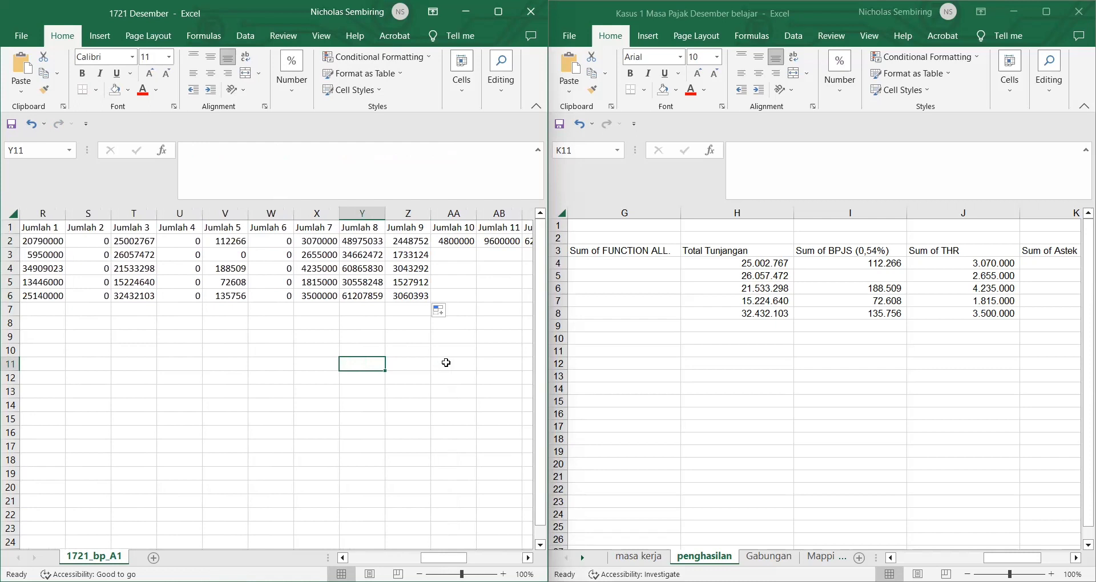
Step: Paste the penghasilan VLOOKUP into AA2 and change its column index to 11
left_click(799, 411)
scroll(800, 411, "right", 2)
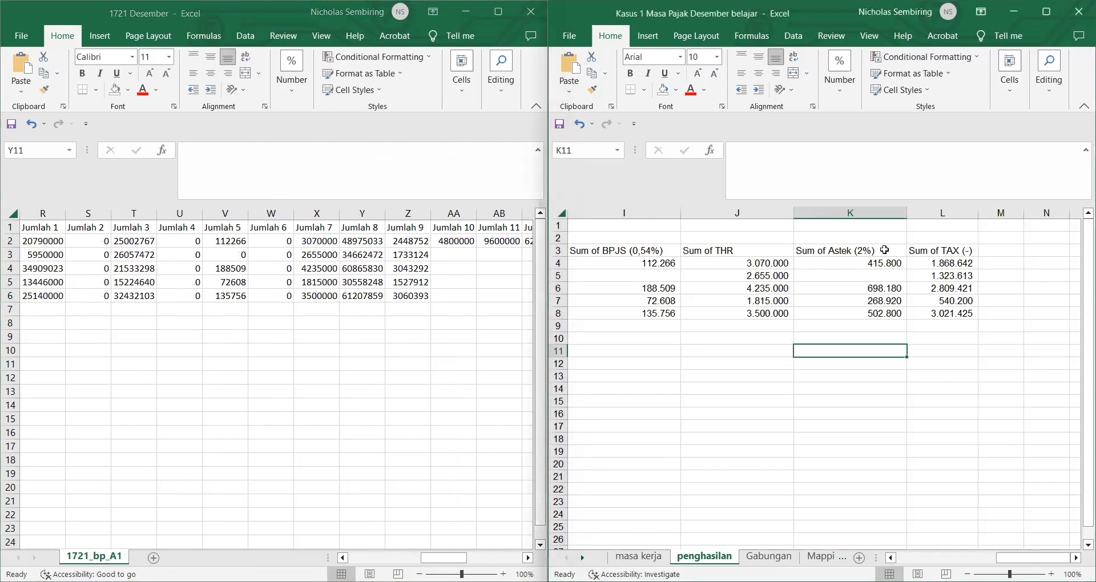
left_click(454, 240)
key("ctrl+v")
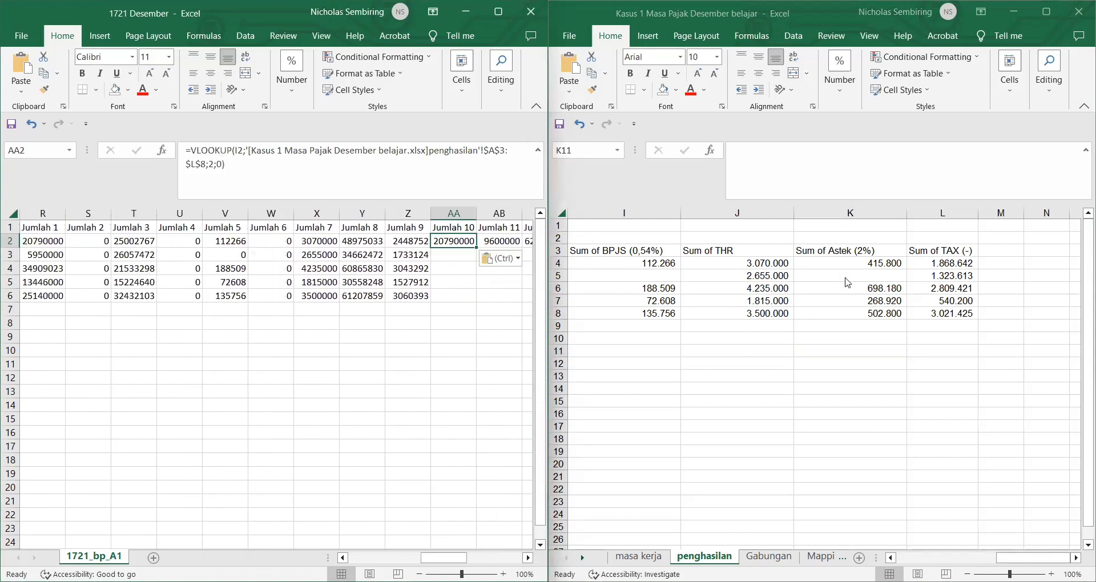
double_click(215, 170)
type("11")
key("Return")
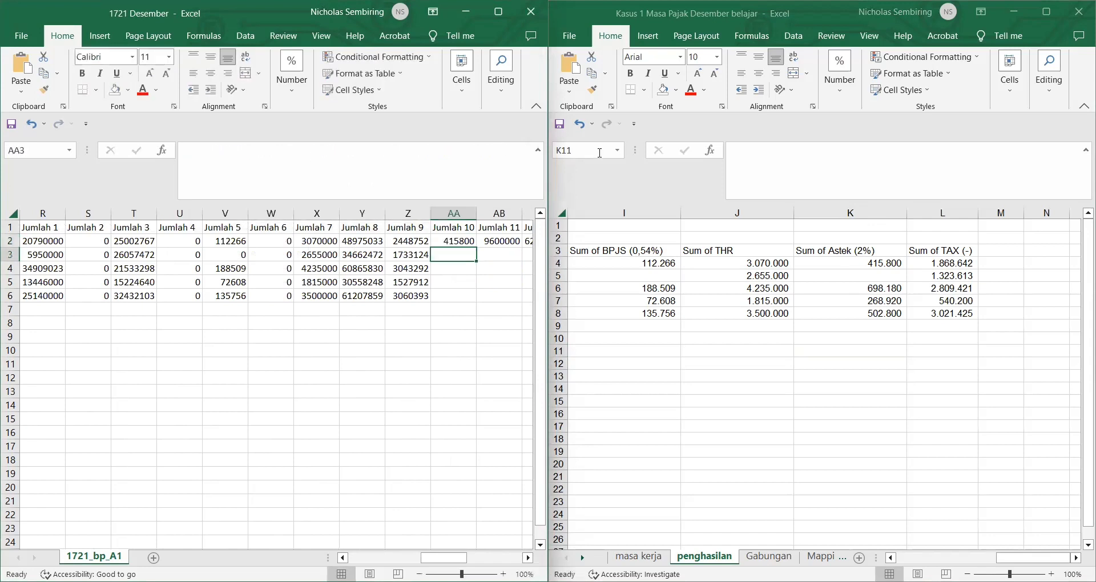
Step: Copy AA2's VLOOKUP down to AA6 for the Astek (2%) amounts
left_click(455, 244)
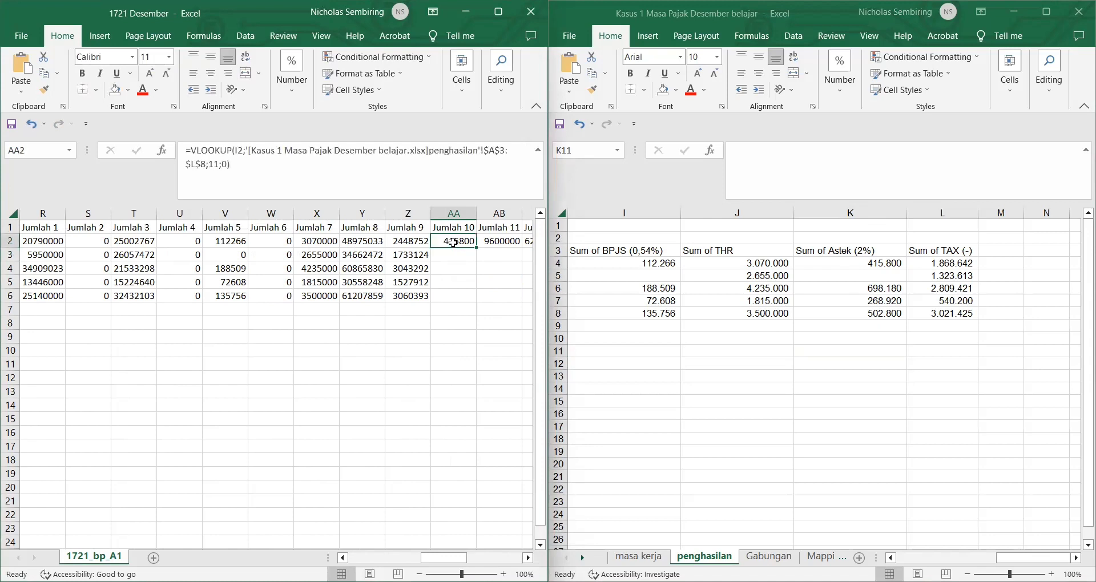
left_click_drag(476, 247, 475, 300)
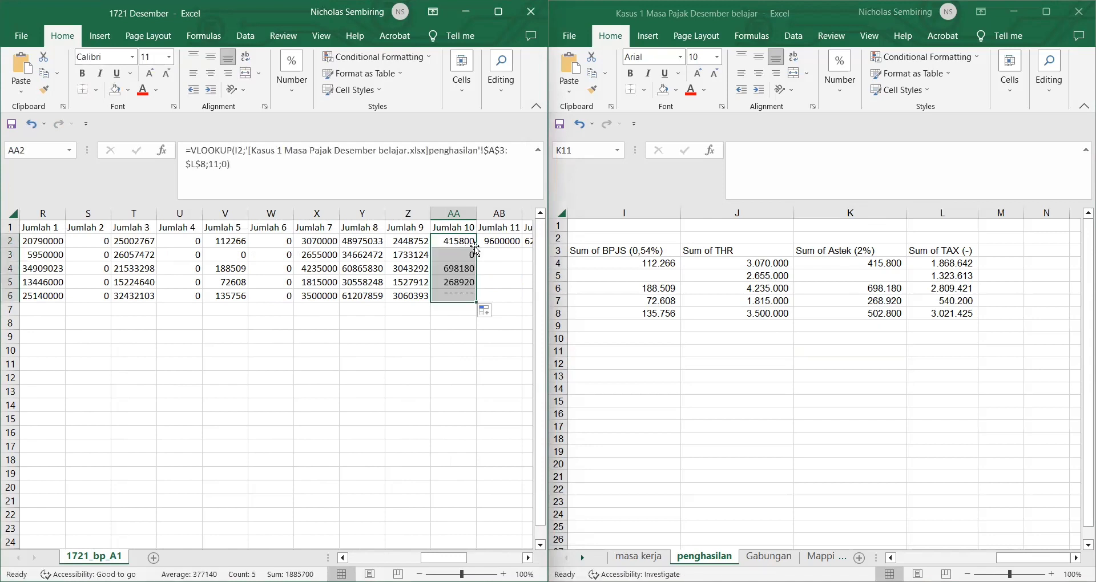
left_click(501, 268)
scroll(502, 266, "left", 3)
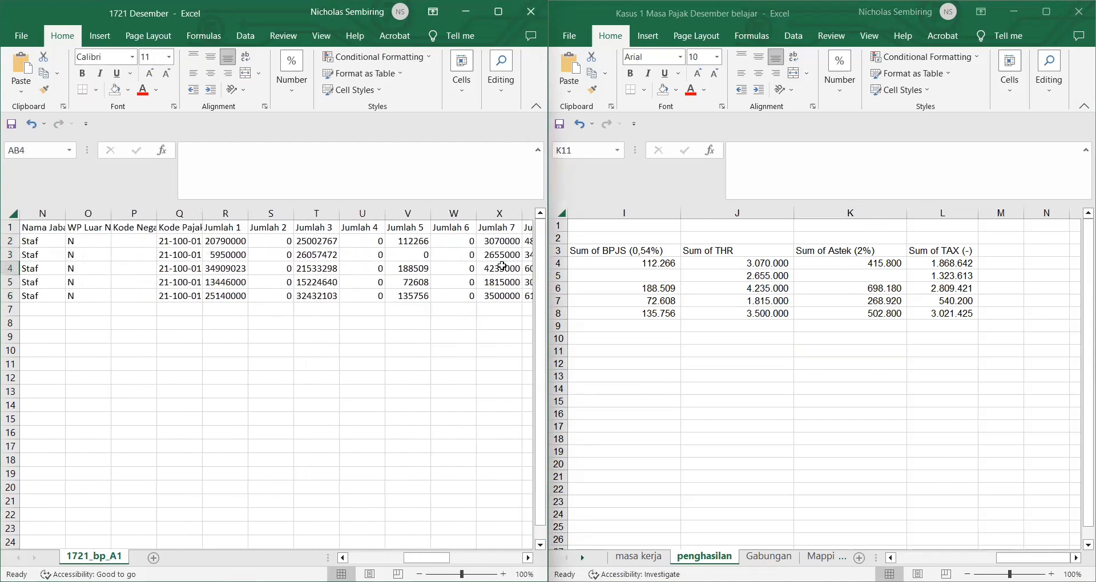
Step: Enter =SUM(Z2:AA2) in AB2 and copy it down to AB6
scroll(502, 266, "right", 3)
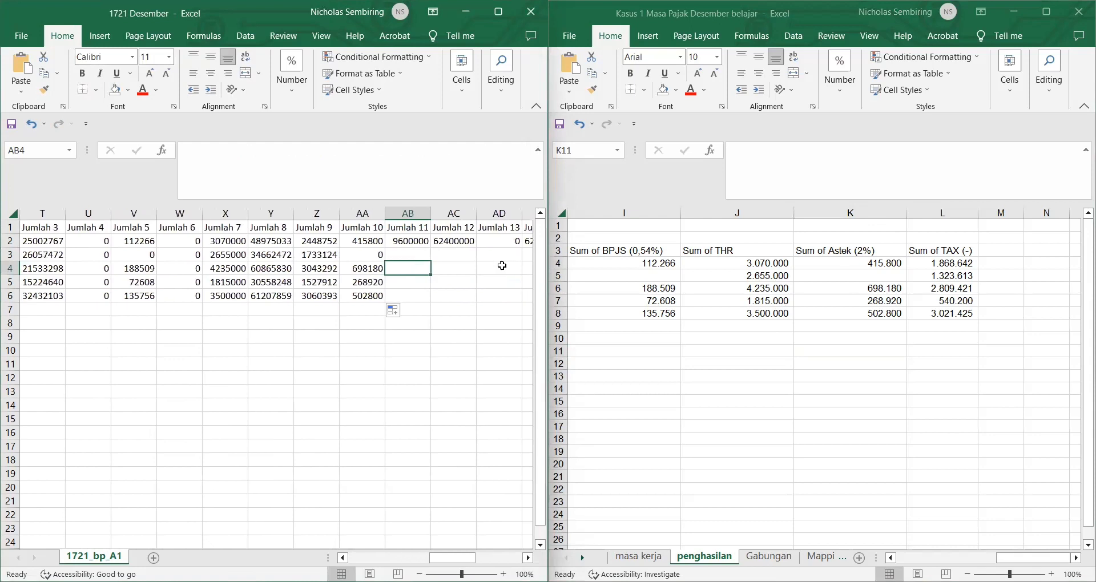
left_click(404, 240)
type("=")
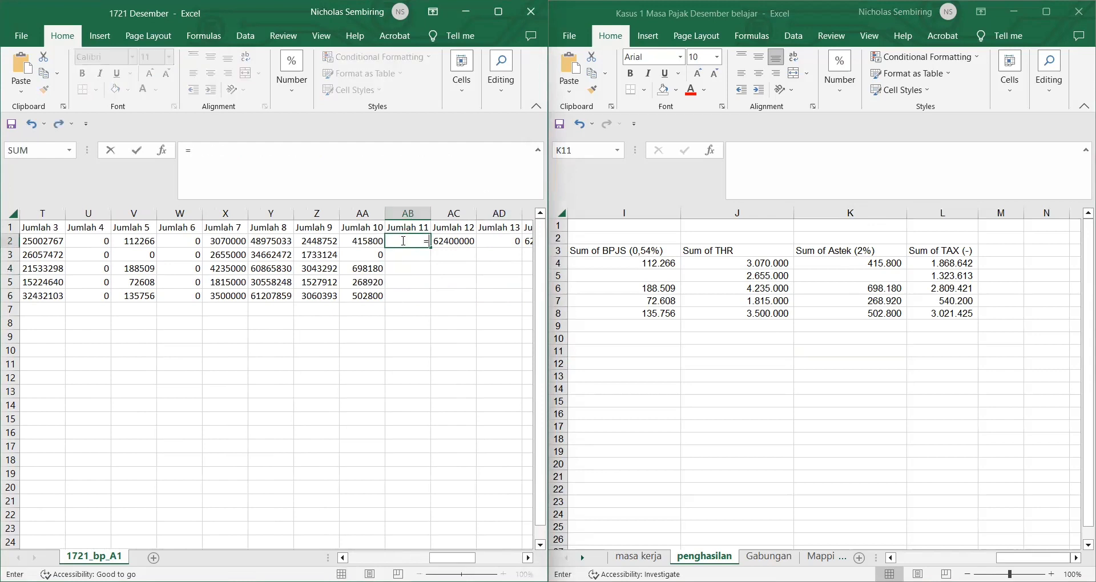
type("SUM(")
left_click_drag(330, 240, 362, 240)
key("Return")
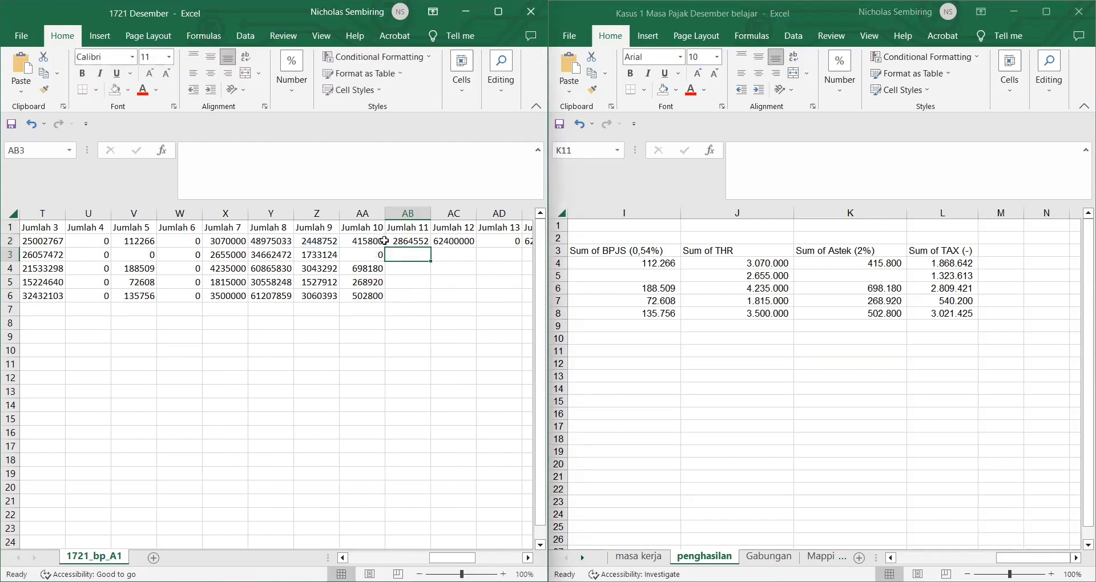
left_click(398, 242)
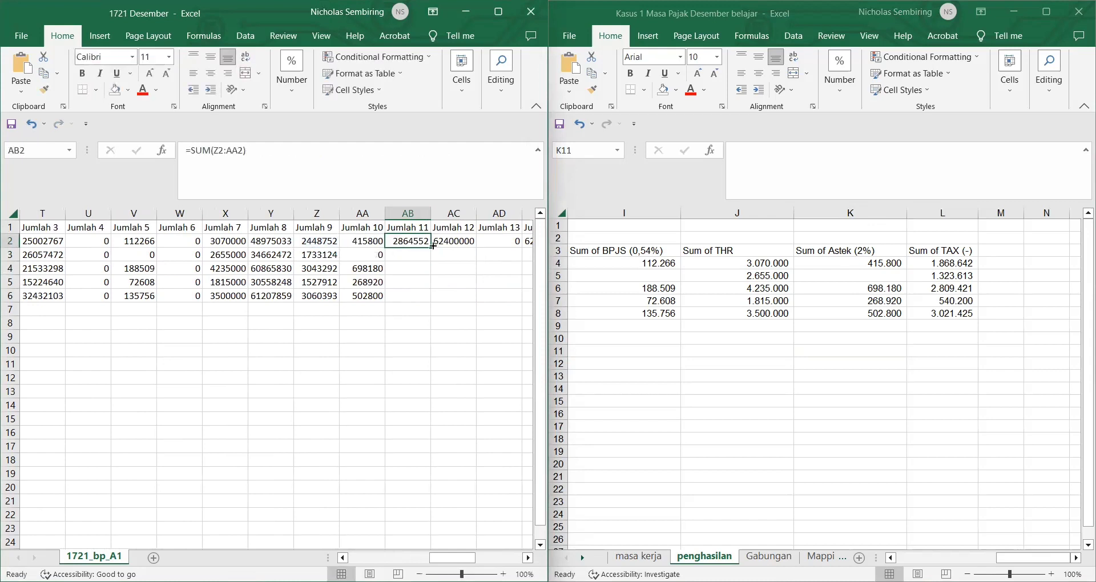
left_click_drag(432, 247, 432, 297)
left_click(461, 240)
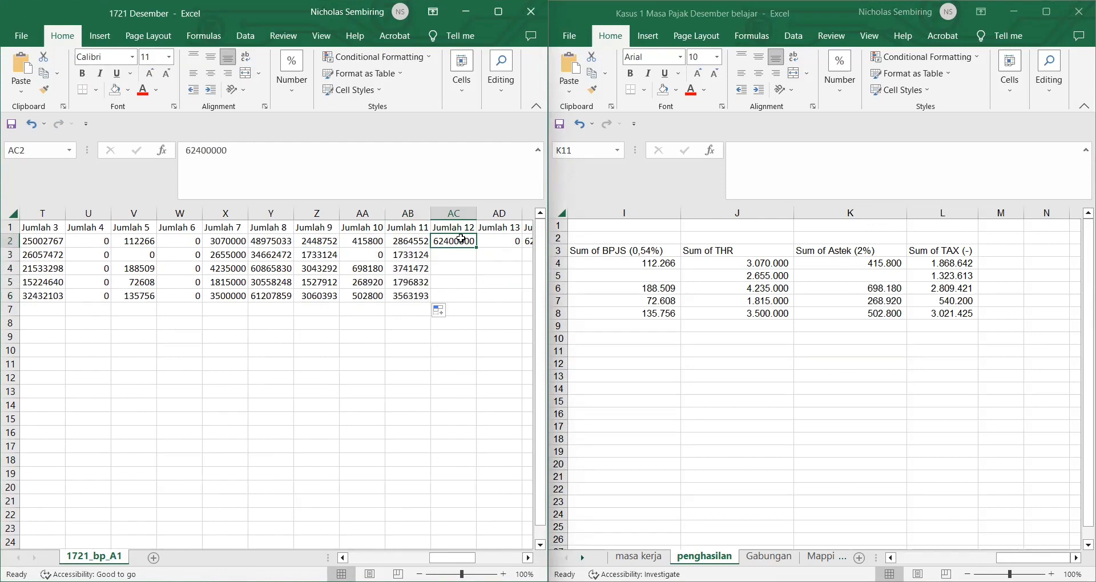
type("=")
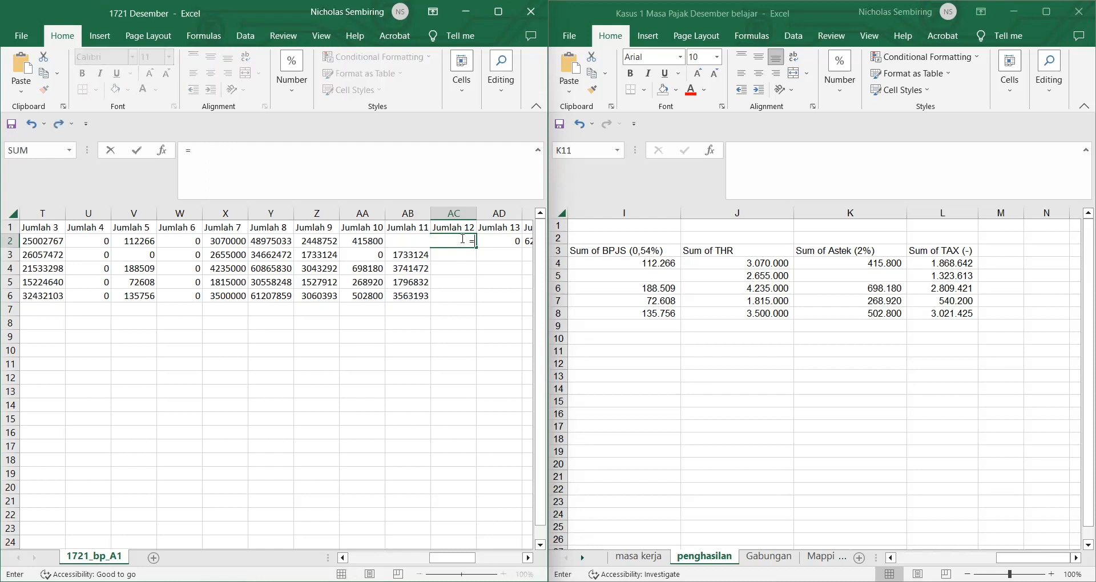
type("SUM(")
Step: Complete =SUM(Y2:AB2) in AC2 and fill it down to AC6
left_click_drag(279, 241, 396, 236)
type(")")
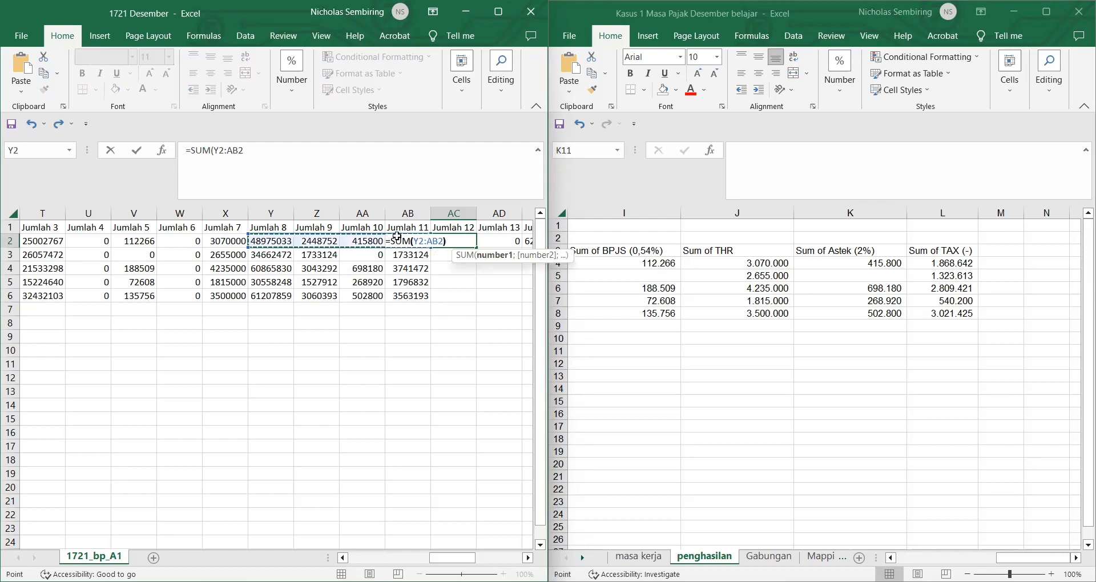
key("Return")
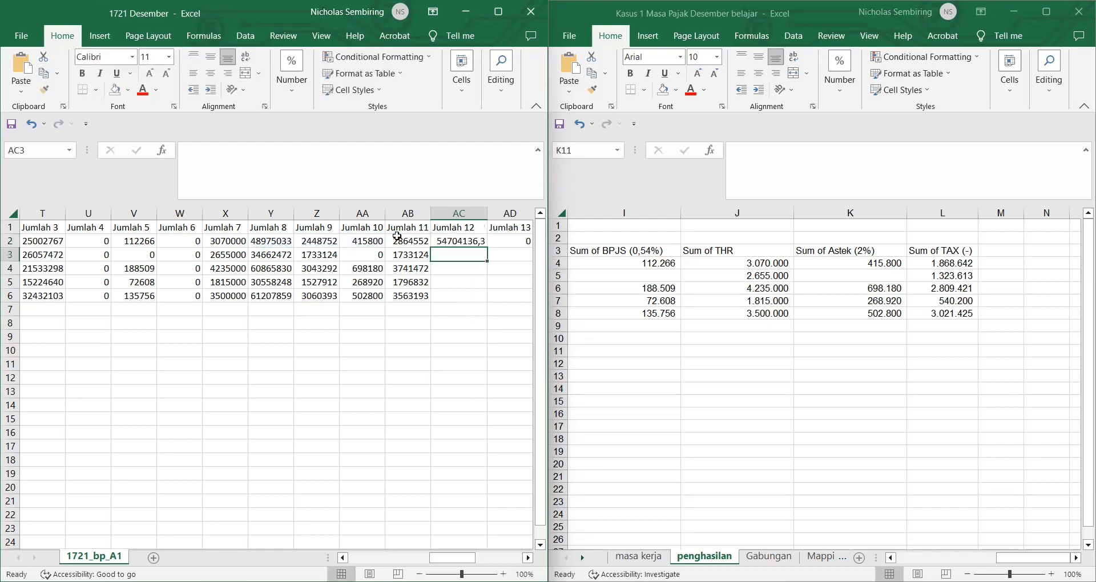
left_click(463, 241)
double_click(489, 247)
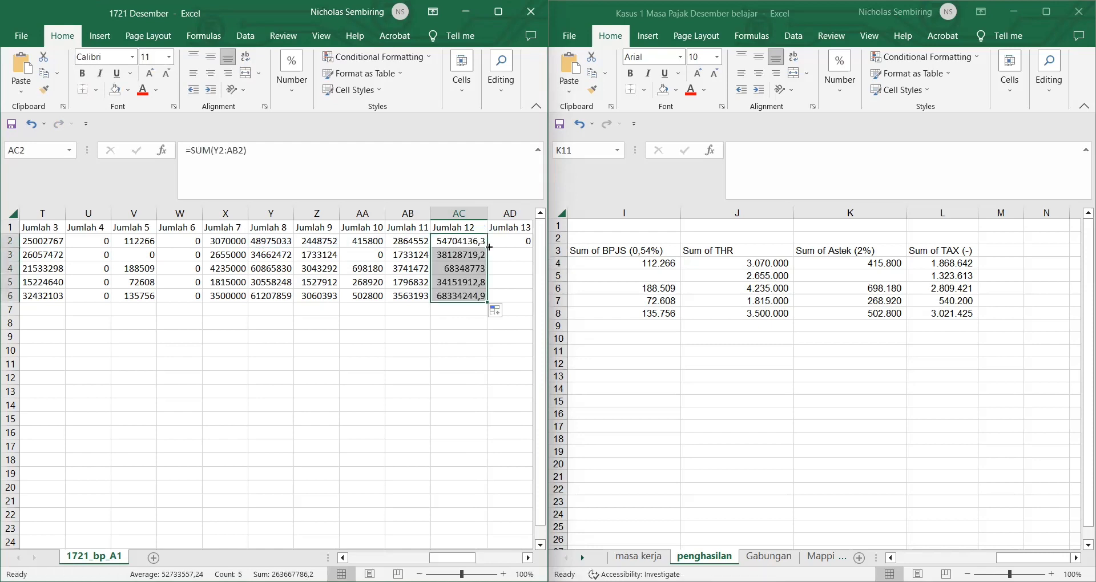
left_click(447, 335)
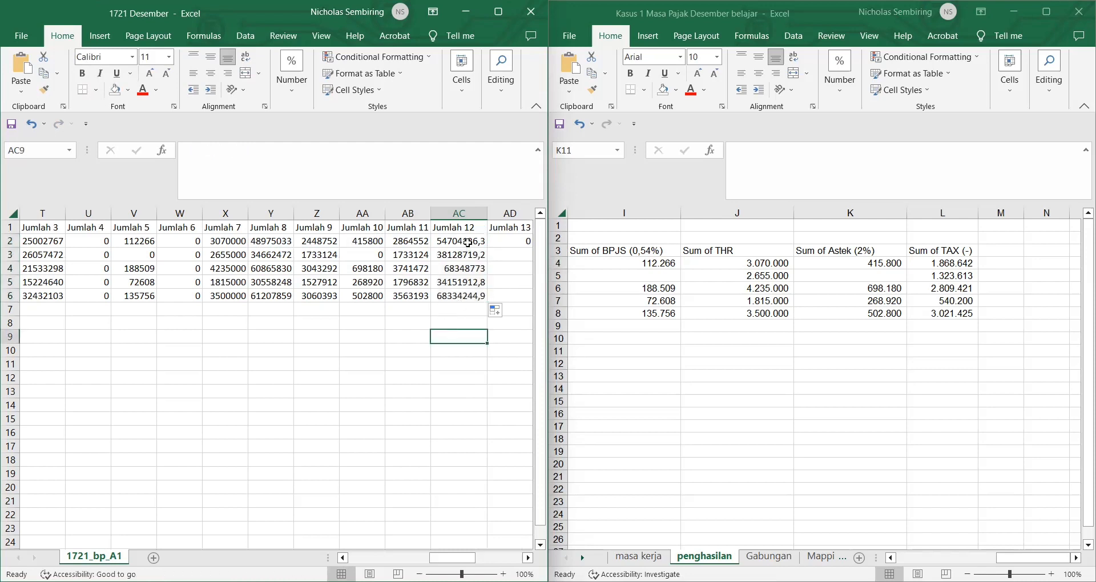
Step: Reduce the decimals on AC2:AC6 so the totals show as whole numbers
left_click_drag(467, 242, 463, 295)
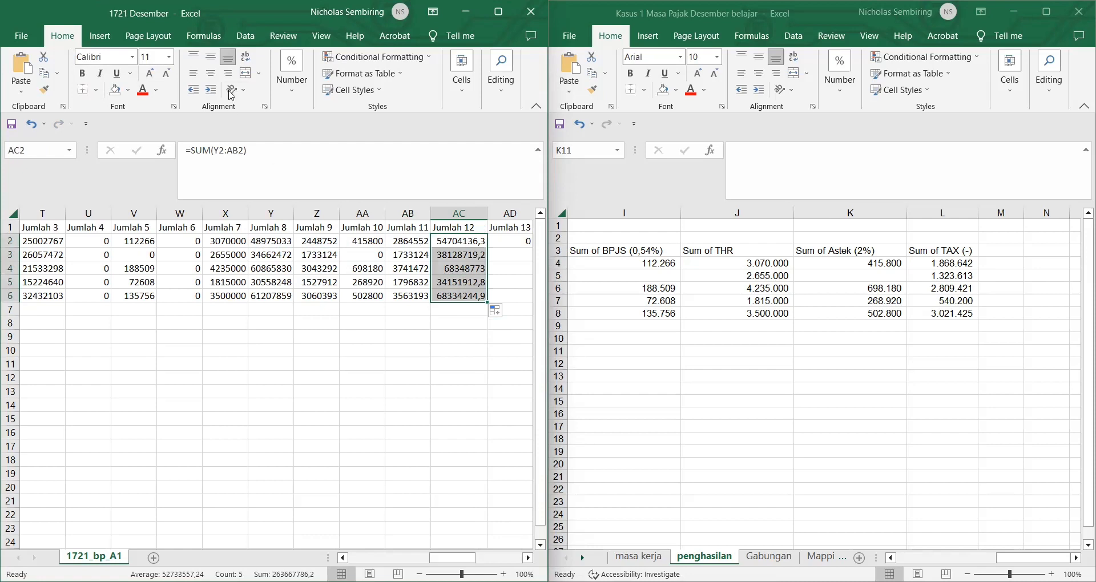
left_click(288, 86)
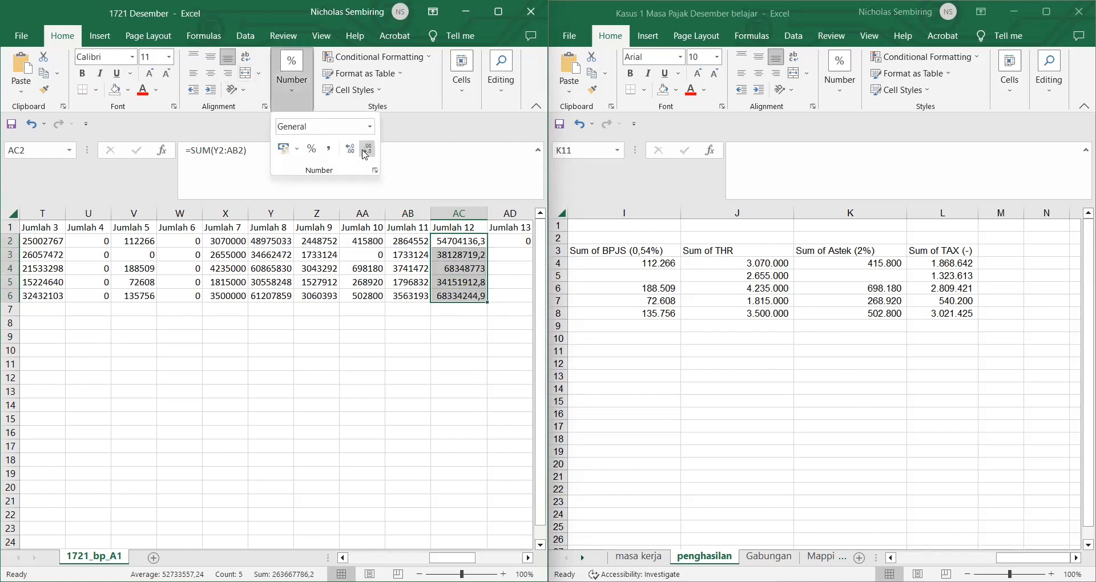
left_click(367, 151)
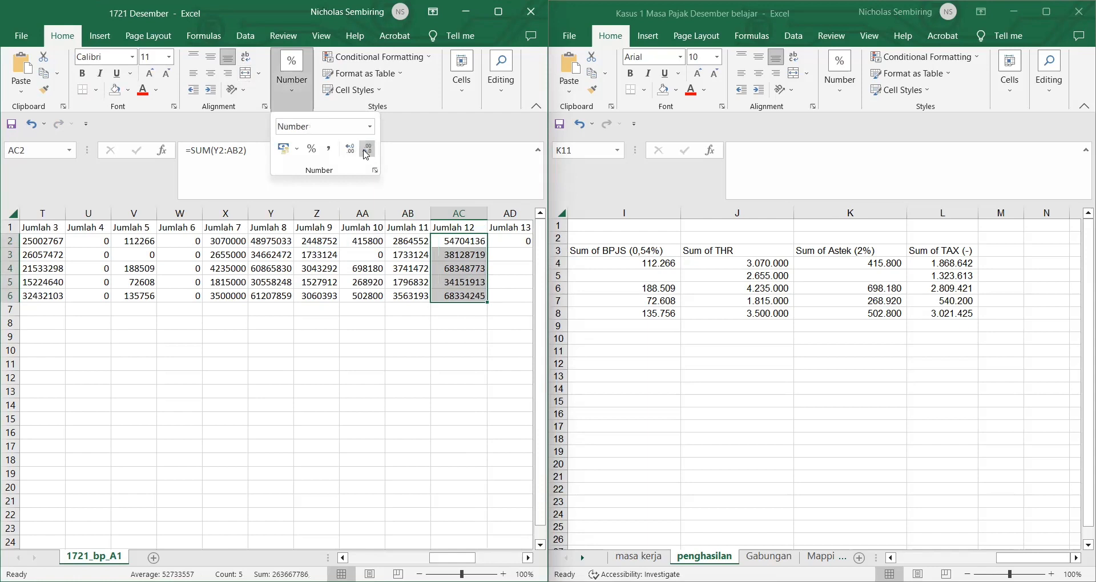
left_click(499, 322)
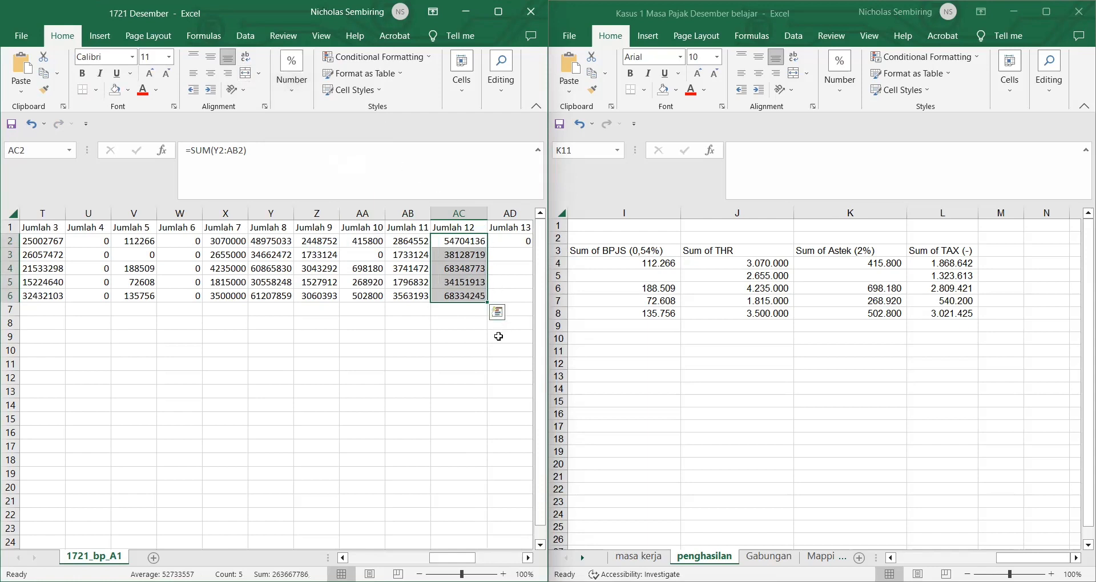
left_click(498, 337)
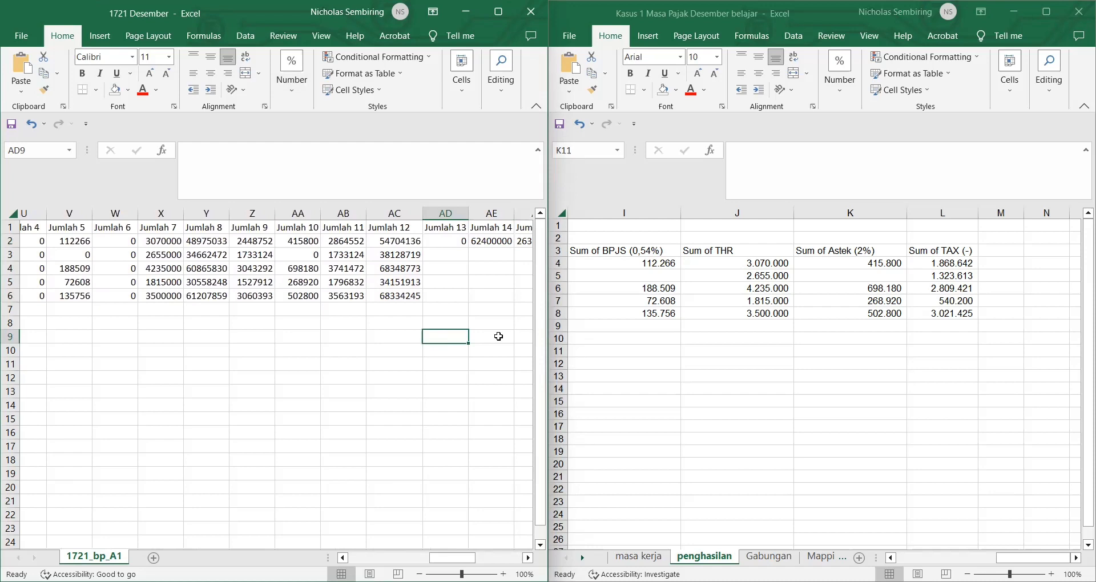
Step: Copy the 0 in AD2 down through AD6 for Jumlah 13
scroll(498, 336, "right", 1)
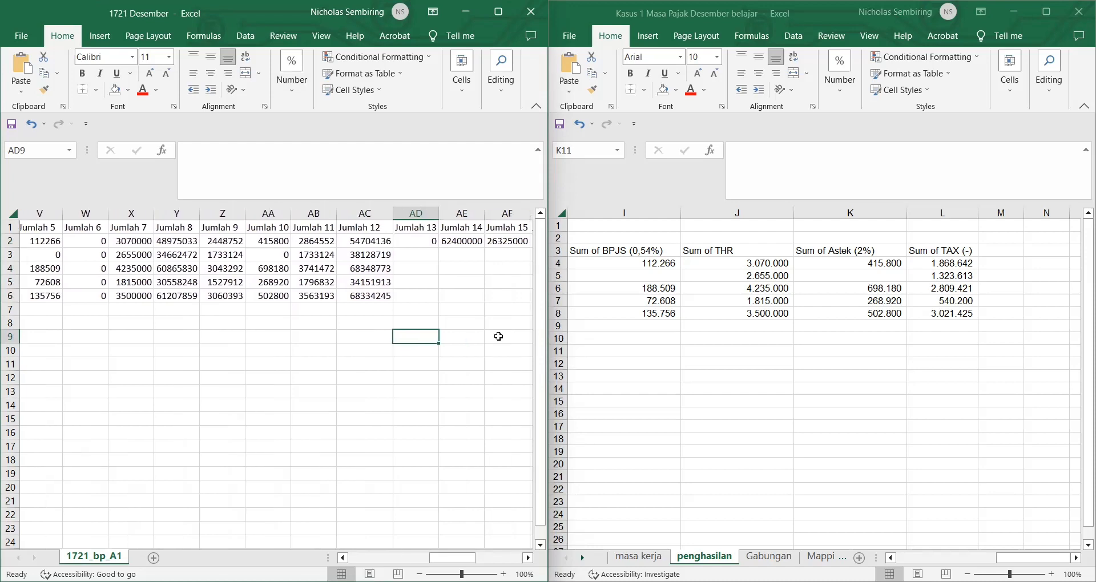
left_click(411, 239)
double_click(442, 248)
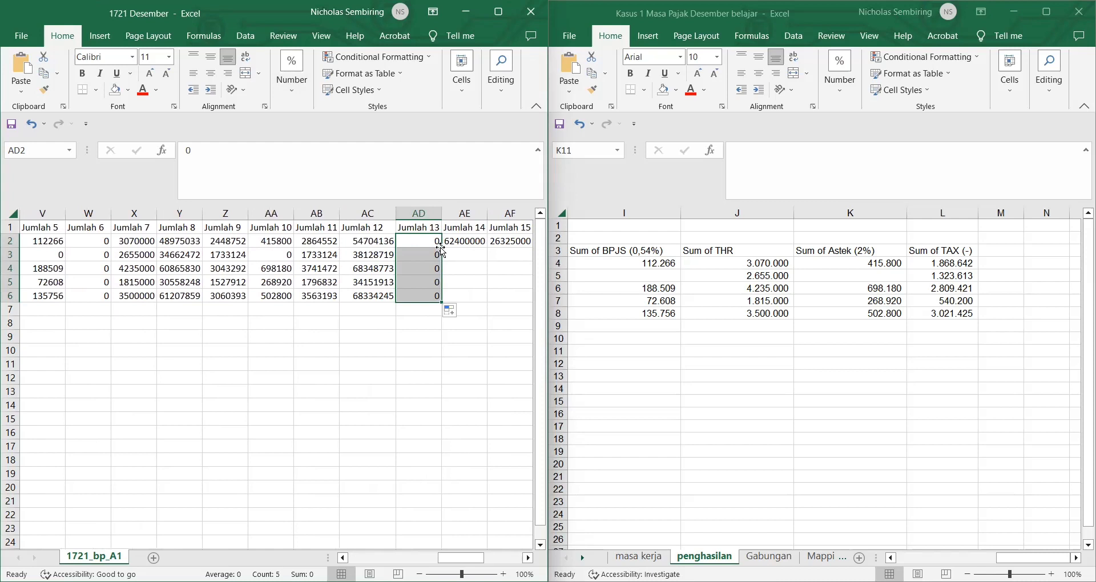
Step: Enter =SUM(AC2:AD2) in AE2 and fill it down to AE6
left_click(474, 240)
type("=")
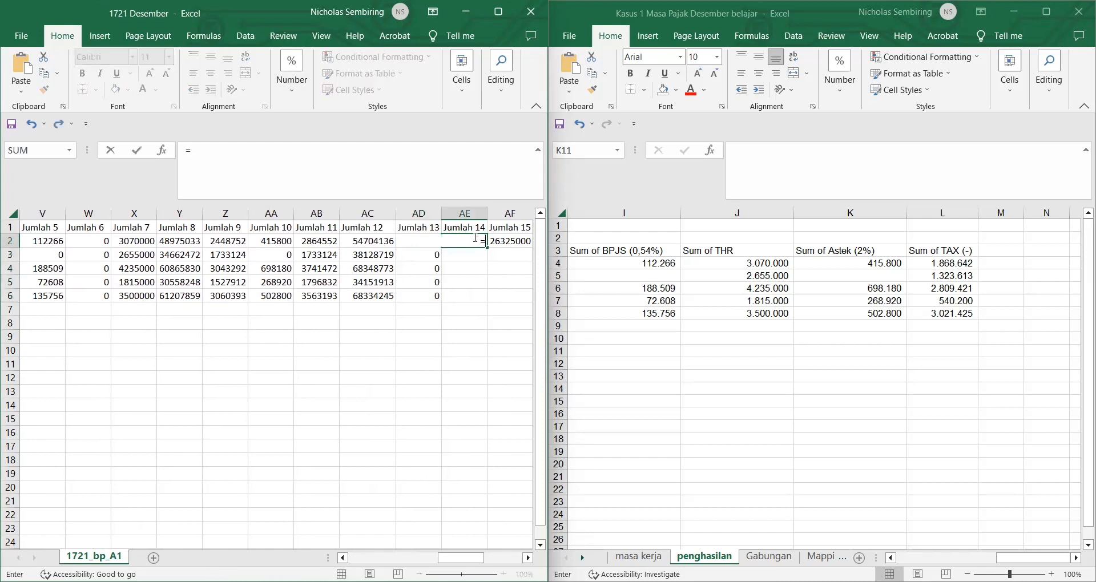
type("SUM(")
left_click_drag(369, 241, 415, 242)
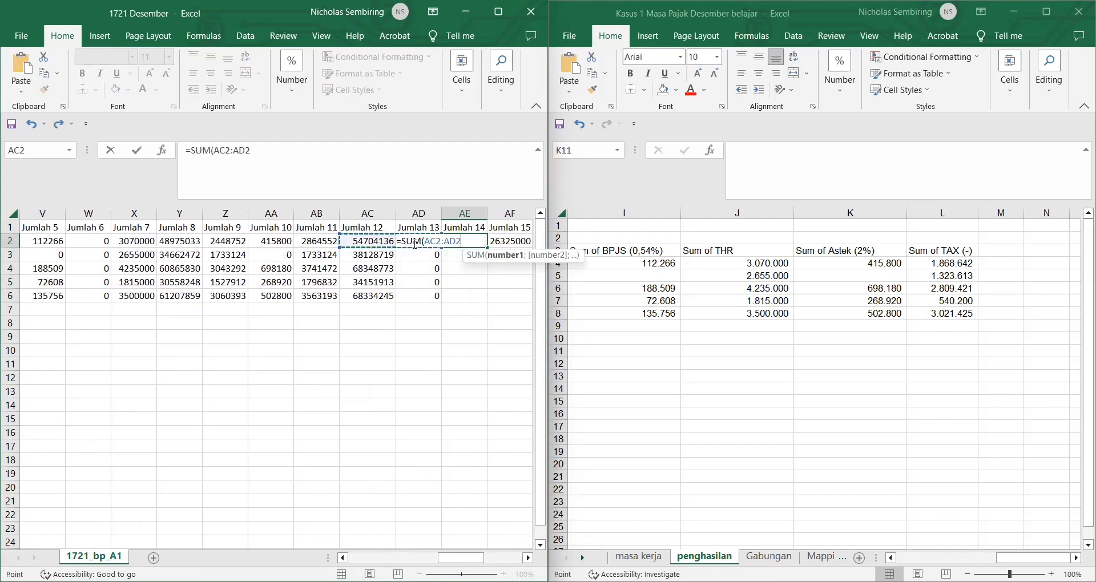
type(")")
key("Return")
left_click(460, 241)
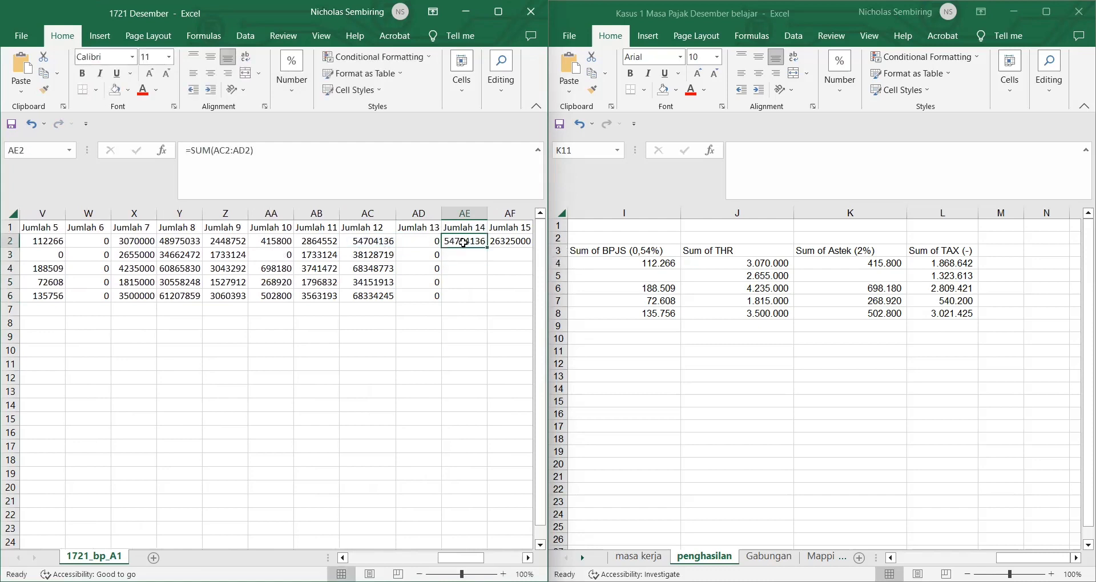
double_click(487, 248)
left_click(502, 270)
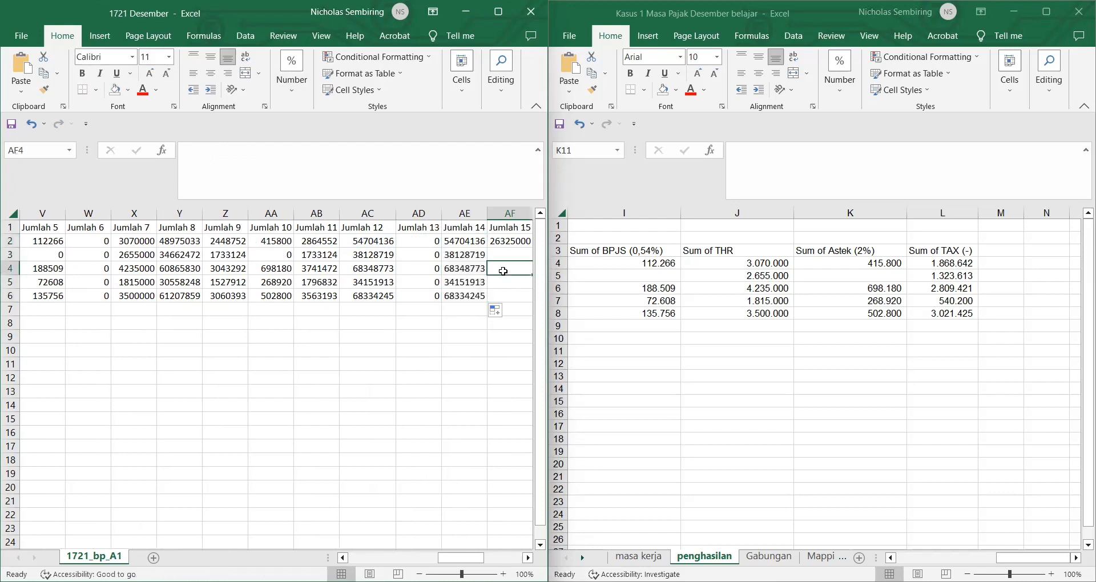
scroll(503, 271, "right", 2)
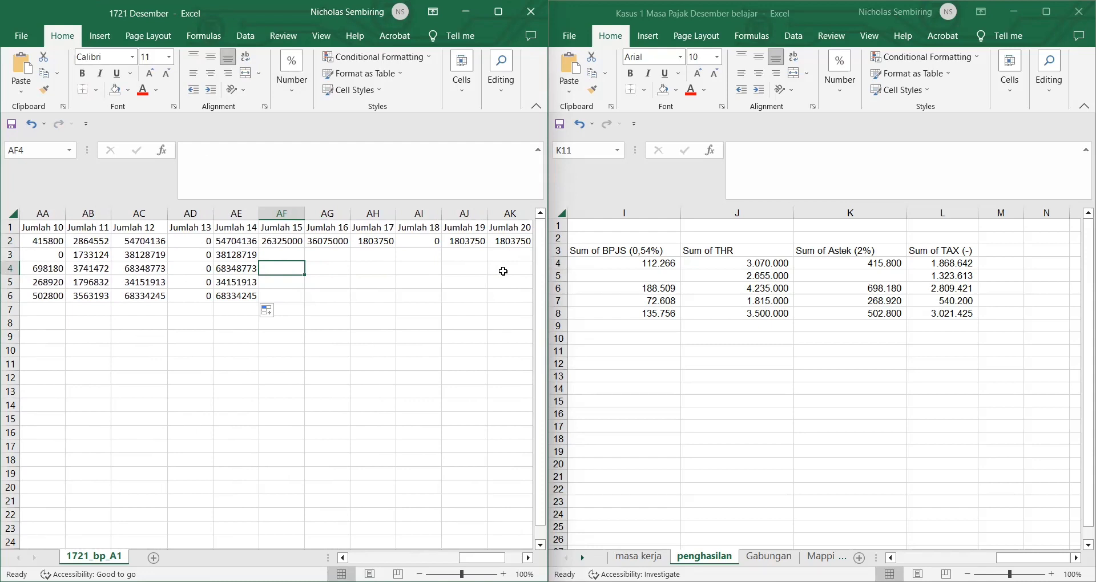
Step: Add a Status header in cell AT1 of the 1721 Desember sheet
left_click(311, 312)
scroll(429, 352, "right", 2)
scroll(430, 352, "right", 8)
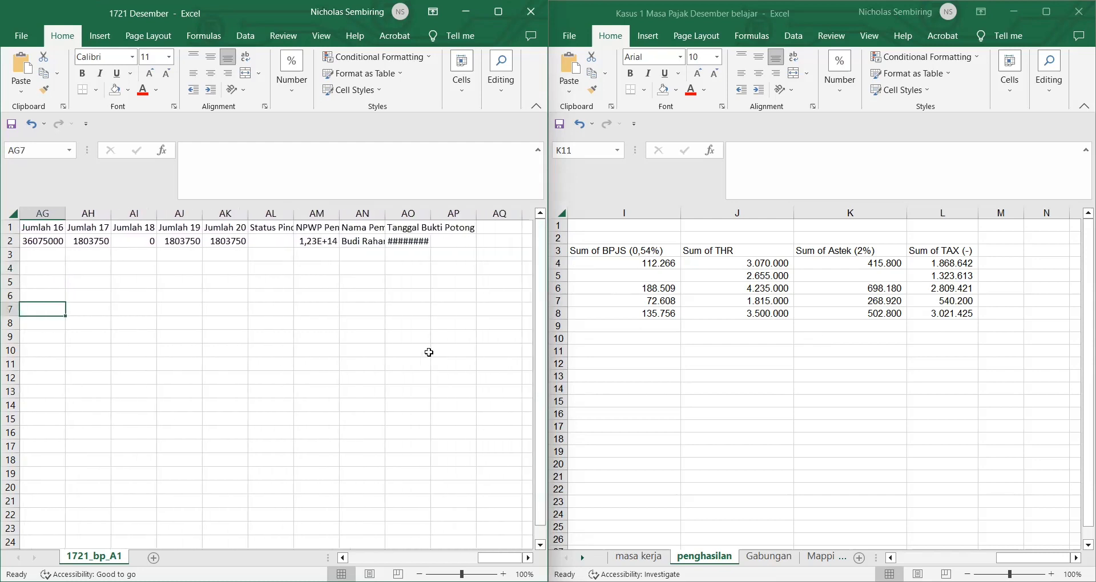
scroll(452, 246, "right", 2)
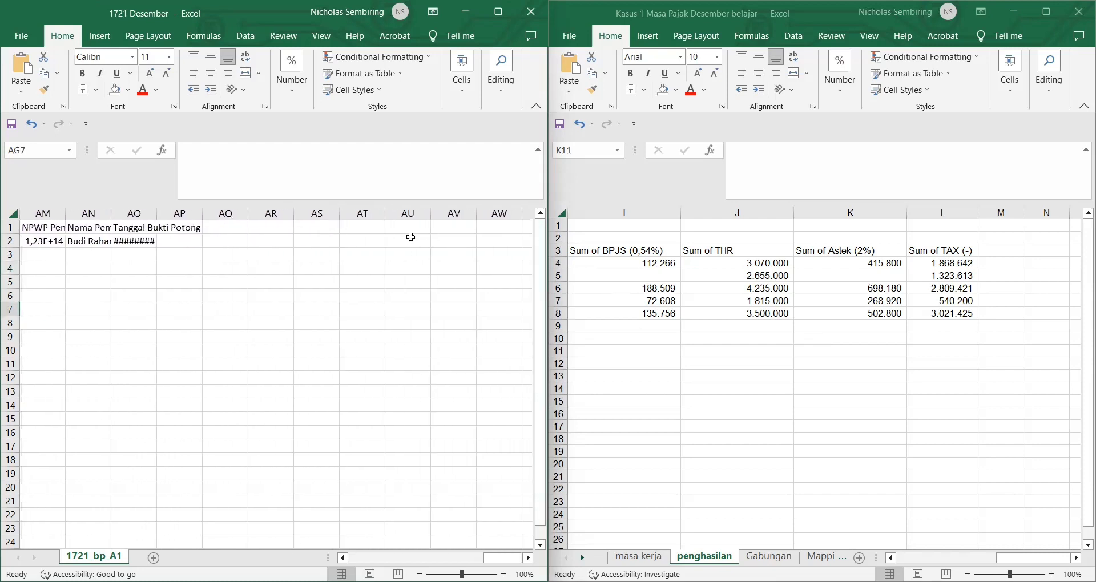
left_click(358, 227)
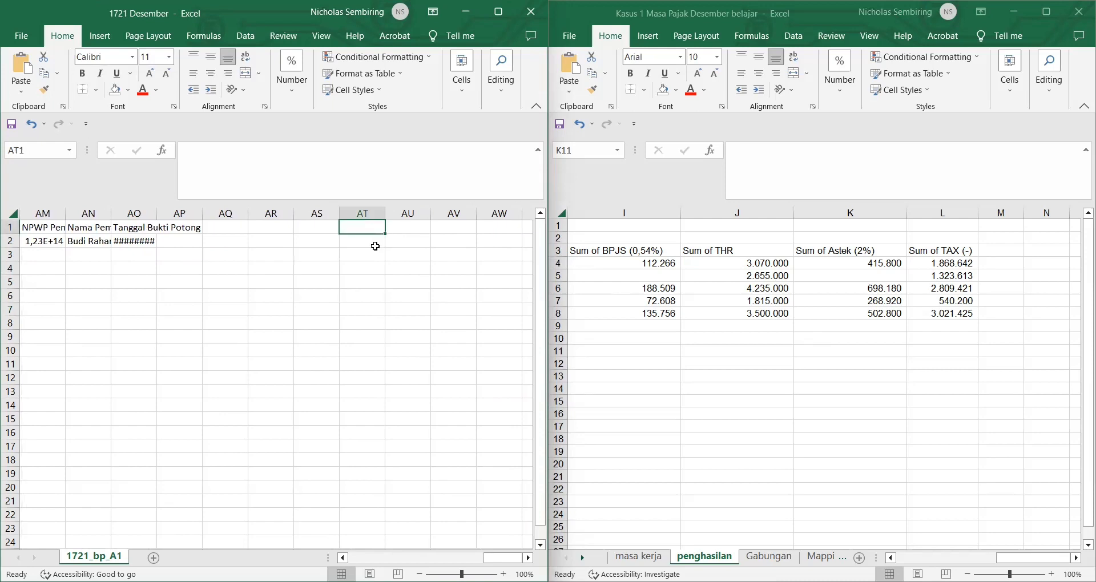
type("s")
key("BackSpace")
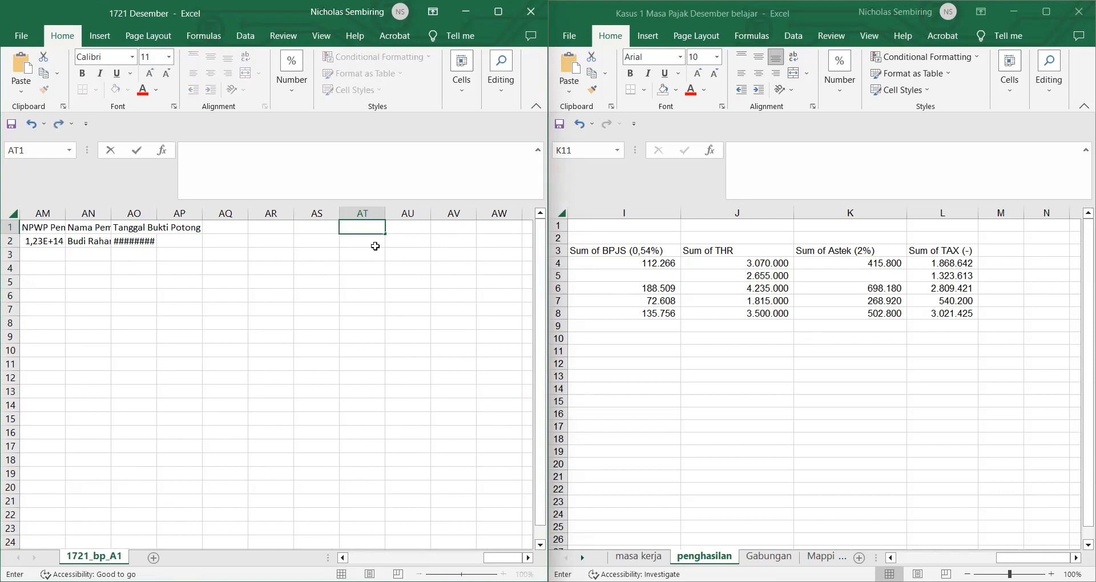
type("Status")
key("Return")
Step: Put TK0 in AU2 and list statuses TK0, K1, TK0, K2, K3 under Status
key("Right")
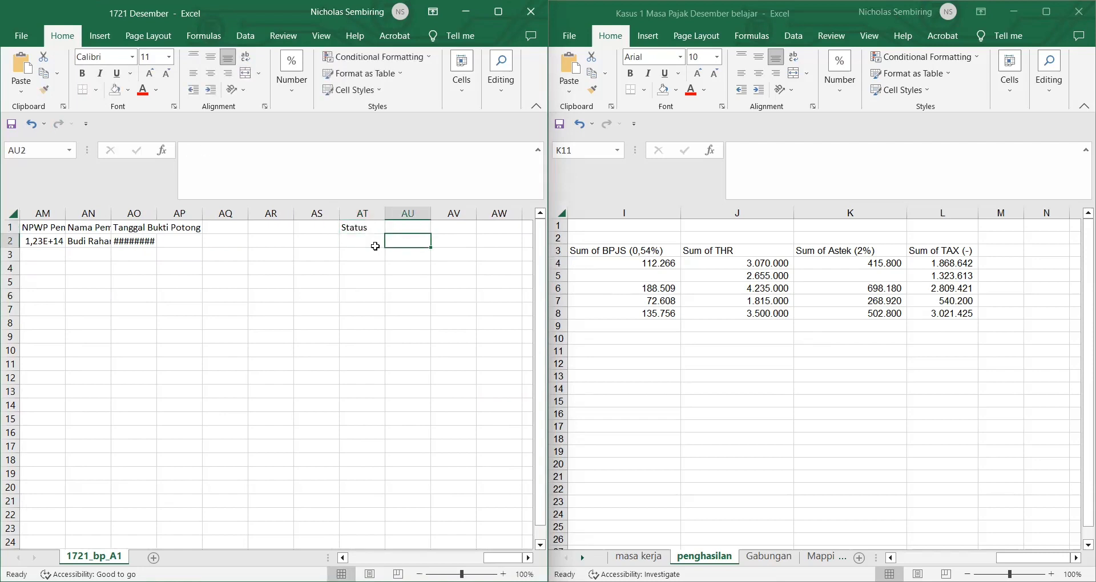
type("T")
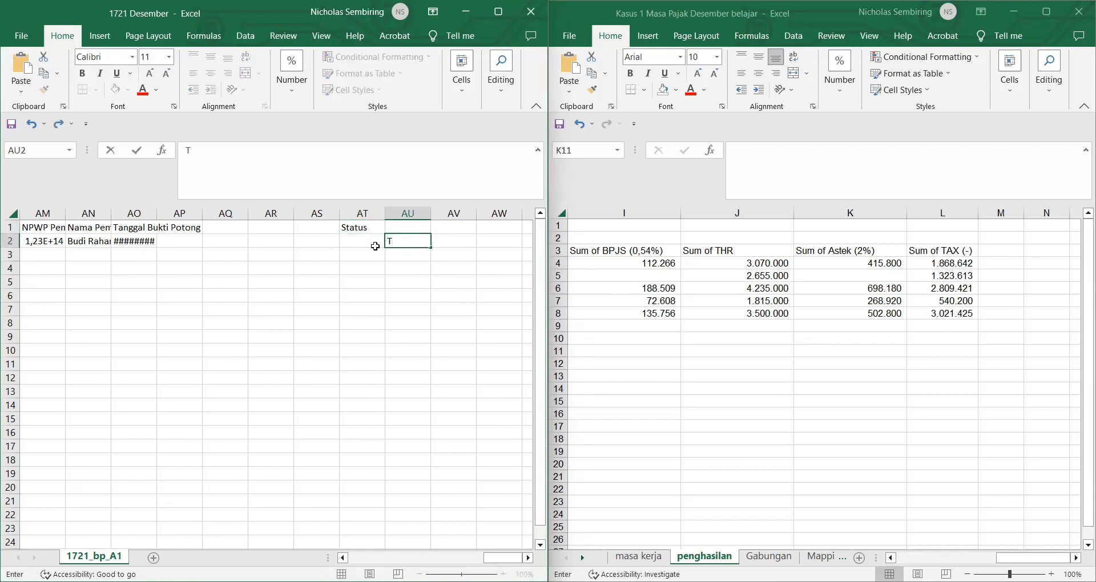
type("K0")
left_click(376, 249)
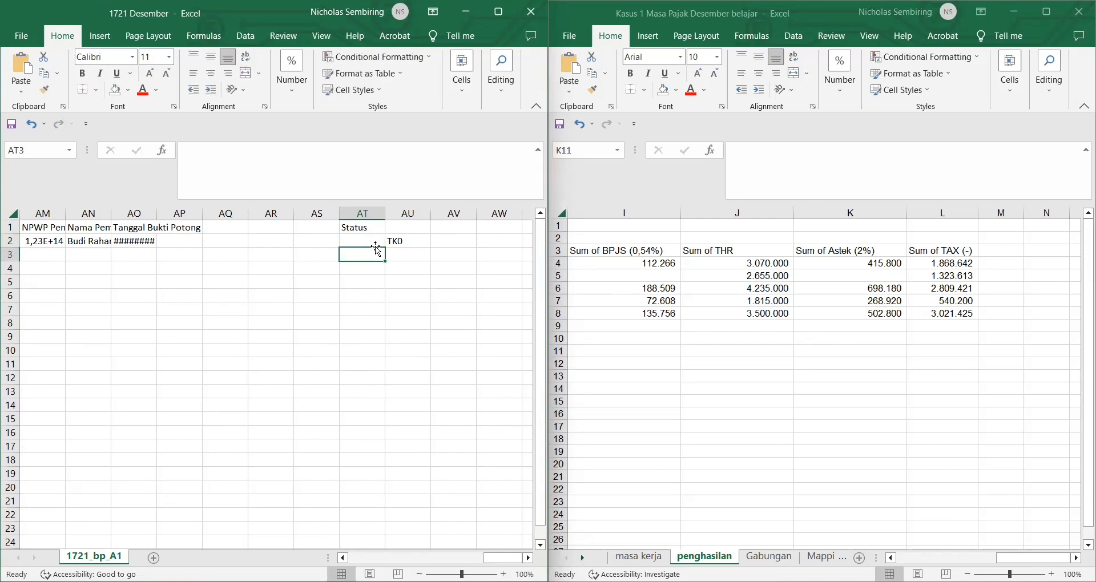
left_click(360, 241)
type("TK0")
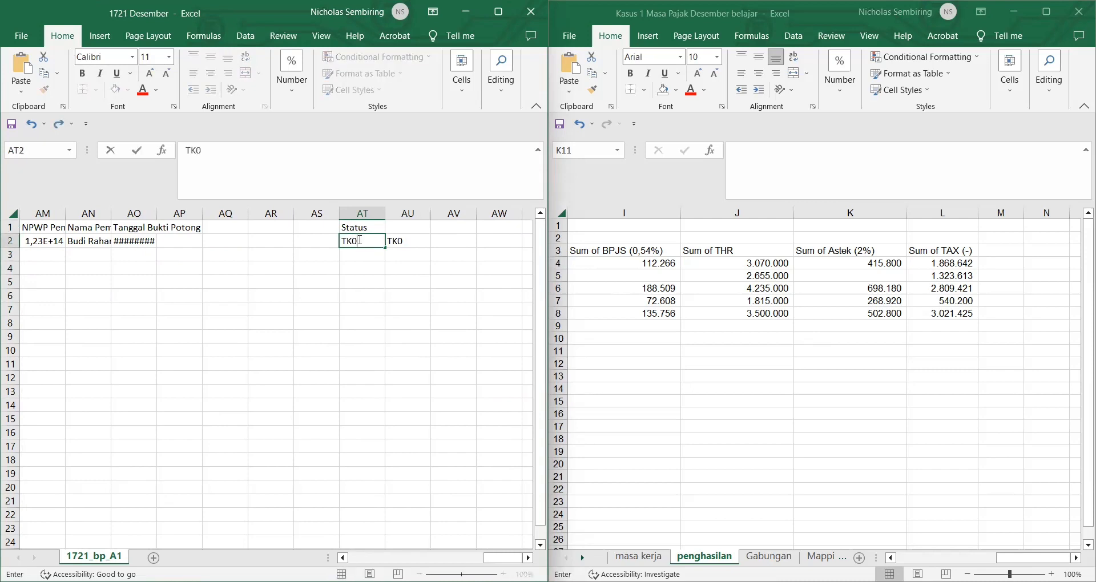
key("Return")
type("K1")
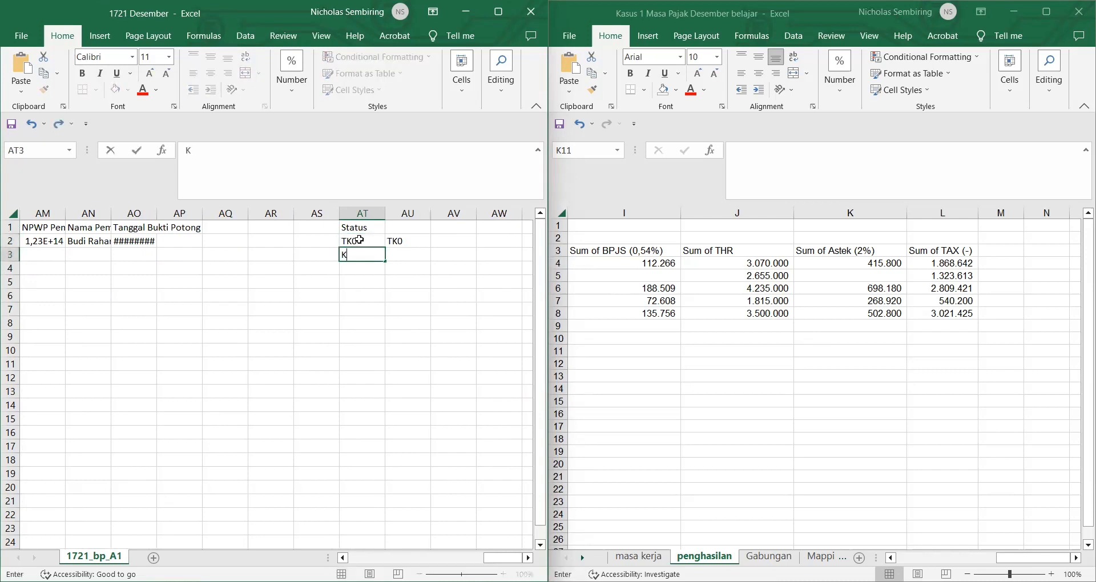
key("Return")
type("TK0")
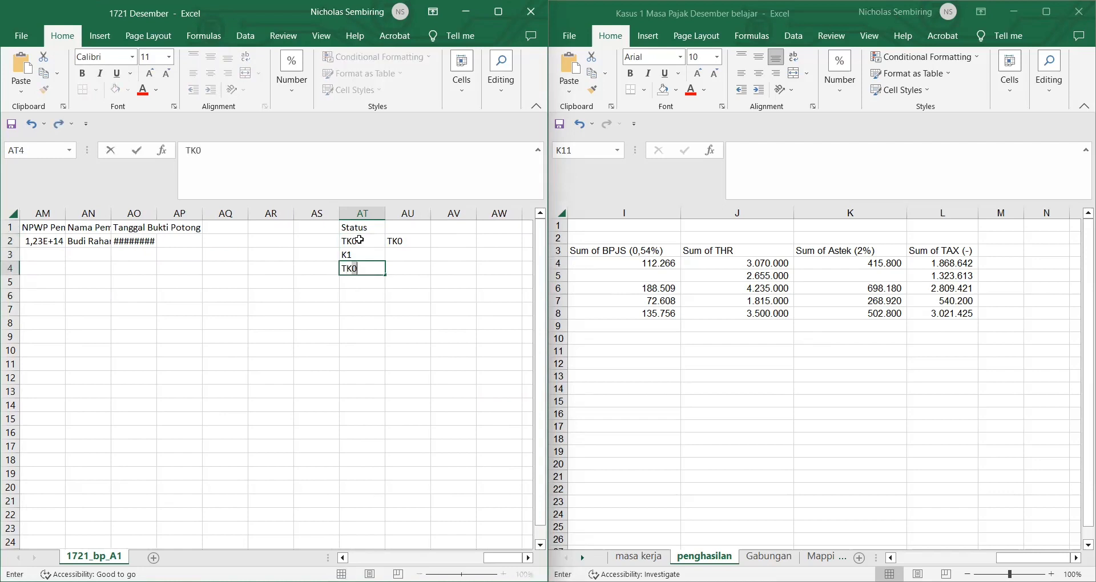
key("Return")
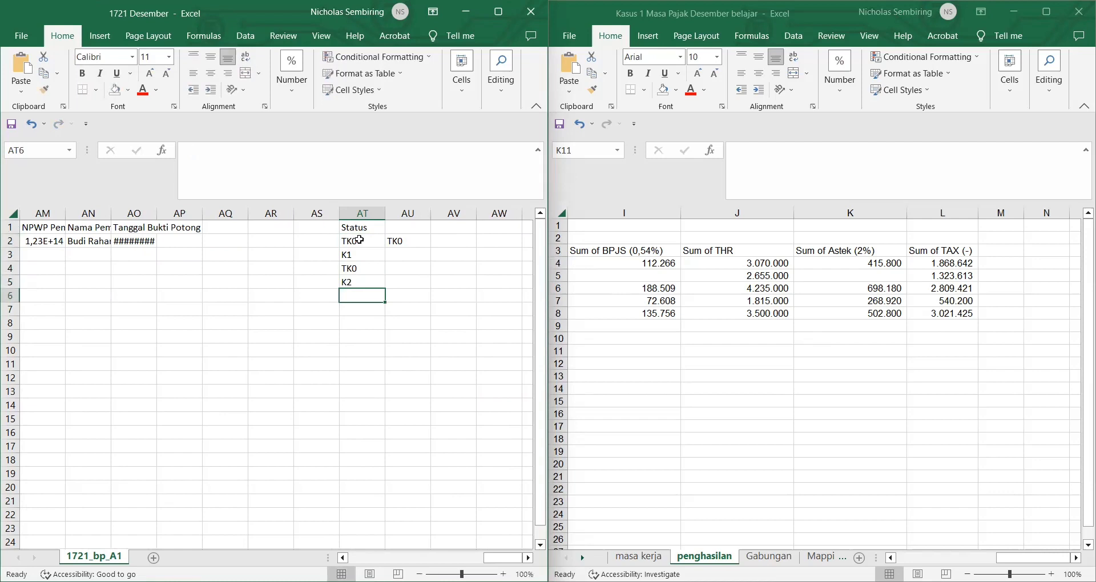
type("K3")
key("Return")
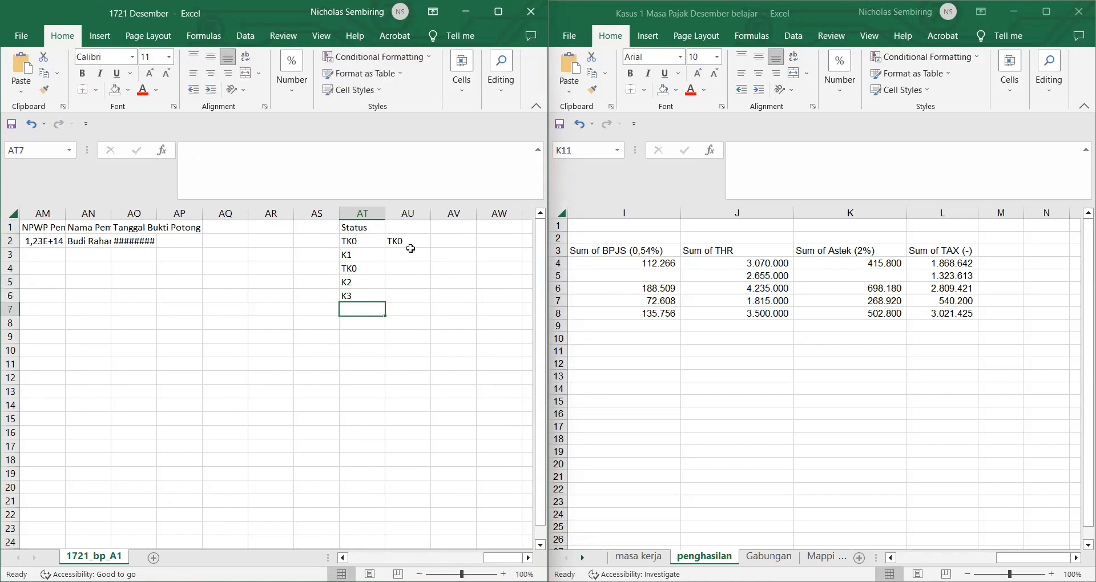
Step: Add TK1, TK2 and TK3 below TK0 in column AU, correcting the typos
left_click(412, 251)
type("TK1")
key("Return")
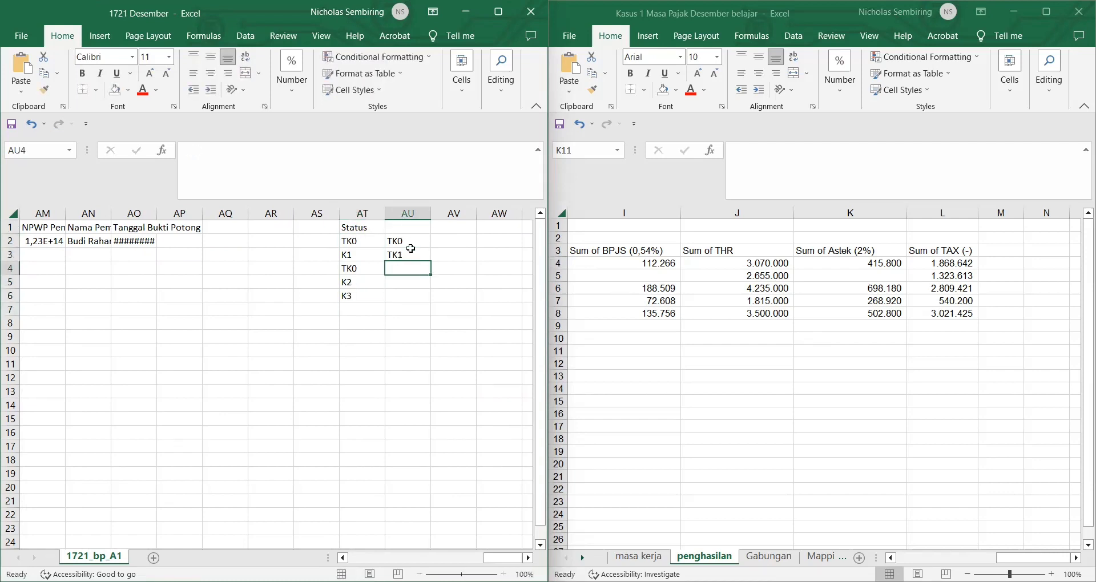
type("TK")
key("Return")
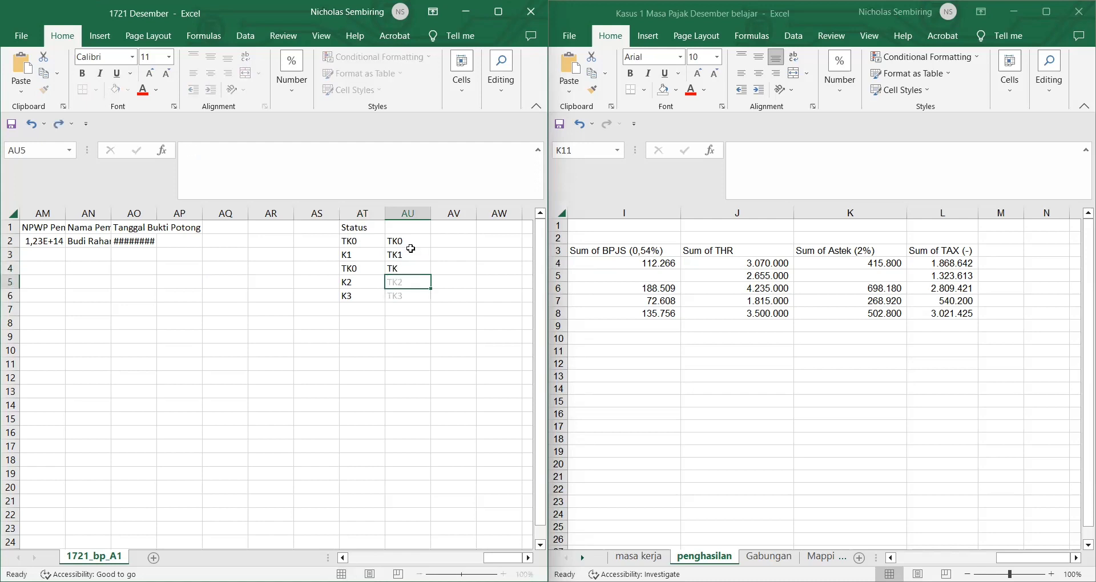
left_click(399, 268)
type("2")
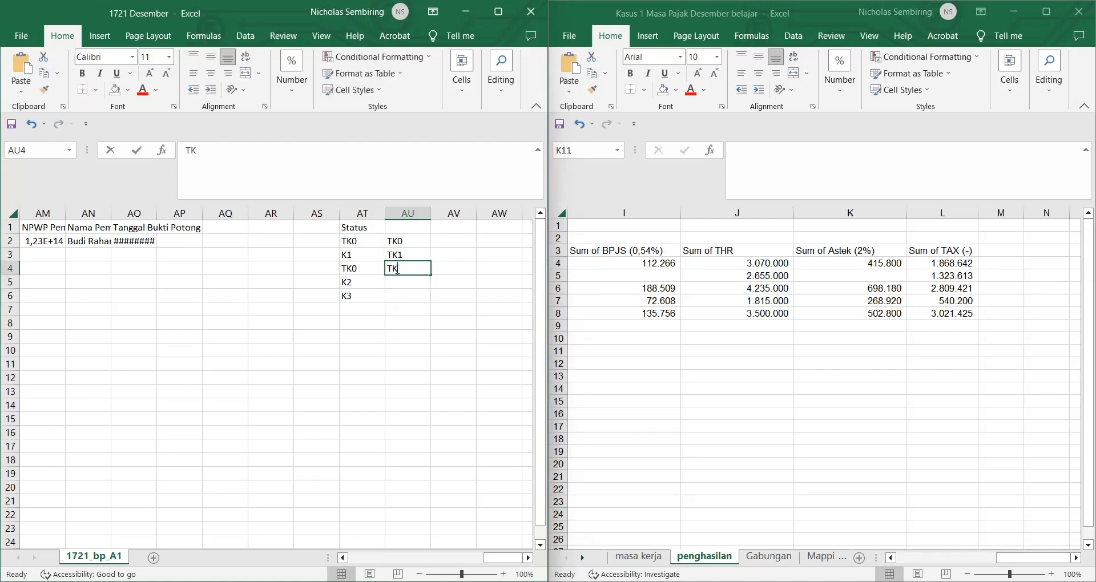
key("Home")
type("TL")
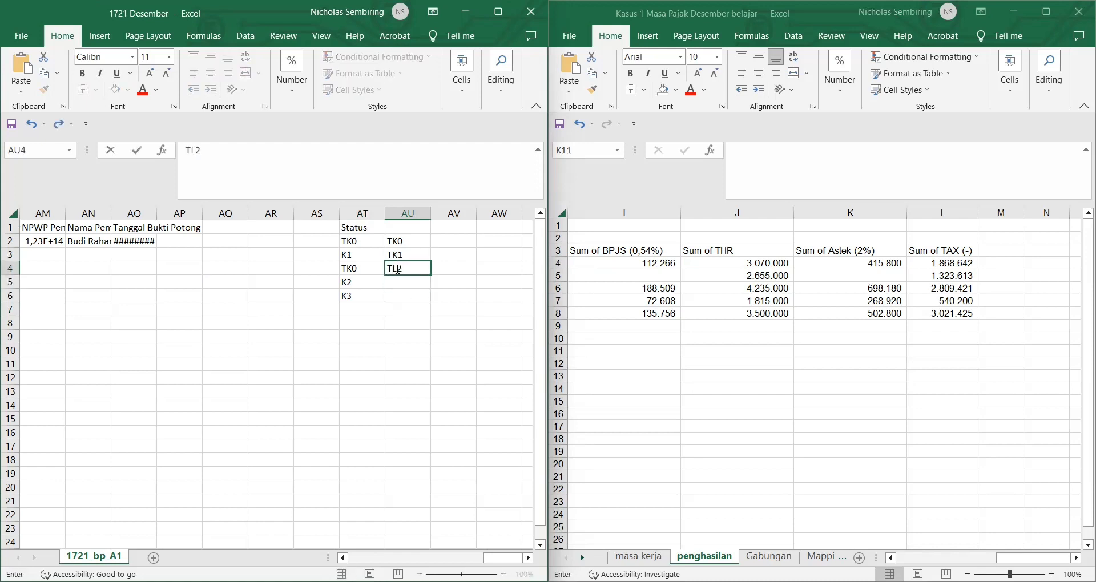
key("BackSpace")
type("K")
key("Return")
type("T")
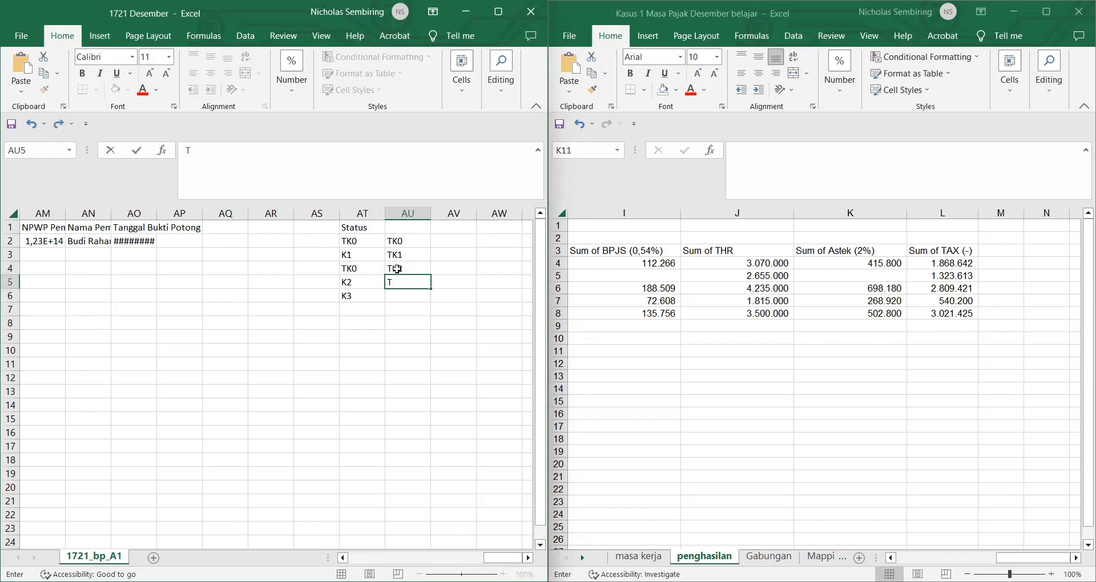
type("L")
key("BackSpace")
type("K3")
key("Return")
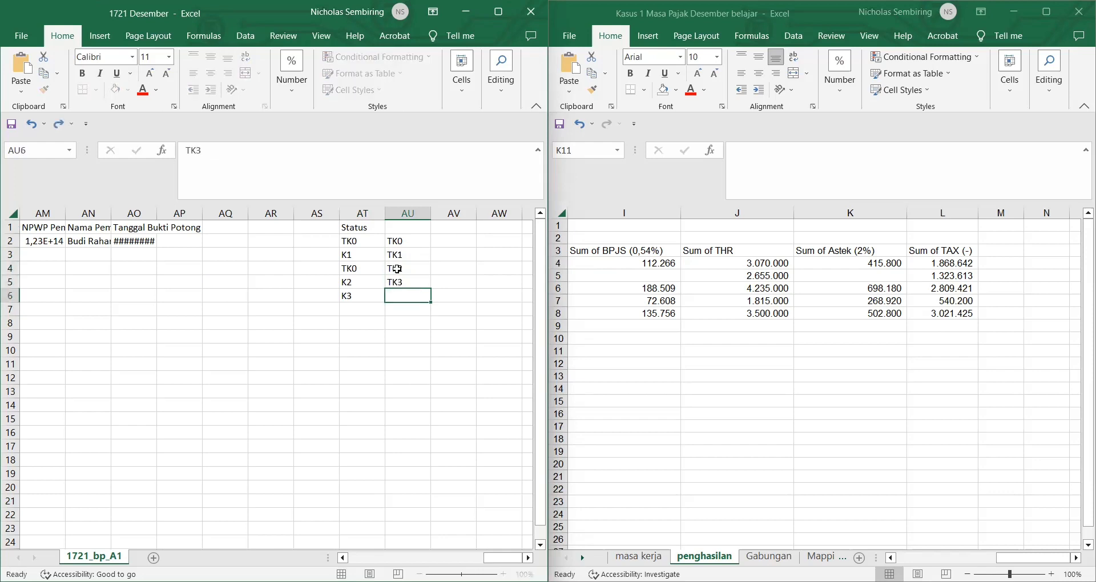
Step: Continue column AU with K0, K1, K2 and K3, replacing the stray TK4
type("TK4")
key("Return")
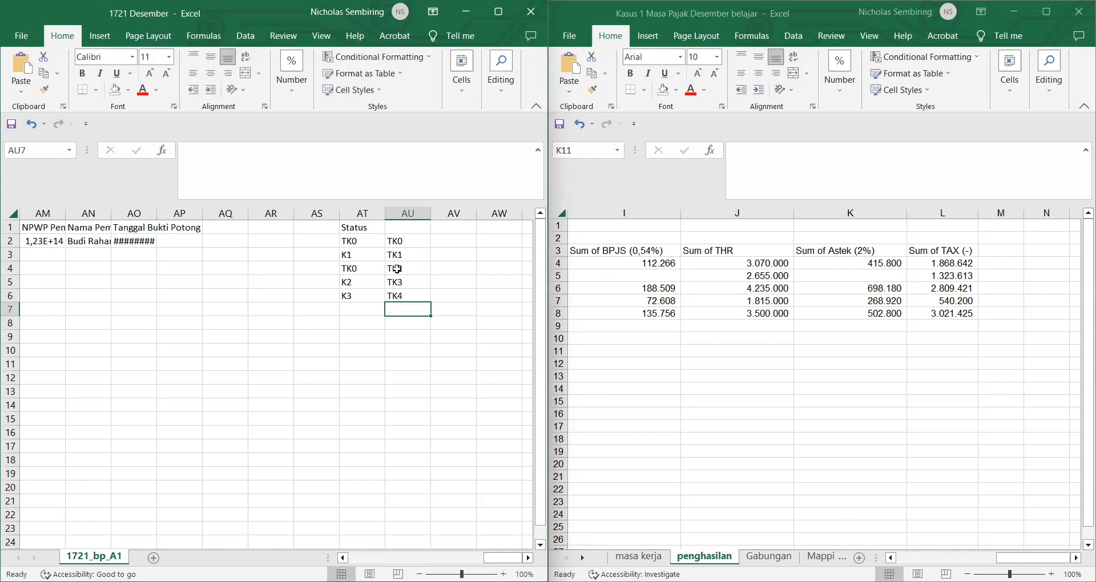
left_click(411, 295)
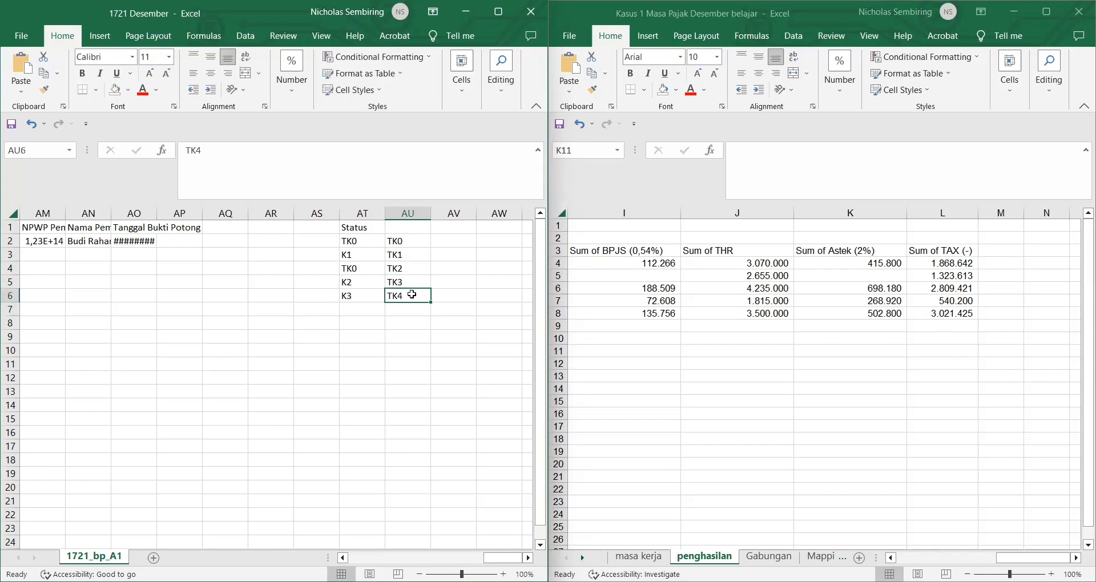
type("K0")
key("Return")
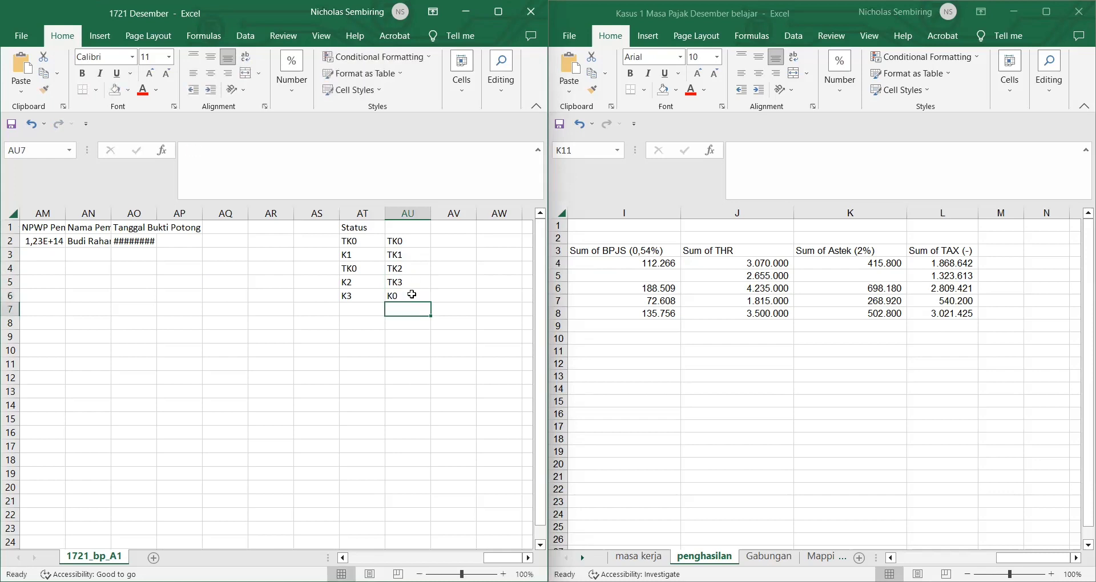
type("K1")
key("Return")
type("K2")
key("Return")
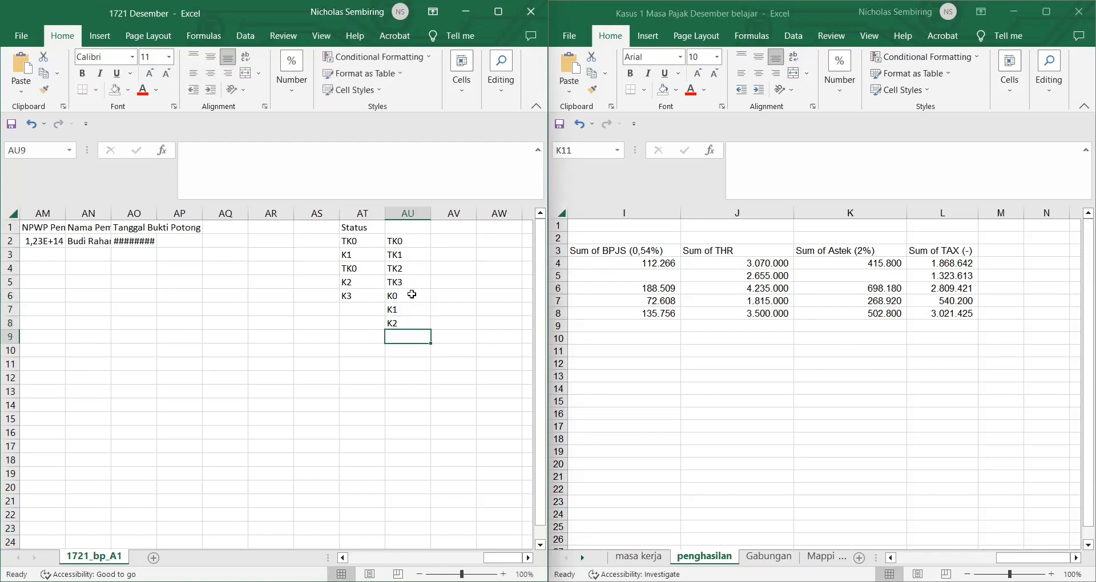
type("K3")
key("Return")
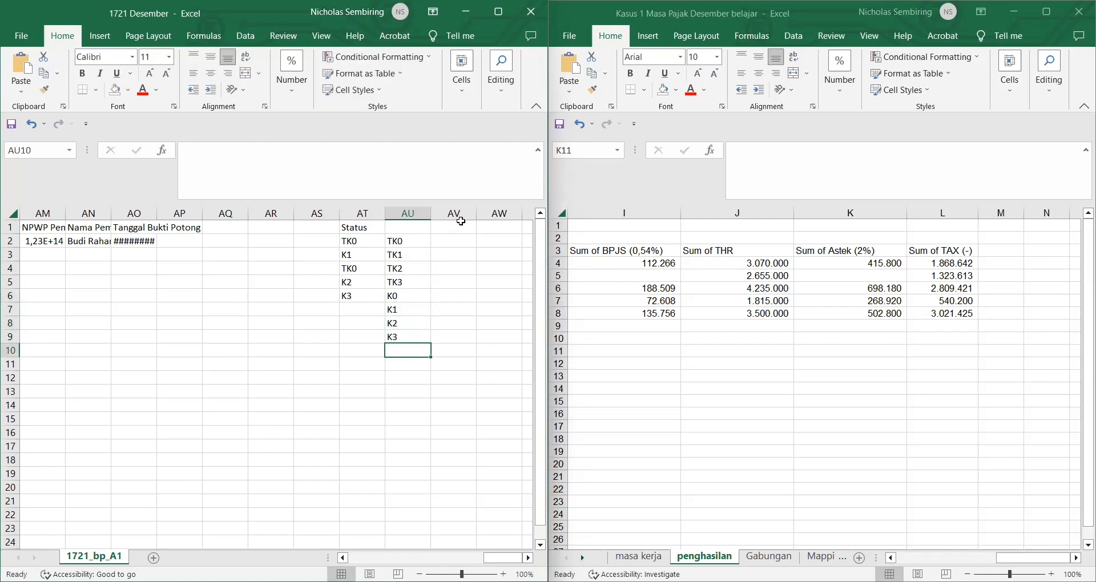
Step: Enter amounts 54000000, 58500000, 63000000, 67500000 for TK0–TK3 in column AV
left_click(462, 244)
type("5")
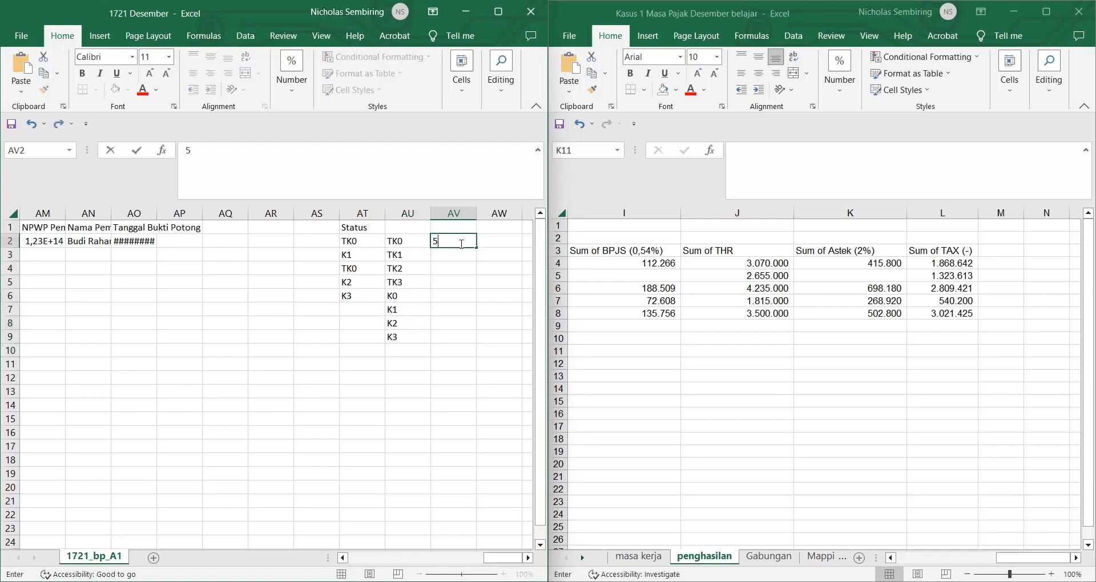
type("4000000")
key("Return")
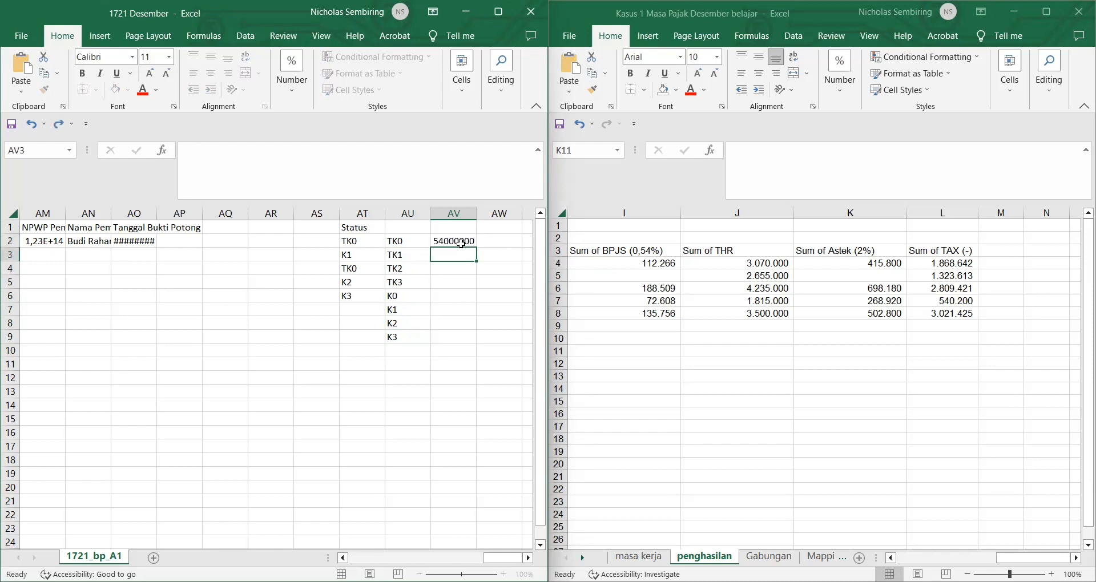
type("5850000")
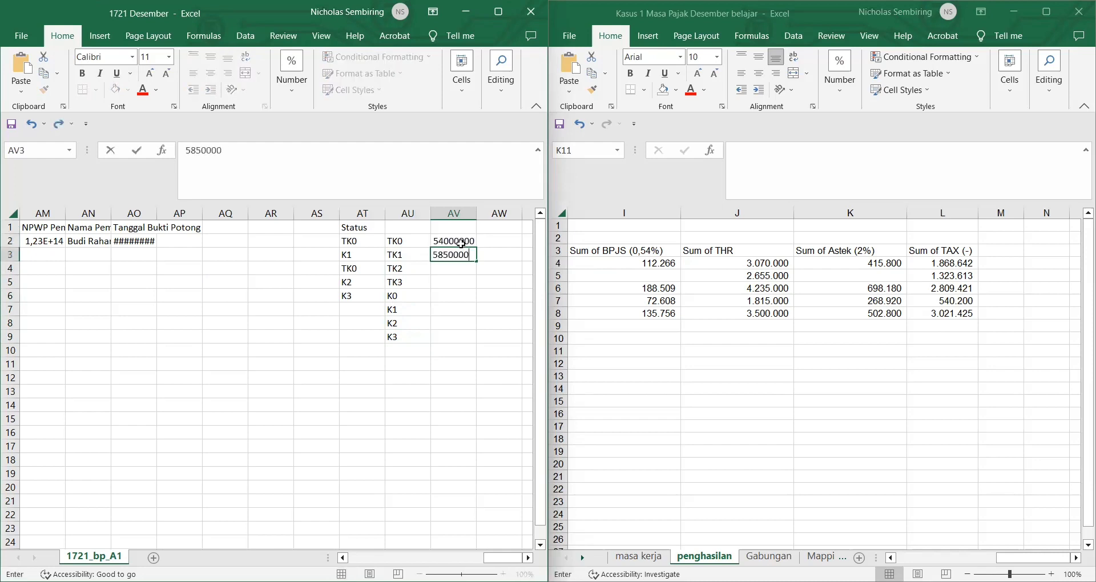
type("0")
key("Return")
type("6300")
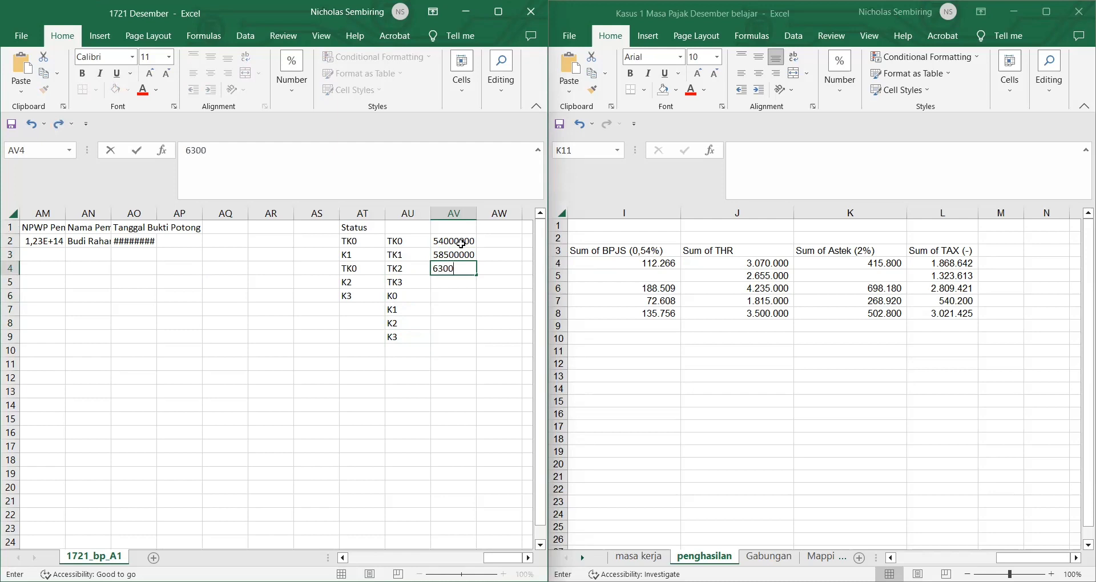
type("0000")
key("Return")
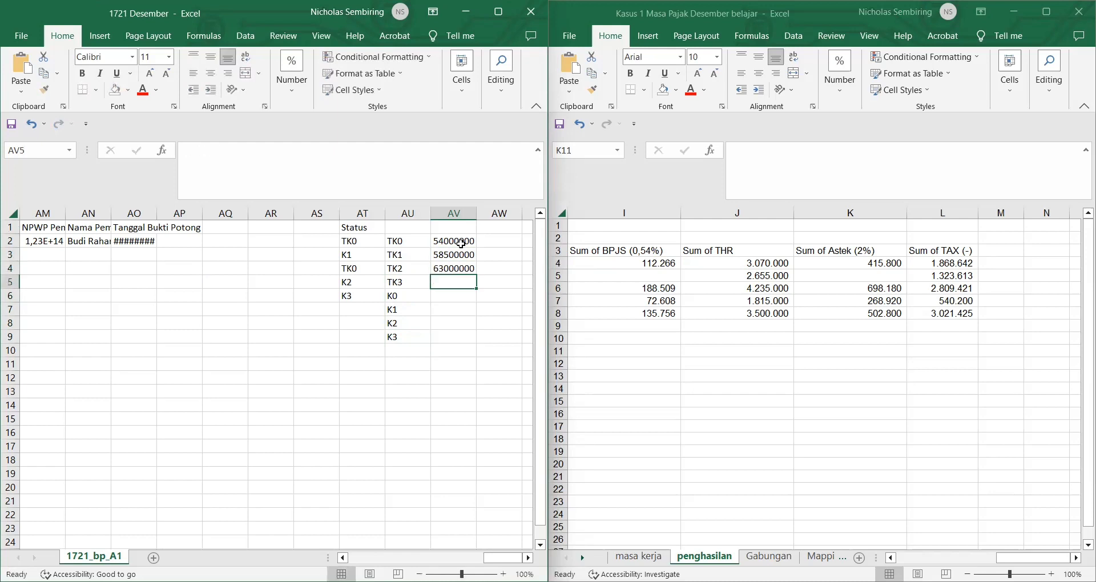
type("67500000")
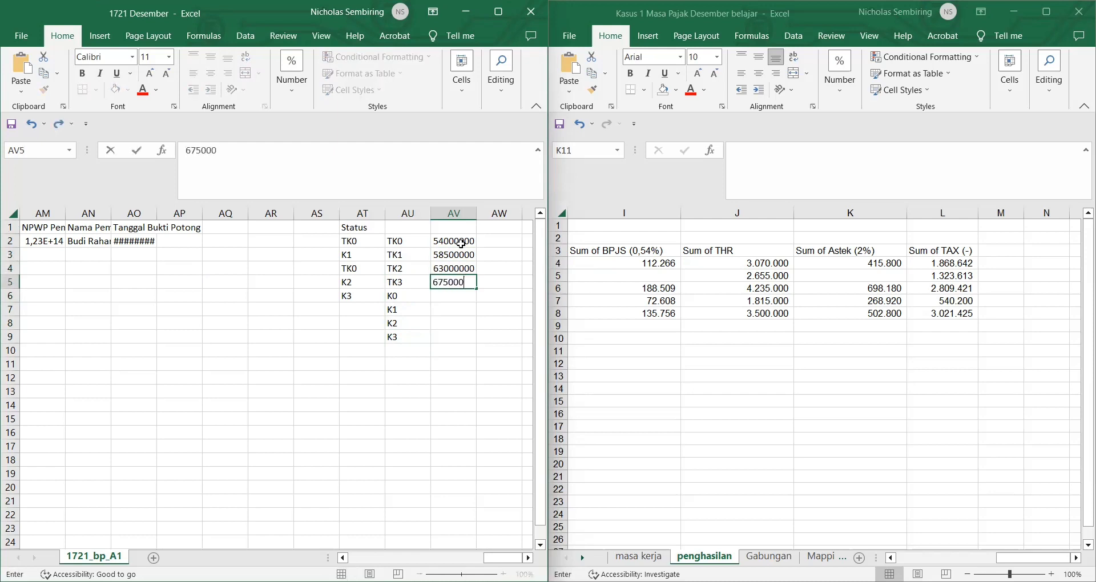
key("Return")
Step: Enter amounts 58500000, 63000000, 67500000, 72000000 for K0–K3 in column AV
type("585")
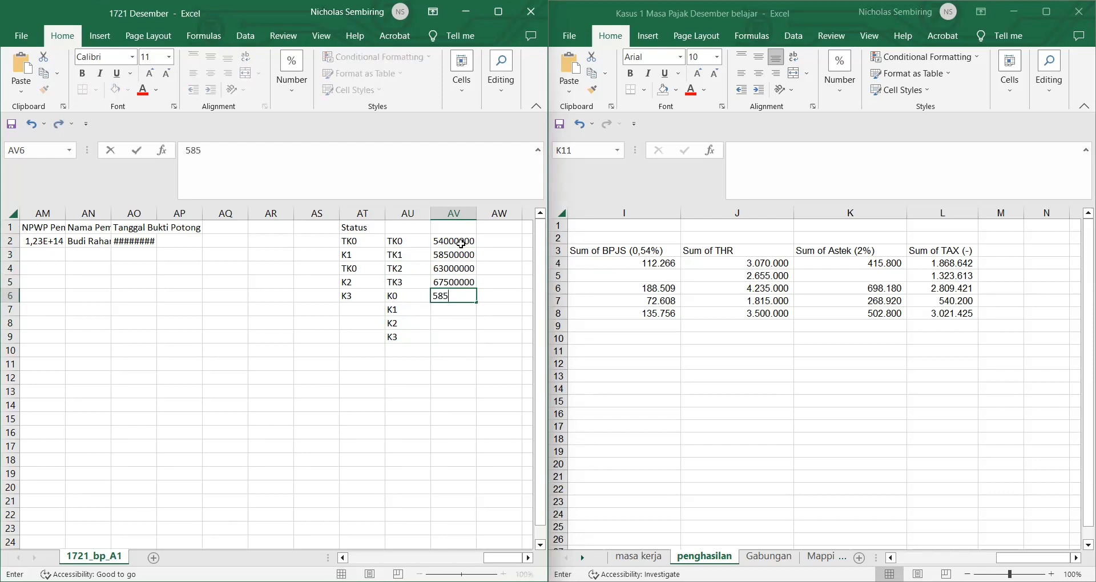
type("00000")
key("Return")
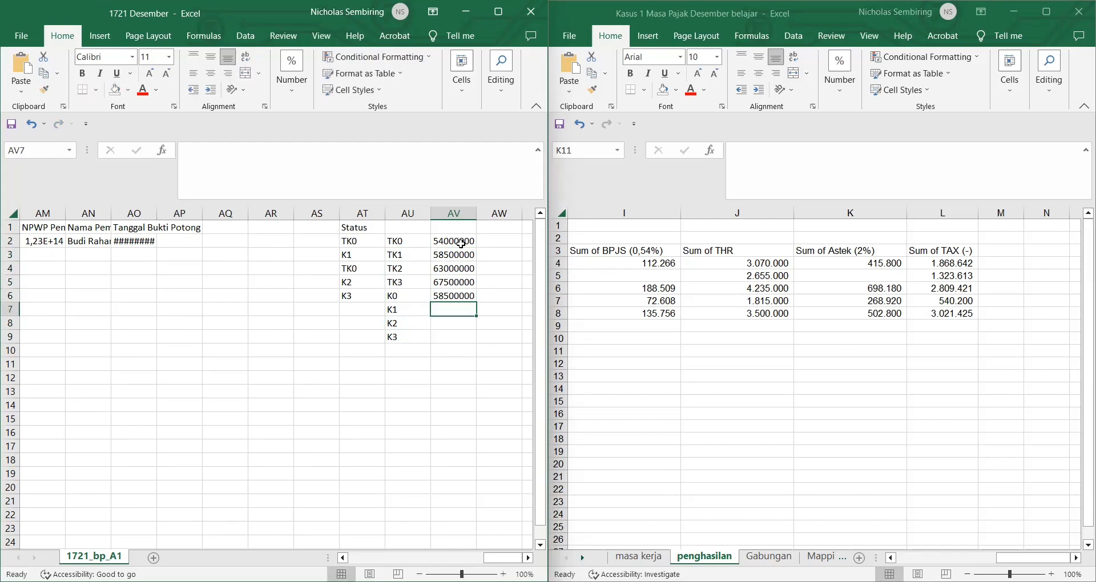
type("63000000")
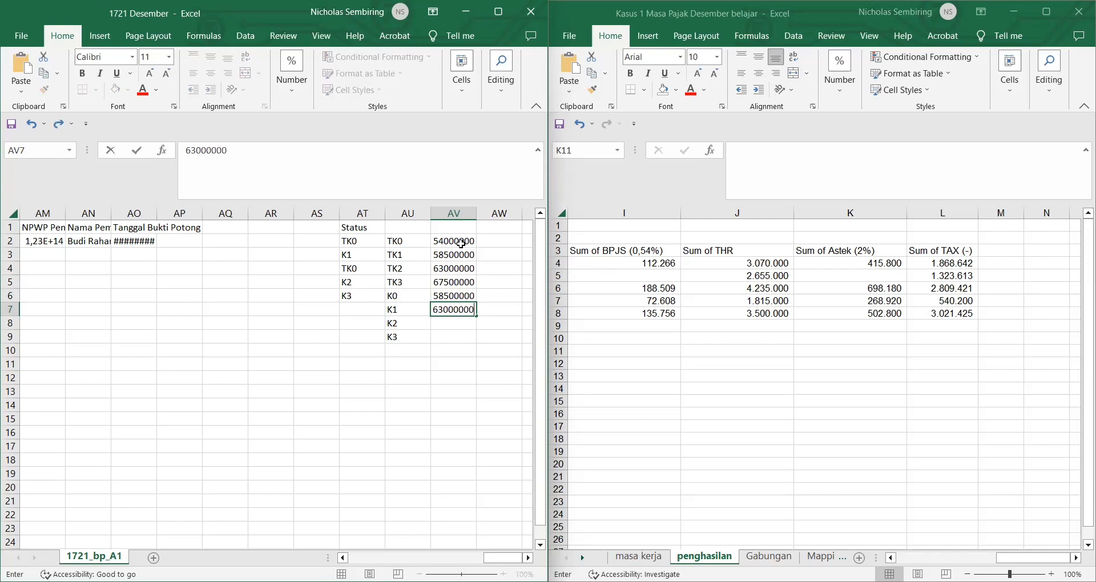
key("Return")
type("67500000")
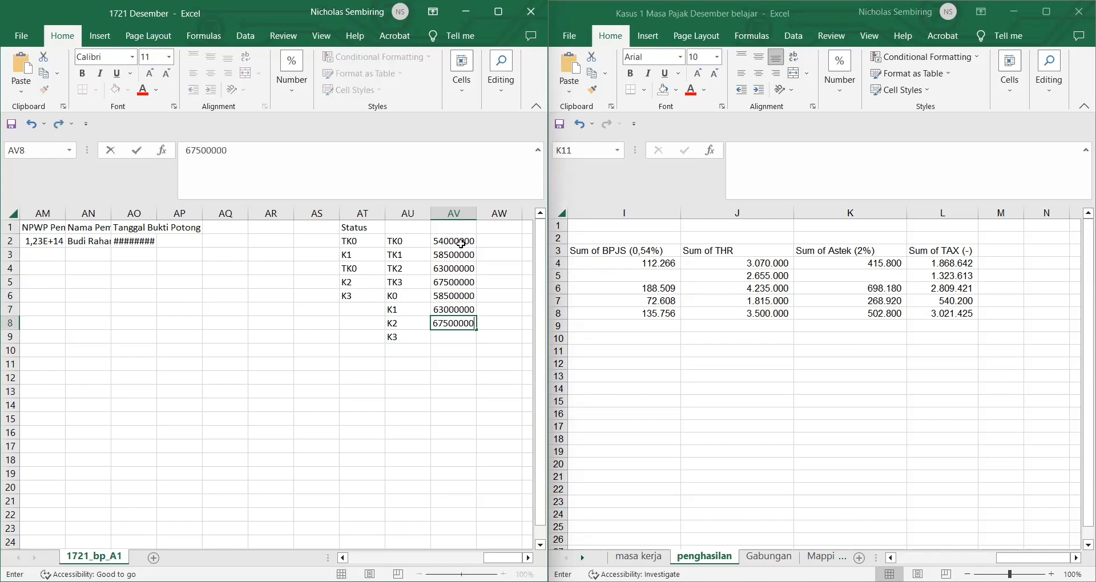
key("Return")
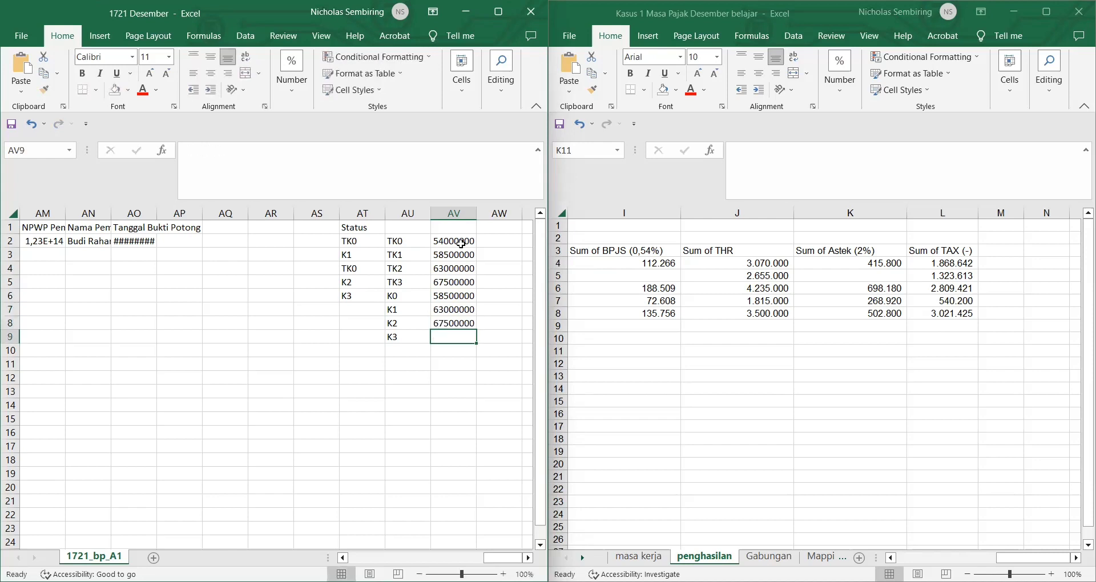
type("7200000")
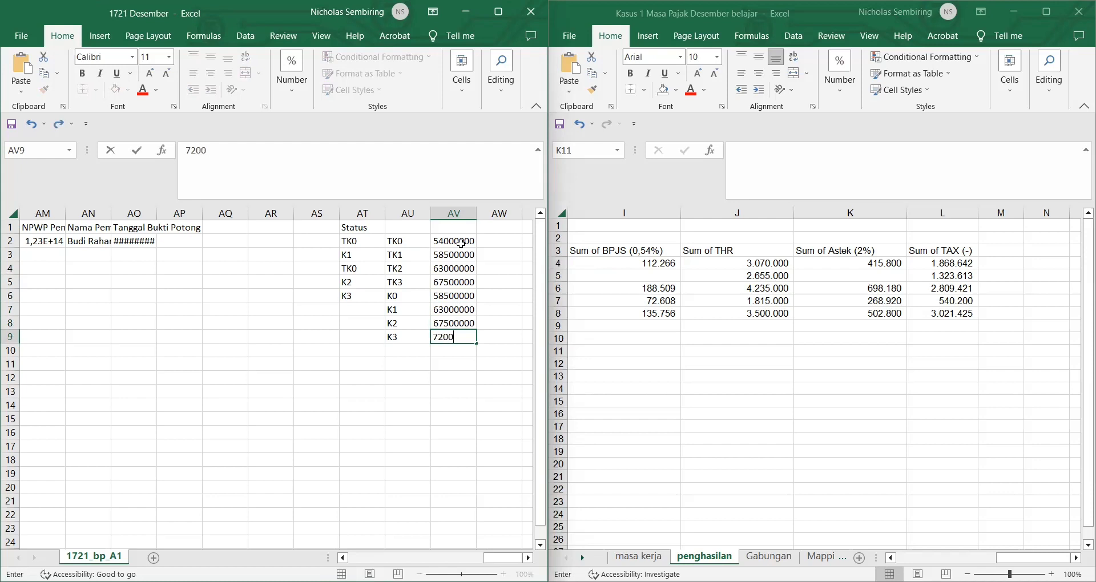
type("0")
key("Return")
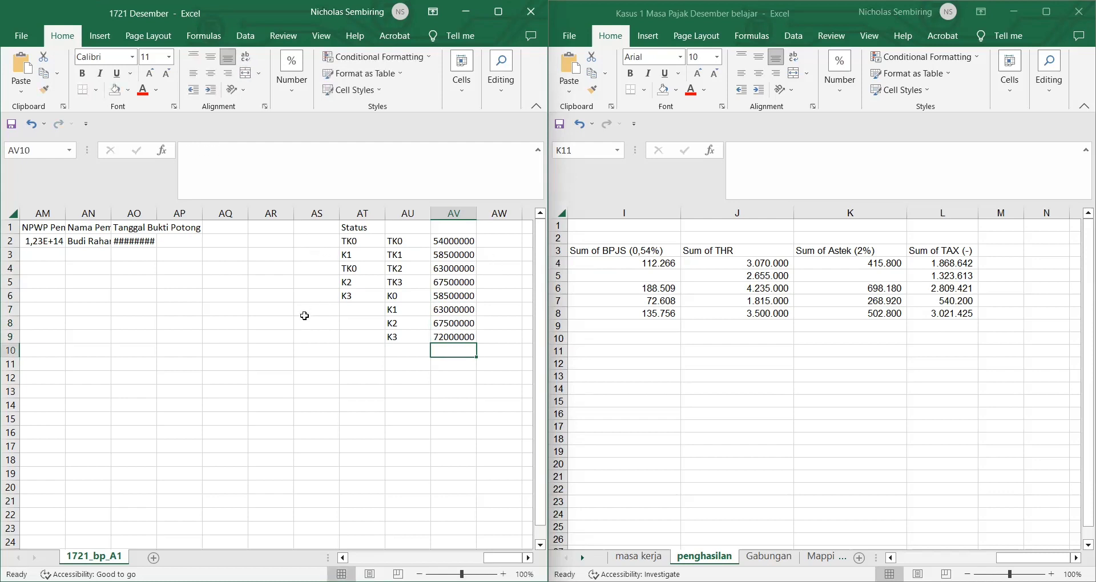
Step: Enter =VLOOKUP(AT2;$AU$2:$AV$9;2;0) in AF2 under Jumlah 15
left_click(304, 316)
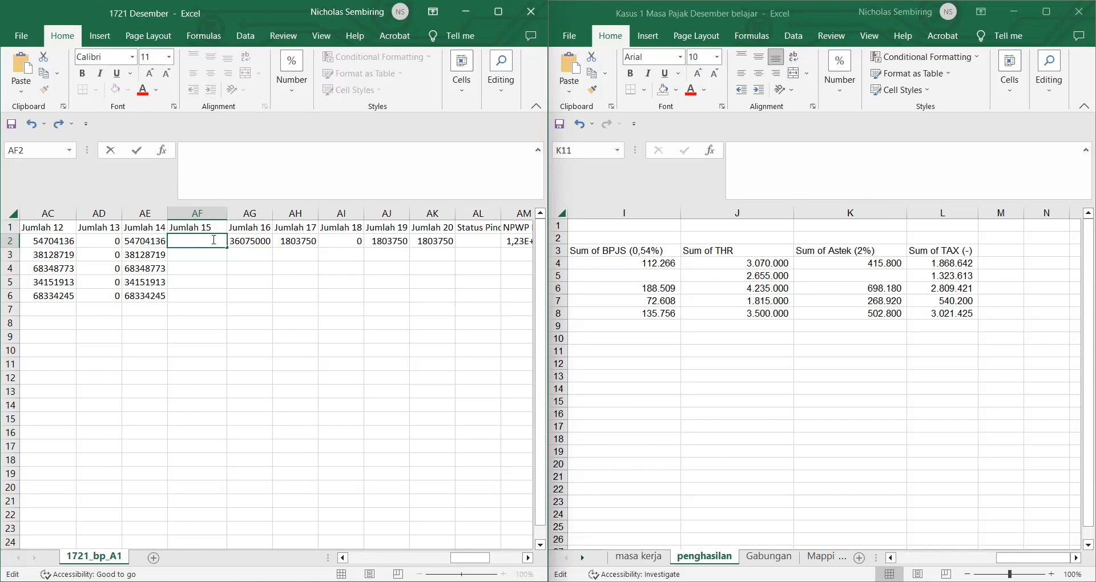
type("=")
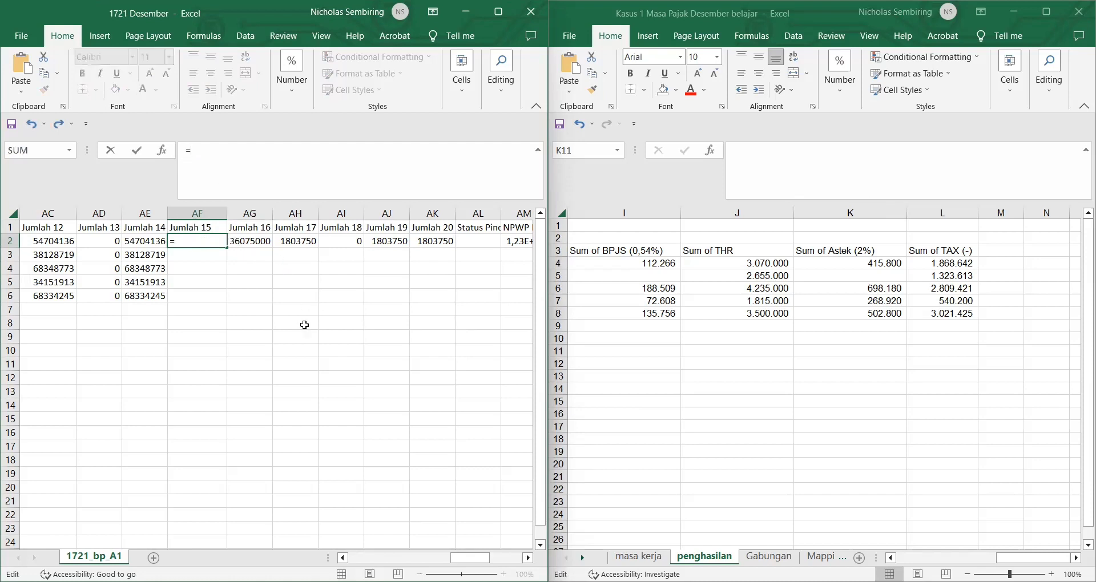
type("VL")
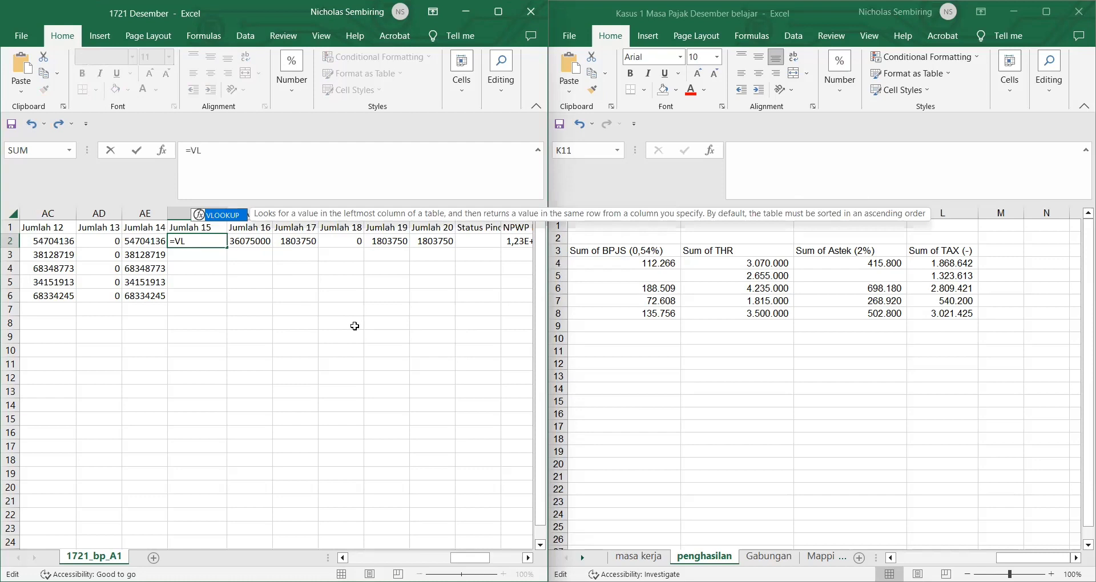
key("Tab")
scroll(368, 343, "right", 5)
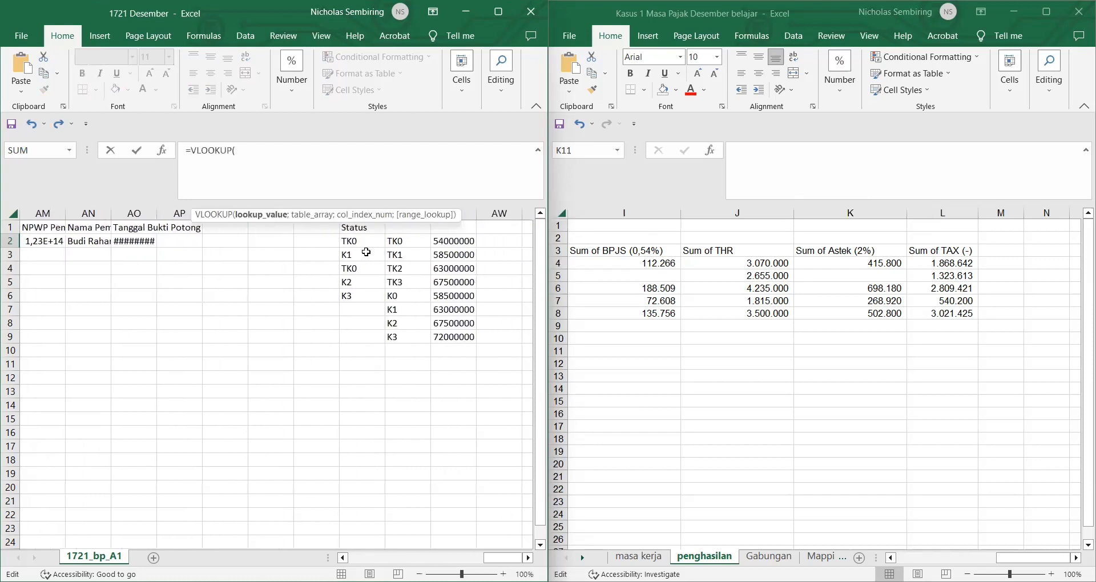
left_click(352, 244)
type(";")
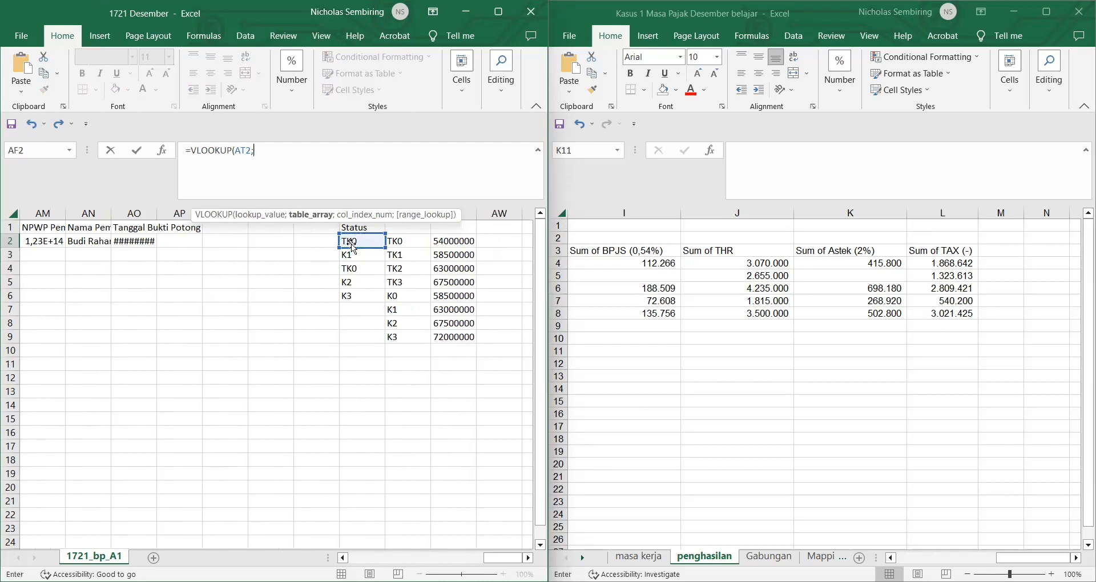
left_click(398, 241)
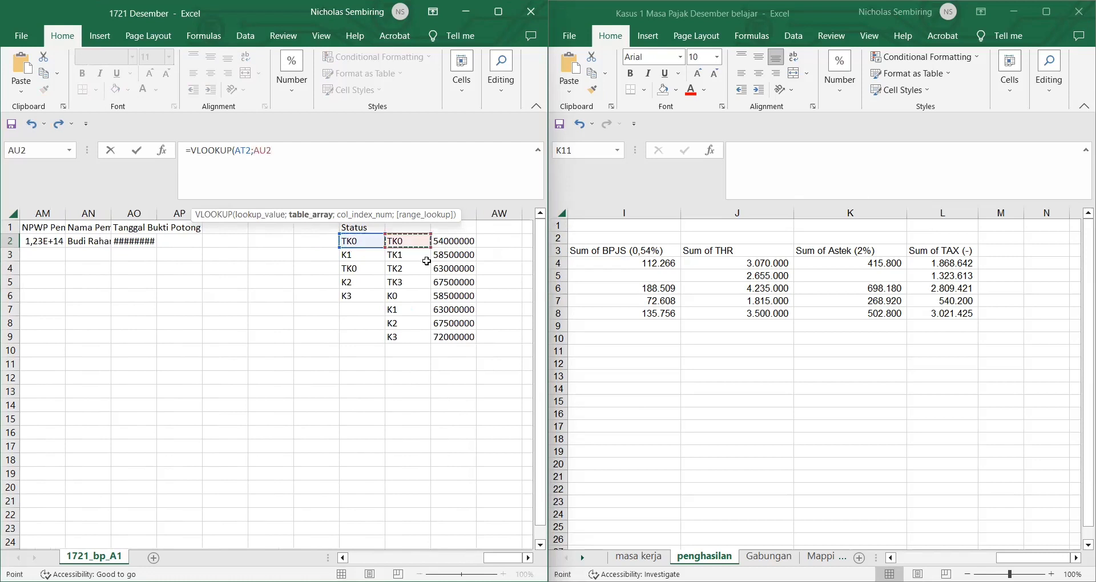
left_click(458, 334, "shift")
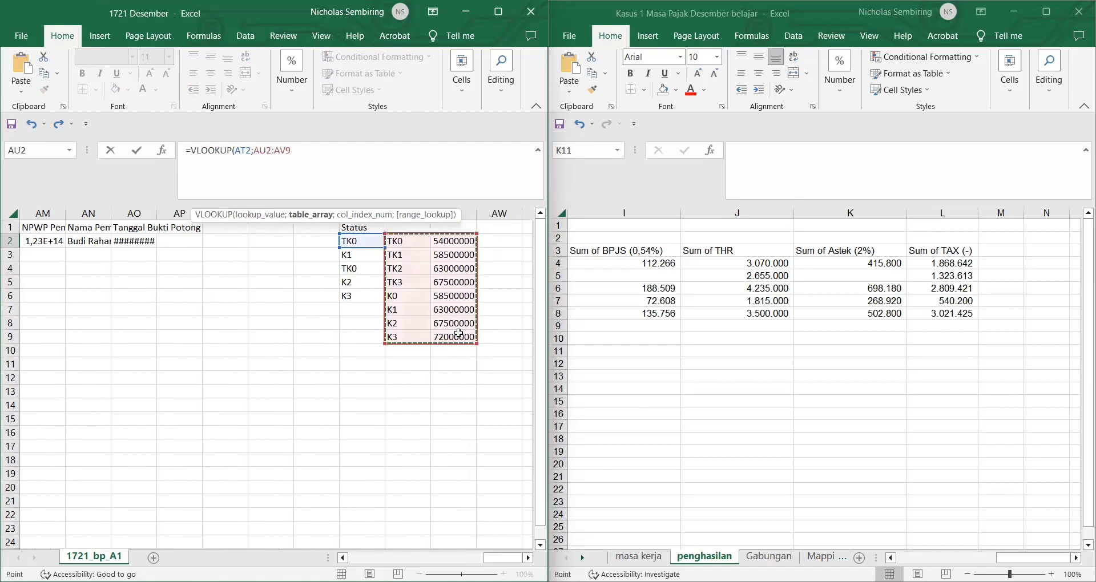
key("F4")
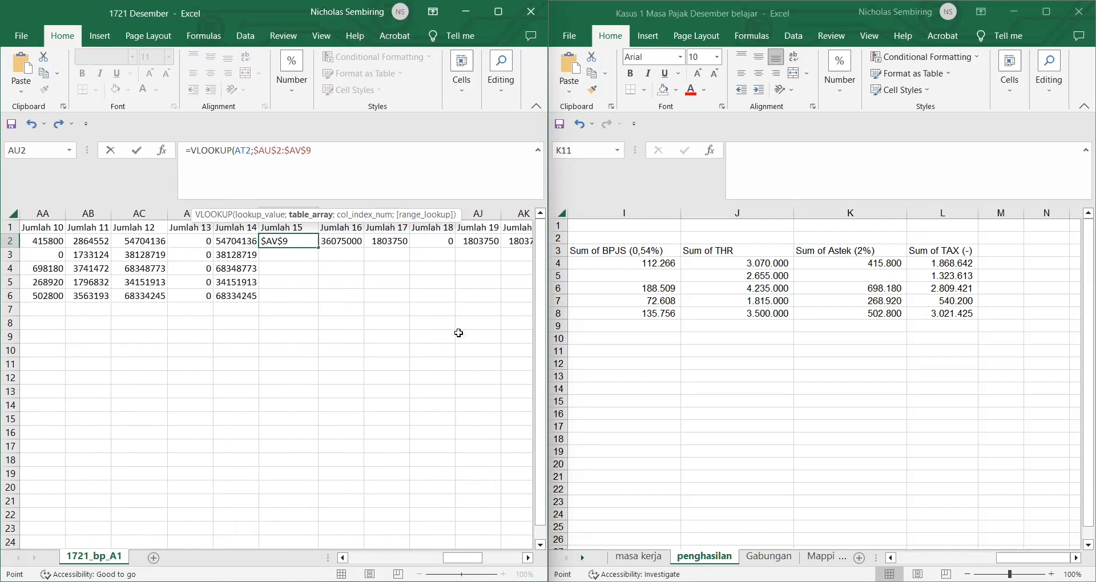
type(";2;0")
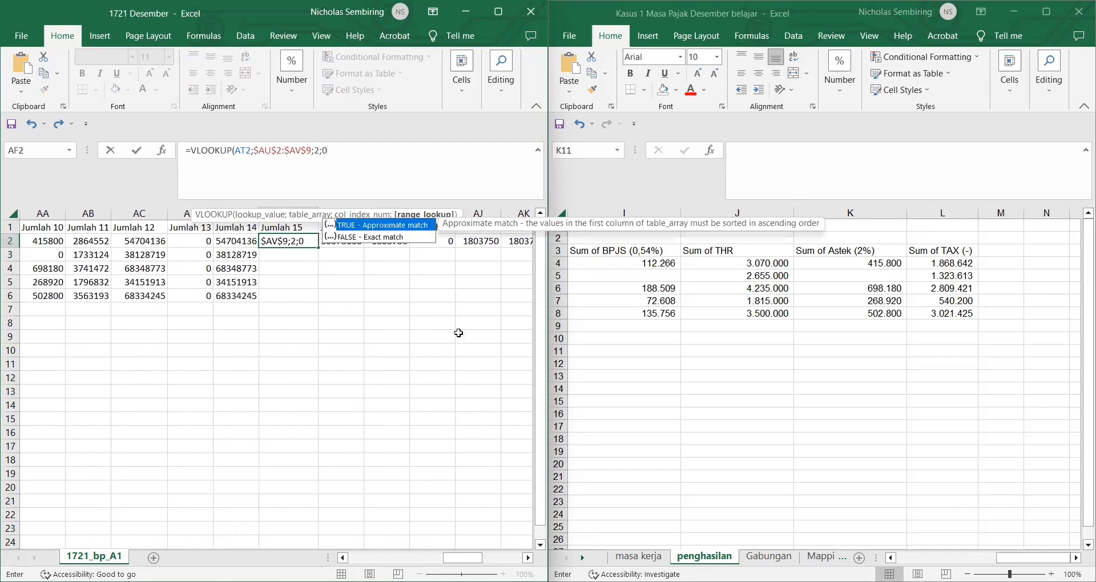
key("Return")
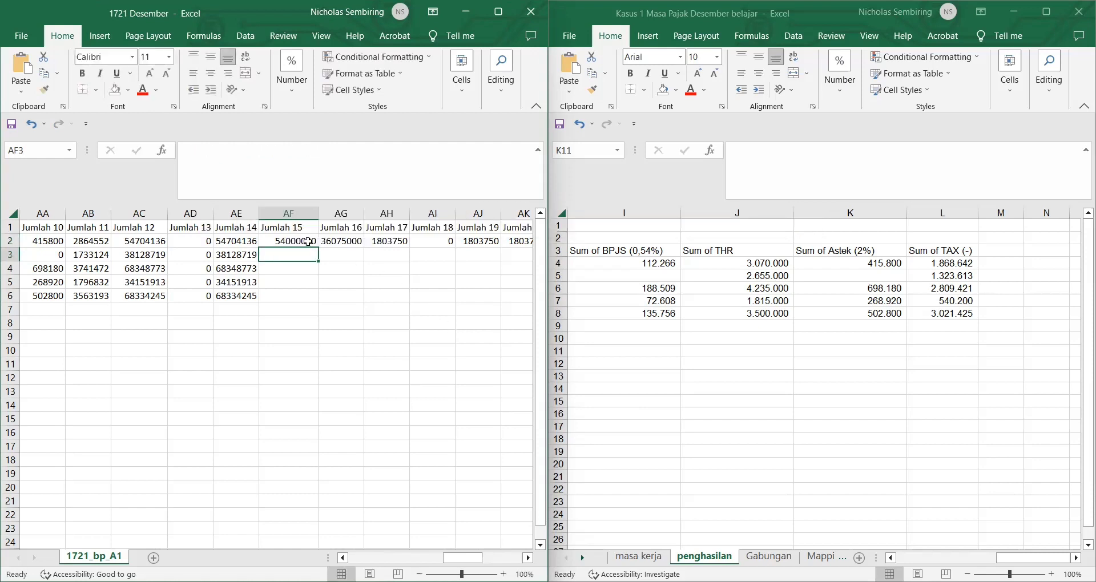
Step: Fill the AF2 lookup formula down through AF6
left_click(309, 243)
double_click(316, 250)
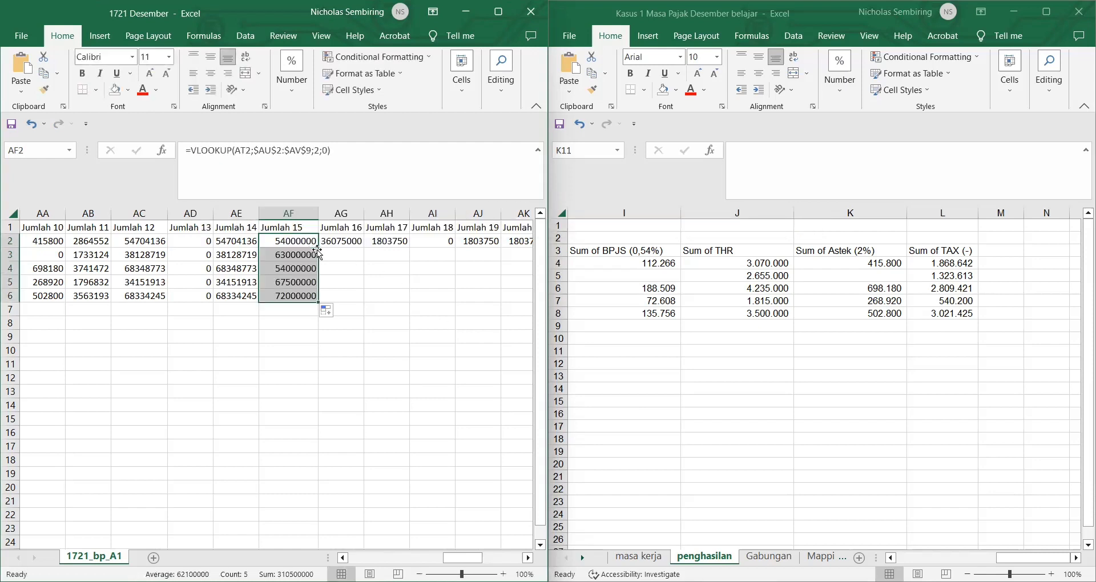
left_click(398, 308)
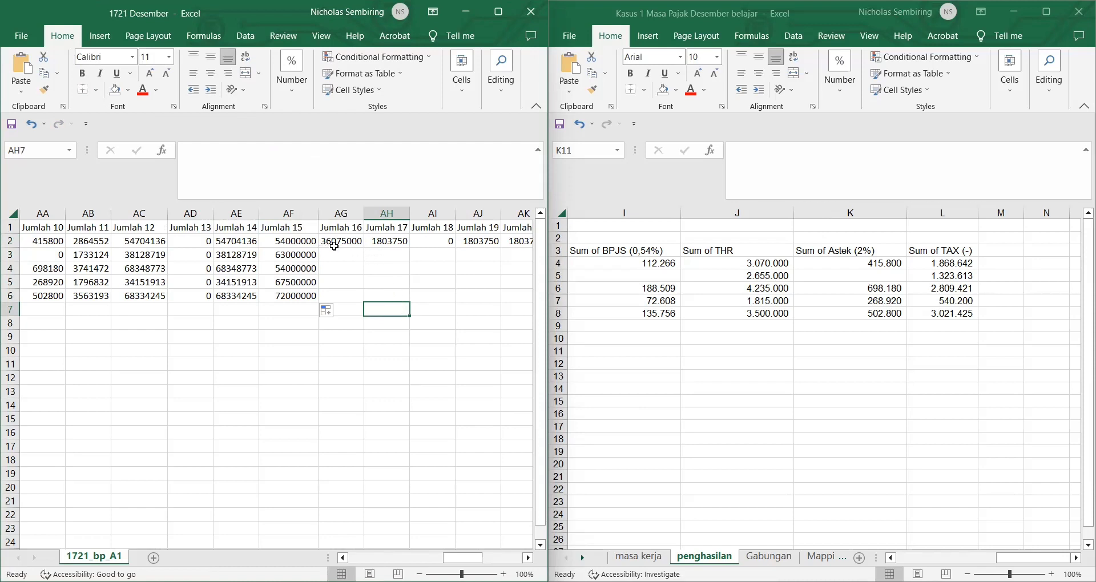
Step: Start an IF formula in AG2 returning 0 when AE2-AF2 is below 0
left_click(334, 246)
left_click_drag(229, 151, 171, 162)
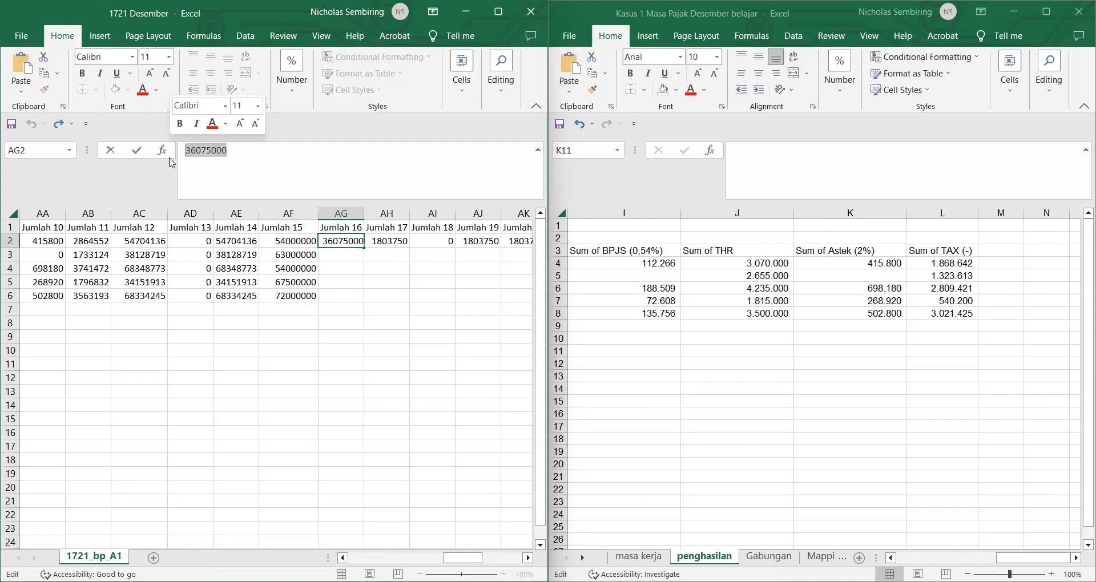
key("BackSpace")
type("=")
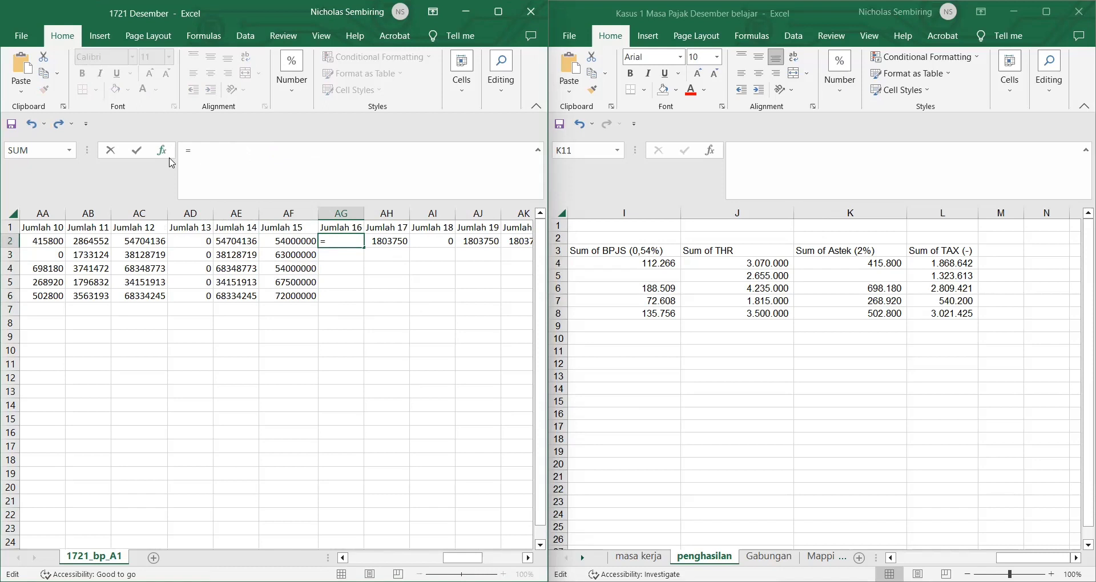
type("IF(")
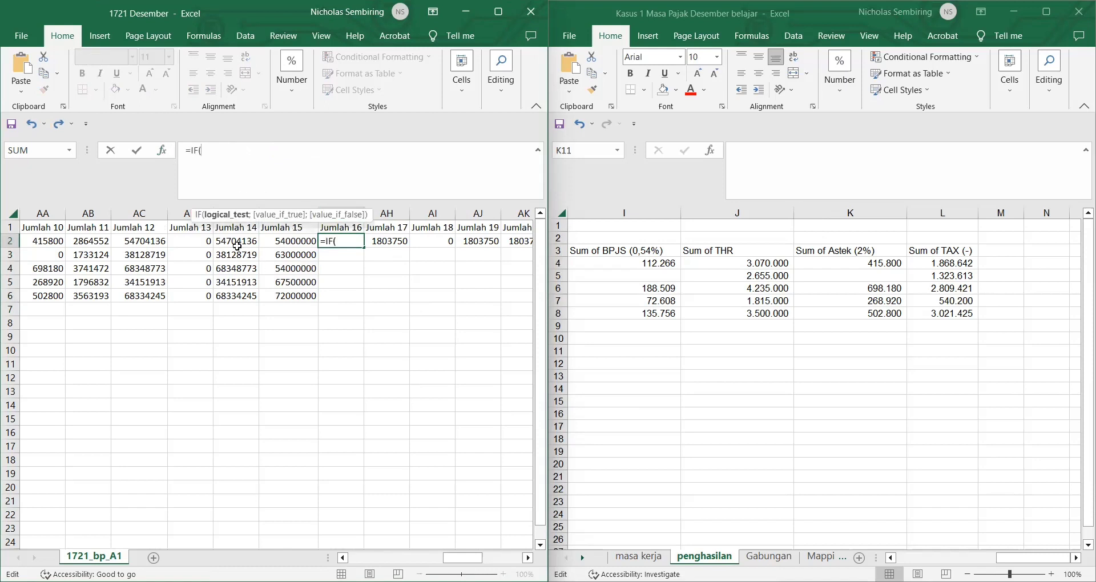
left_click(264, 242)
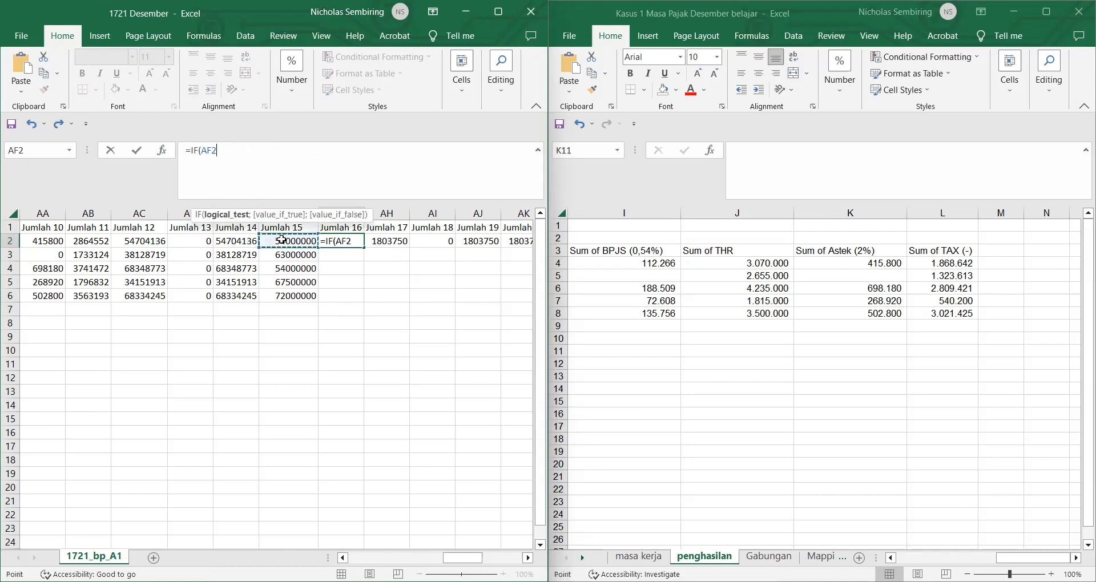
left_click(250, 242)
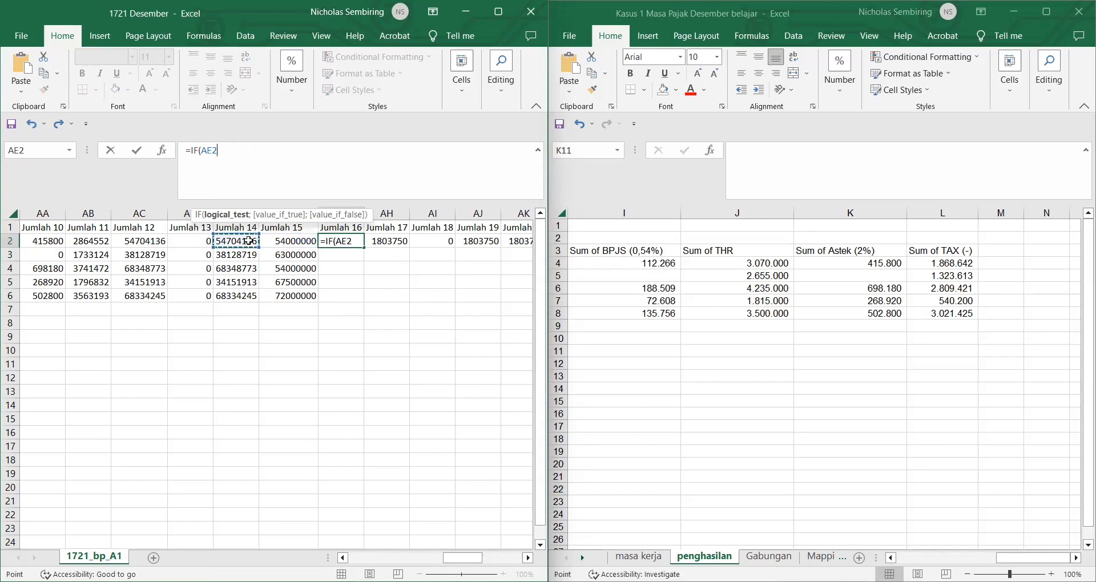
type("-")
left_click(276, 240)
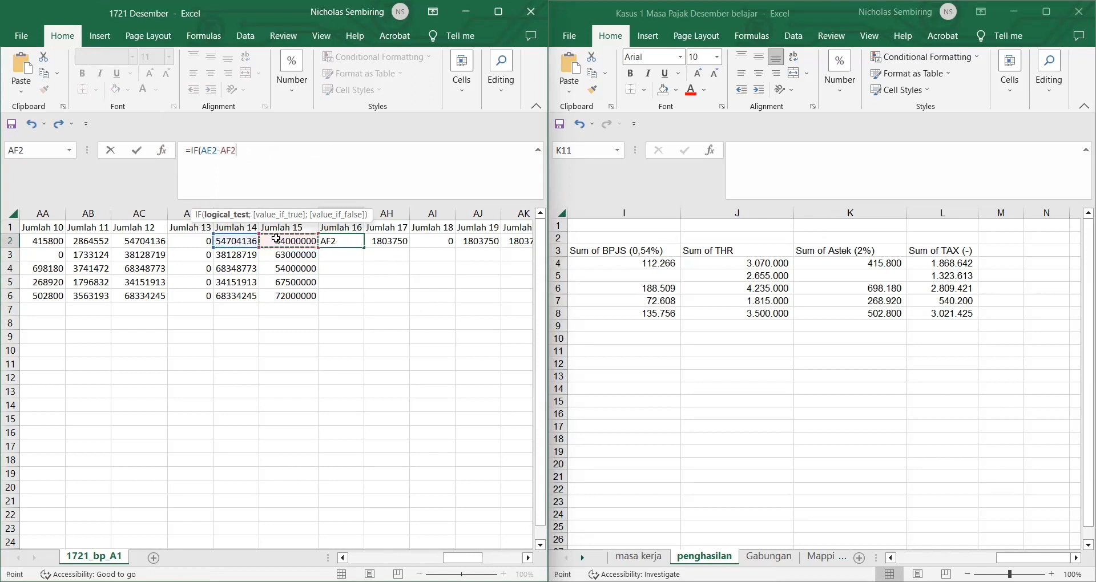
type("<0;0")
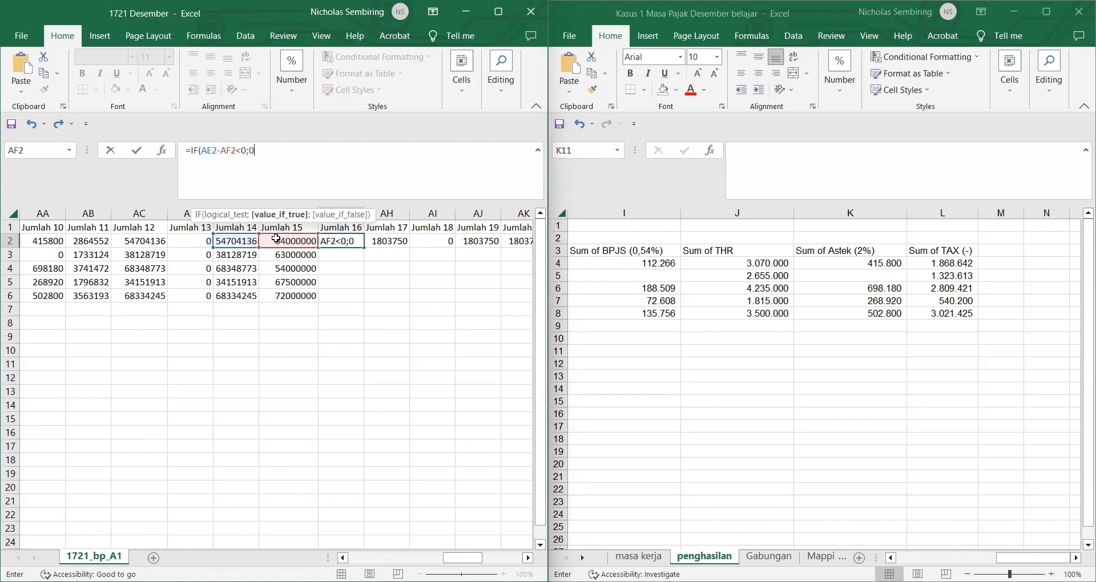
type(";")
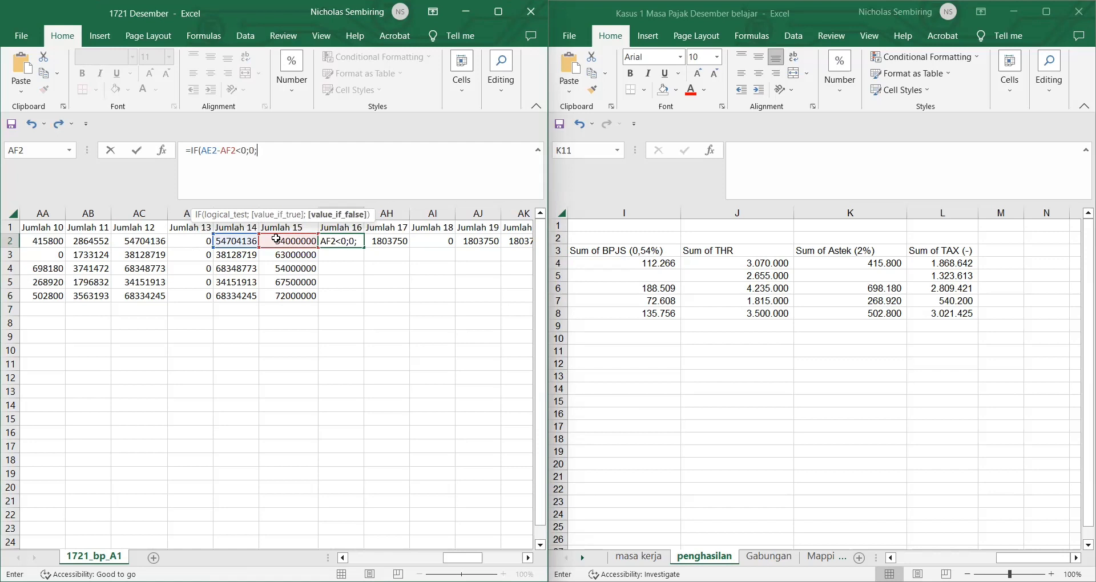
type("Ro")
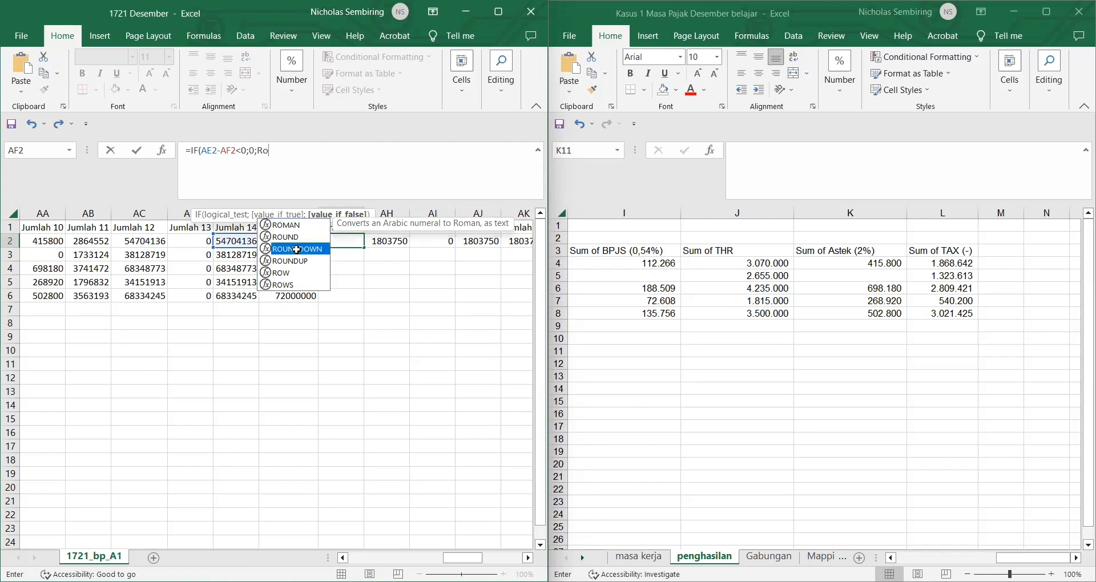
Step: Complete it with ROUNDDOWN(AE2-AF2;-3) and fill the formula down to AG6
double_click(296, 249)
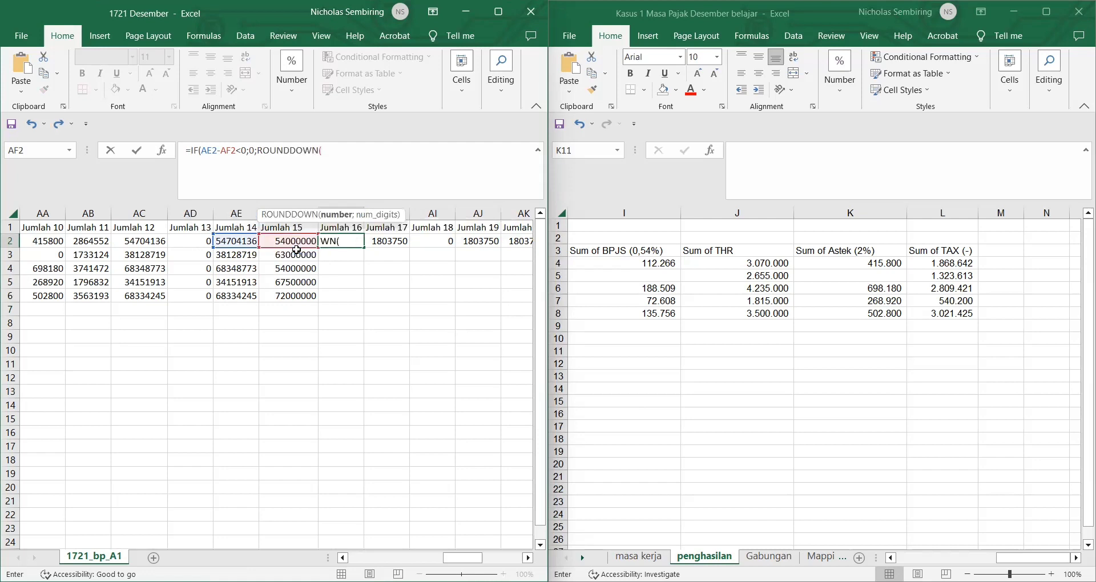
left_click(238, 243)
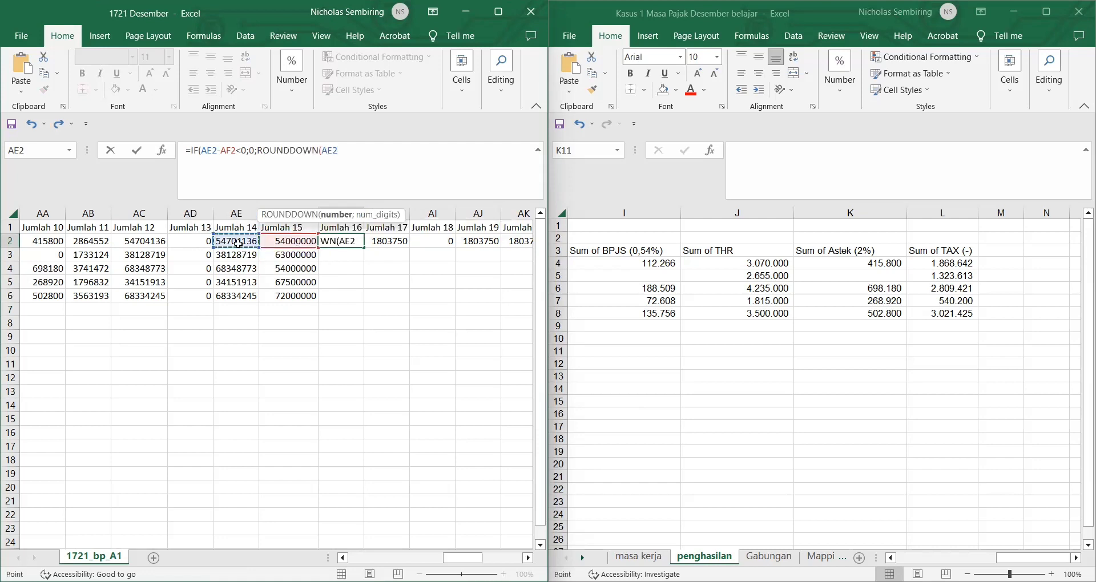
type("-")
left_click(286, 239)
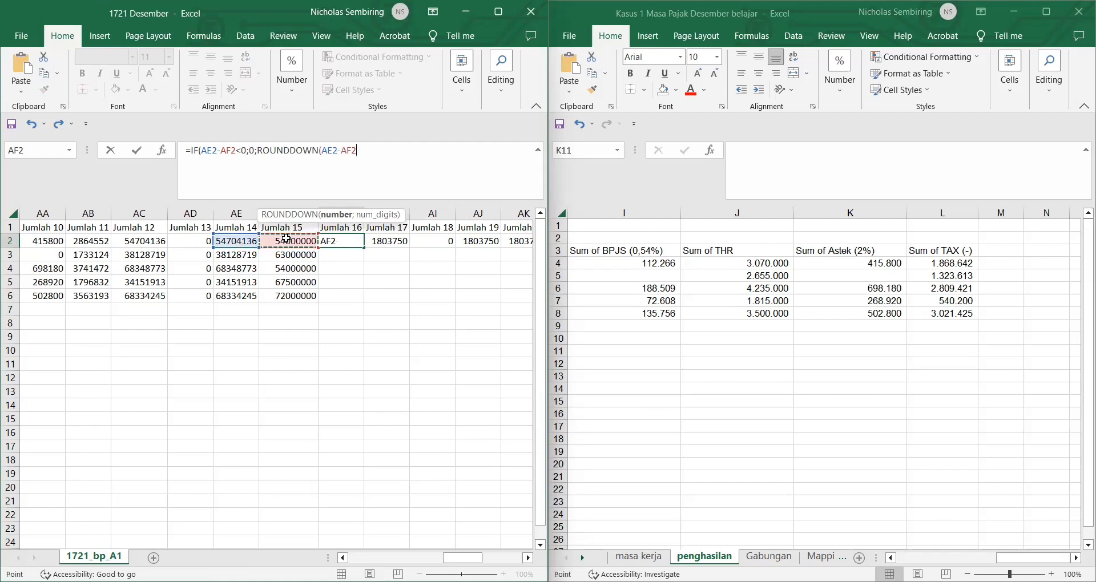
type(";-3)")
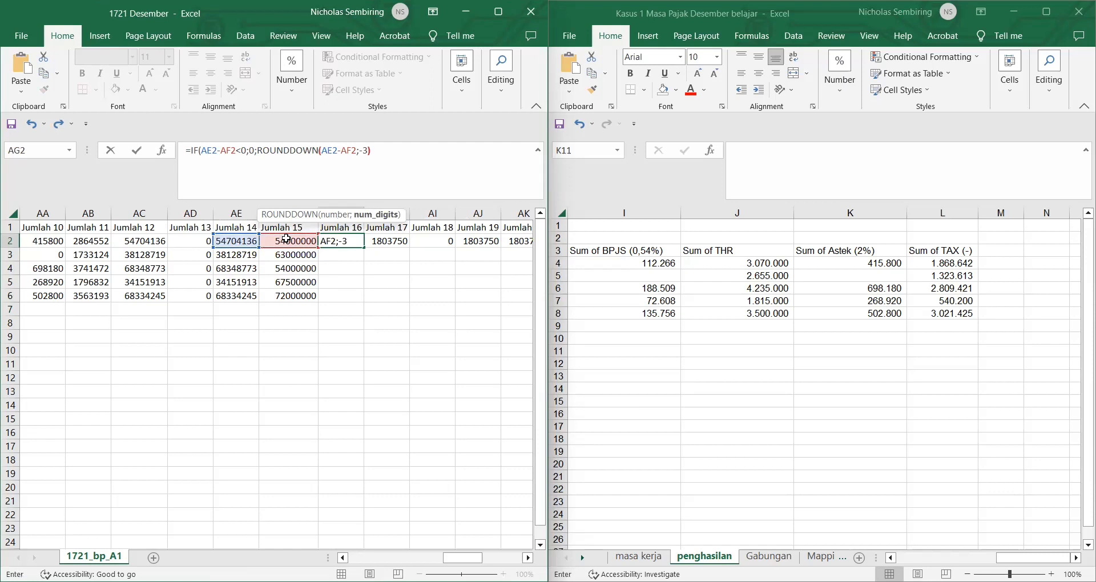
key("Return")
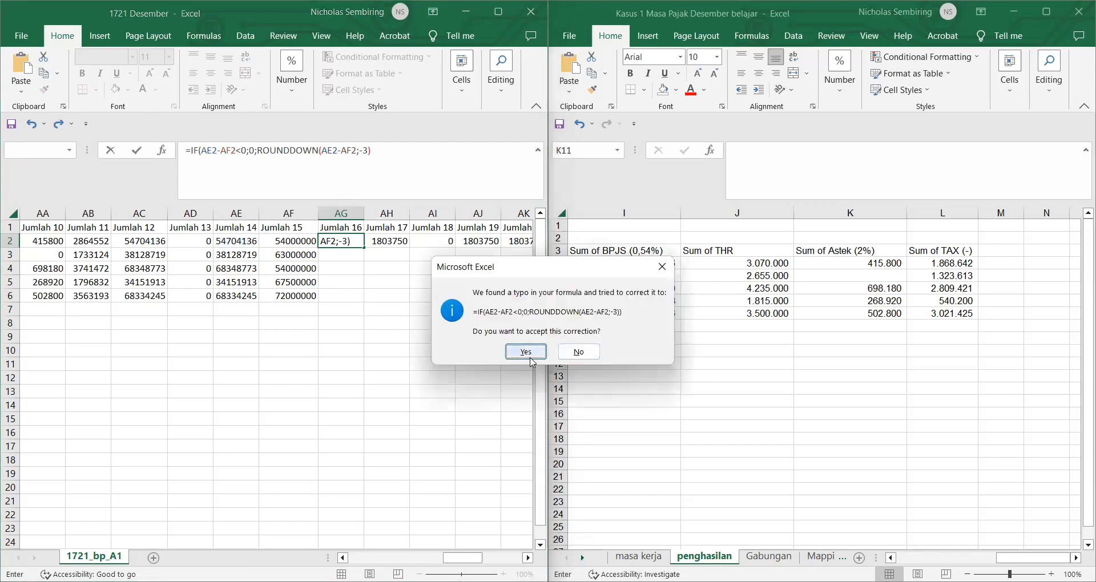
key("Return")
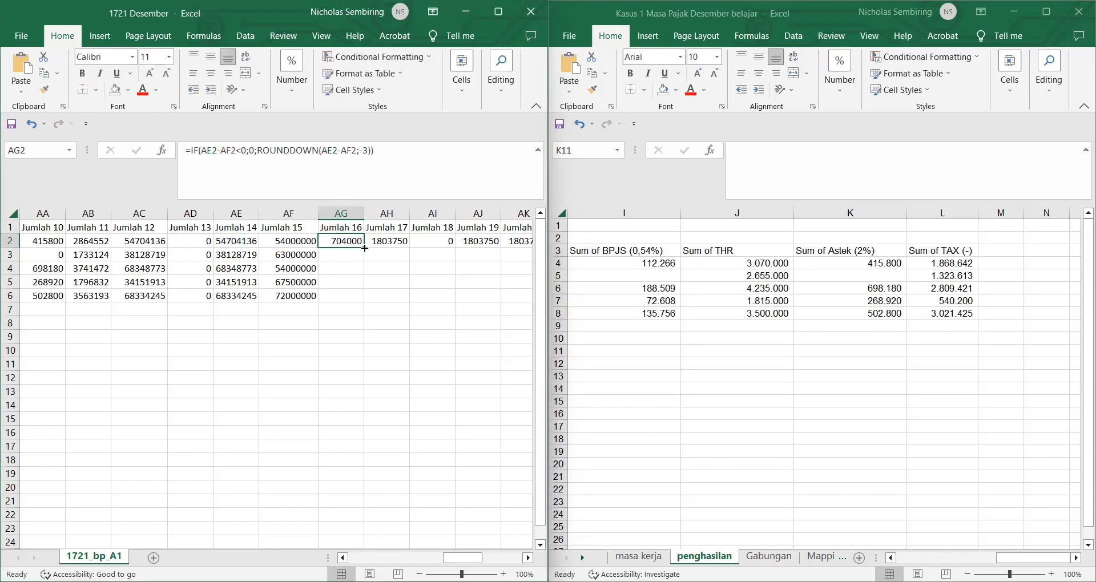
double_click(365, 247)
left_click(394, 270)
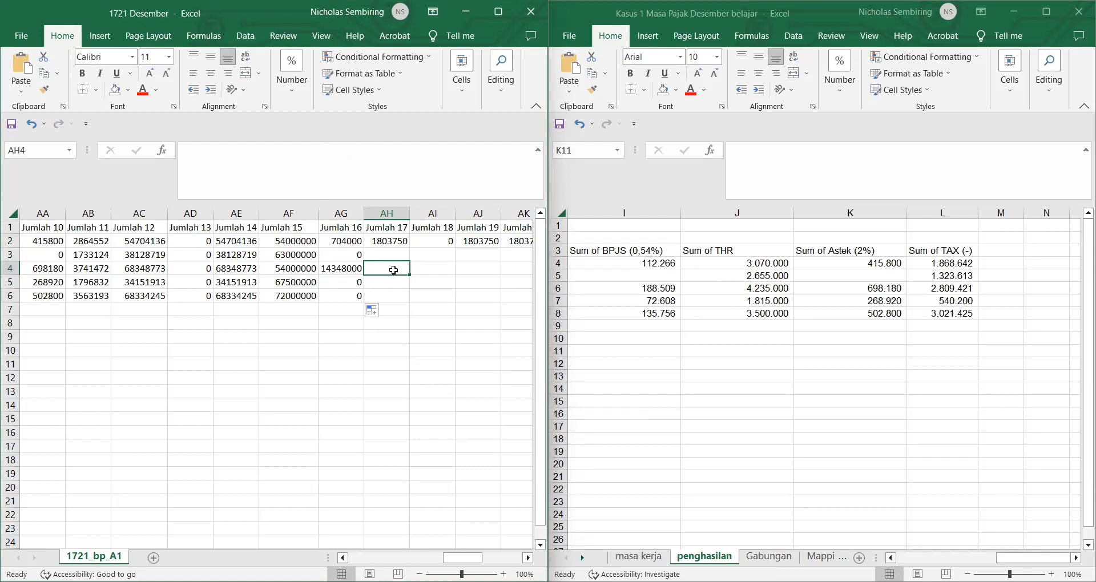
Step: Add headers NPWP and Ada NPWP in AW2 and AX2
right_click(497, 324)
left_click(448, 311)
scroll(448, 311, "right", 5)
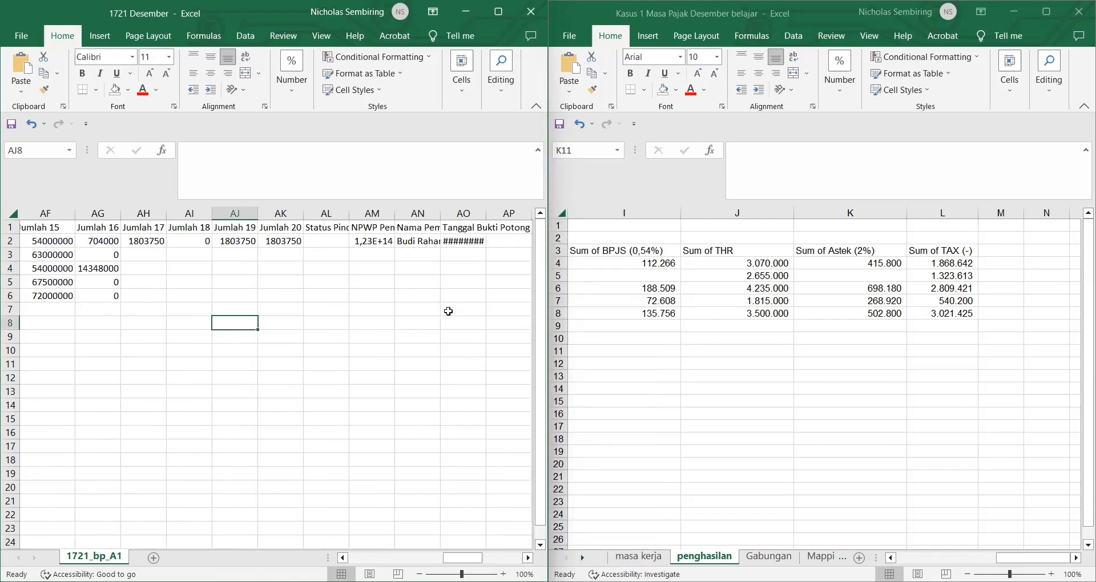
scroll(308, 277, "right", 3)
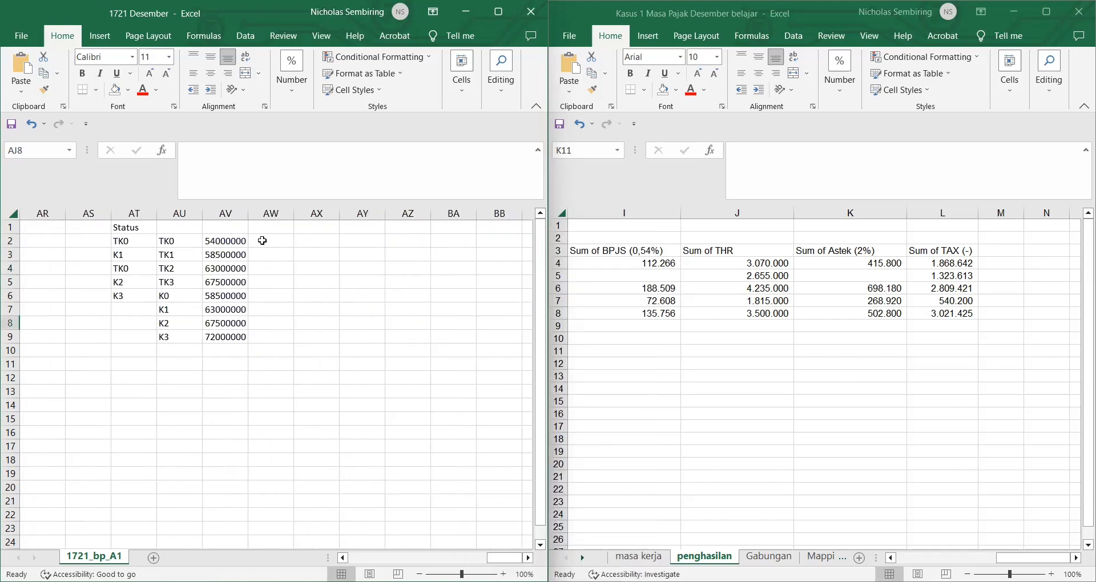
left_click(262, 240)
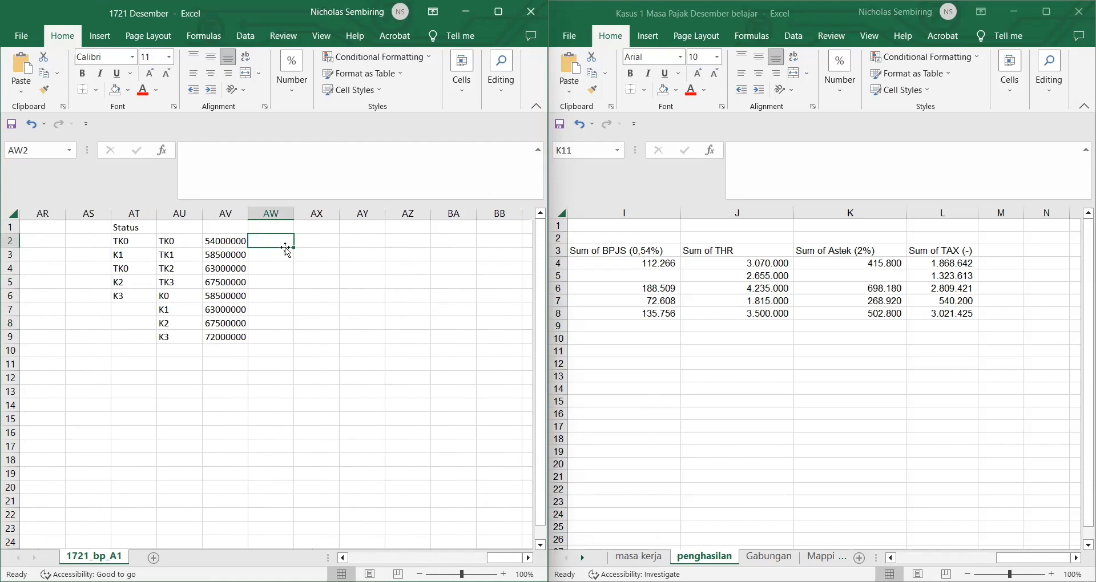
type("NPWP")
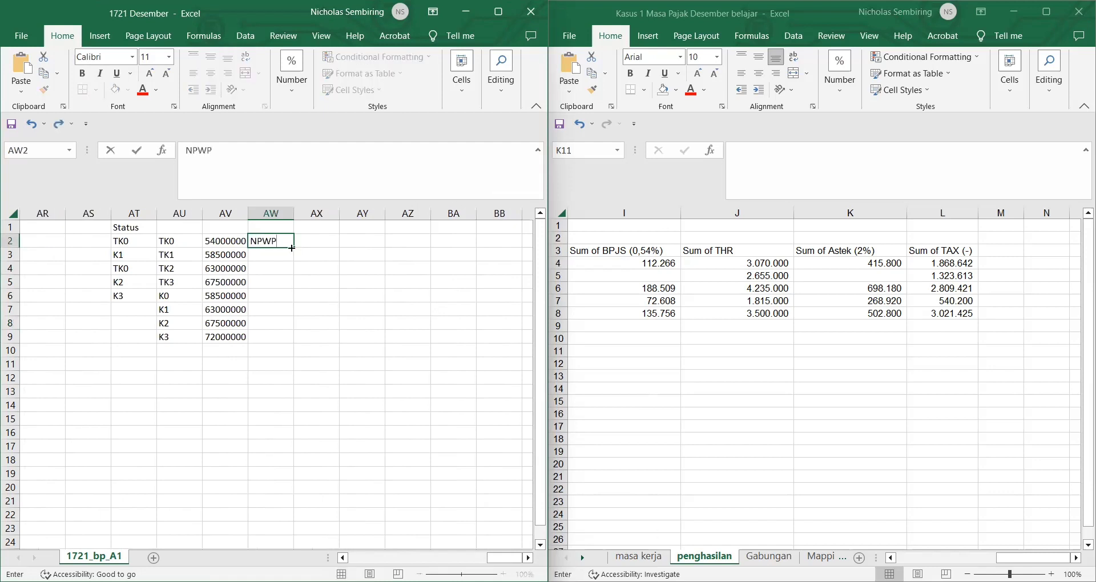
key("Tab")
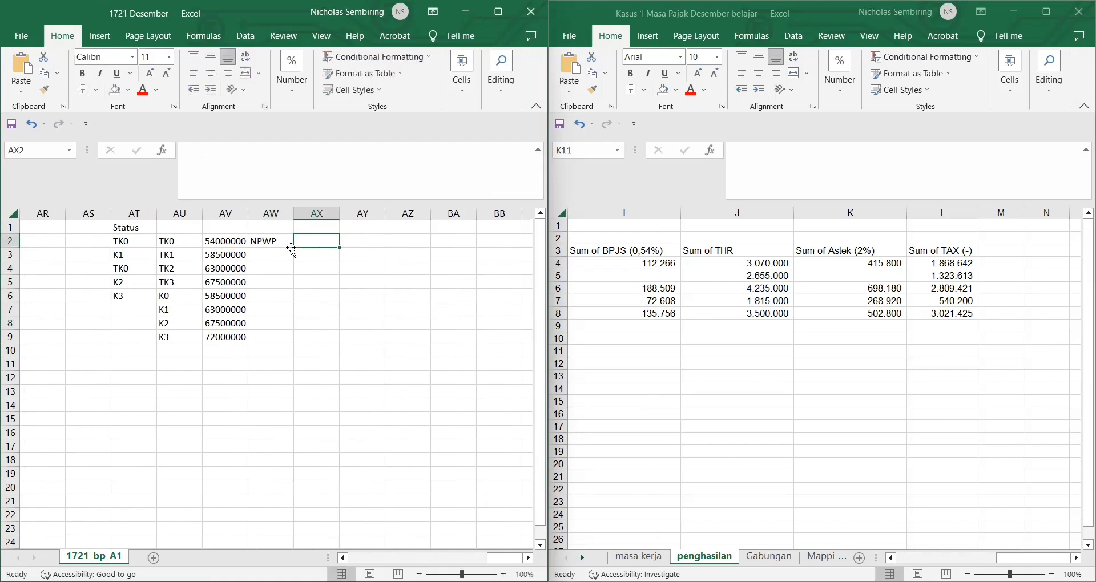
type("Ada N")
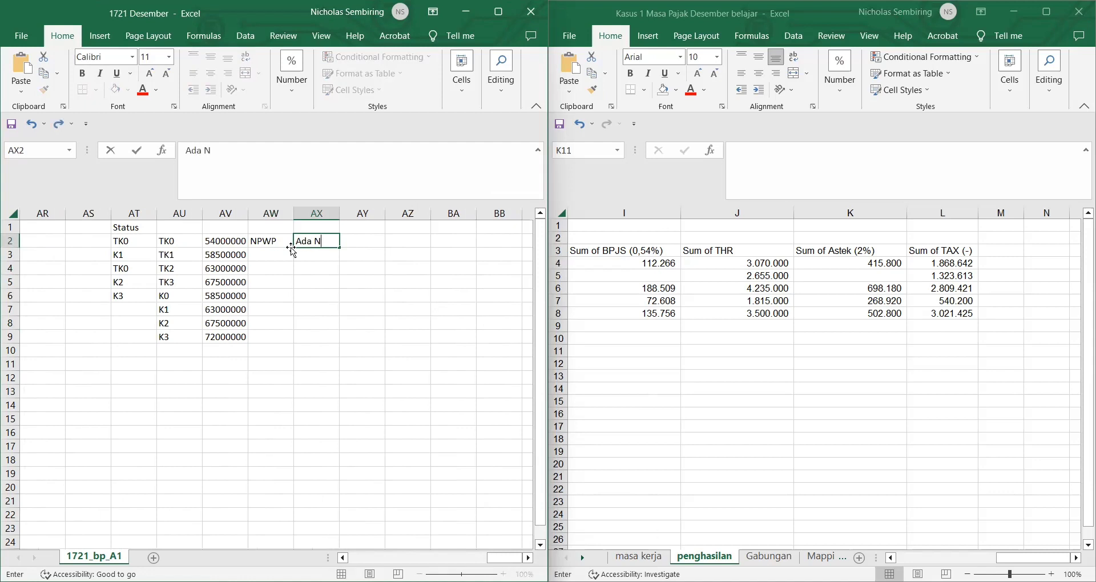
type("PWP")
key("Return")
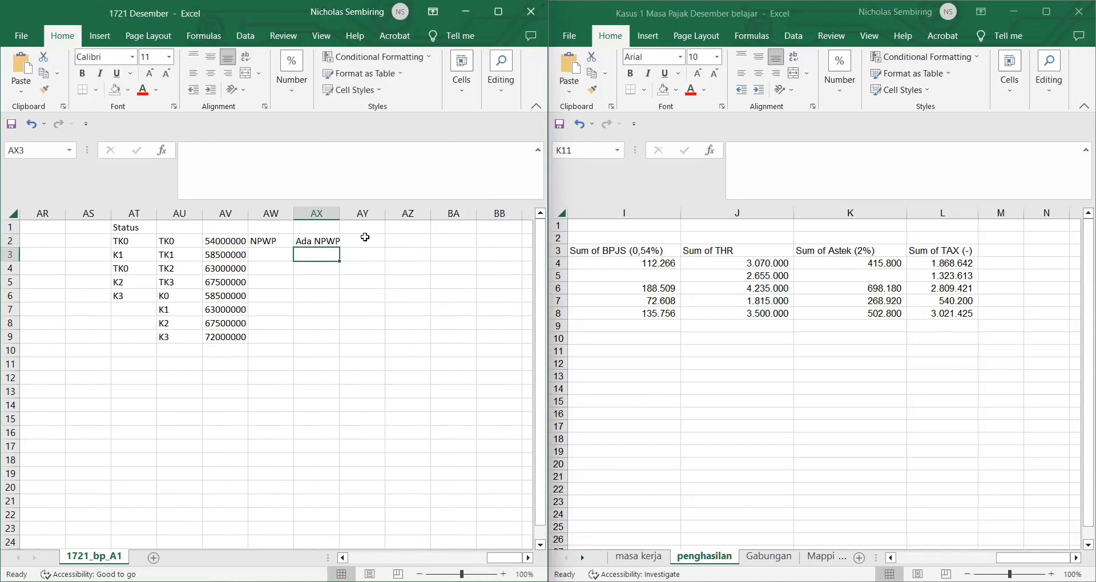
Step: Add Tidak ada NPWP in AY2, autofit its column, and Masa Kerja in AZ2
left_click(366, 238)
type("tIDA")
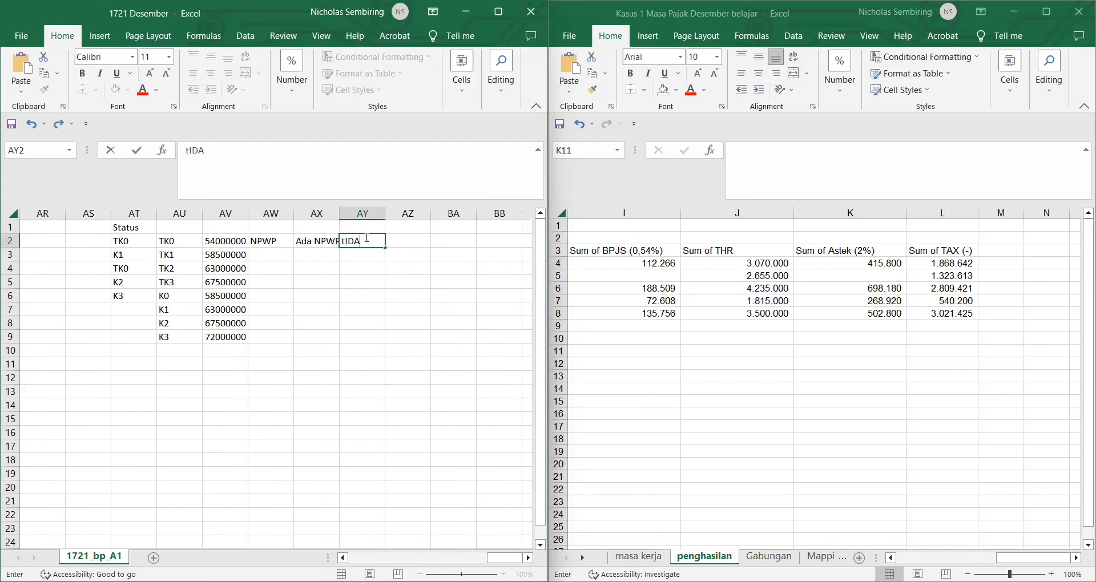
key("BackSpace")
key("BackSpace")
key("BackSpace")
key("BackSpace")
type("Tidak ada NPWP")
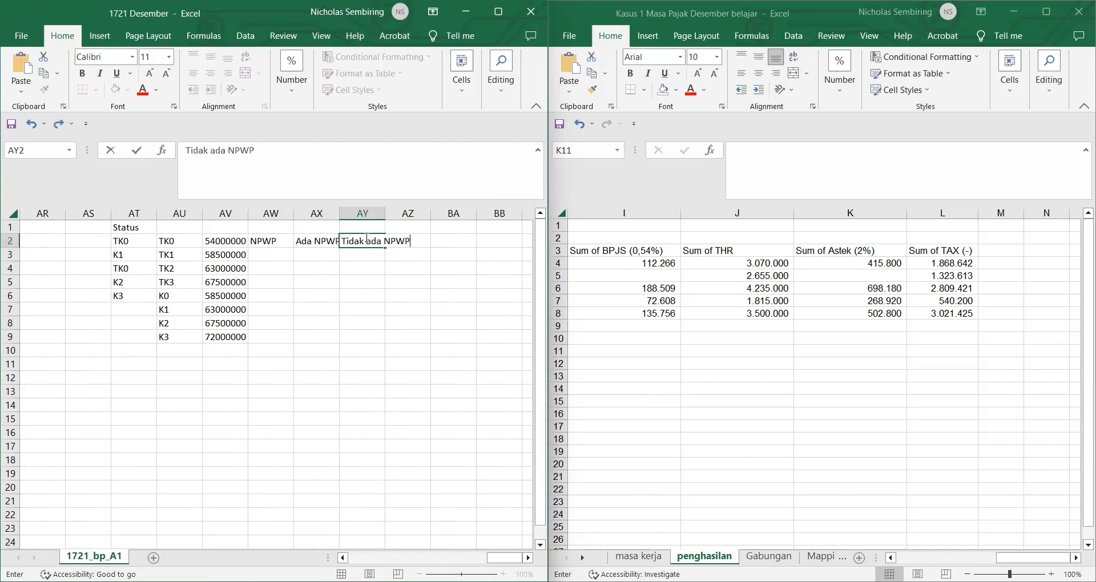
key("Tab")
key("Tab")
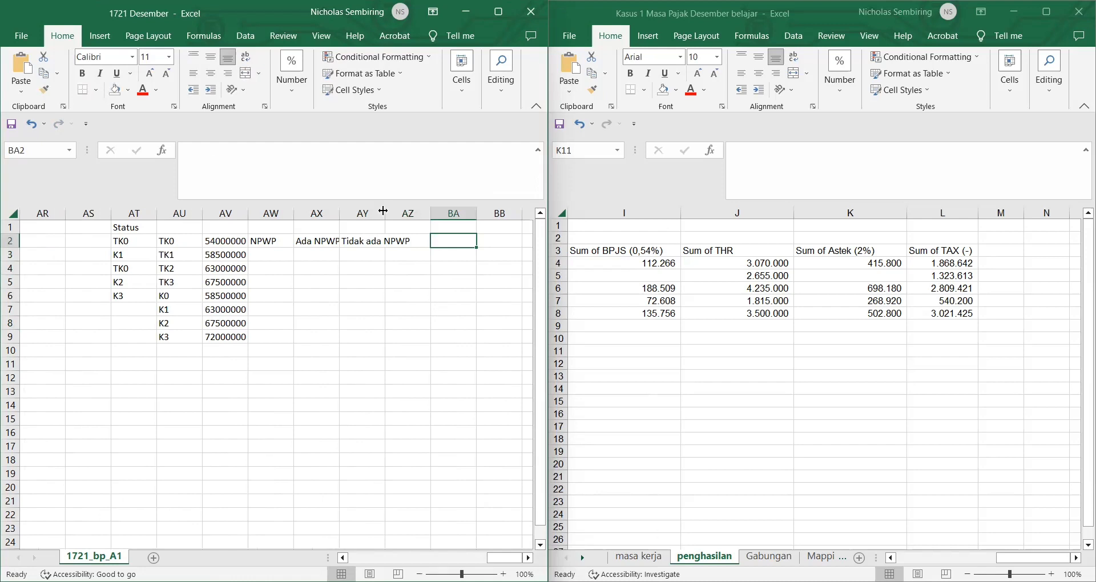
double_click(386, 213)
left_click(427, 241)
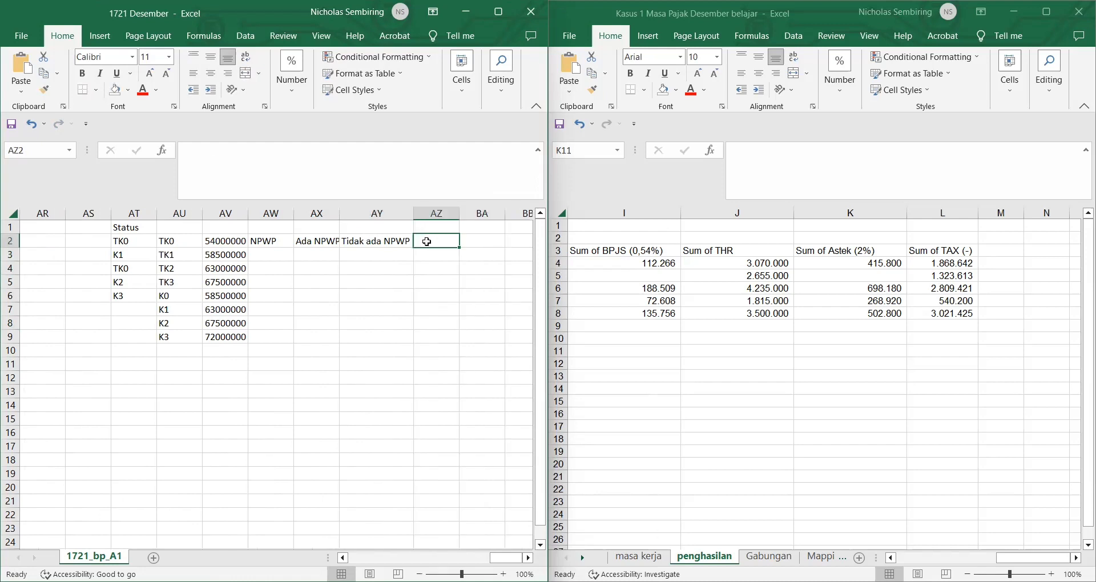
type("Masa")
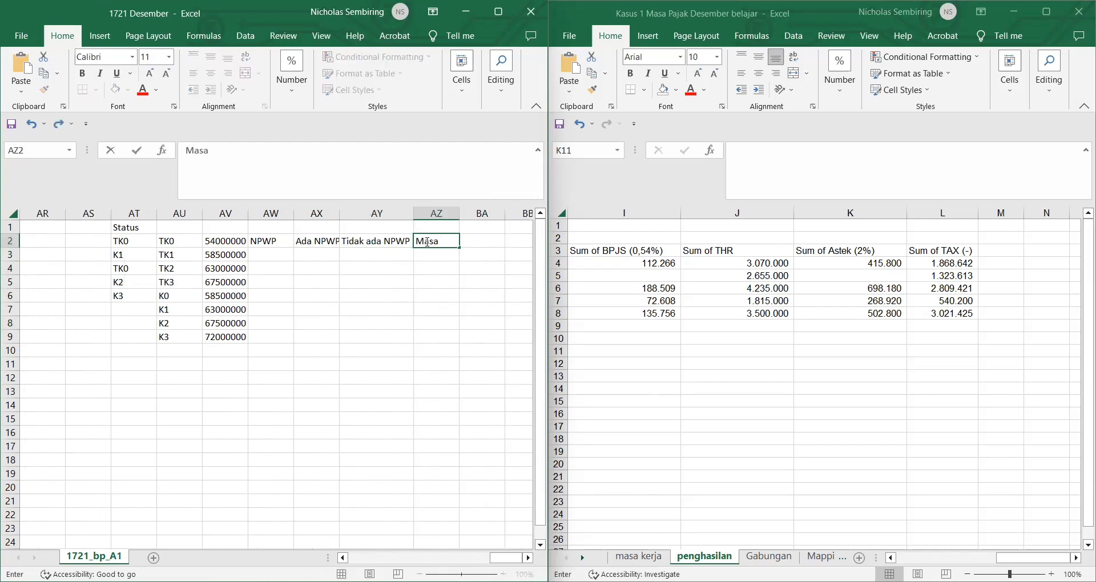
type(" Kerja")
key("Return")
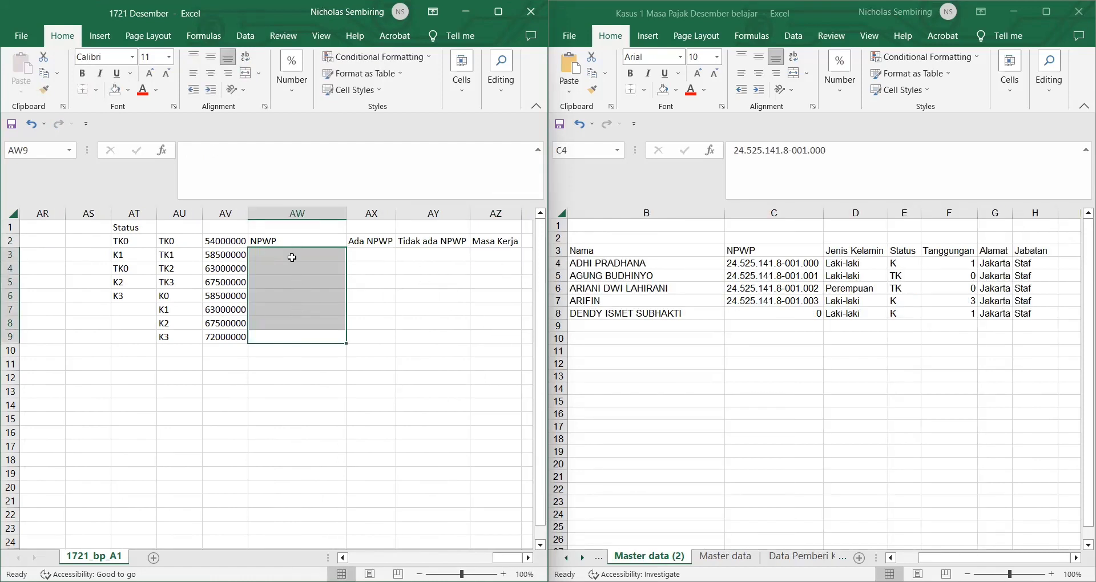
Step: Enter Ada in AW3:AW6 and Tidak Ada in AW7 under NPWP
left_click(291, 255)
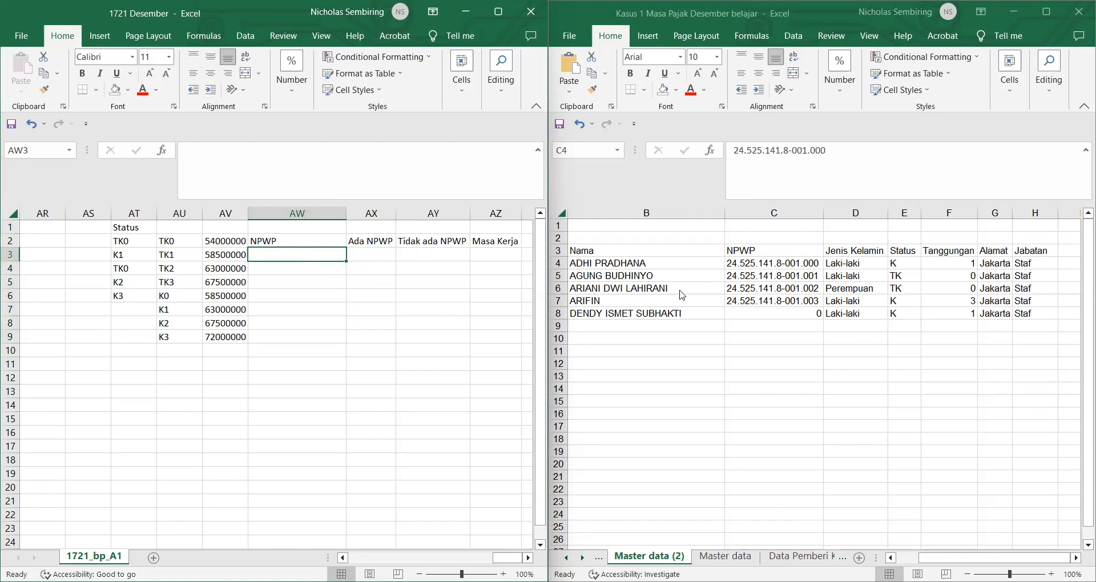
type("Ada")
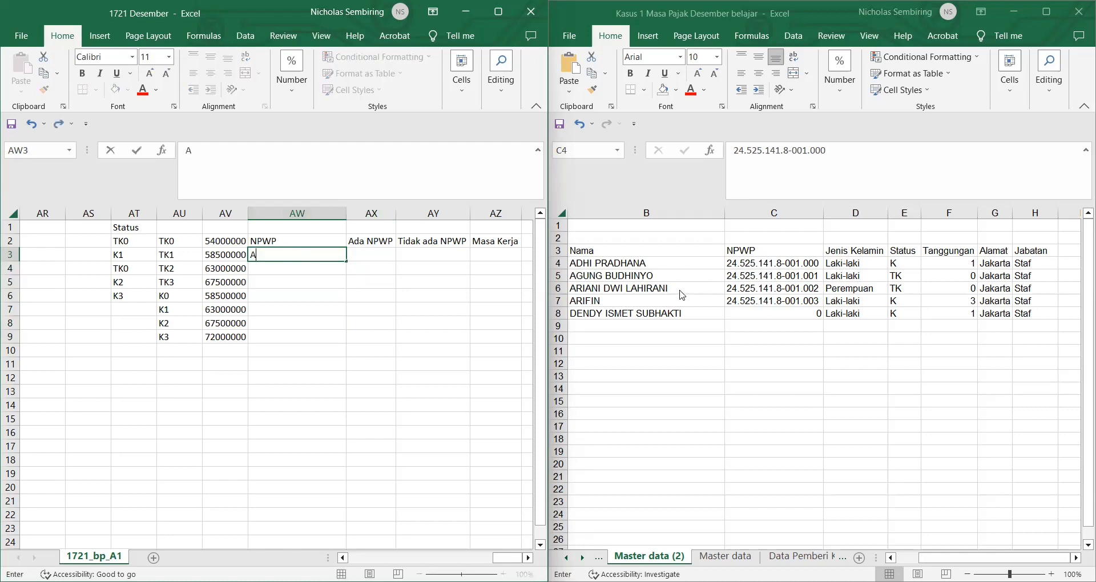
key("Return")
type("Ada")
key("Return")
key("Return")
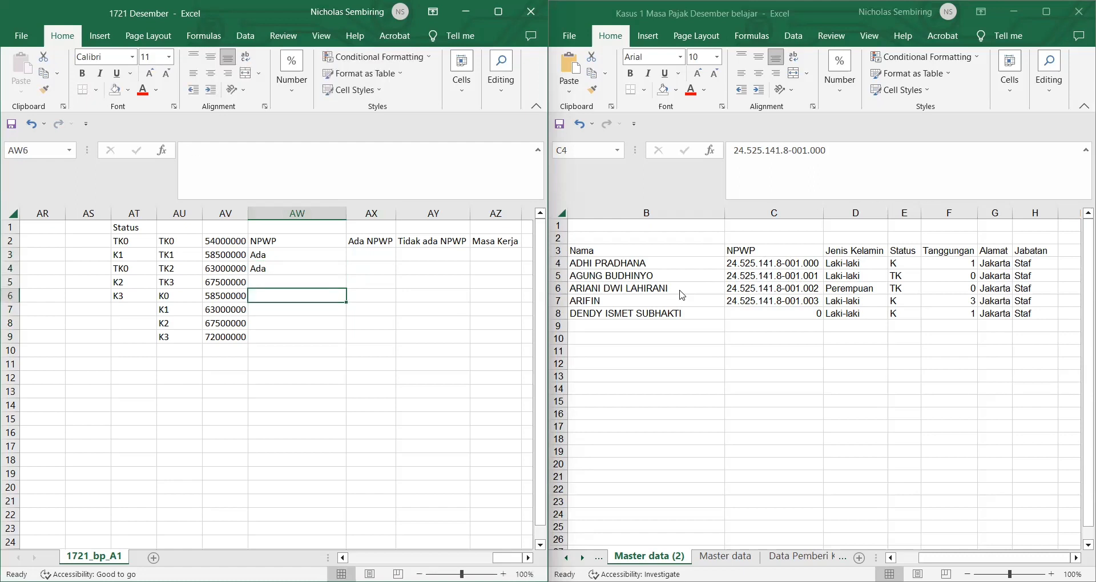
key("Up")
type("Ada")
key("Return")
type("Ada")
key("Return")
type("Ti")
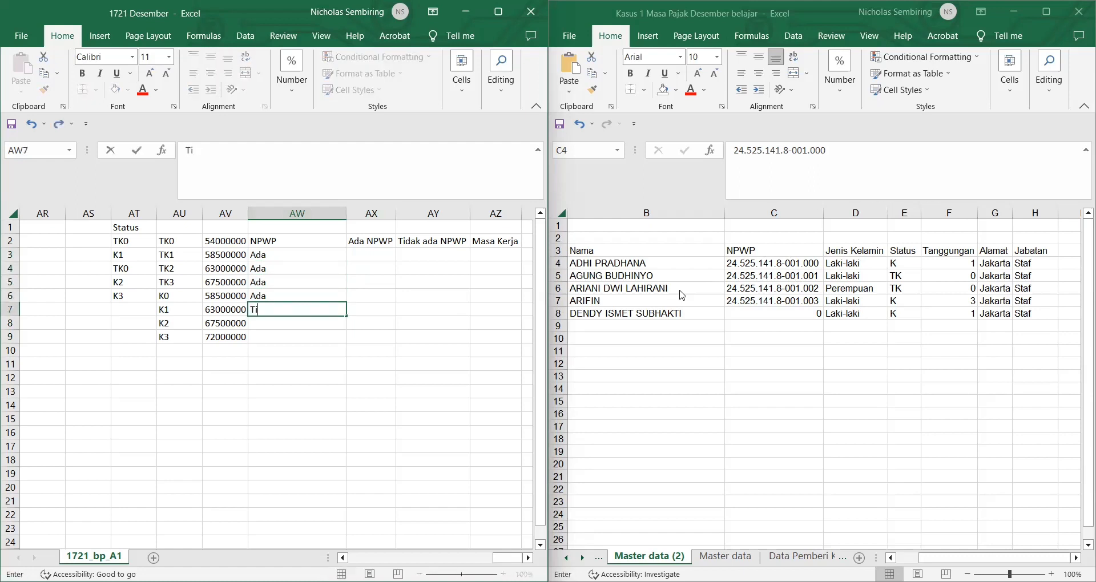
type("dak Ada")
left_click(377, 253)
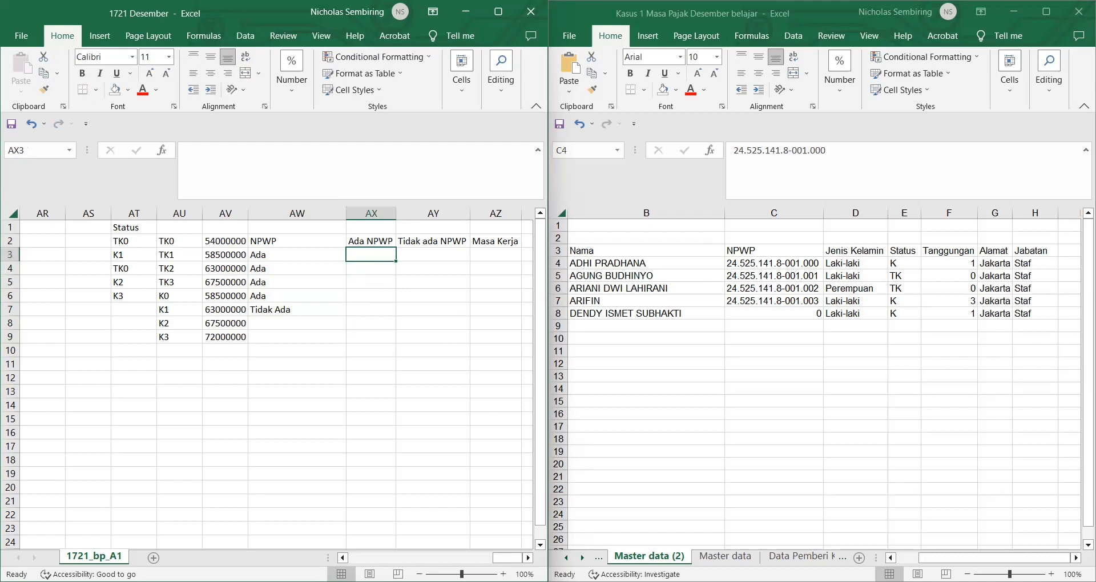
key("alt+Tab")
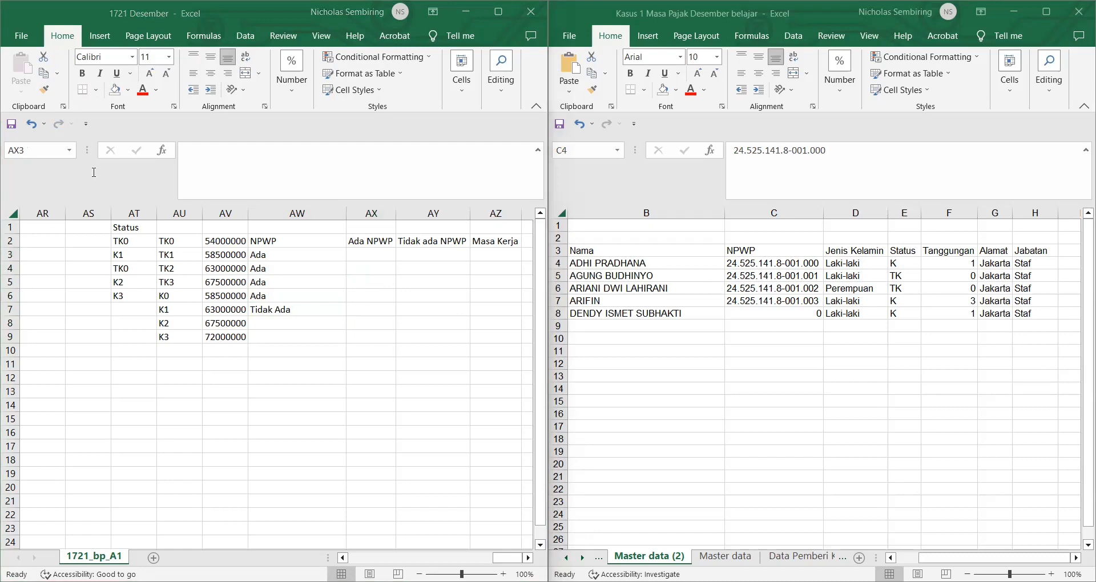
Step: Paste the progressive-rate tax formula into AX3 and fill it down to AX9
left_click(315, 201)
key("ctrl+v")
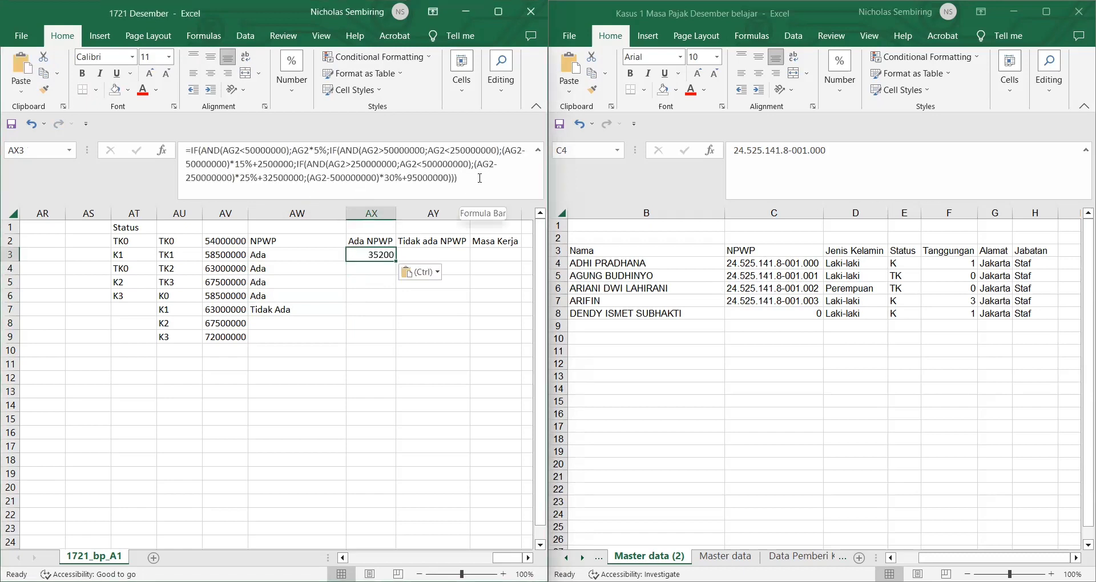
key("Return")
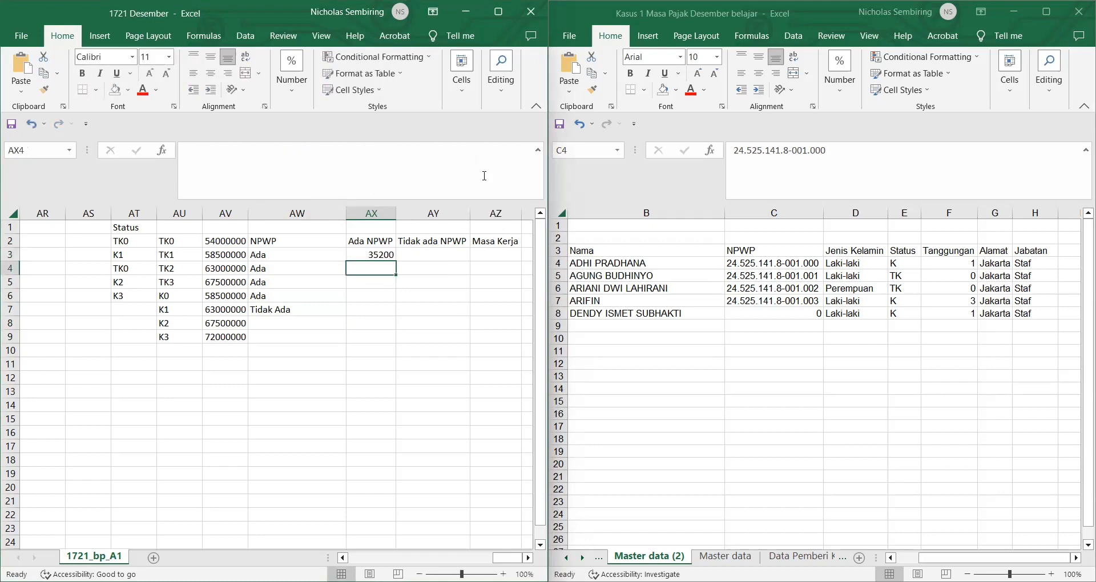
left_click(365, 255)
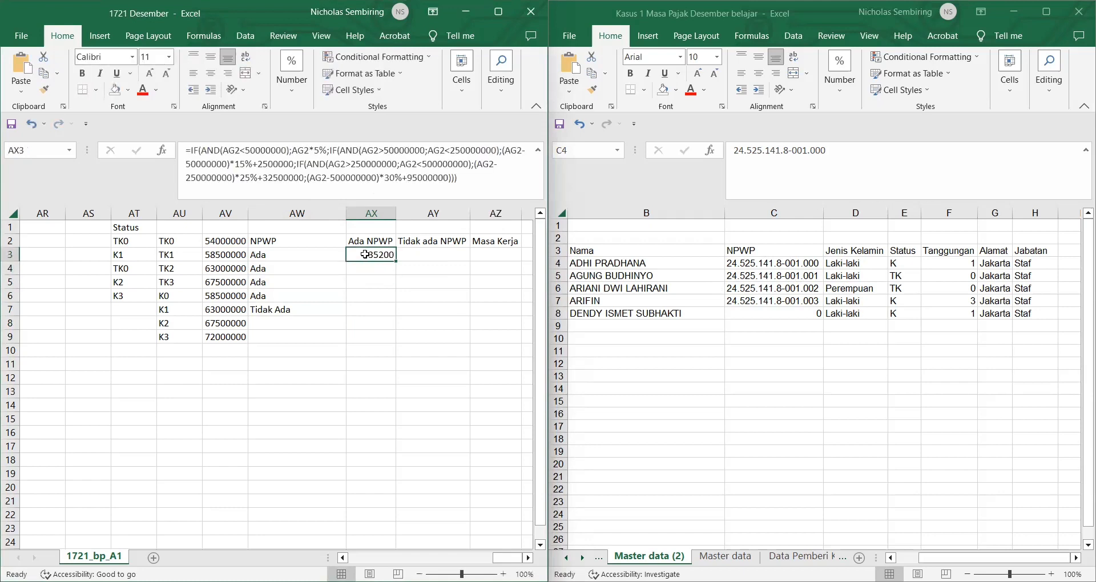
double_click(396, 262)
left_click(417, 276)
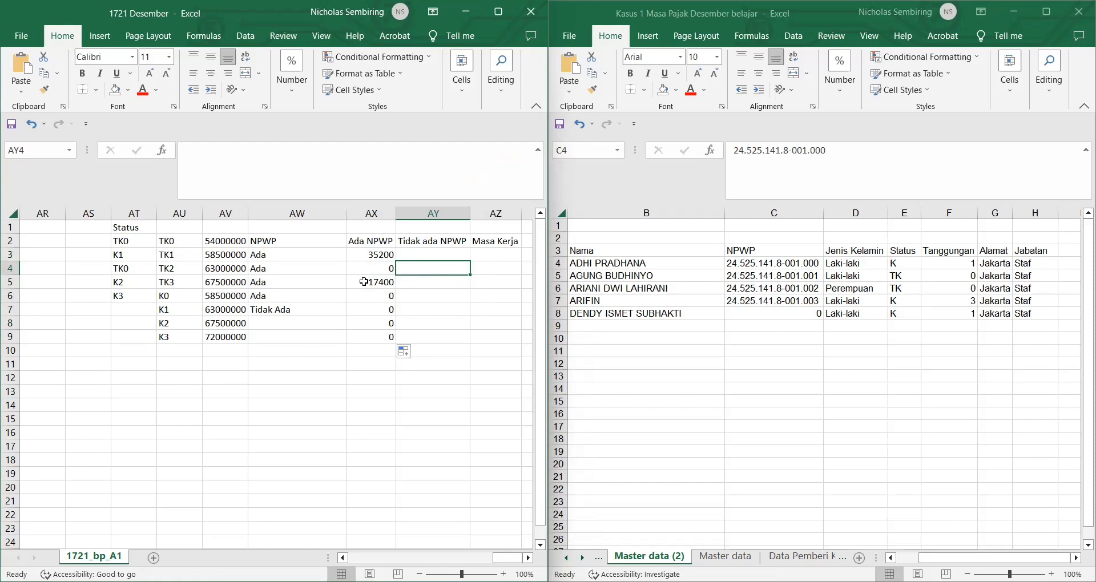
left_click(434, 255)
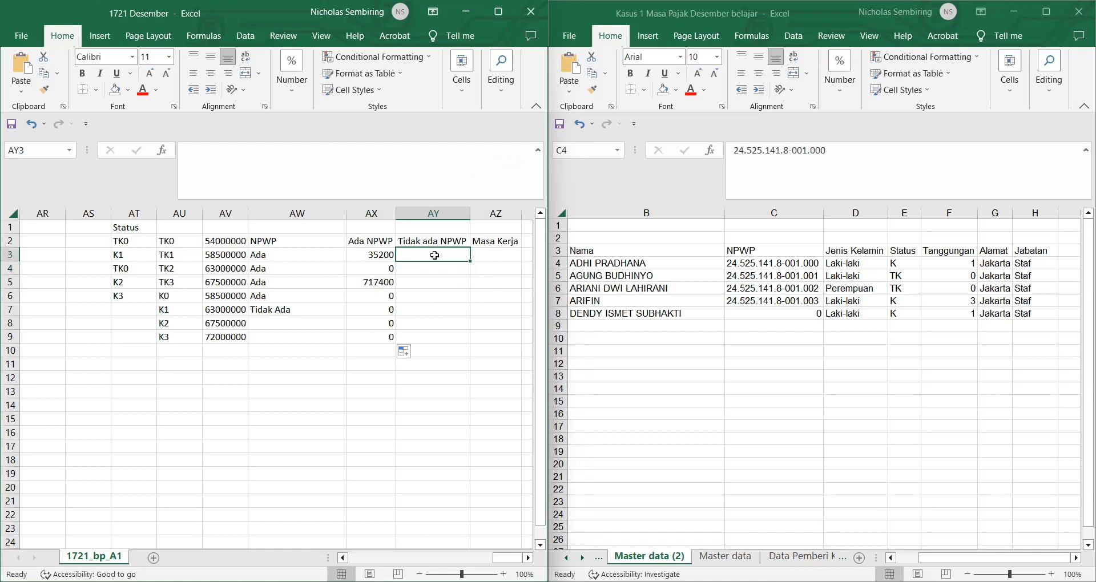
Step: Enter =AX3*1,2 in AY3, correcting the formula after Excel's error warning
type("=")
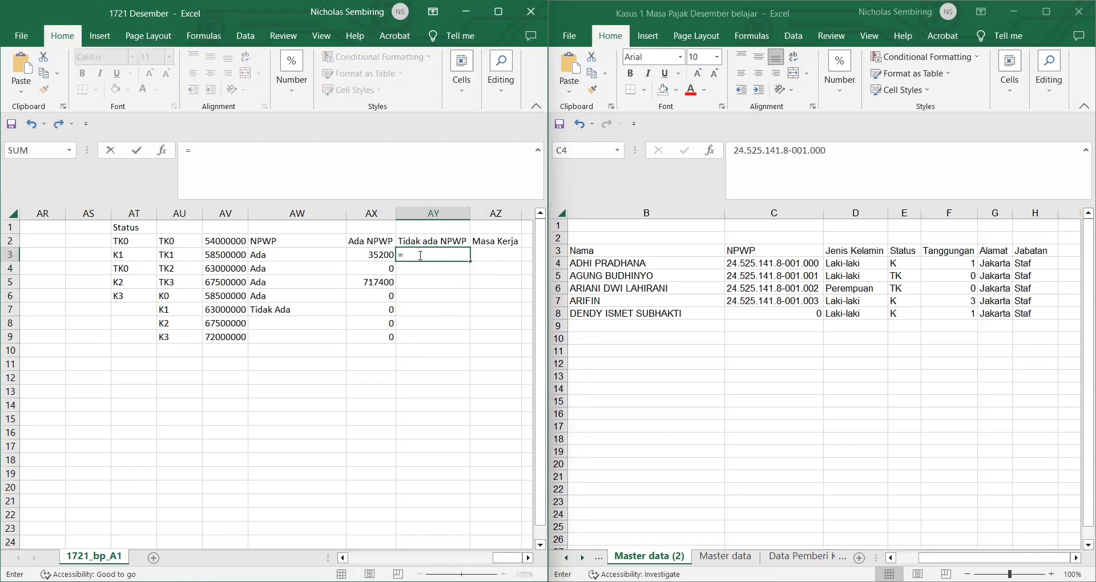
left_click(371, 254)
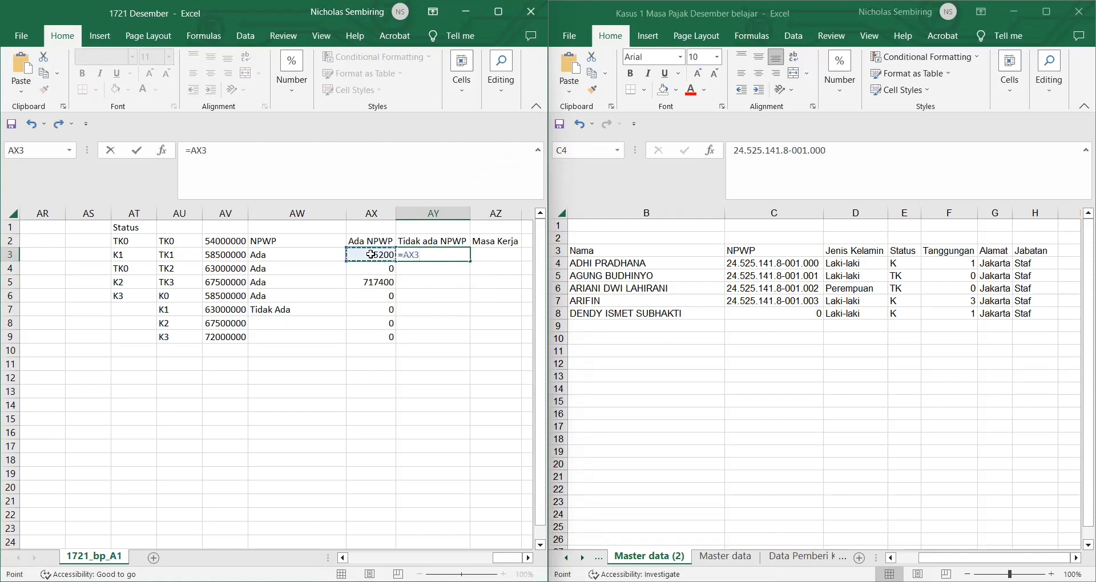
type("1,2")
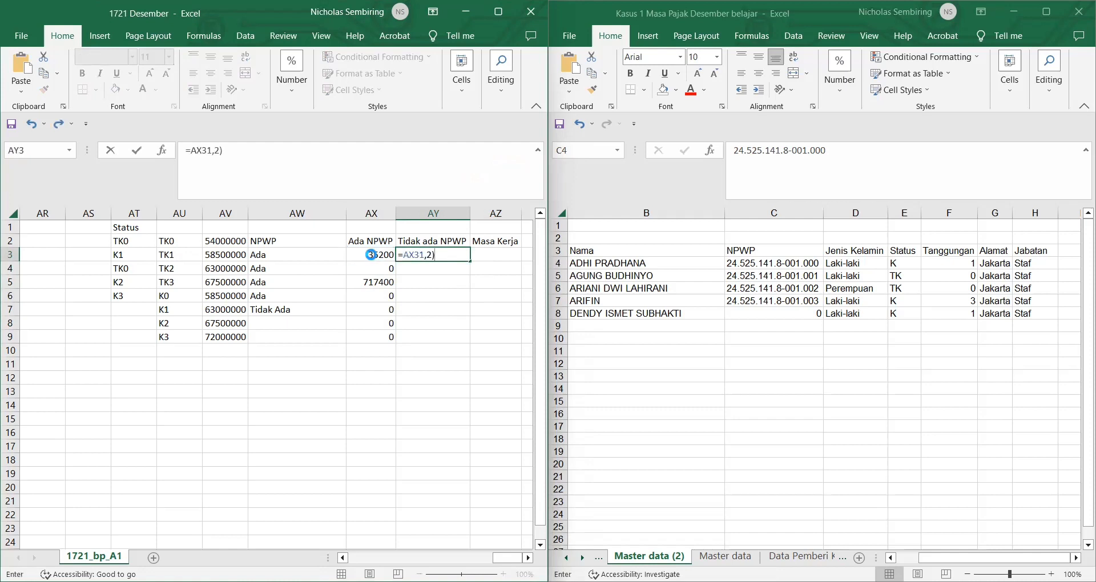
key("Return")
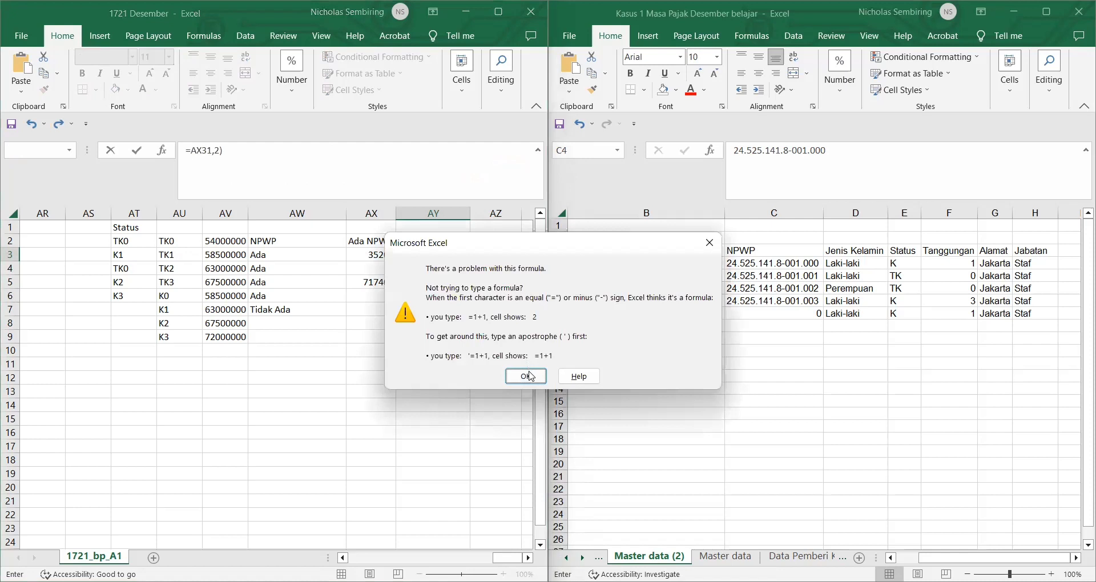
key("Return")
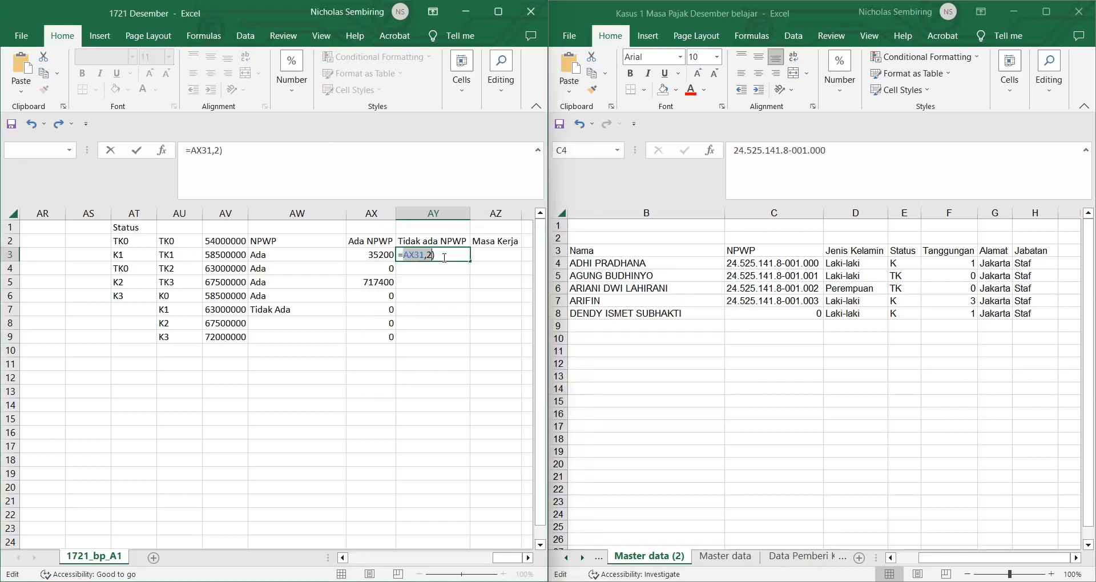
left_click(445, 258)
key("BackSpace")
key("BackSpace")
key("BackSpace")
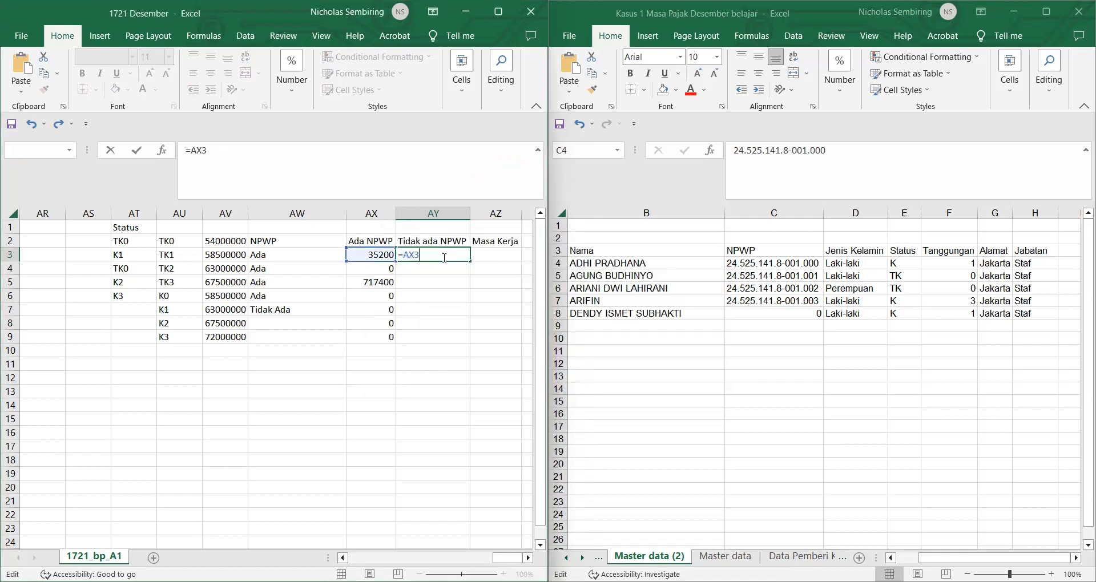
type("*1,2")
key("Return")
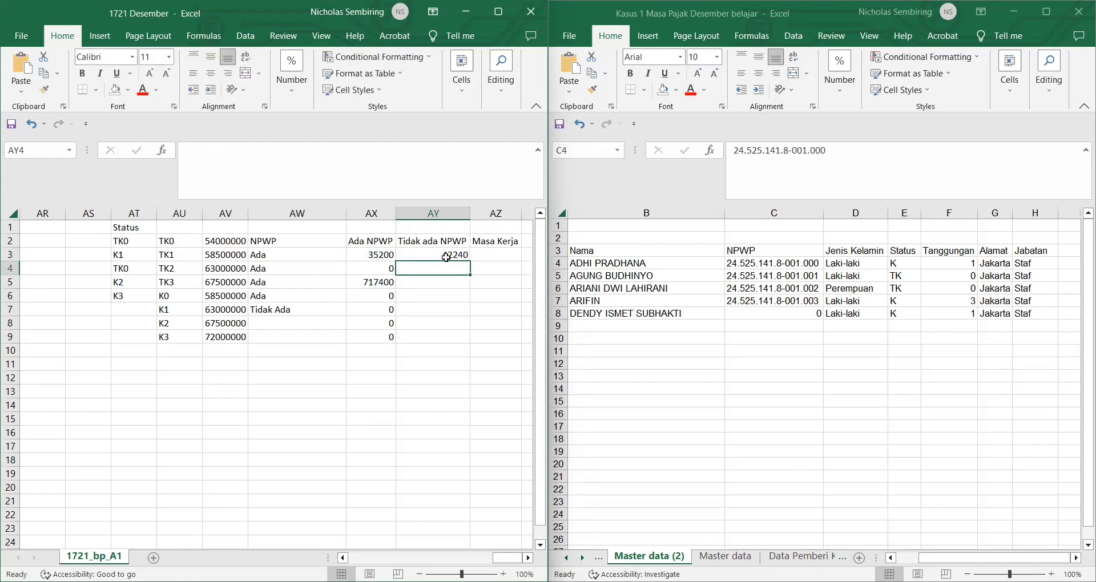
Step: Fill the AY3 formula down to row 9, pick AZ3, and show the other workbook's sheet
left_click(445, 257)
double_click(473, 264)
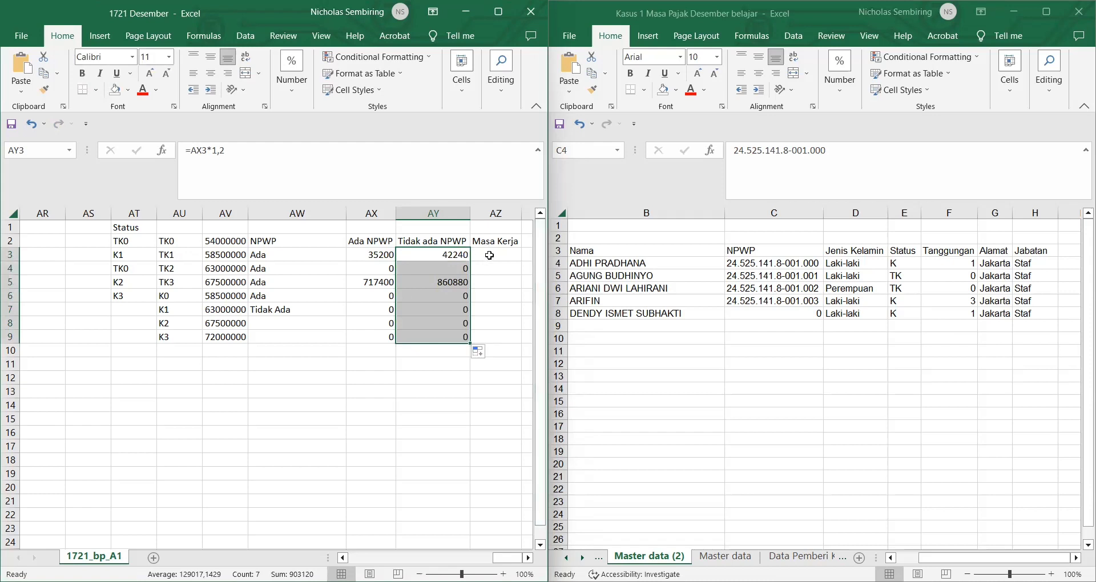
left_click(486, 255)
key("alt+Tab")
key("ctrl+Page_Up")
key("ctrl+Page_Up")
key("ctrl+Page_Up")
key("ctrl+Page_Up")
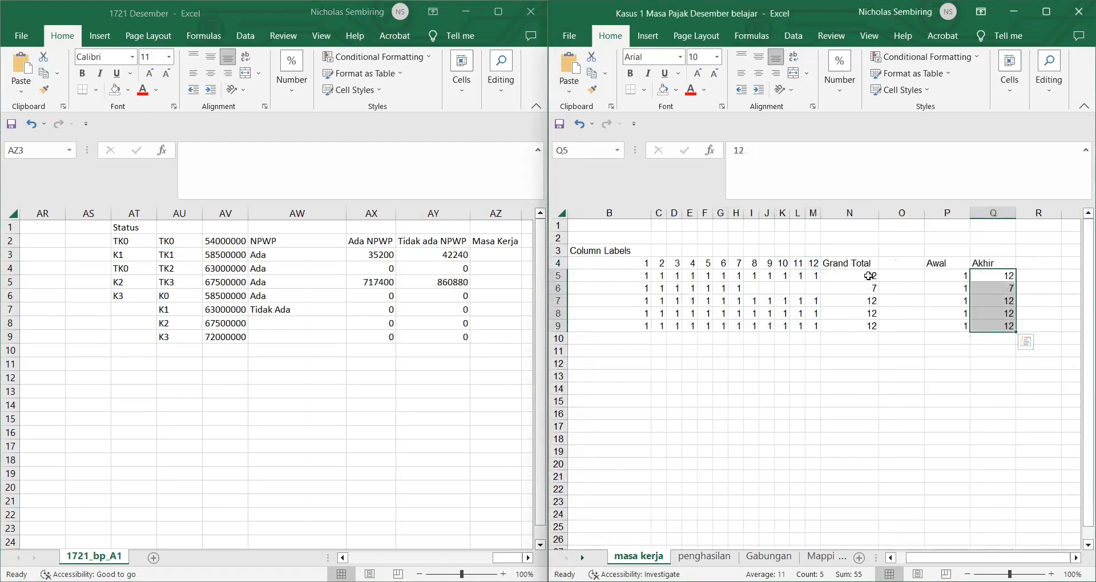
Step: Paste the Grand Total month counts (12, 7, 12, 12, 12) into Masa Kerja from AZ3
left_click_drag(868, 276, 871, 321)
key("ctrl+c")
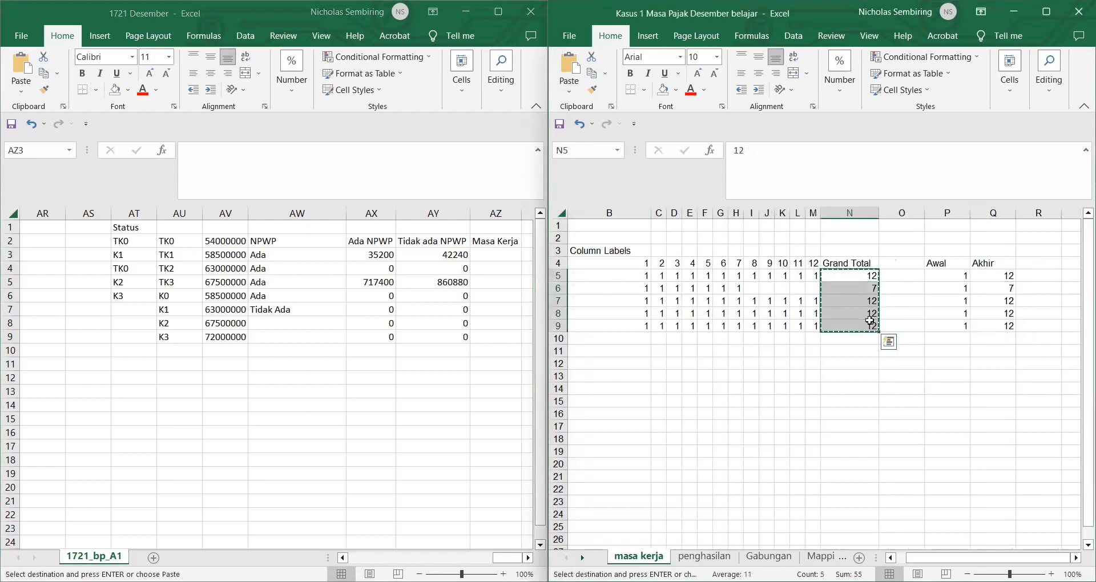
left_click(501, 258)
key("ctrl+v")
left_click(467, 378)
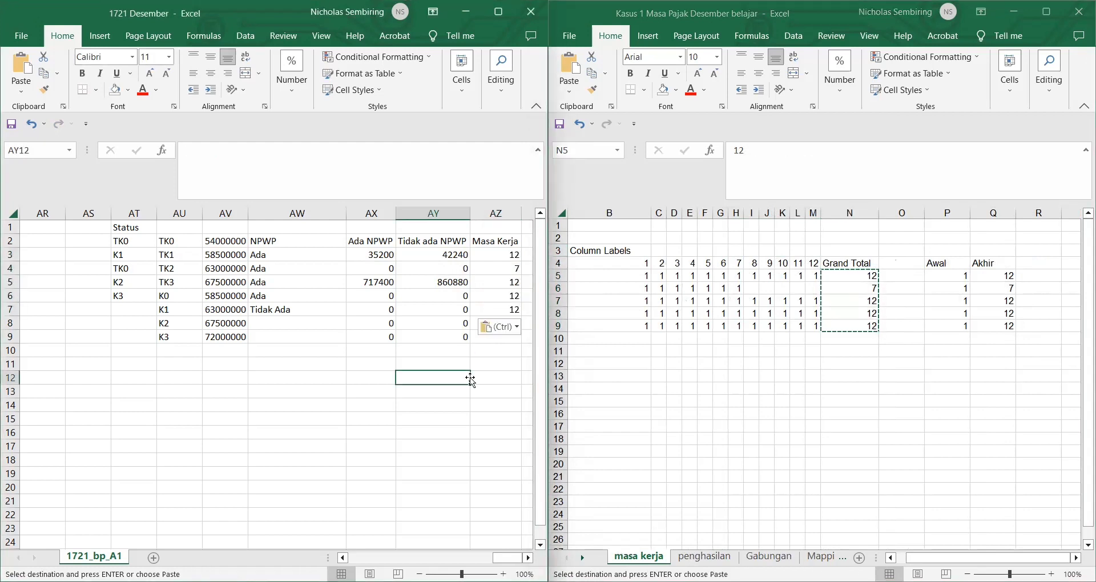
Step: Clear the leftover zeros in AX8:AY9
left_click_drag(374, 323, 427, 339)
key("Delete")
left_click(427, 339)
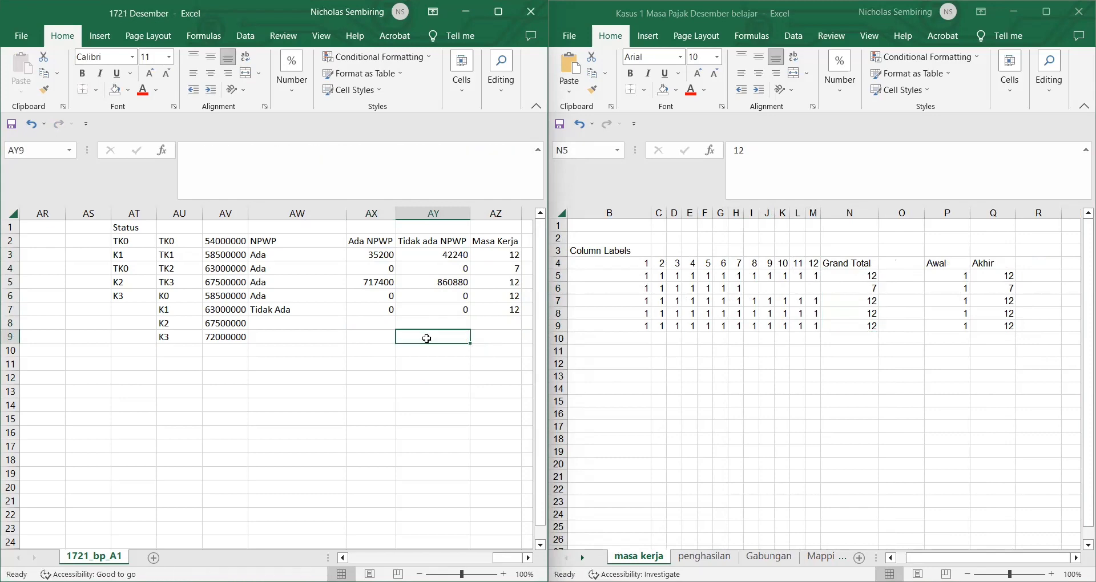
scroll(427, 339, "left", 4)
scroll(427, 340, "right", 5)
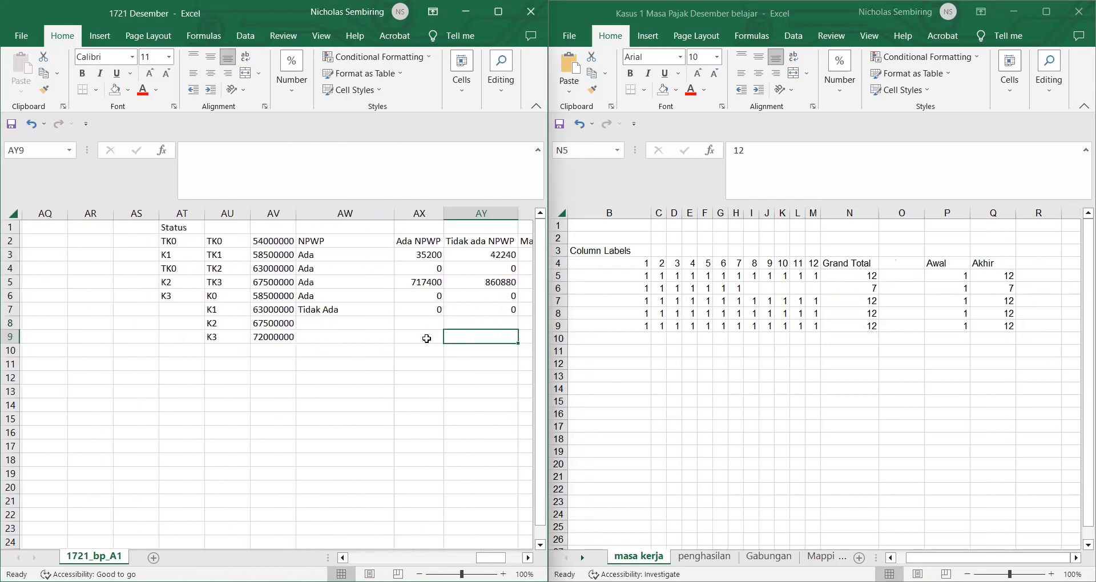
scroll(427, 339, "left", 5)
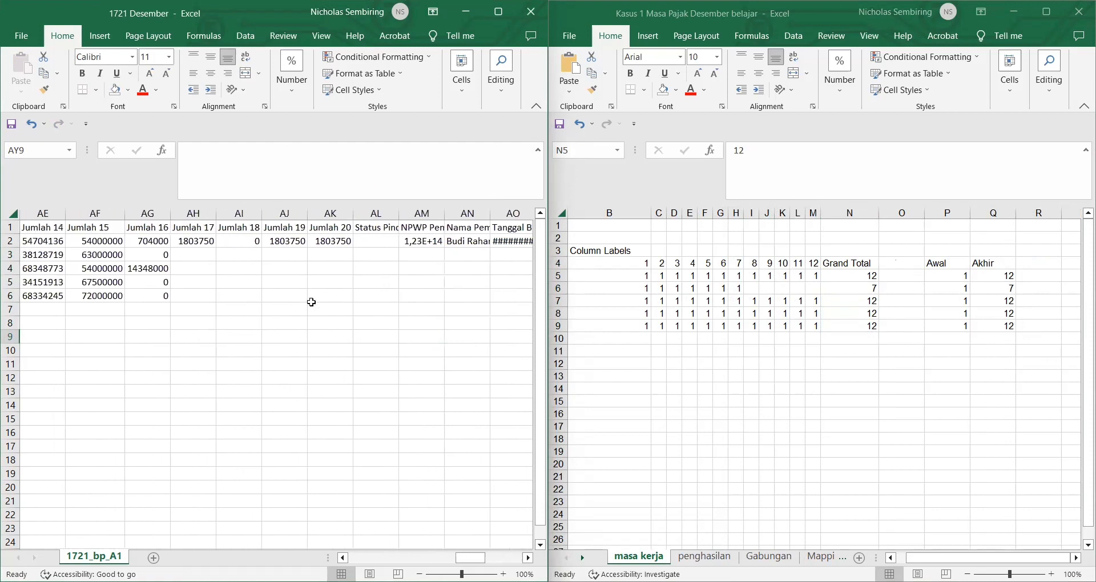
Step: Enter =IF(AW3="Ada";AX3/AZ3;AY3/AZ3) in the Jumlah 17 cell AH2
type("=IF(")
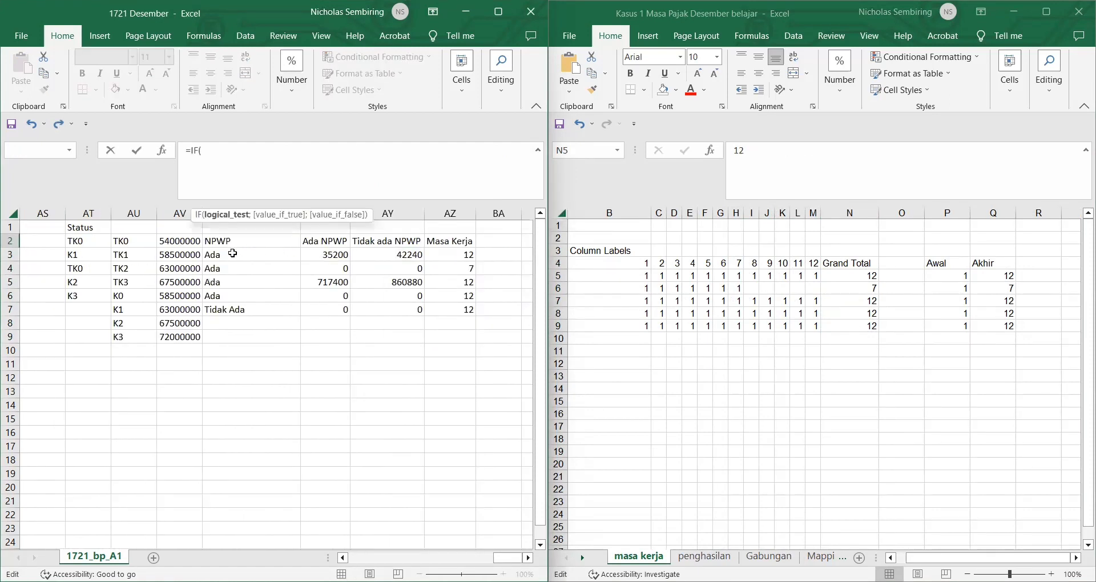
left_click(233, 253)
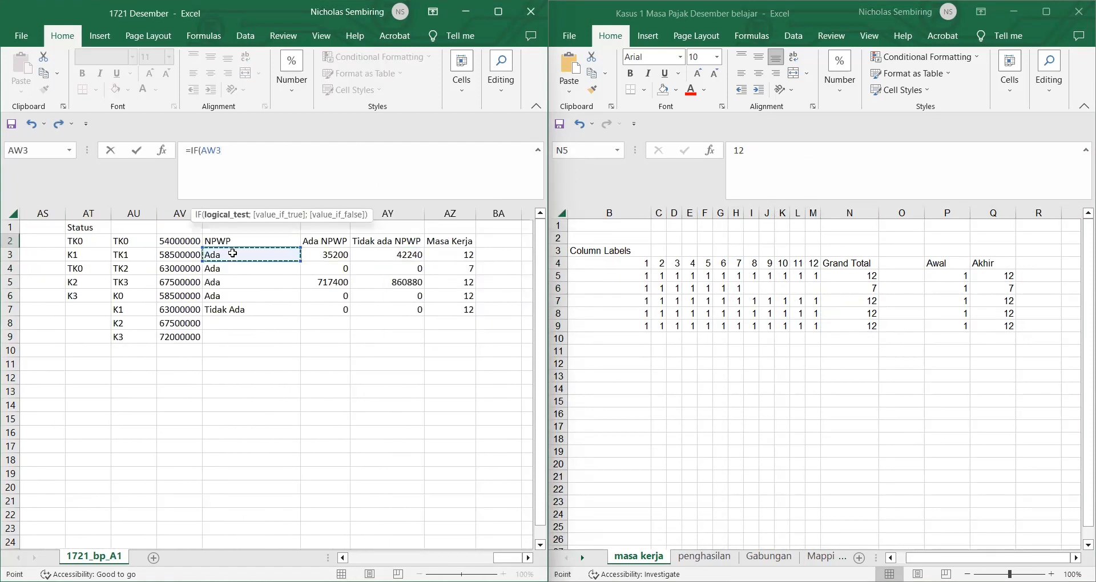
type("=\"Ada\";")
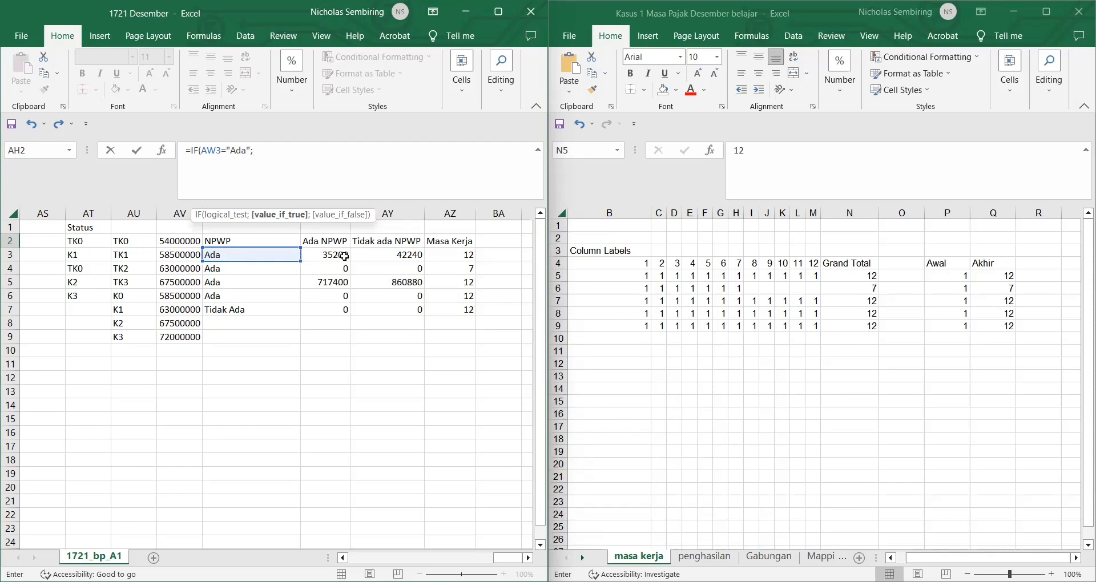
left_click(344, 258)
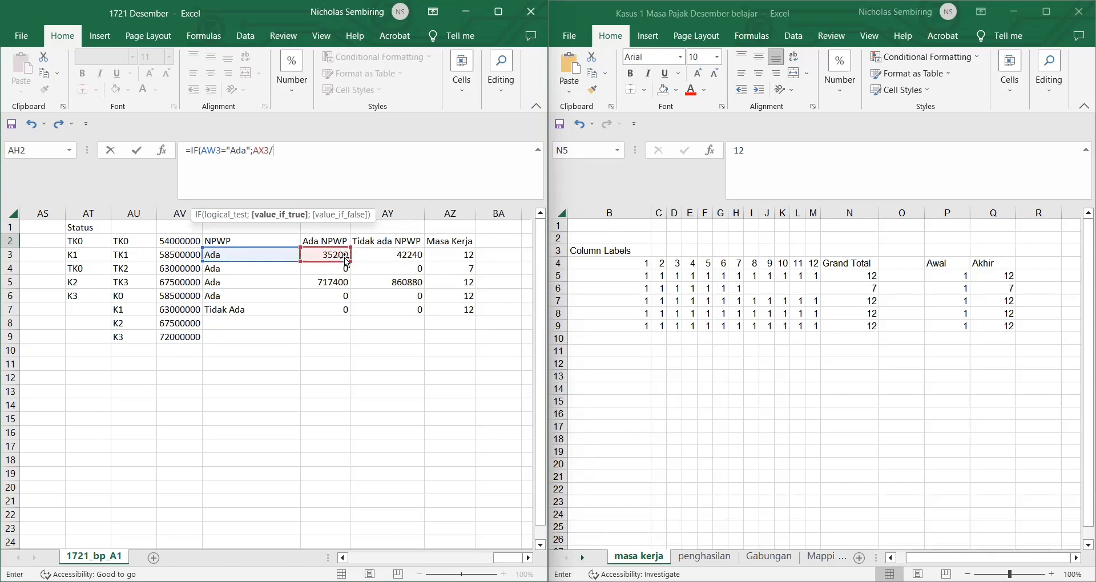
type("/")
left_click(442, 254)
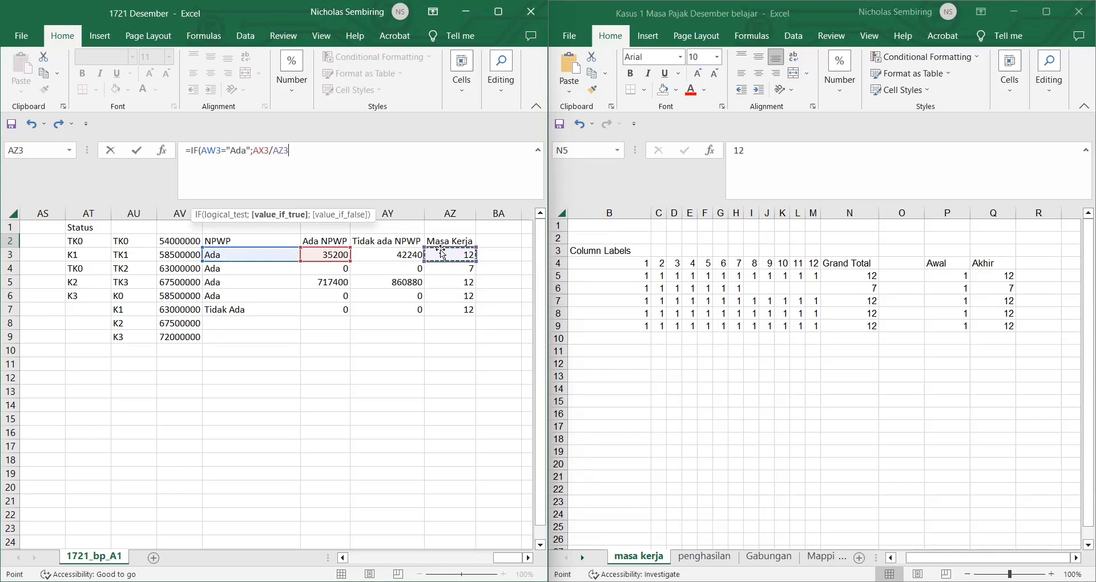
type("/AZ3;")
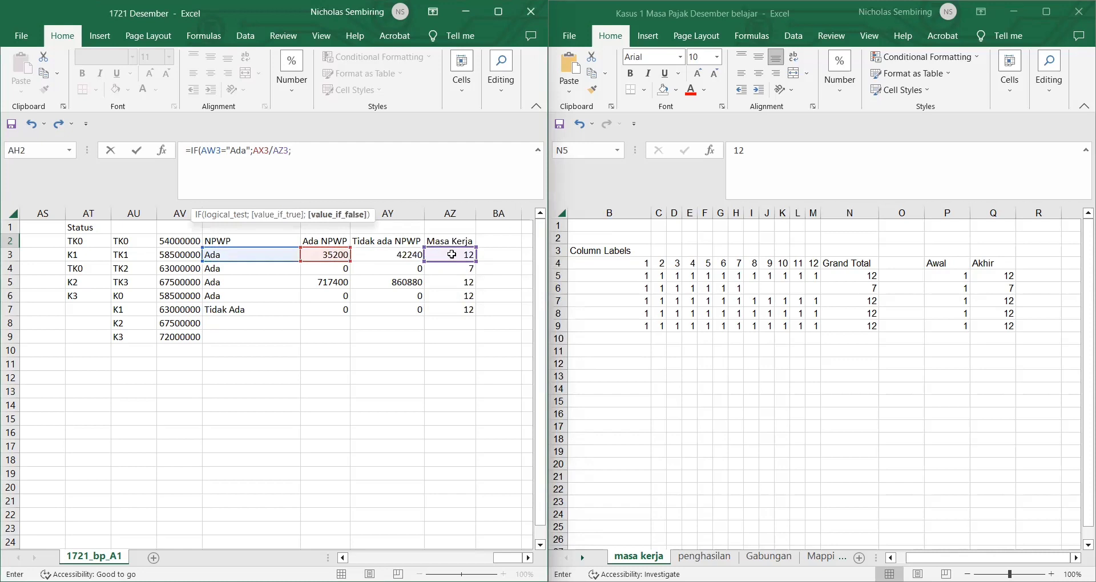
left_click(398, 252)
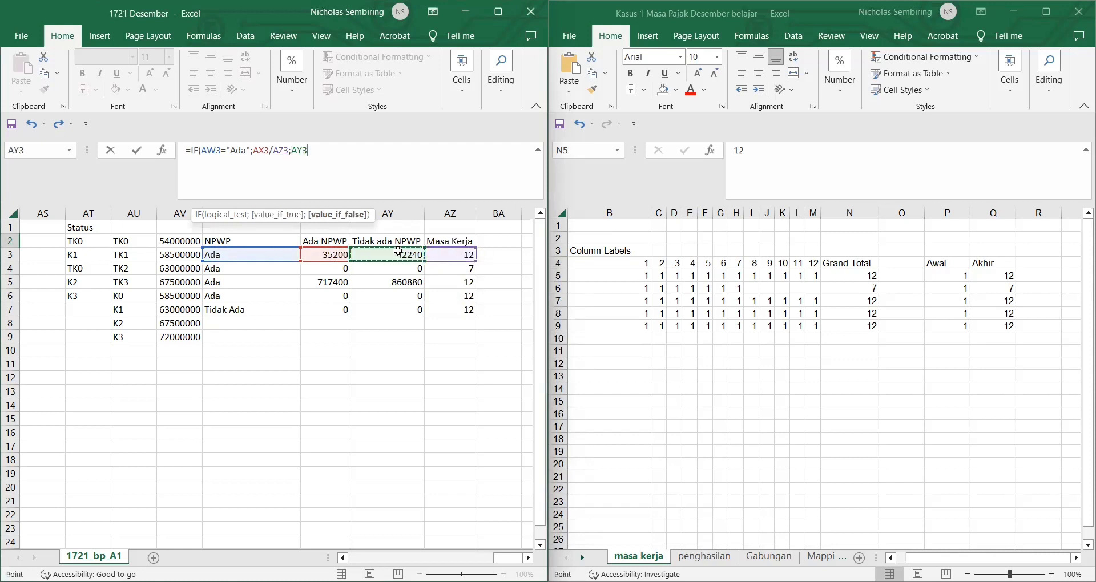
type("/")
left_click(445, 254)
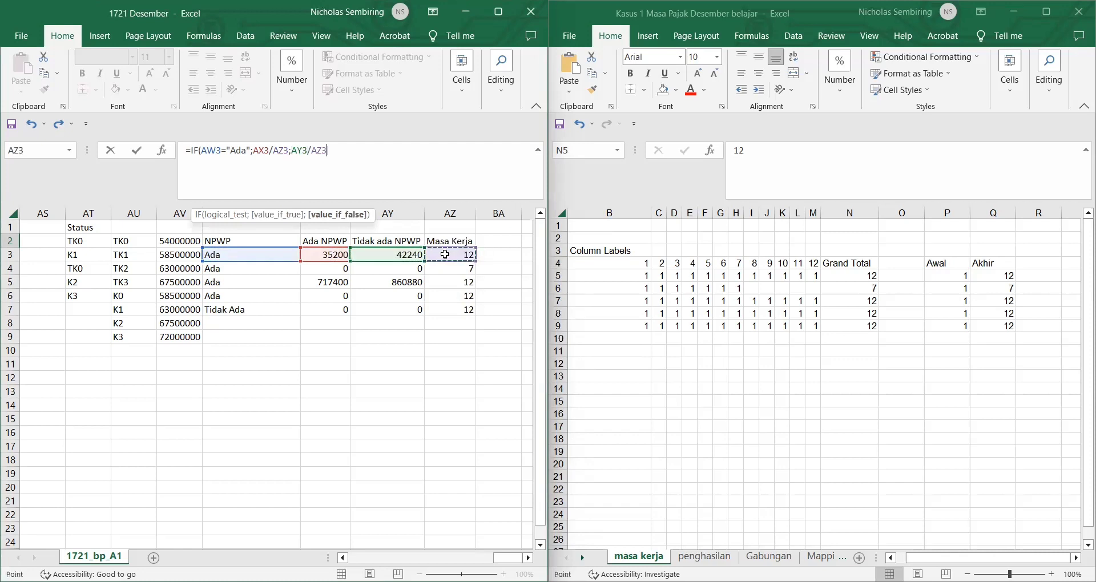
key("Escape")
Step: Copy the AH2 formula down through AH6 for the other four slips
scroll(117, 332, "left", 2)
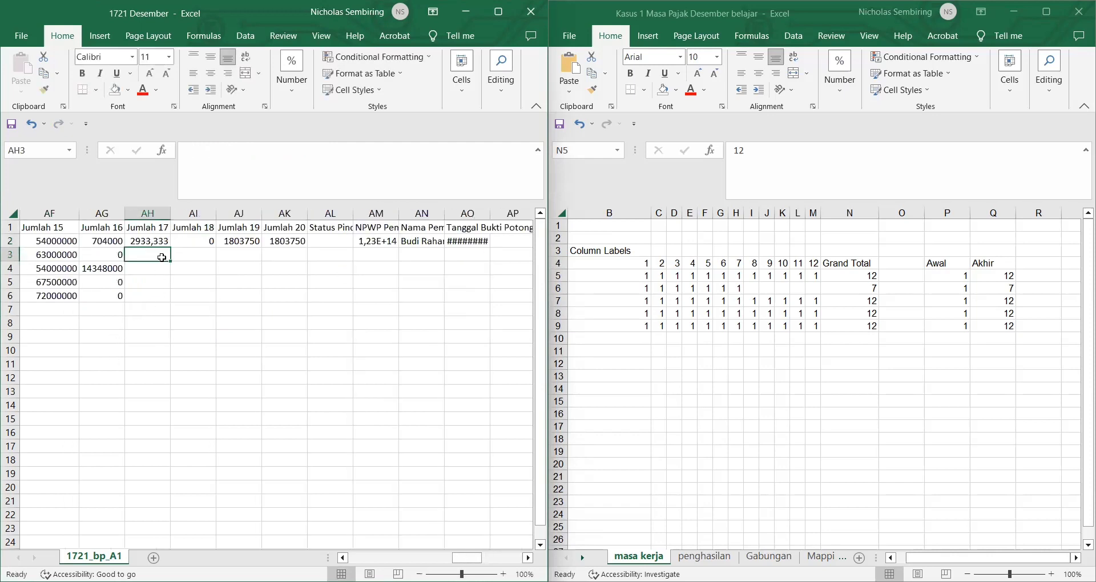
left_click(163, 243)
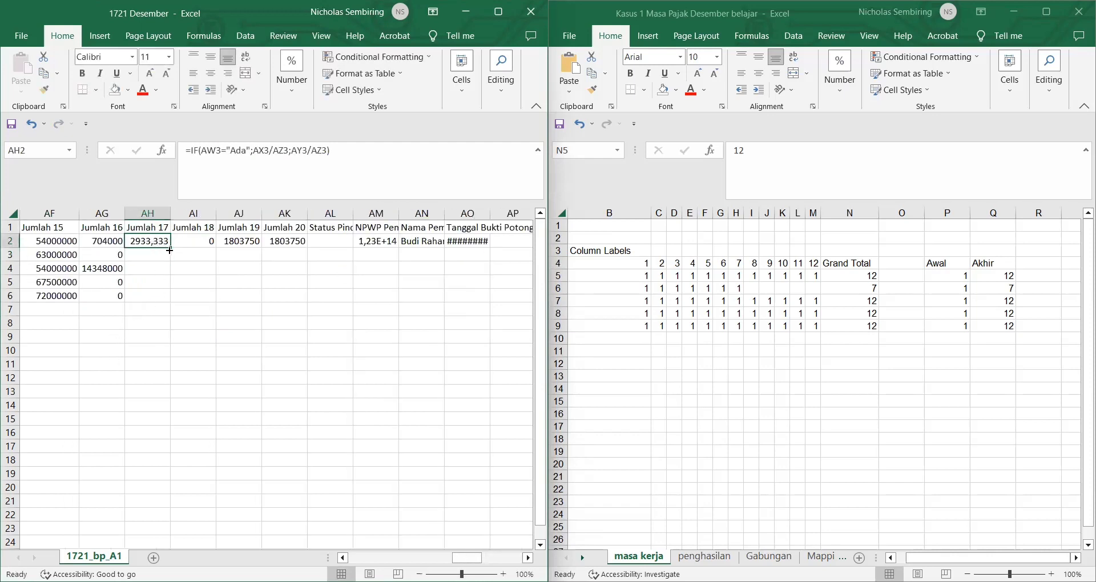
double_click(169, 250)
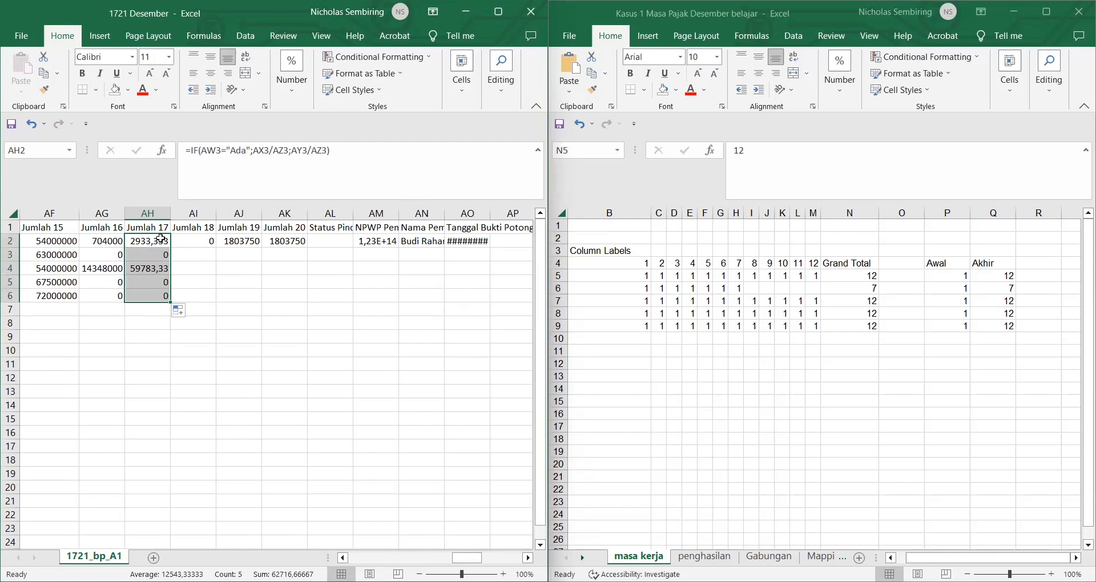
left_click(161, 238)
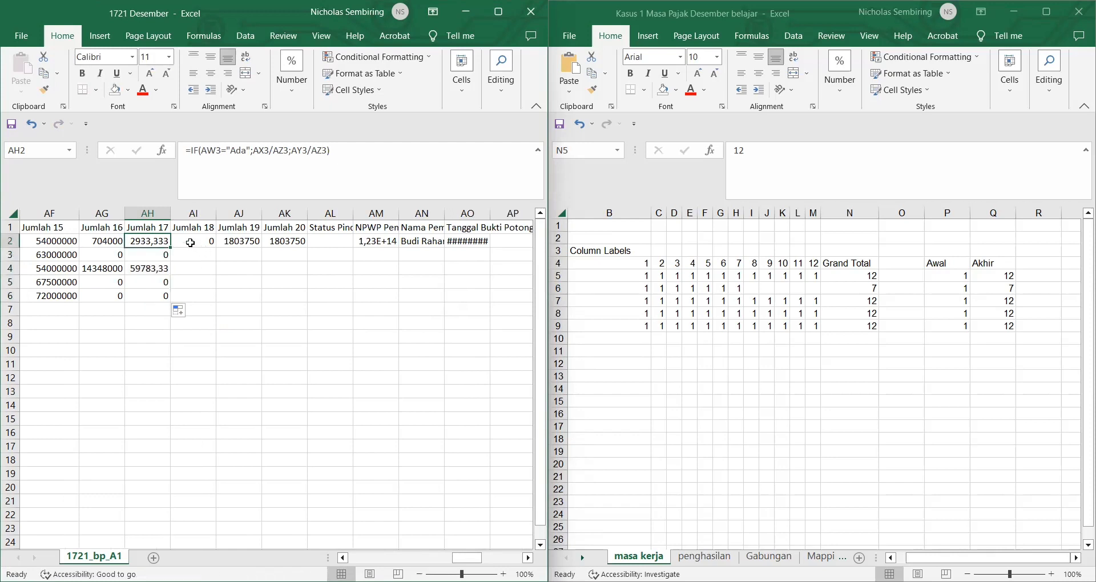
left_click(147, 213)
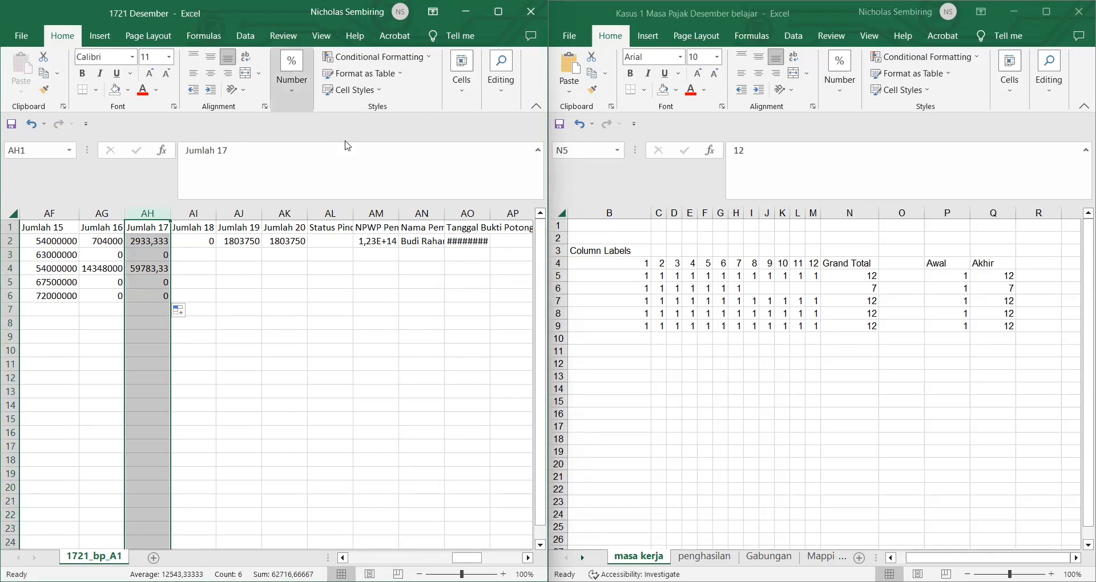
Step: Format AH2 as Number with no decimal places, showing 2933
left_click(290, 92)
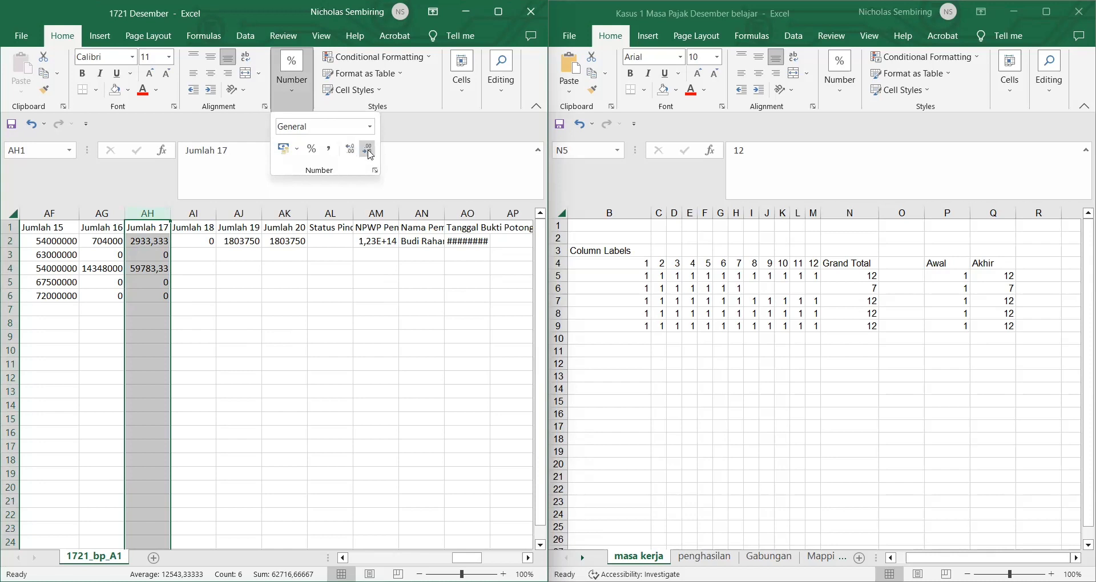
key("Escape")
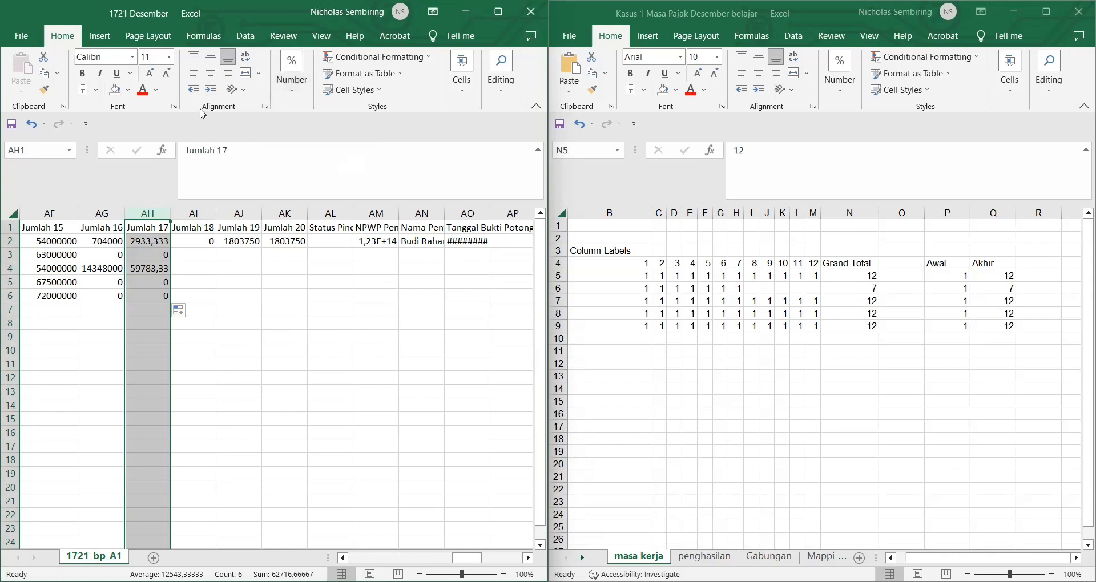
left_click(152, 245)
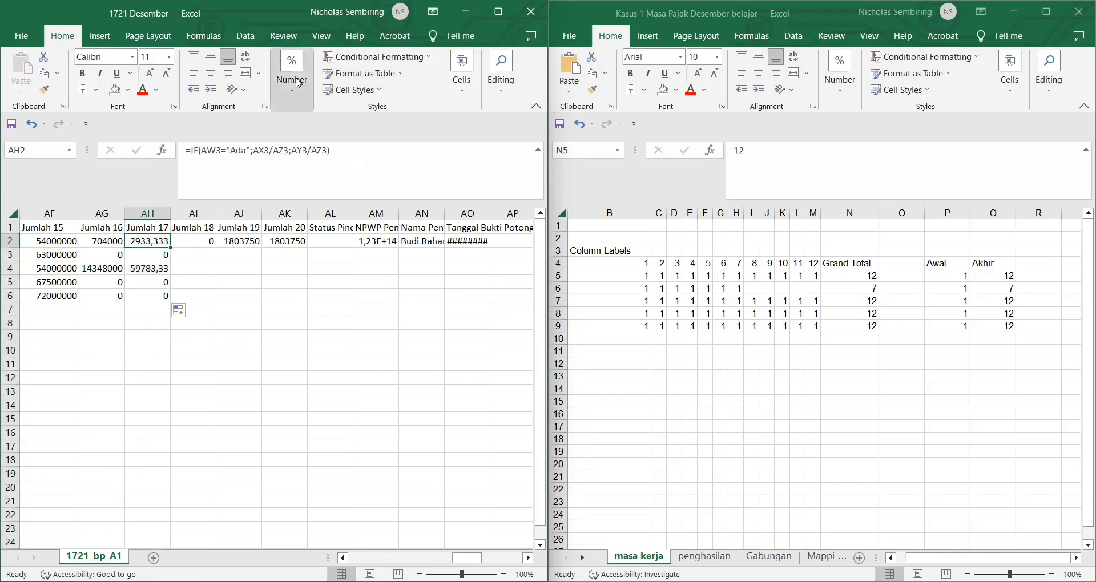
left_click(290, 99)
left_click(370, 126)
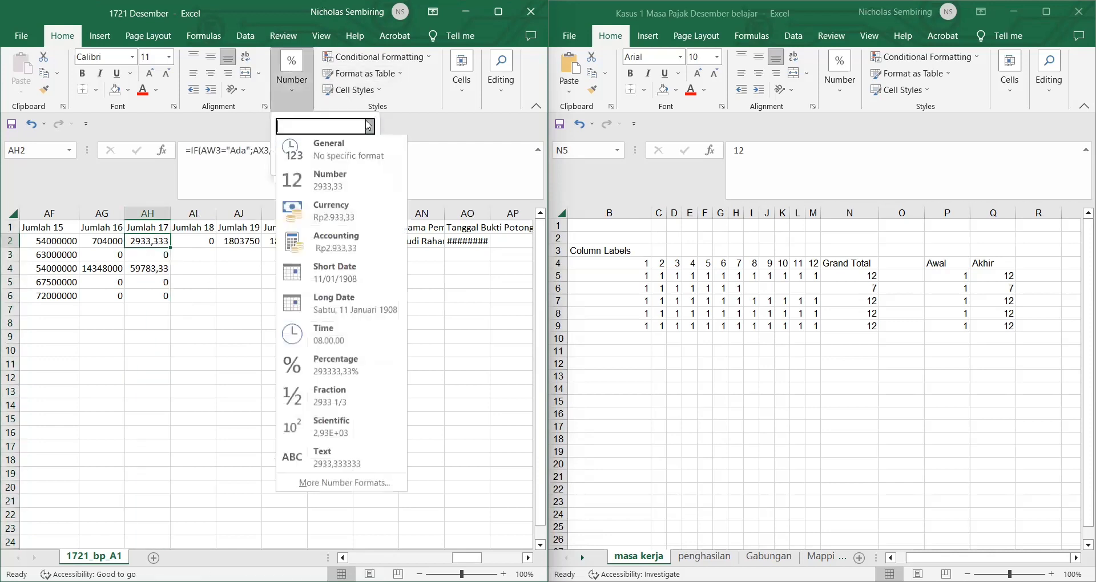
left_click(348, 185)
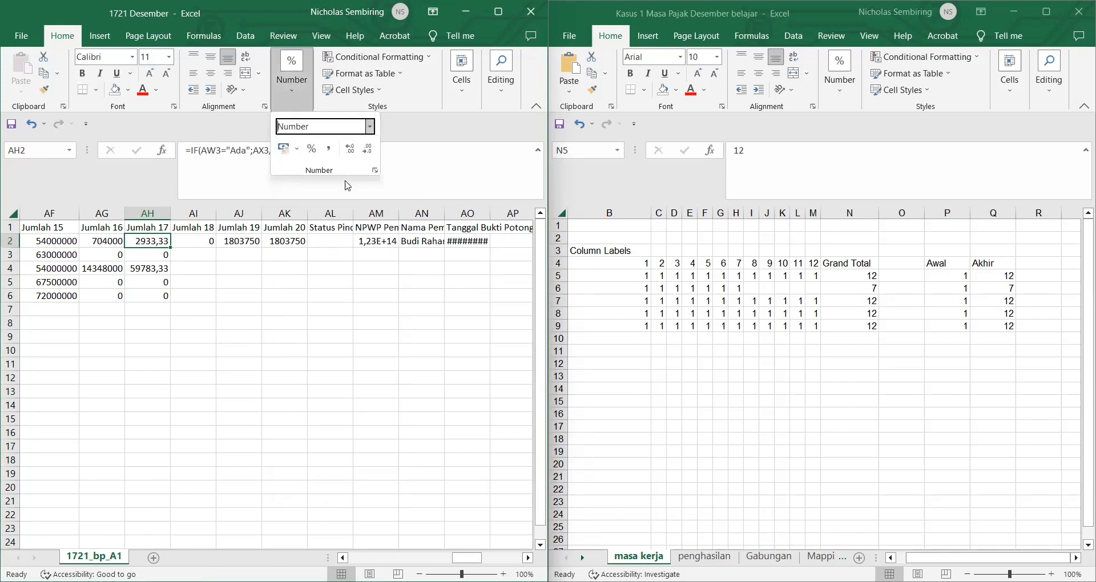
left_click(366, 150)
left_click(367, 150)
Step: Remove the decimals from AH4 so it shows 59783
left_click(159, 268)
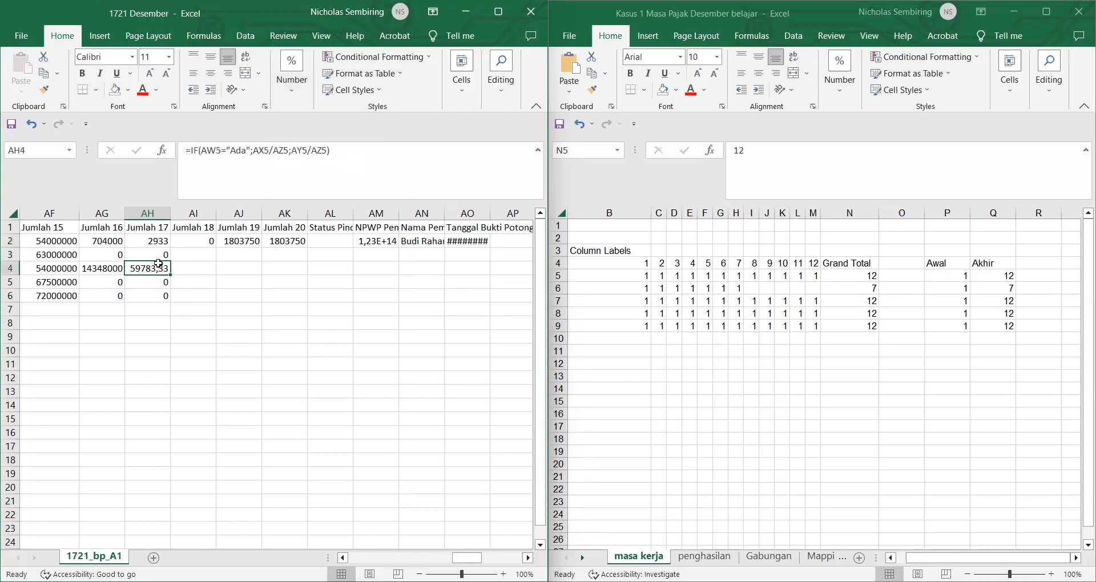
left_click(296, 102)
left_click(366, 150)
left_click(367, 150)
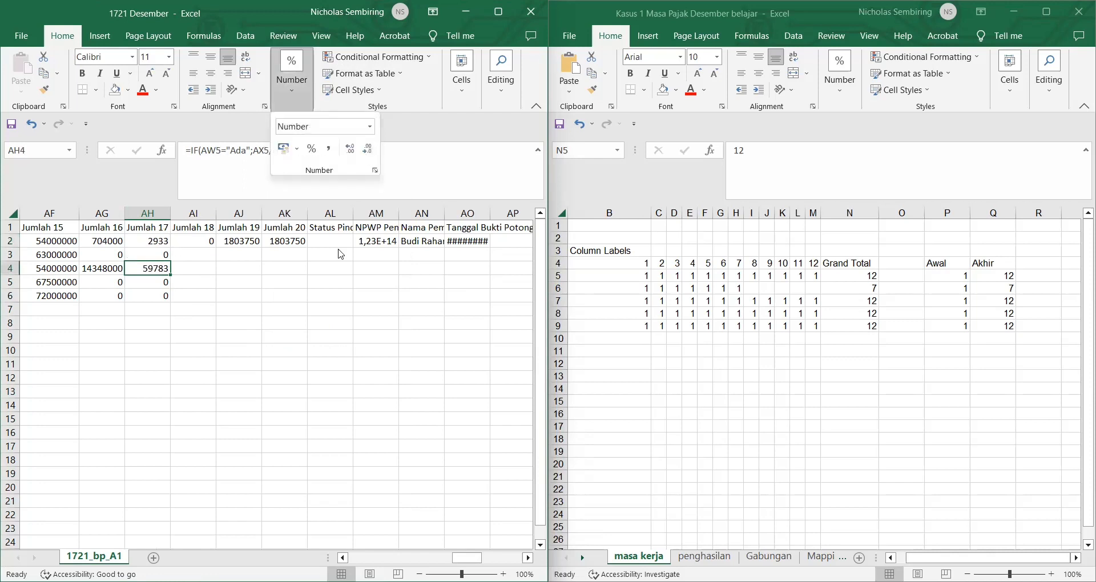
left_click(307, 327)
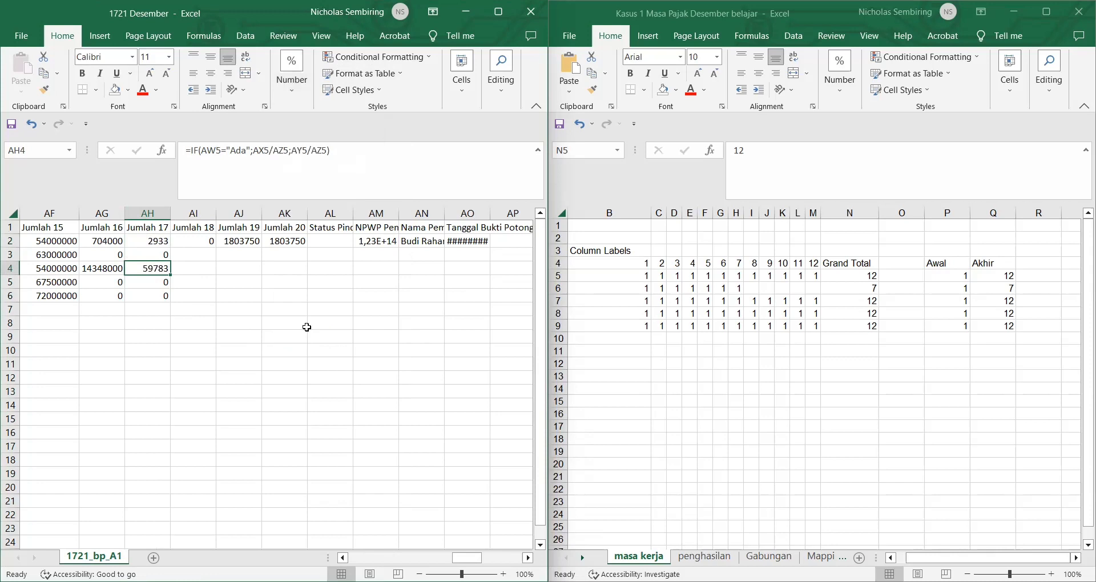
left_click(202, 244)
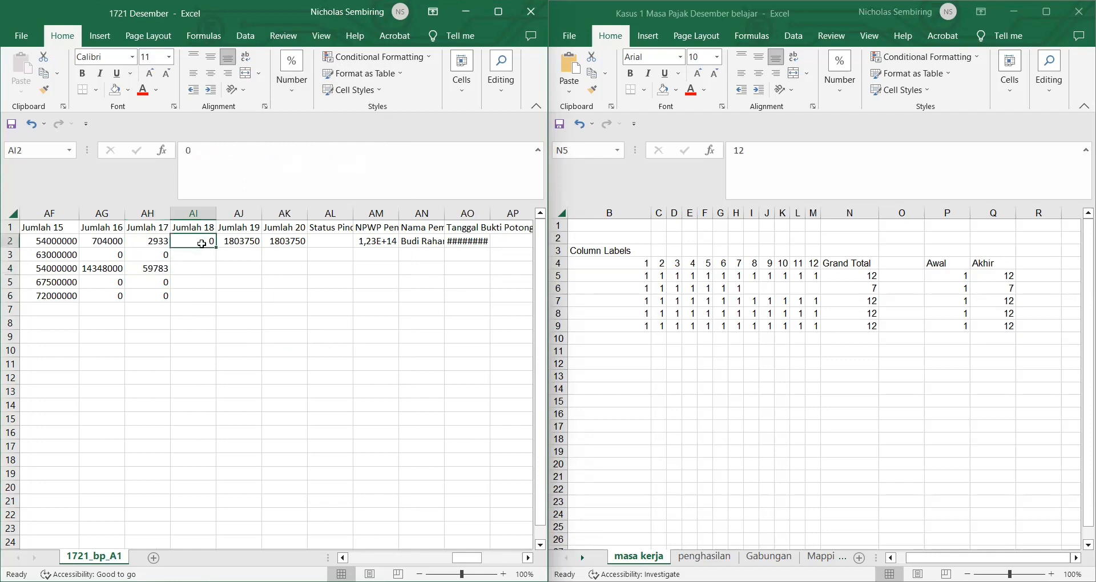
left_click(450, 339)
scroll(450, 339, "right", 3)
scroll(450, 339, "right", 9)
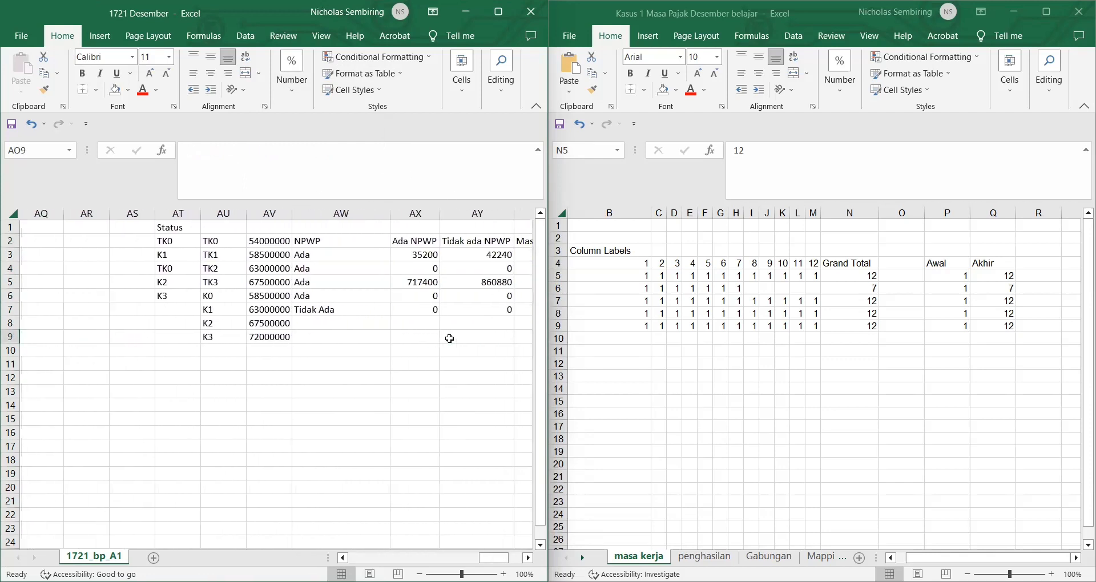
scroll(450, 338, "left", 12)
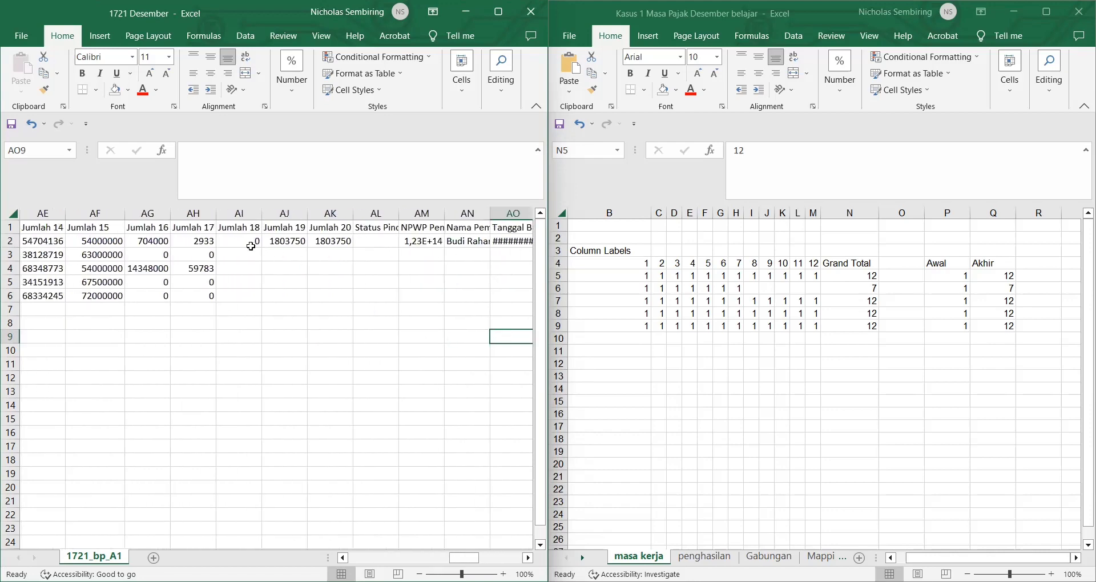
Step: Enter =AX3*1,2 in AI2 and fill it to AI6, giving 42240, 0, 860880, 0, 0
left_click(248, 240)
type("=")
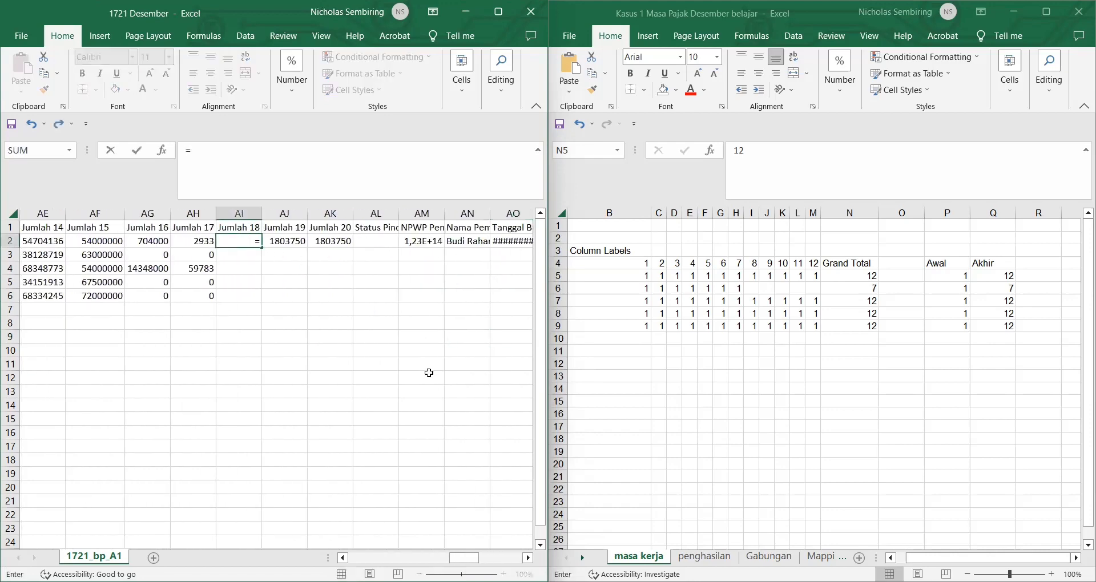
scroll(430, 373, "right", 9)
scroll(430, 373, "right", 4)
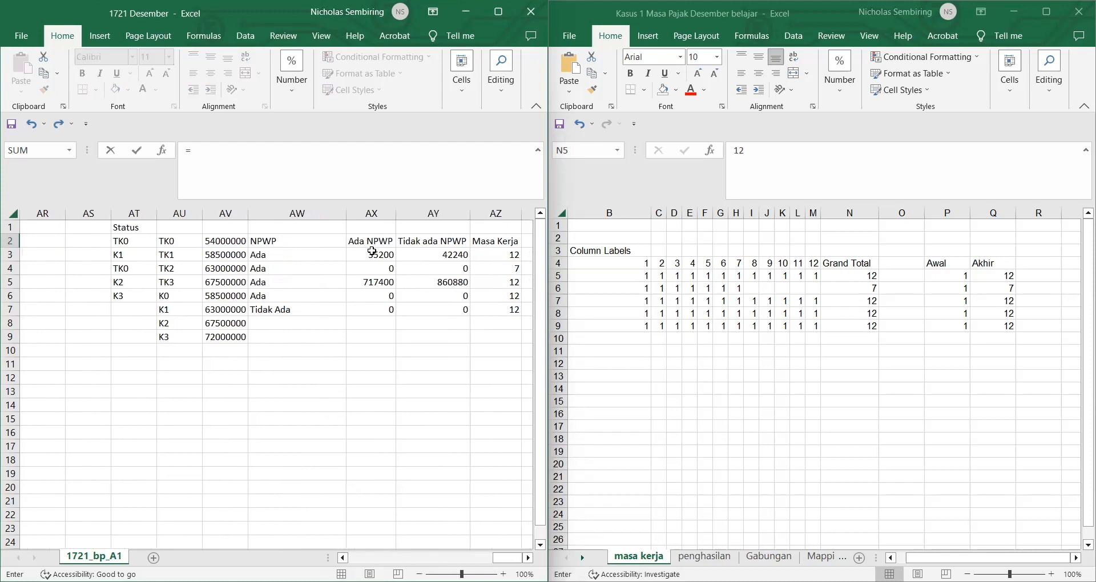
left_click(373, 254)
type("*")
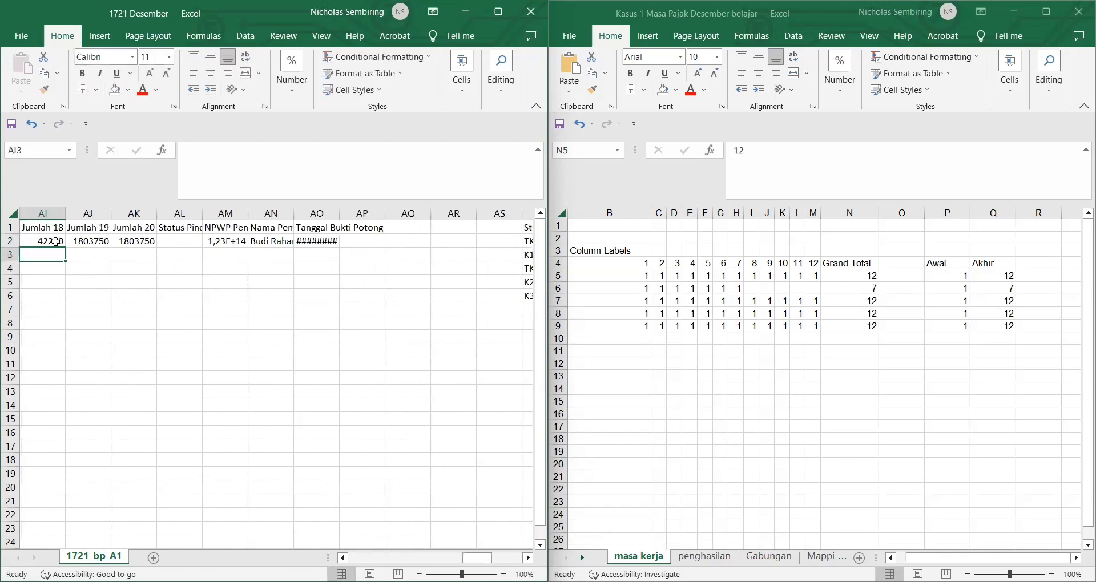
key("Return")
left_click_drag(65, 250, 65, 296)
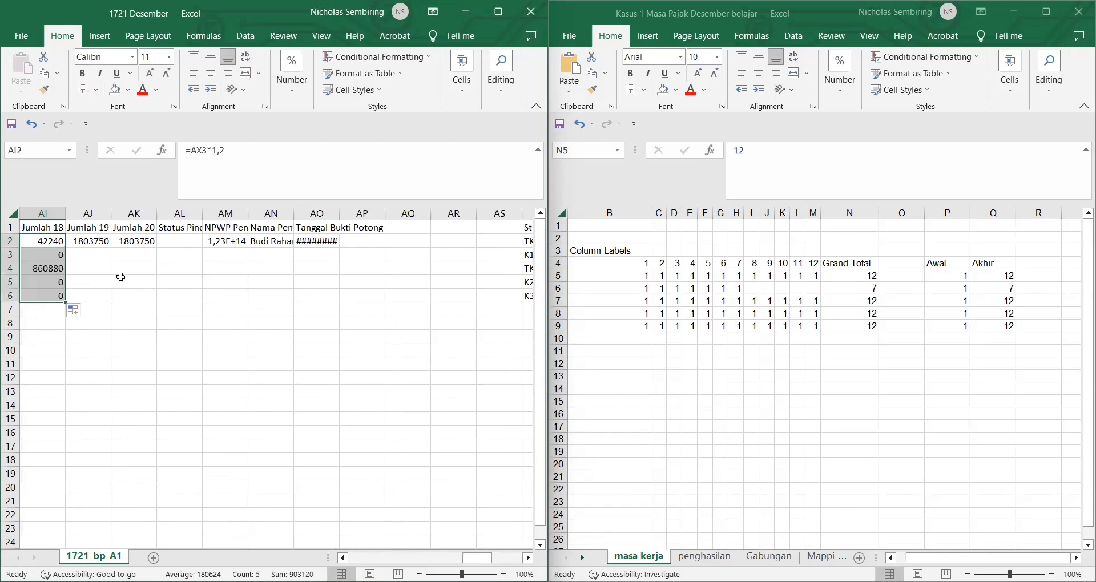
left_click(146, 281)
scroll(122, 280, "left", 2)
scroll(123, 280, "left", 1)
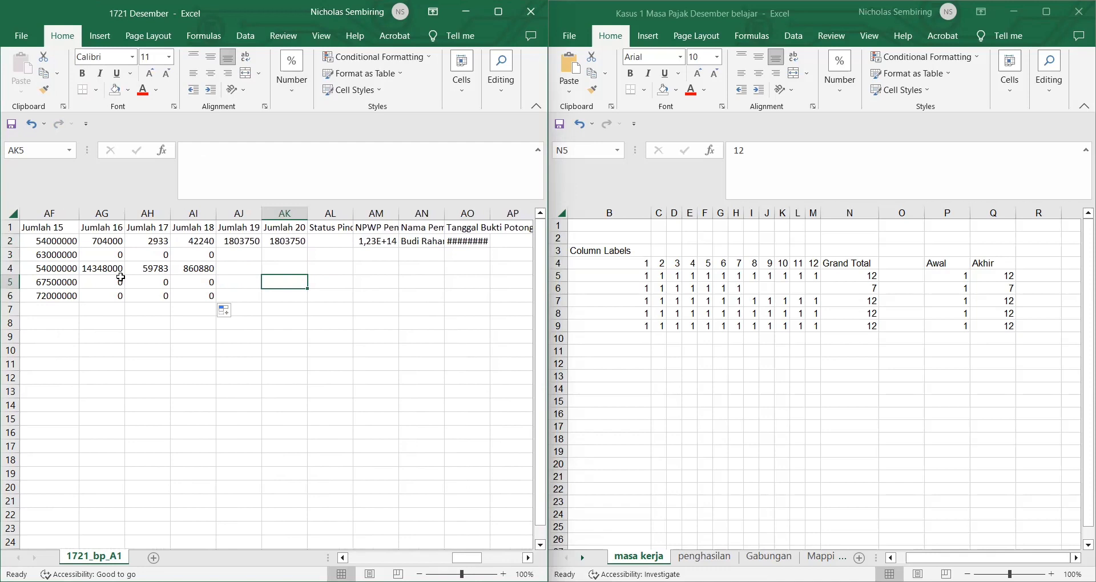
Step: Enter =AI2-AH2 in Jumlah 19 (AJ2) and fill it down to AJ6
left_click(254, 243)
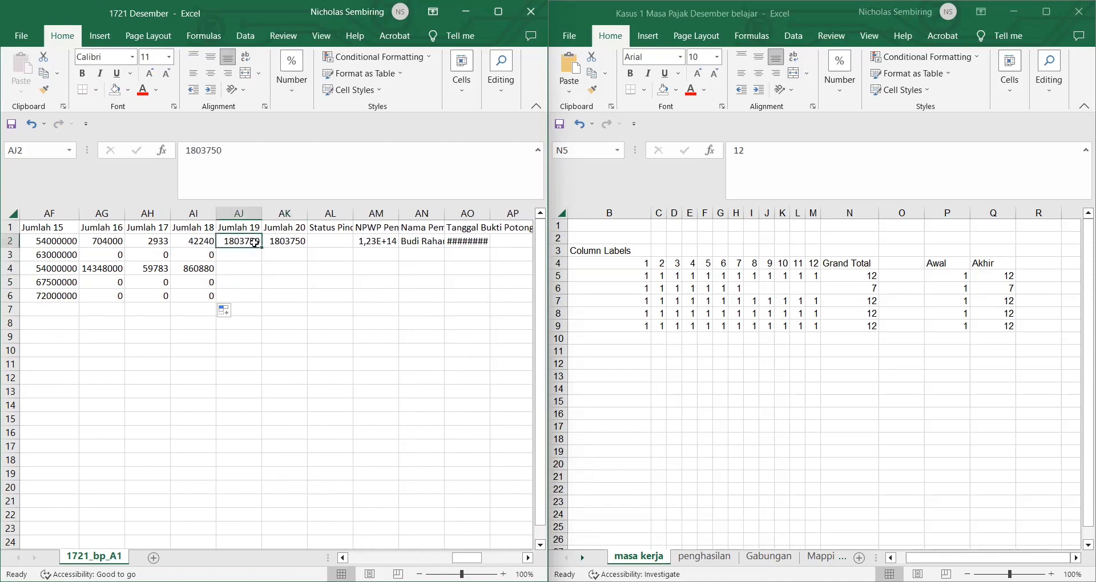
type("=")
left_click(192, 240)
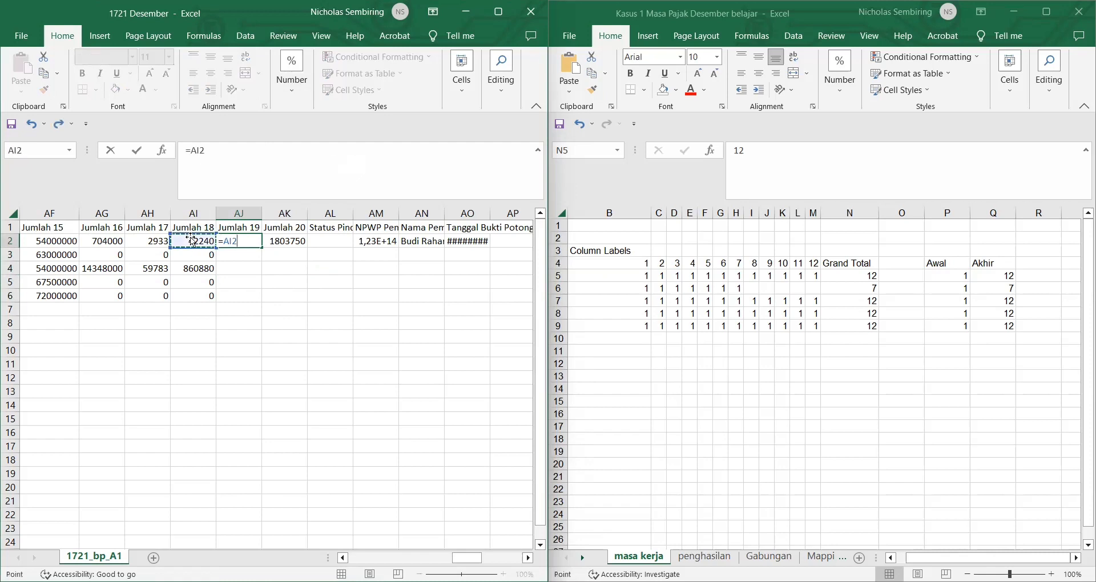
type("-")
key("Left")
key("Left")
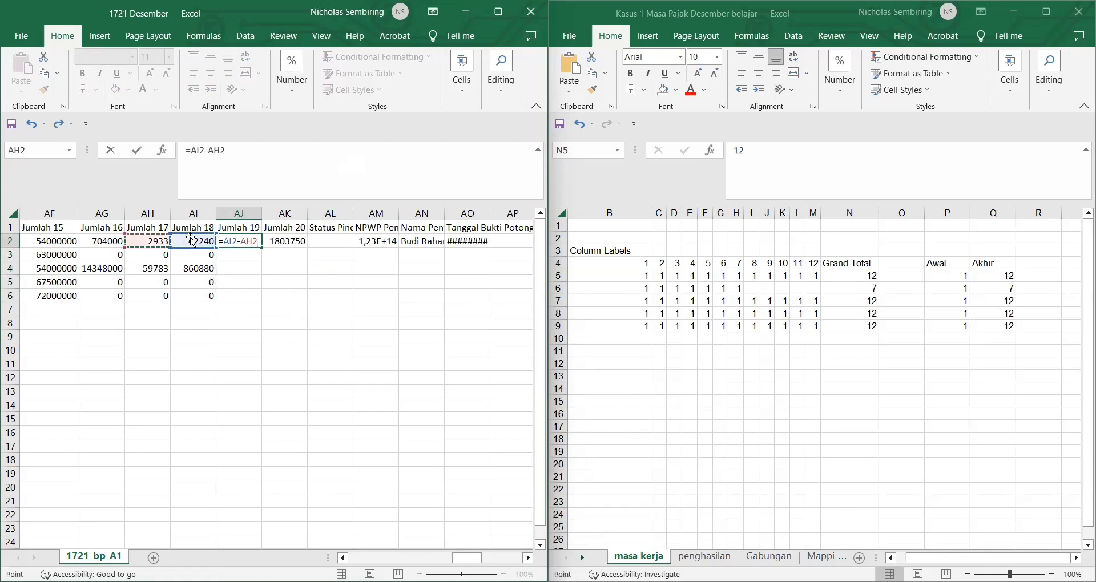
key("Return")
left_click(238, 231)
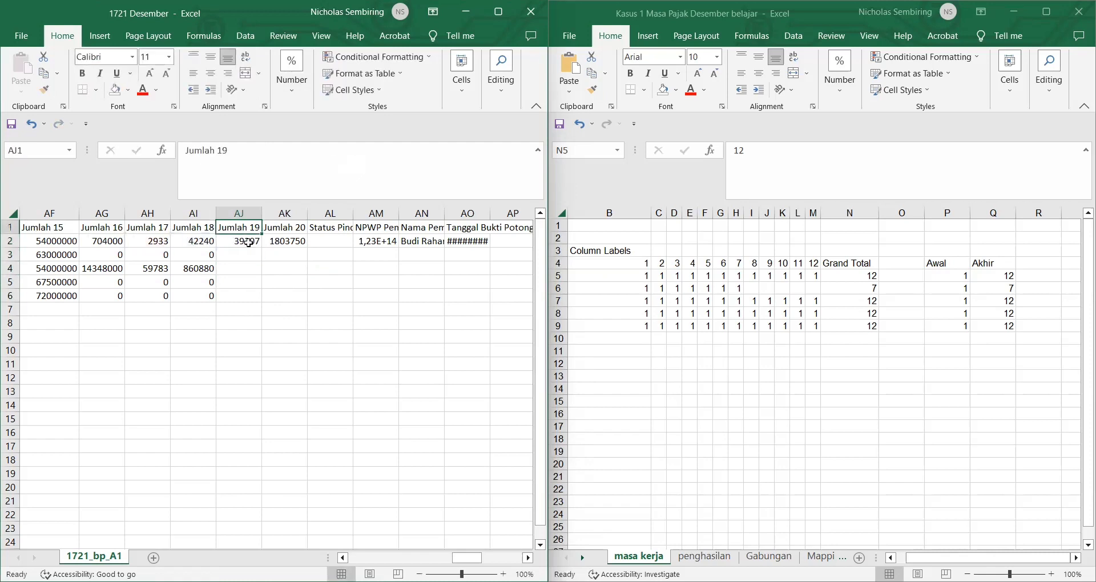
left_click(252, 244)
left_click_drag(264, 248, 264, 302)
left_click(289, 282)
Step: Set Jumlah 20 to =AJ2 in AK2 and fill it down to row 6
left_click(277, 230)
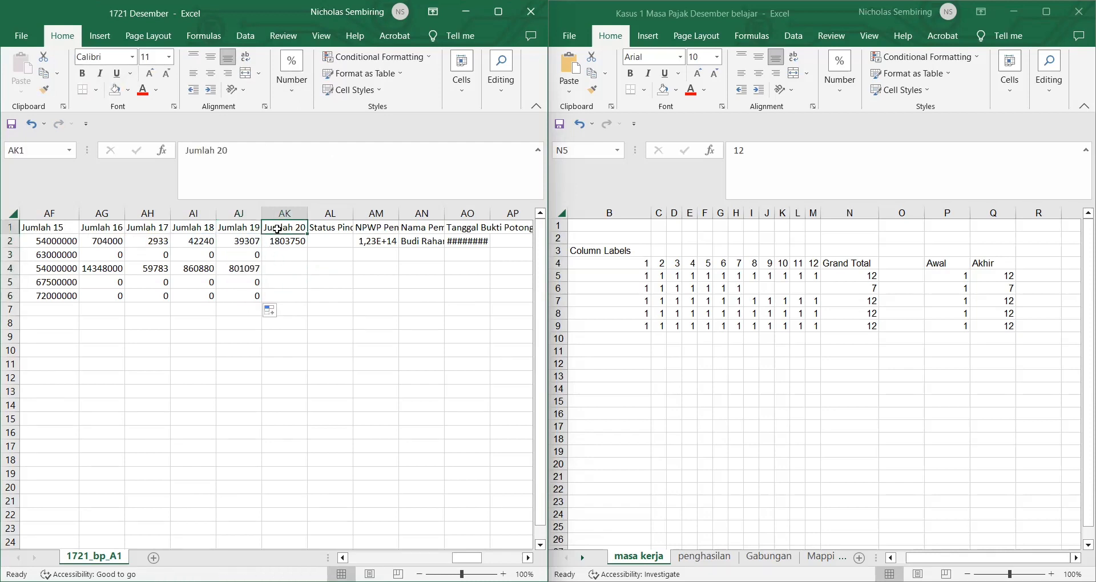
left_click(293, 241)
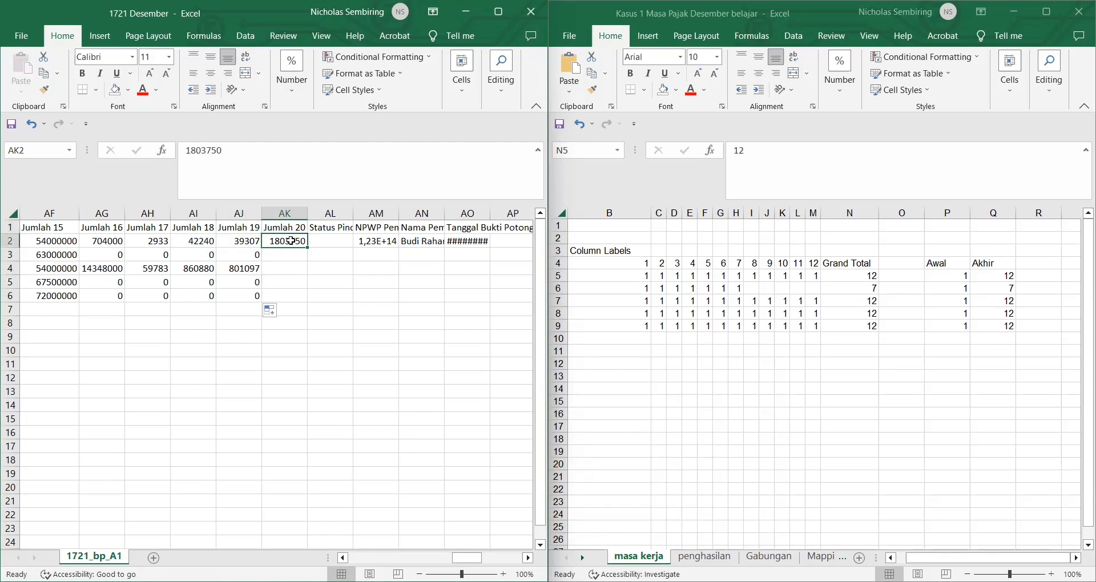
type("=")
left_click(243, 241)
key("Return")
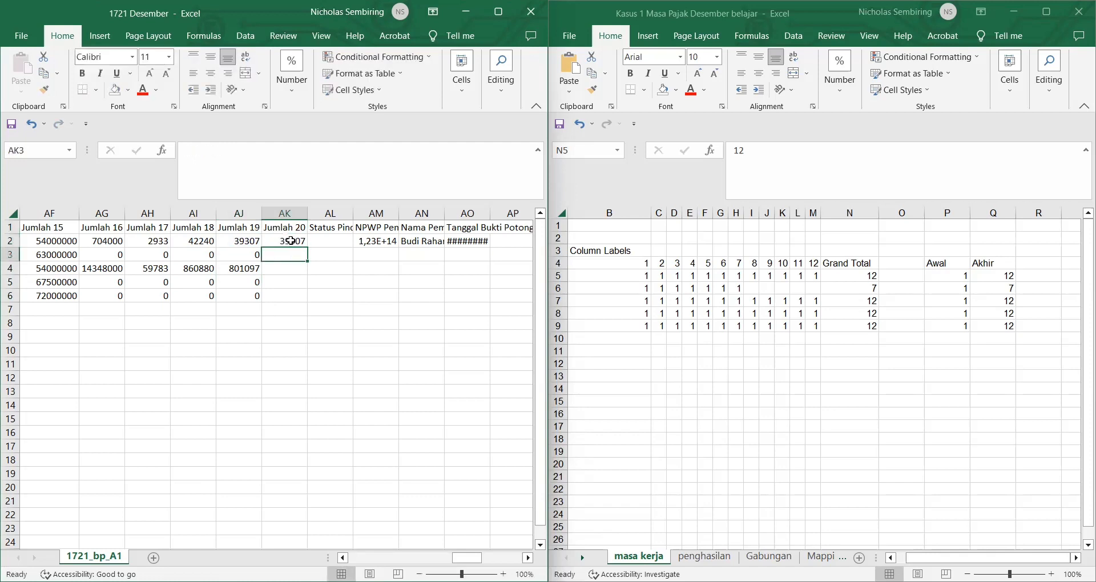
left_click(290, 241)
double_click(307, 247)
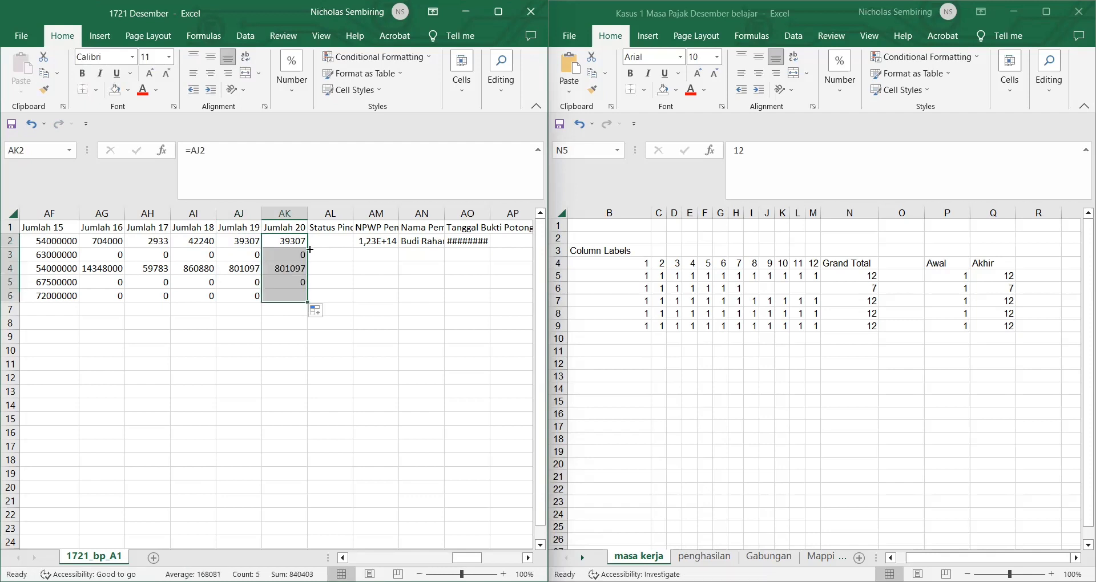
left_click(332, 264)
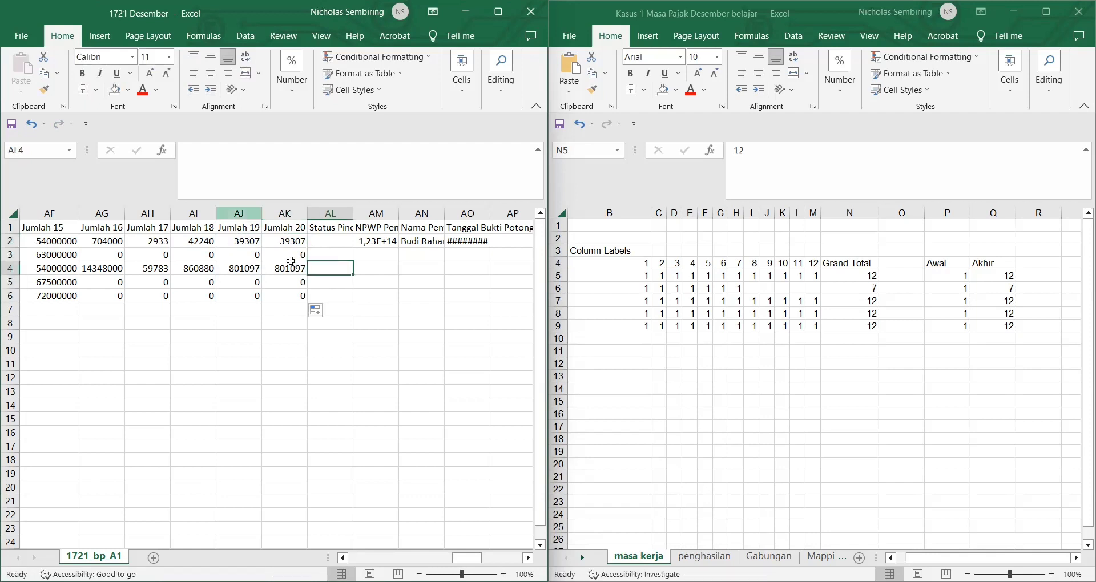
left_click(335, 239)
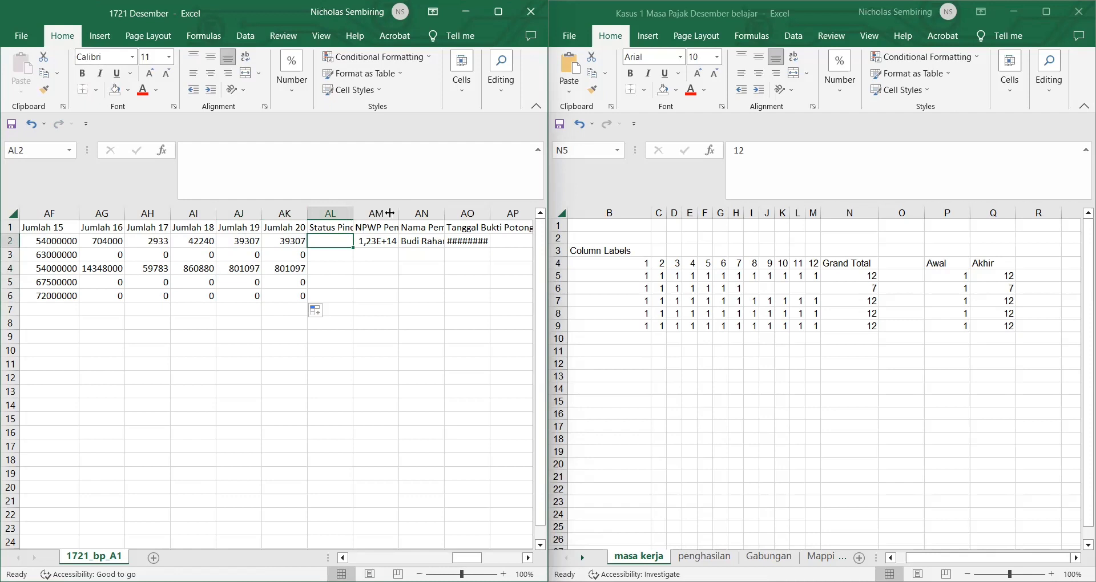
Step: Enter Pegawai Pindahan in AL2:AL3 and widen the Status Pindah and NPWP Pemotong columns
left_click_drag(390, 213, 398, 212)
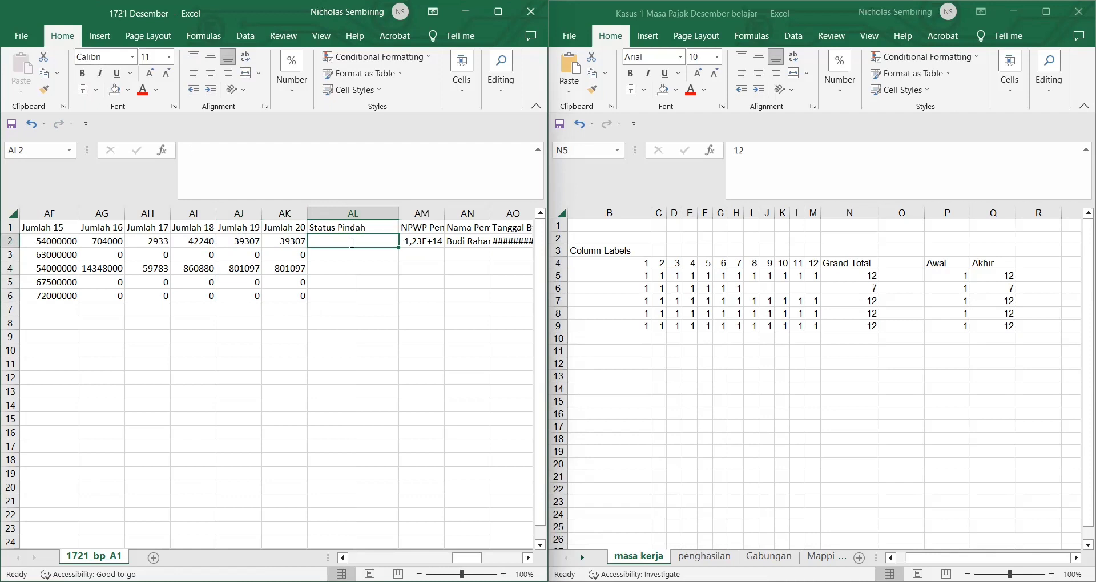
type("Pegawai ")
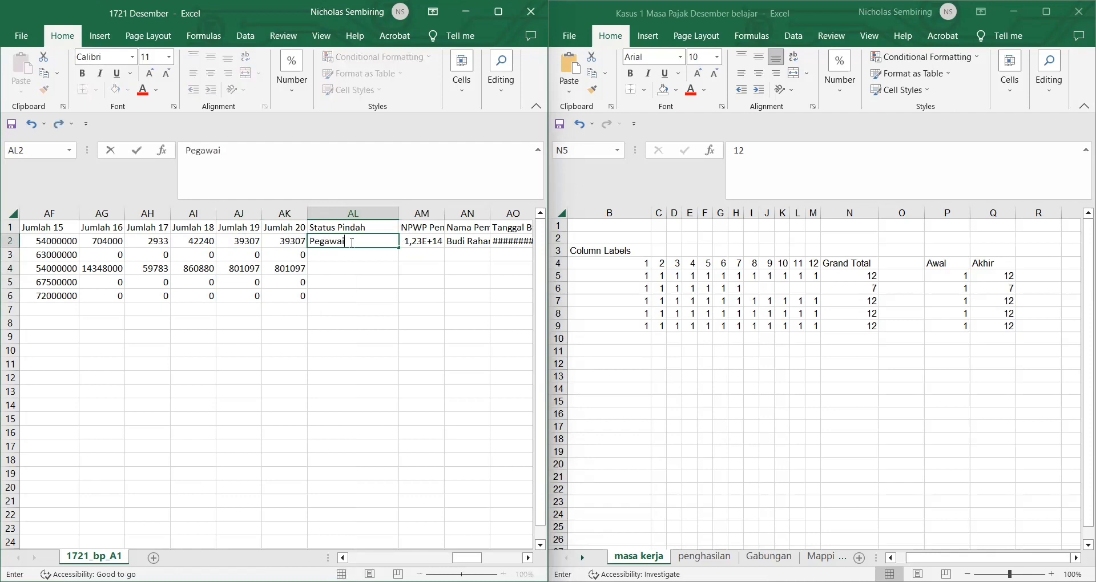
type("Pindahan")
key("Return")
left_click(379, 242)
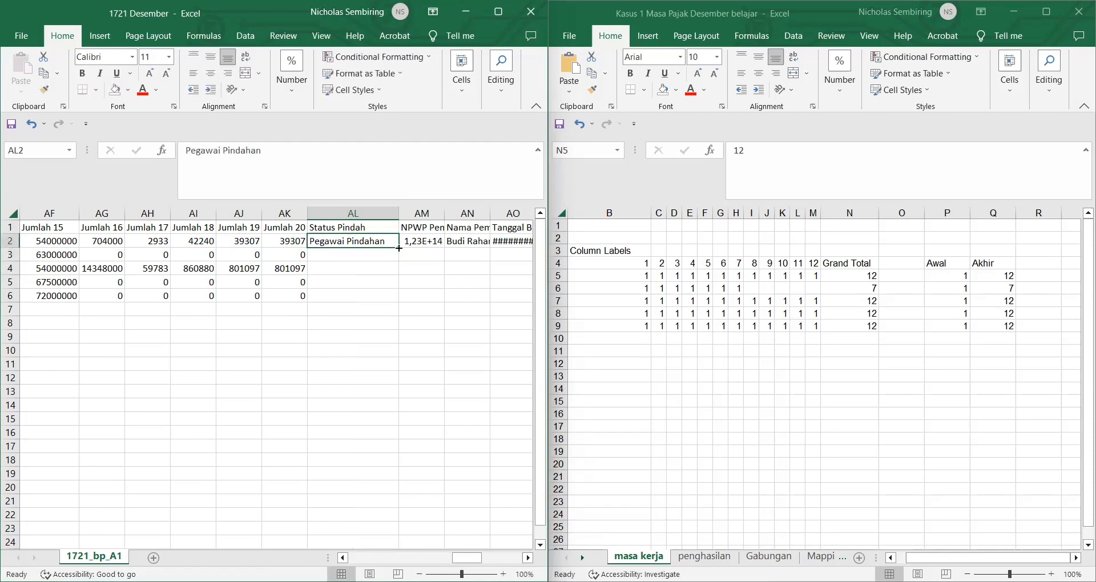
mouse_move(399, 248)
left_mouse_down()
mouse_move(400, 262)
mouse_move(391, 258)
left_mouse_up()
left_click(452, 292)
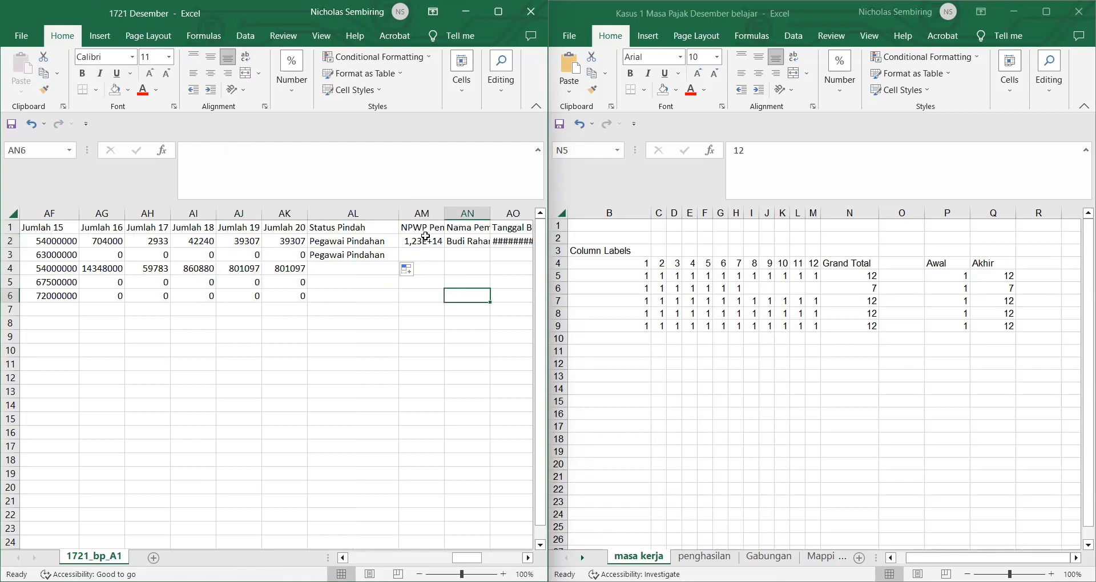
left_click(430, 227)
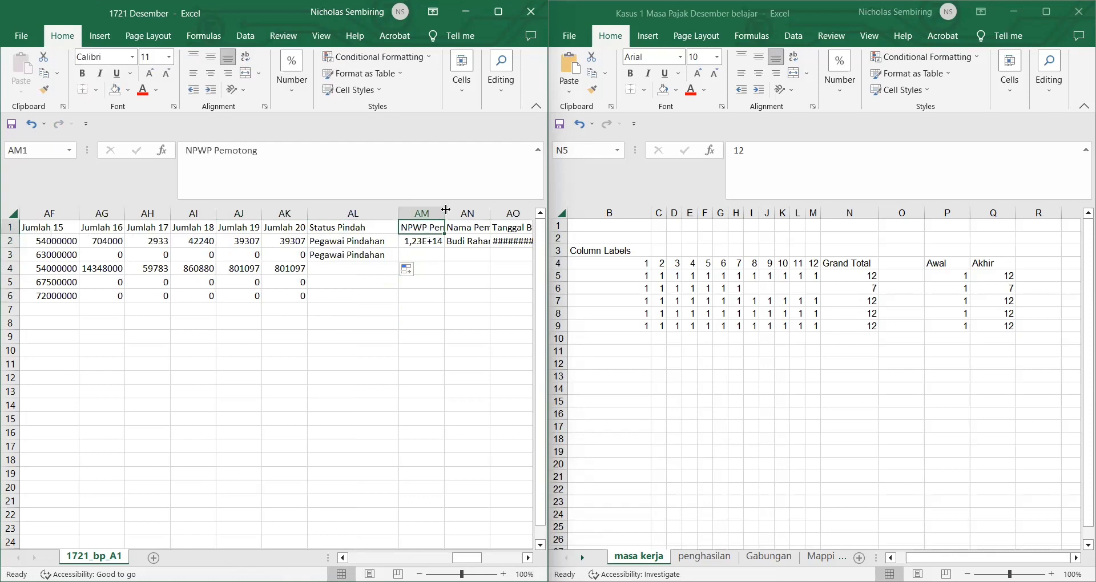
left_click_drag(446, 210, 486, 210)
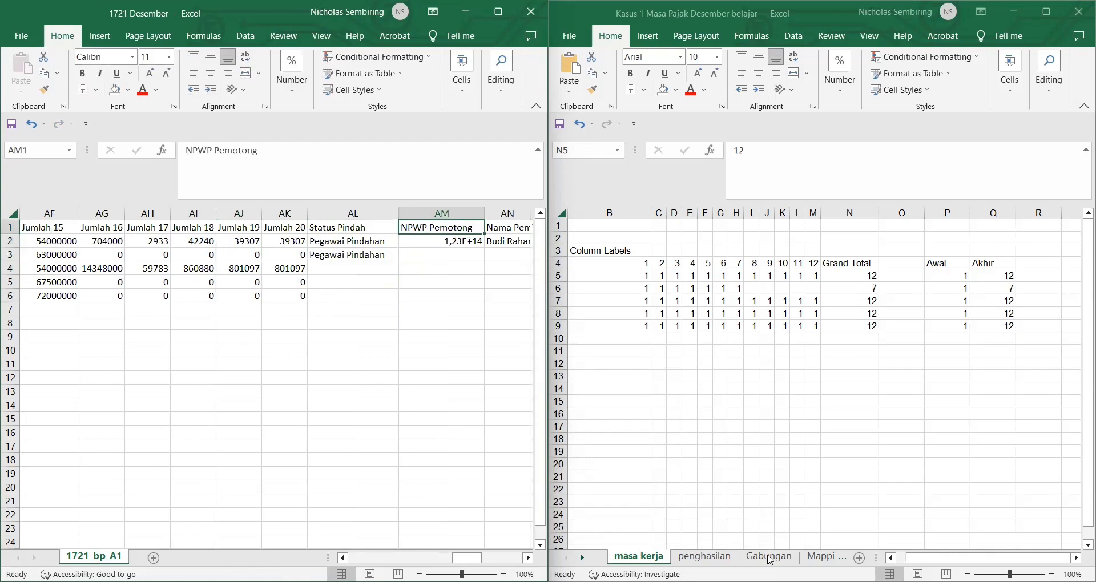
Step: Copy the employer's NPWP from the Data Pemberi Kerja sheet
scroll(770, 561, "down", 3)
left_click(770, 562)
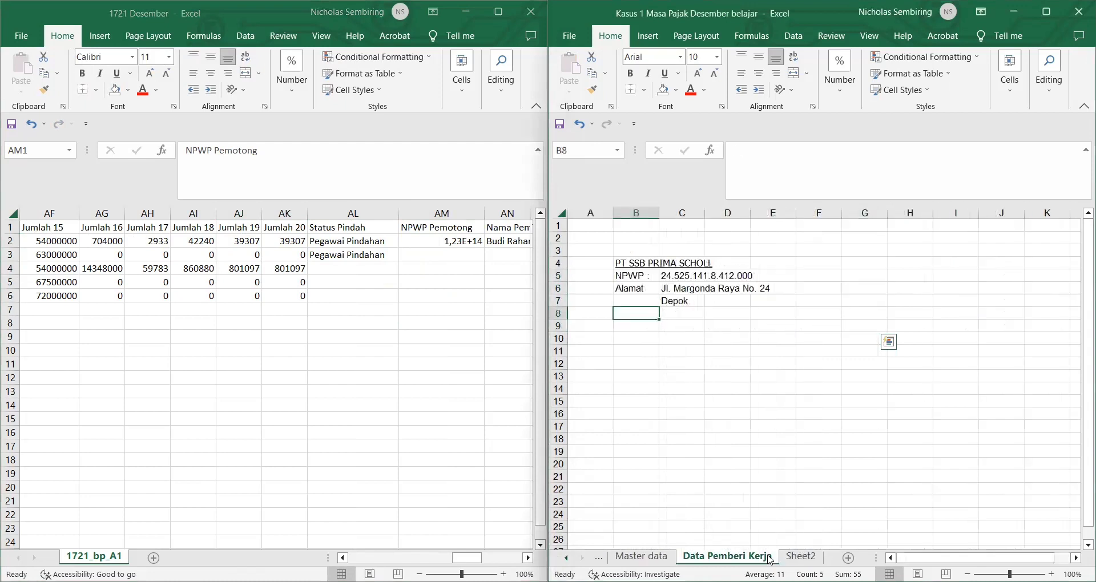
left_click(669, 275)
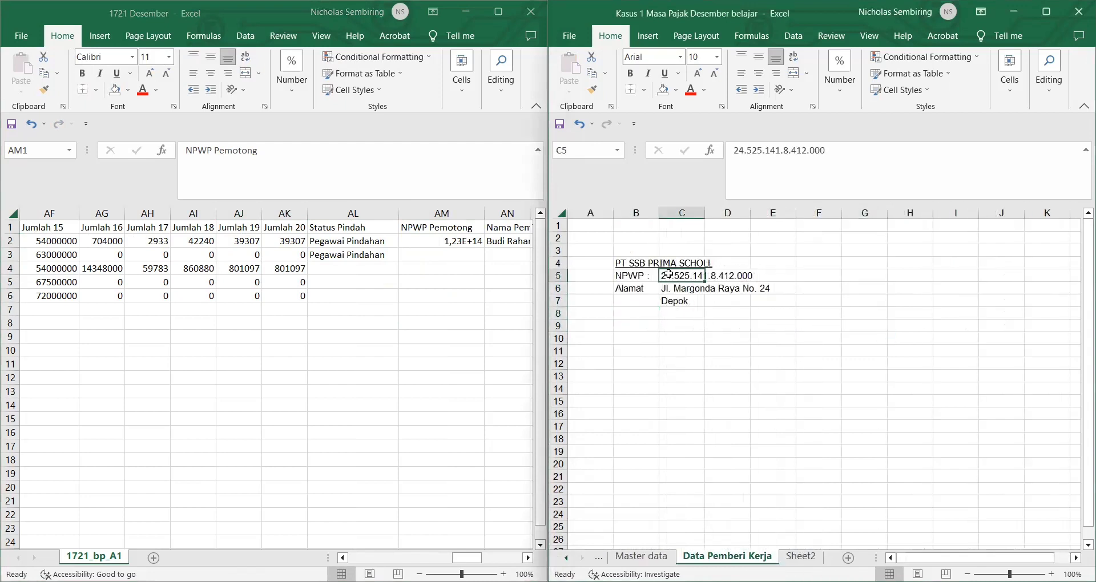
left_click_drag(836, 156, 732, 149)
key("ctrl+c")
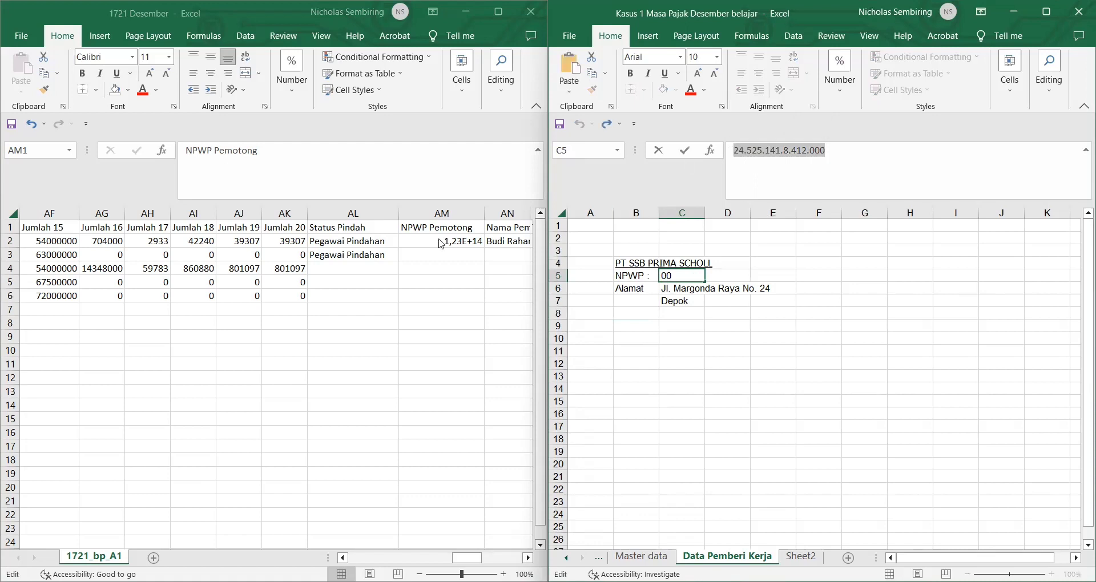
Step: Paste the employer's NPWP into AM2 and fill it down to AM6
left_click(441, 243)
left_click(439, 239)
key("ctrl+v")
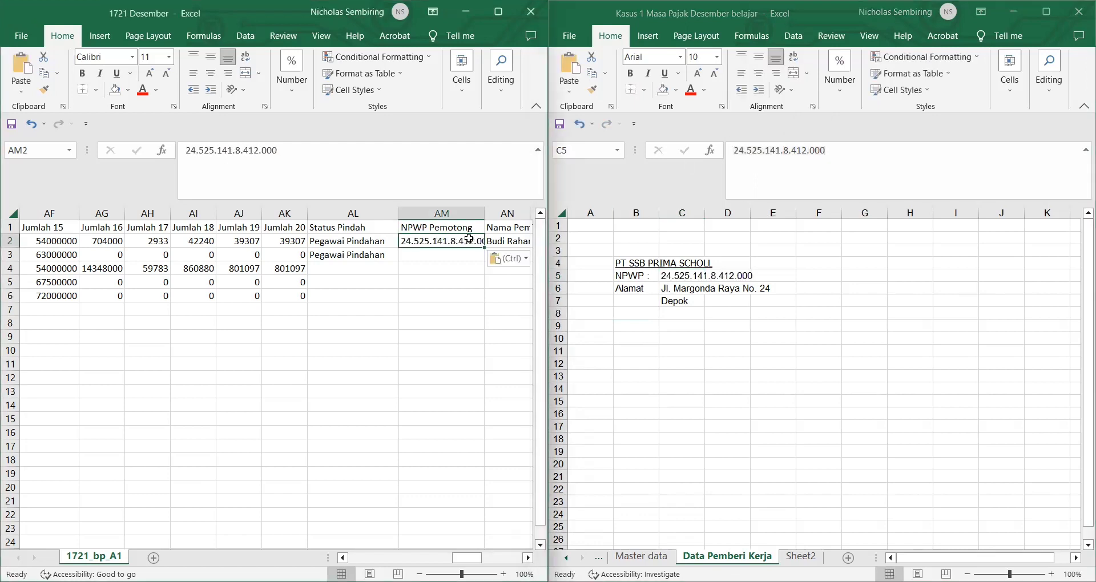
left_click_drag(480, 248, 481, 299)
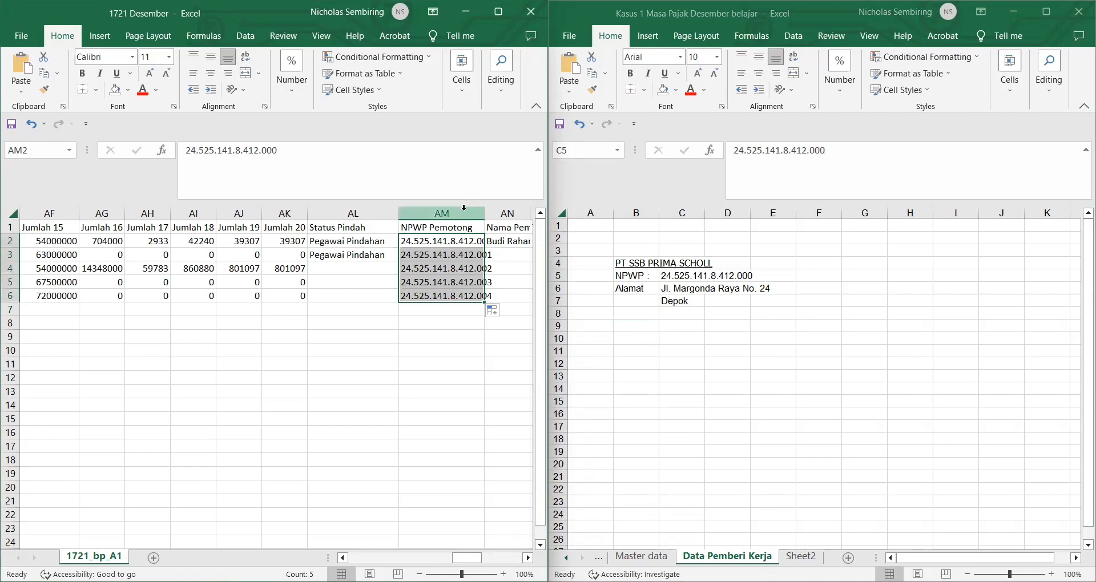
left_click(462, 213)
left_click(290, 75)
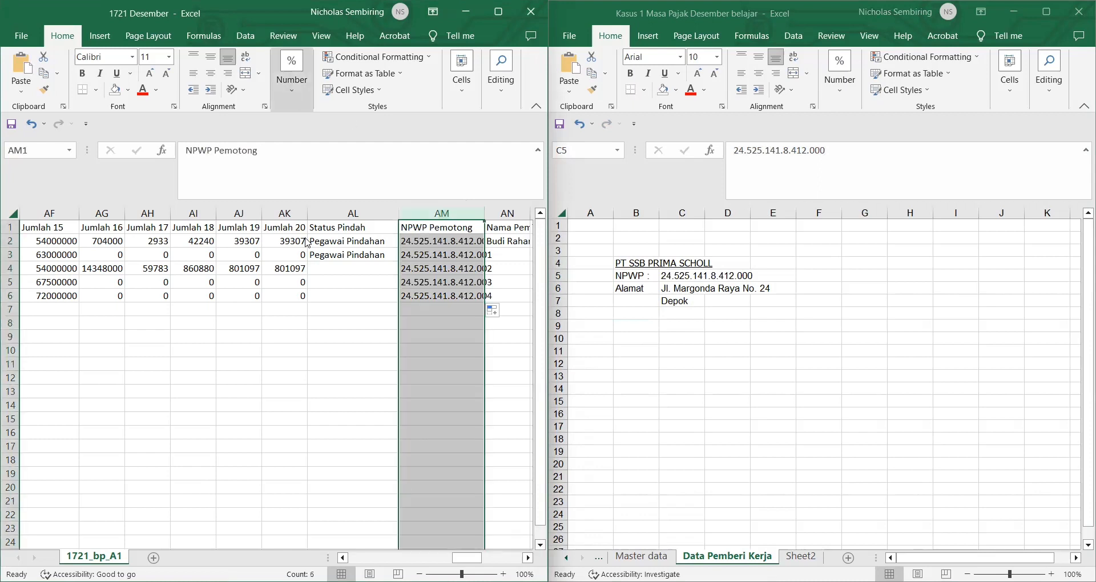
left_click(374, 172)
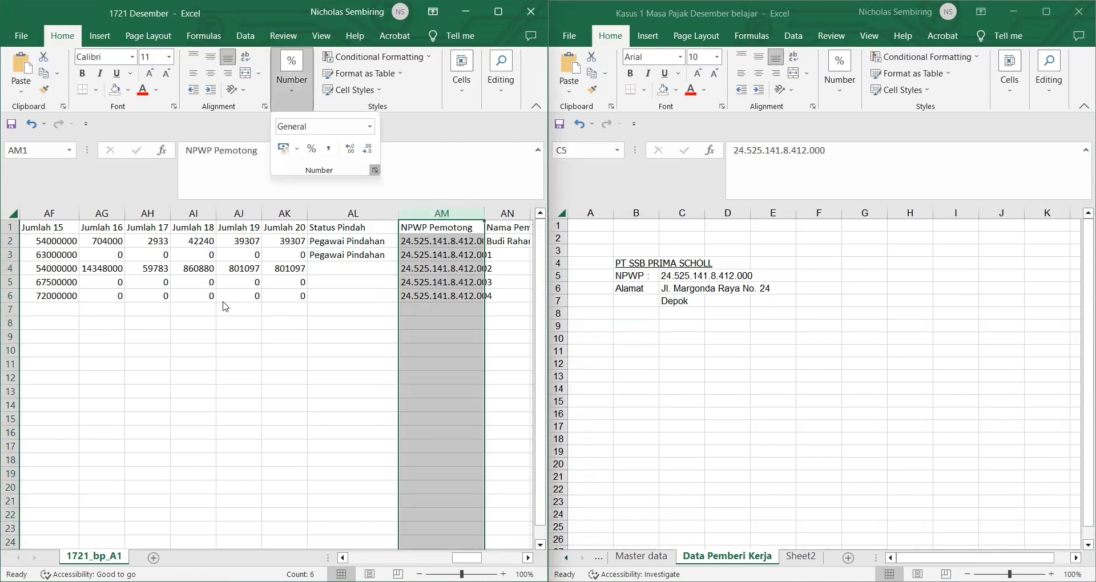
left_click(106, 325)
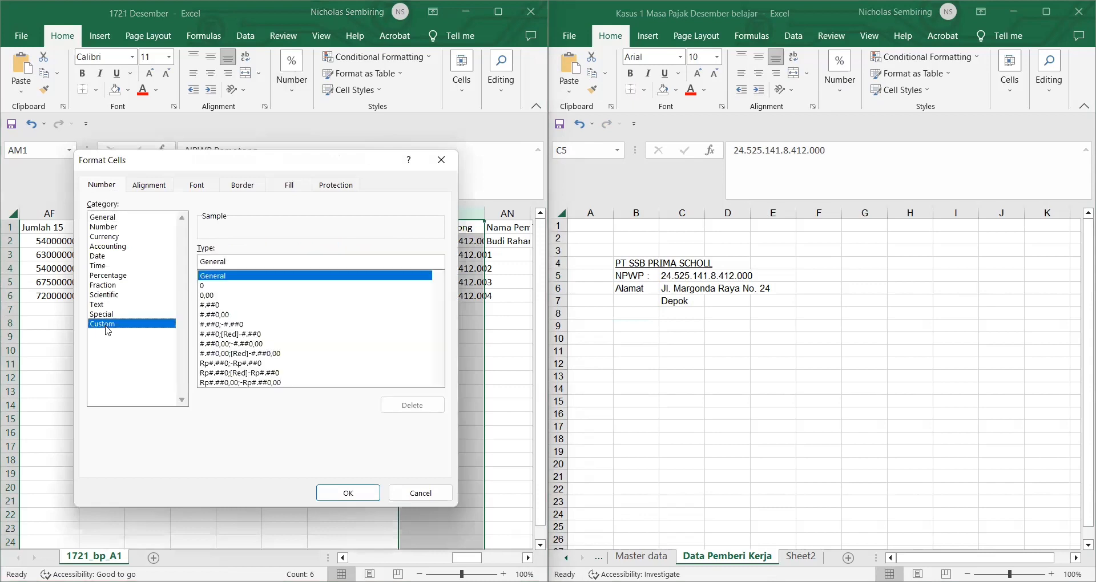
left_click(221, 286)
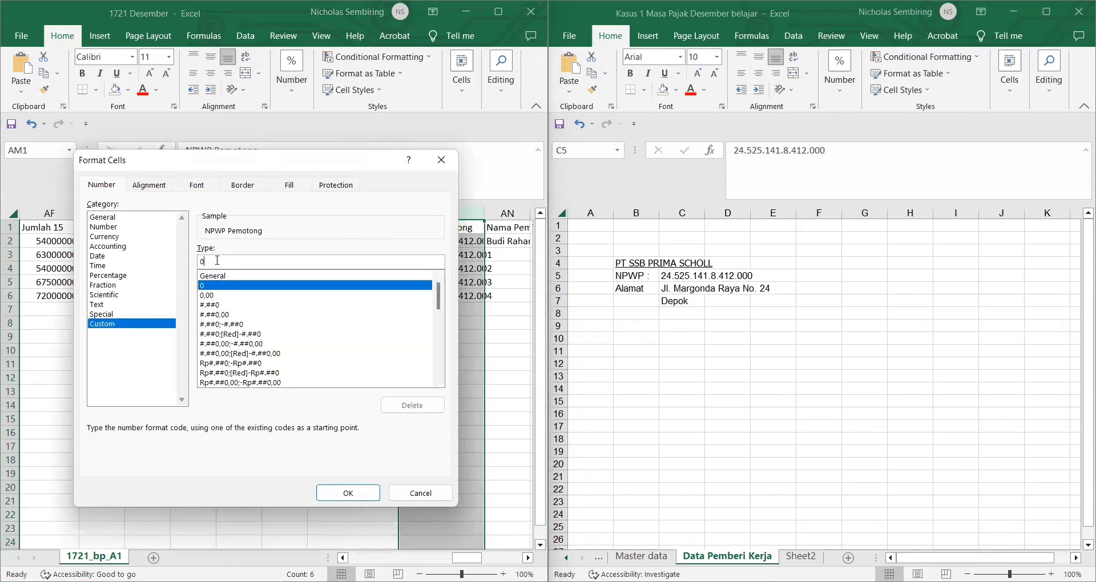
type("0000000")
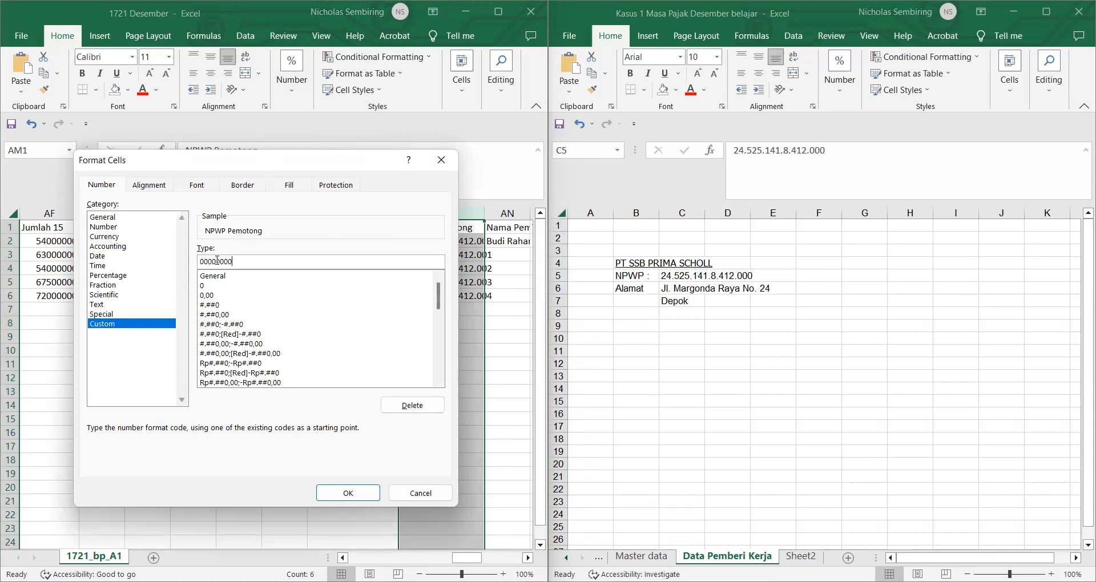
type("0000000")
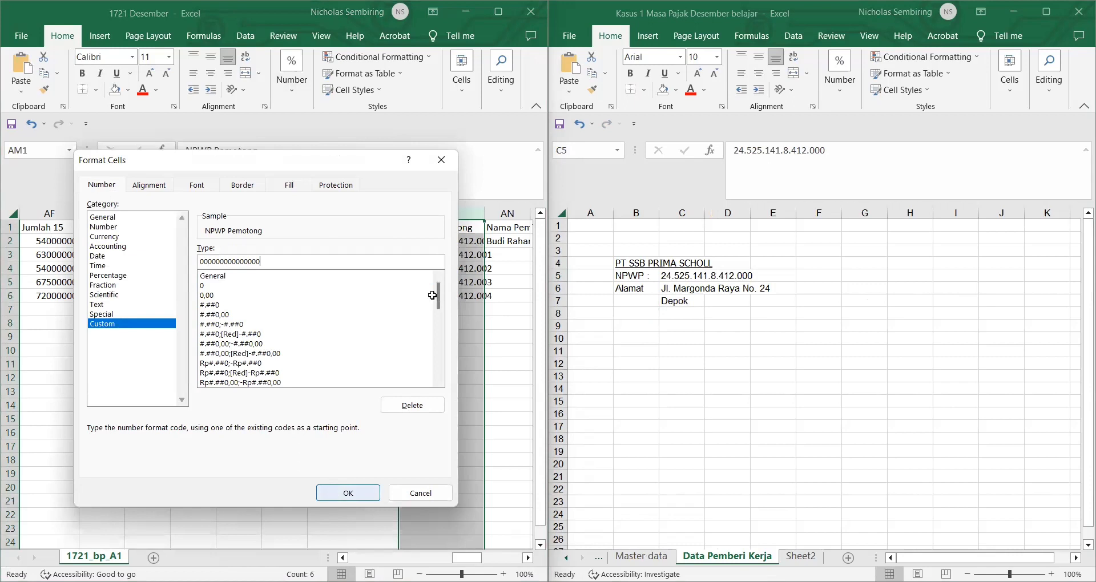
key("Return")
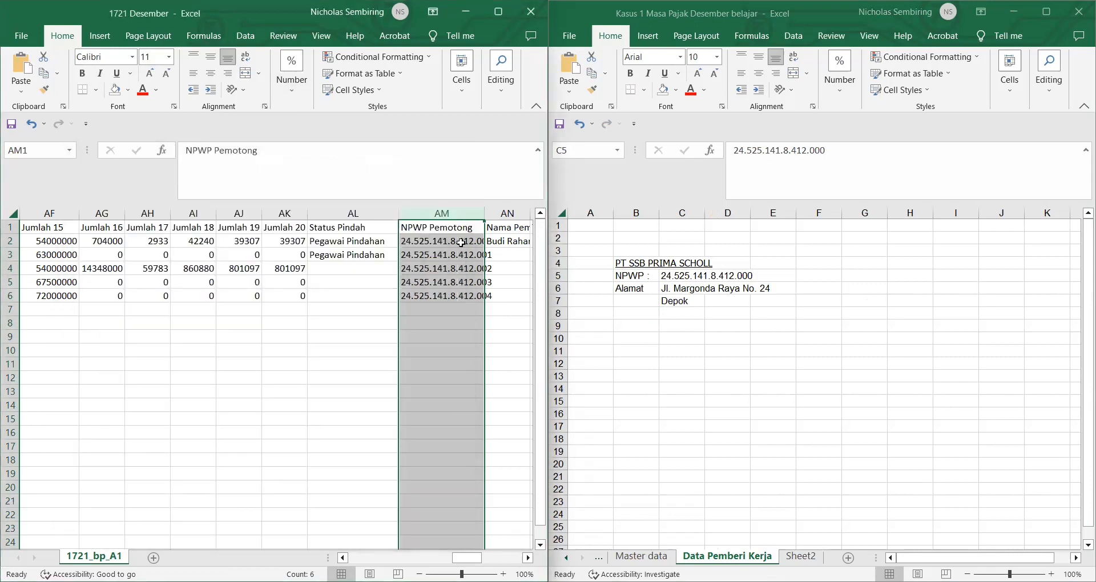
key("ctrl+f")
Step: Replace every '.' in the NPWP Pemotong numbers with nothing; no dashes found
left_click(324, 470)
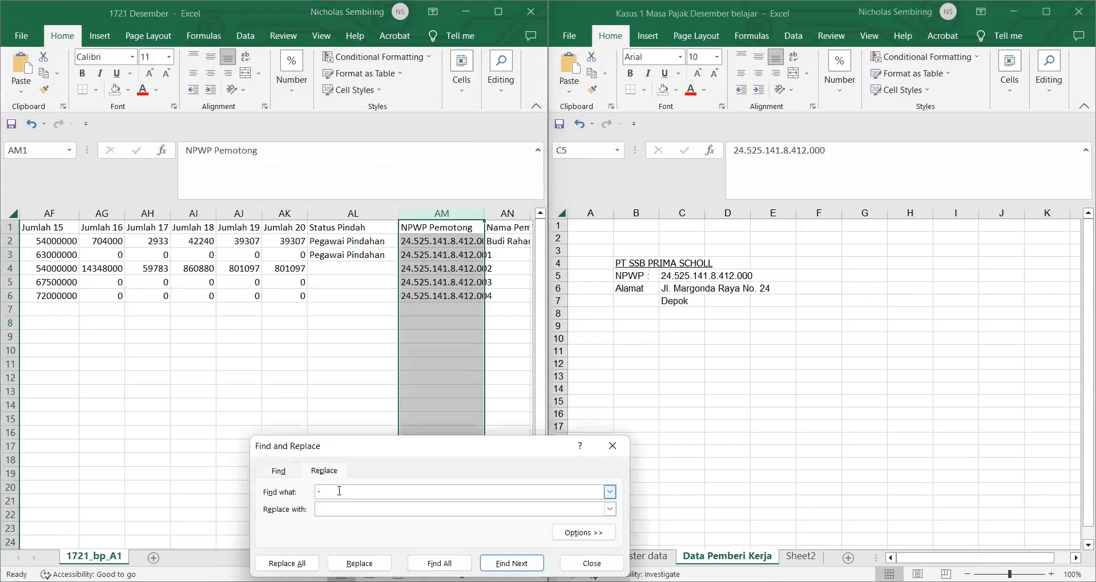
key("BackSpace")
left_click(287, 564)
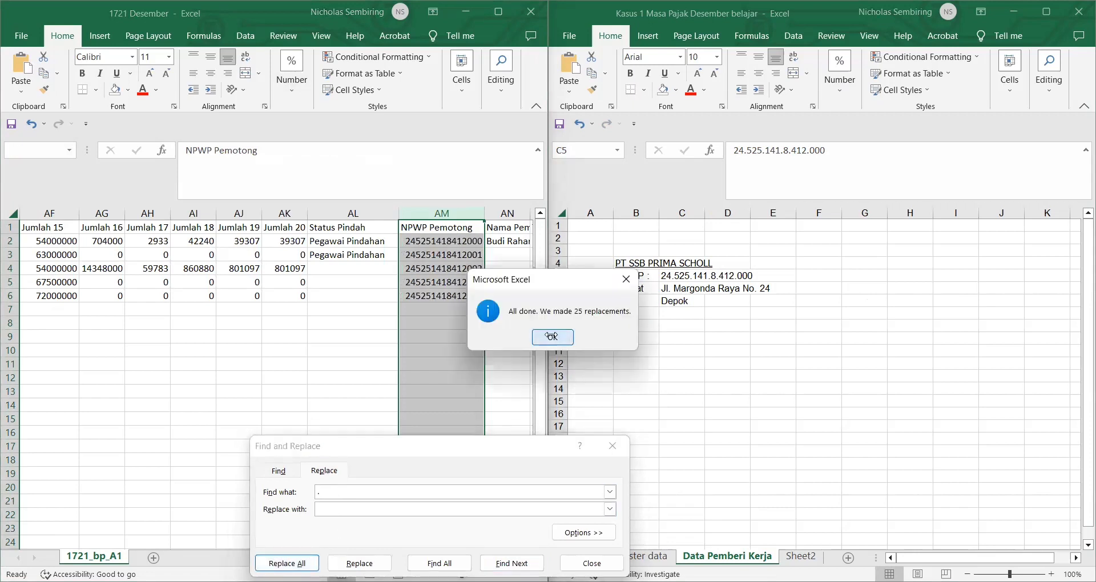
left_click(551, 337)
left_click(363, 490)
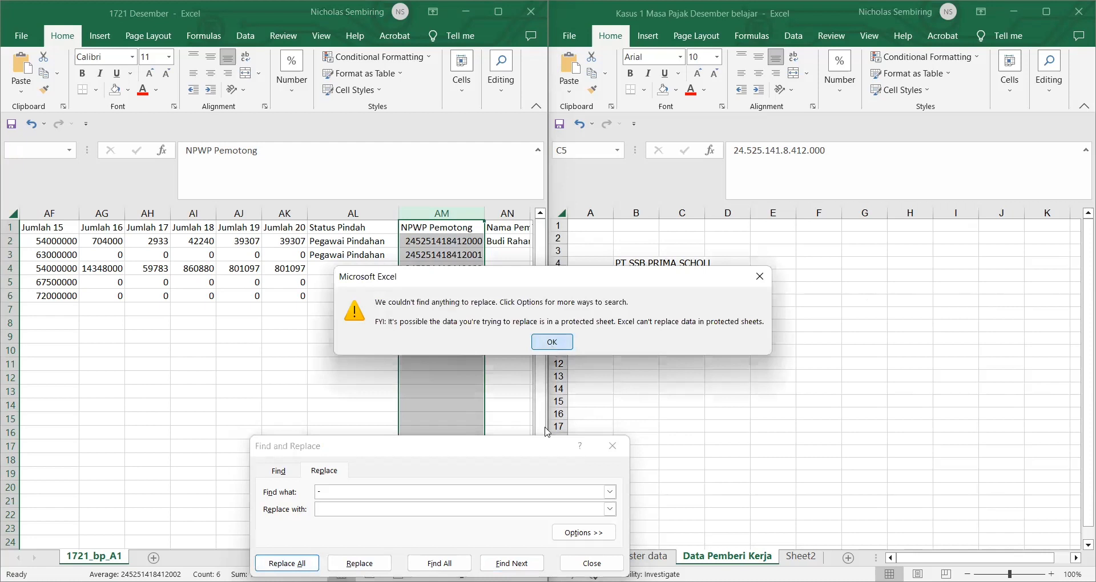
key("Return")
left_click(613, 445)
left_click(497, 373)
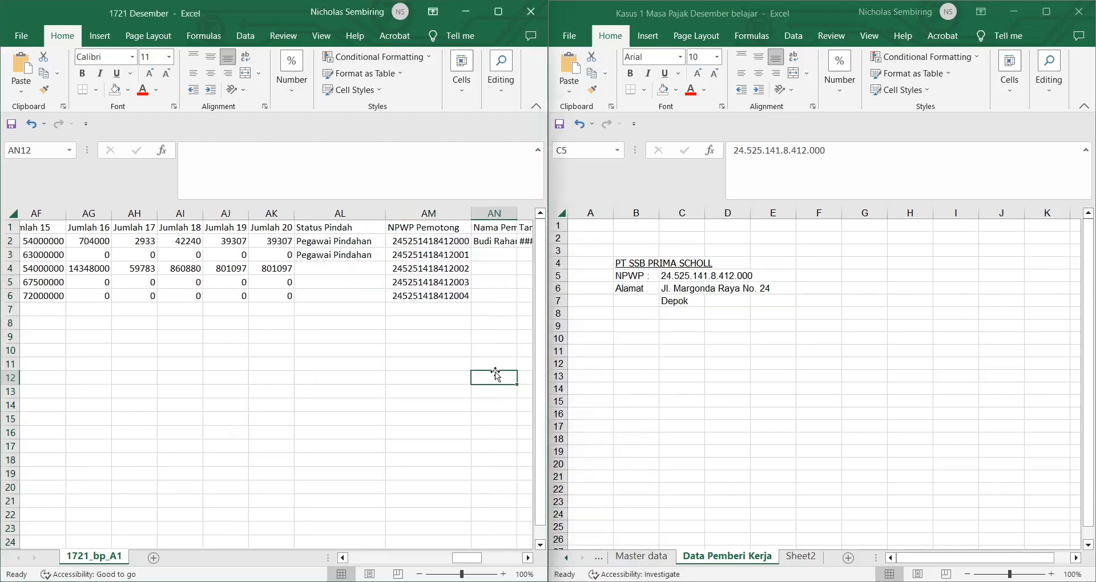
scroll(496, 375, "right", 2)
Step: Copy PT SSB PRIMA SCHOLL from the company workbook into AN2 and fill it down to row 6
left_click(345, 242)
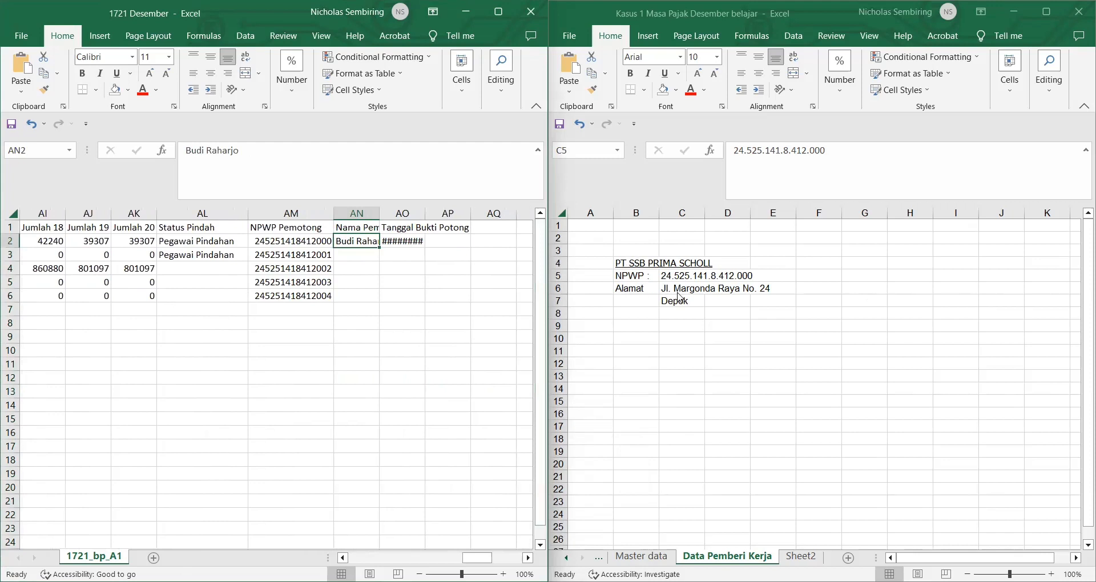
left_click(661, 264)
left_click(637, 261)
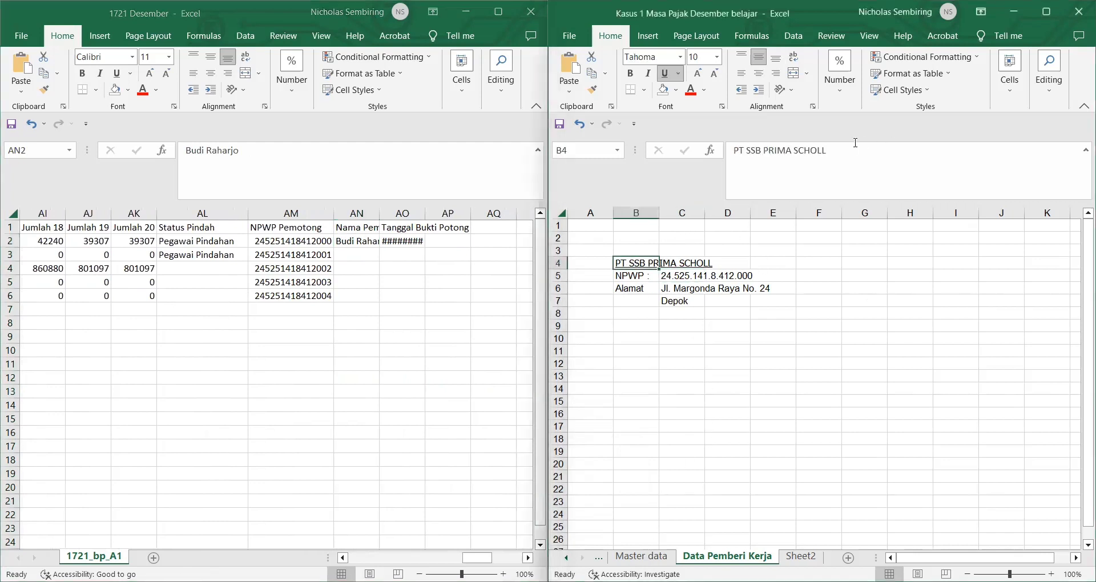
left_click_drag(836, 156, 724, 153)
key("ctrl+c")
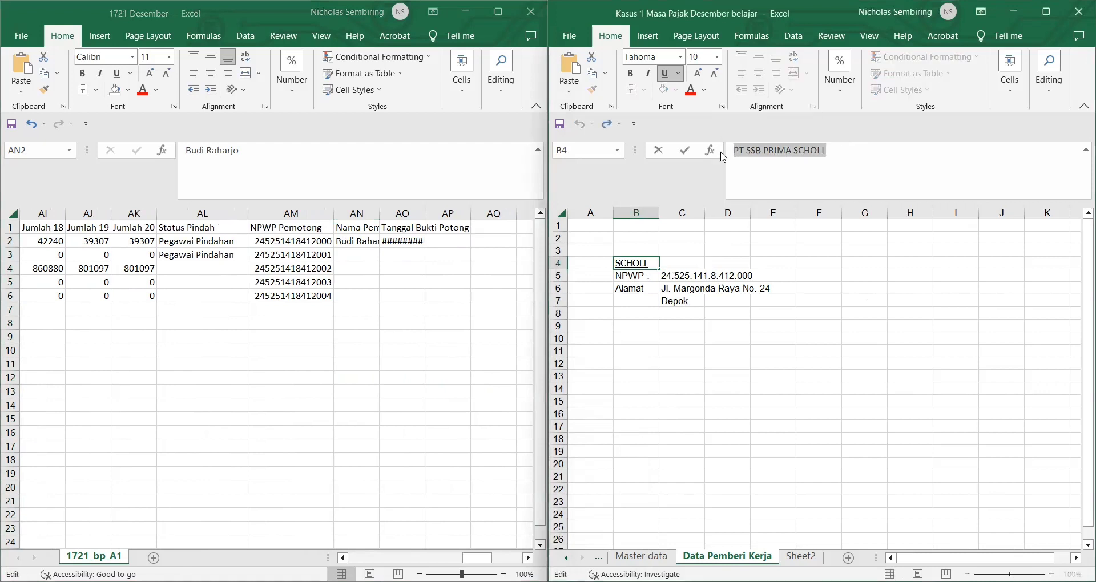
left_click(365, 241)
key("ctrl+v")
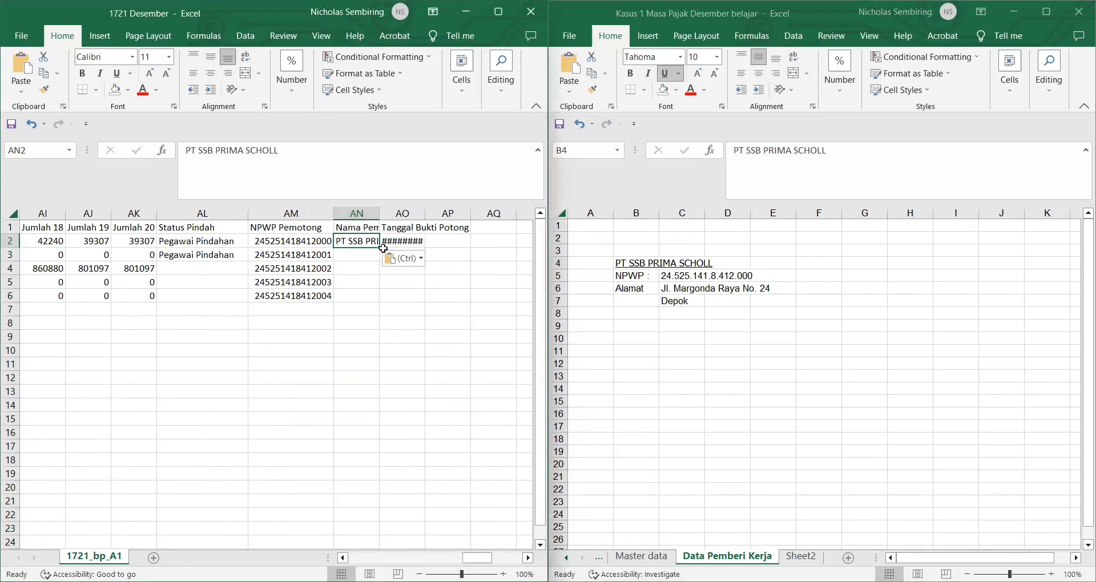
double_click(382, 248)
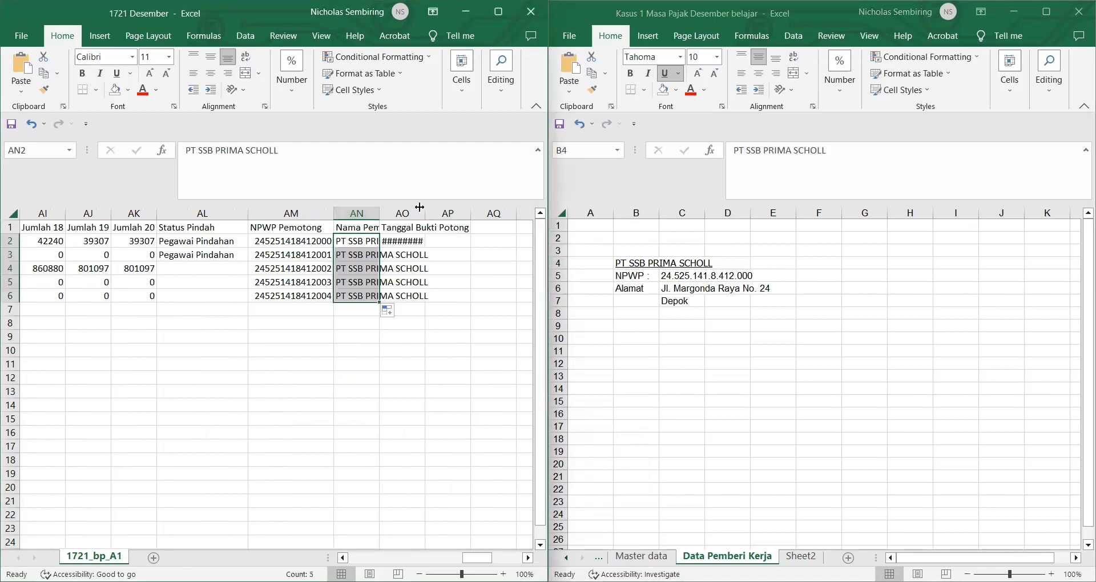
Step: Widen column AN and fill Tanggal Bukti Potong with 24/12/2016 through 28/12/2016 in rows 2–6
left_click_drag(381, 206, 486, 213)
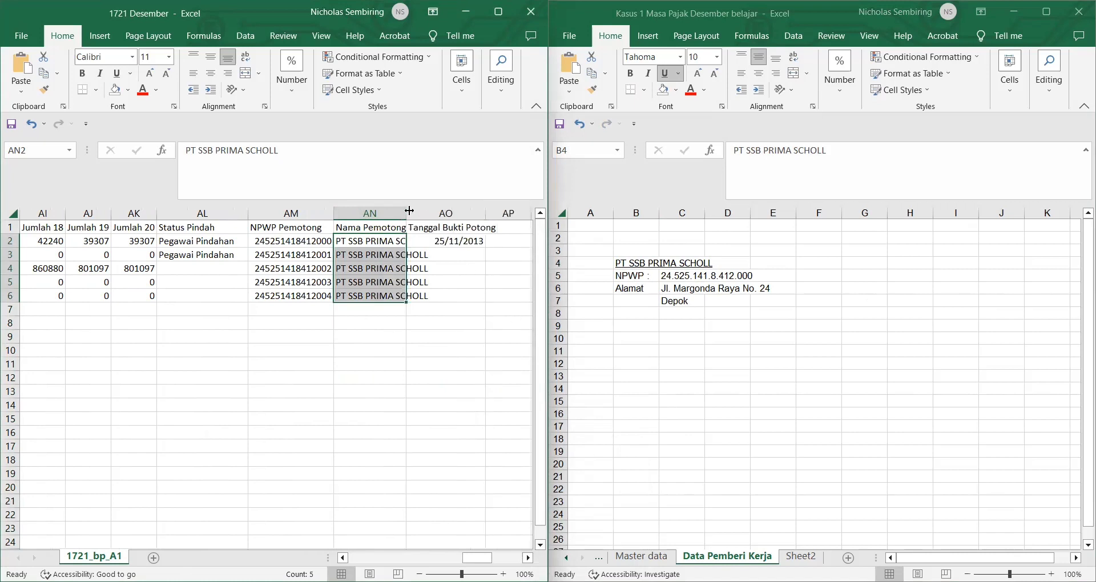
left_click_drag(409, 210, 424, 211)
left_click(462, 244)
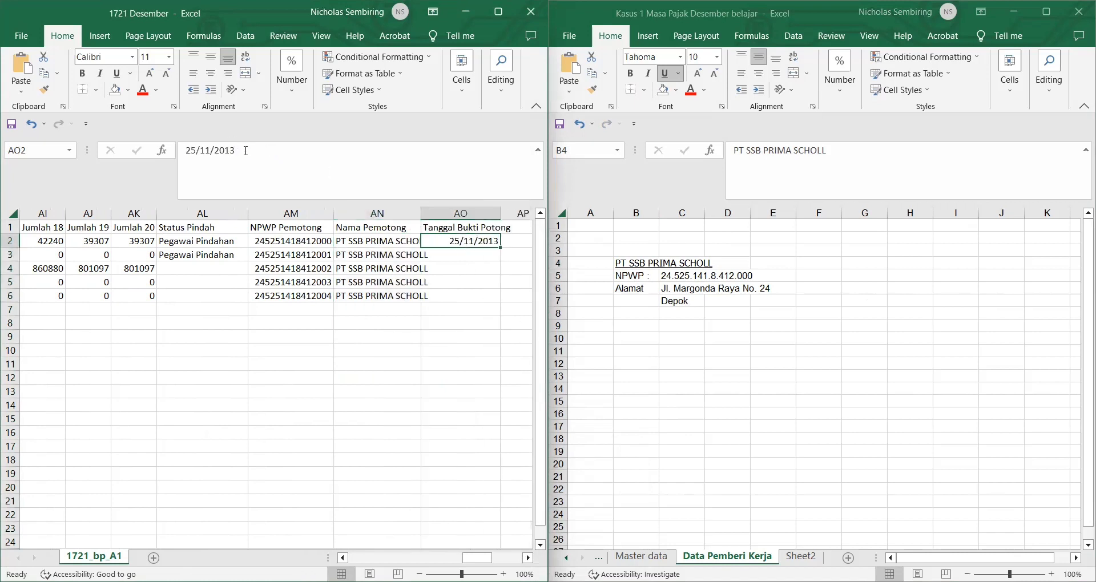
left_click_drag(246, 151, 184, 149)
type("2")
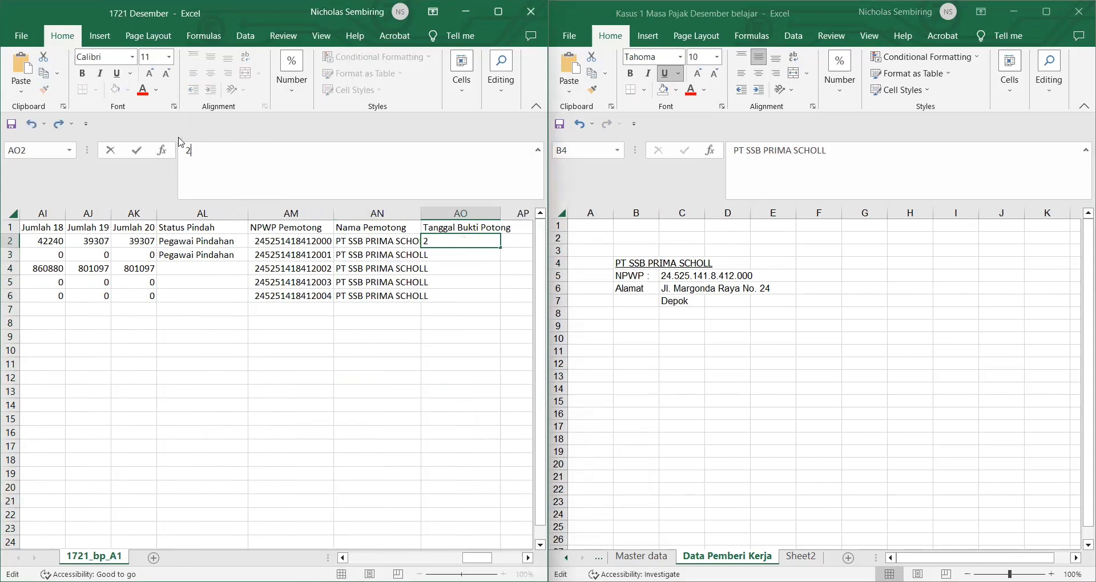
type("4/12/2016")
key("Return")
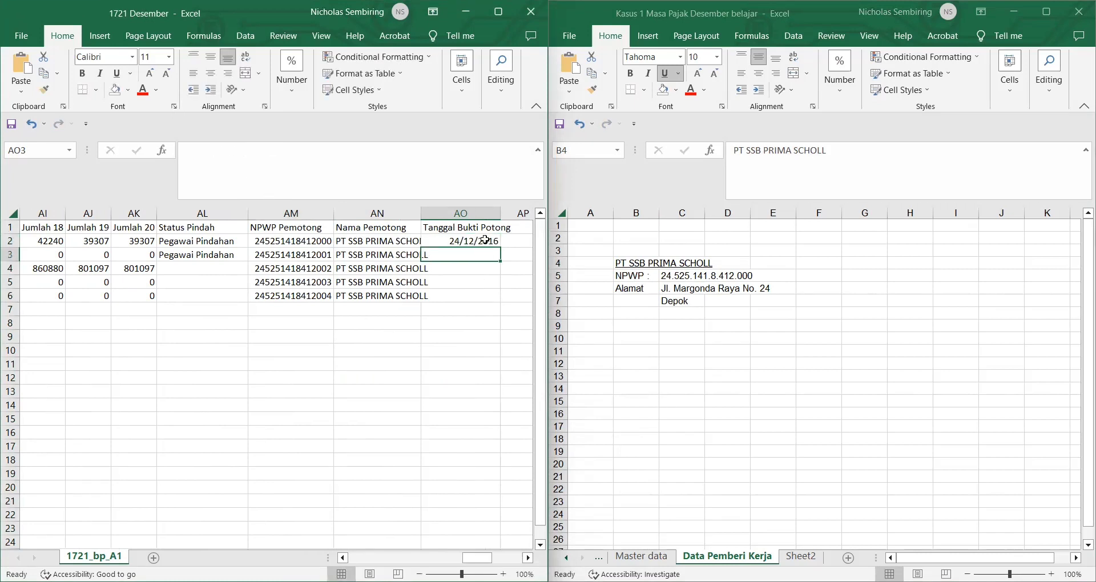
left_click(489, 240)
double_click(501, 249)
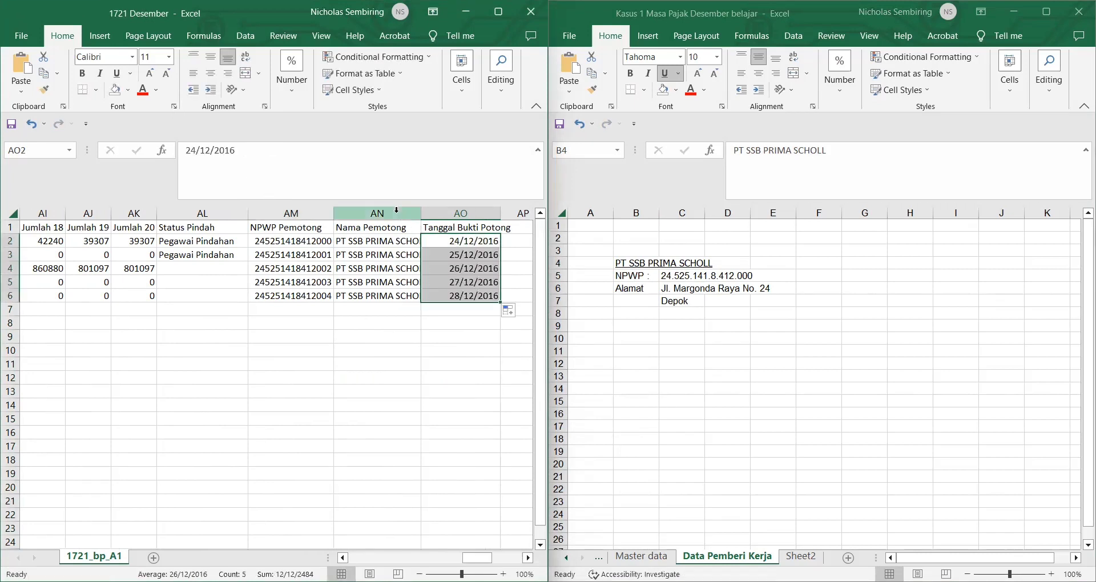
Step: Autofit column AN to the company name and minimize the Kasus 1 workbook
left_click(416, 213)
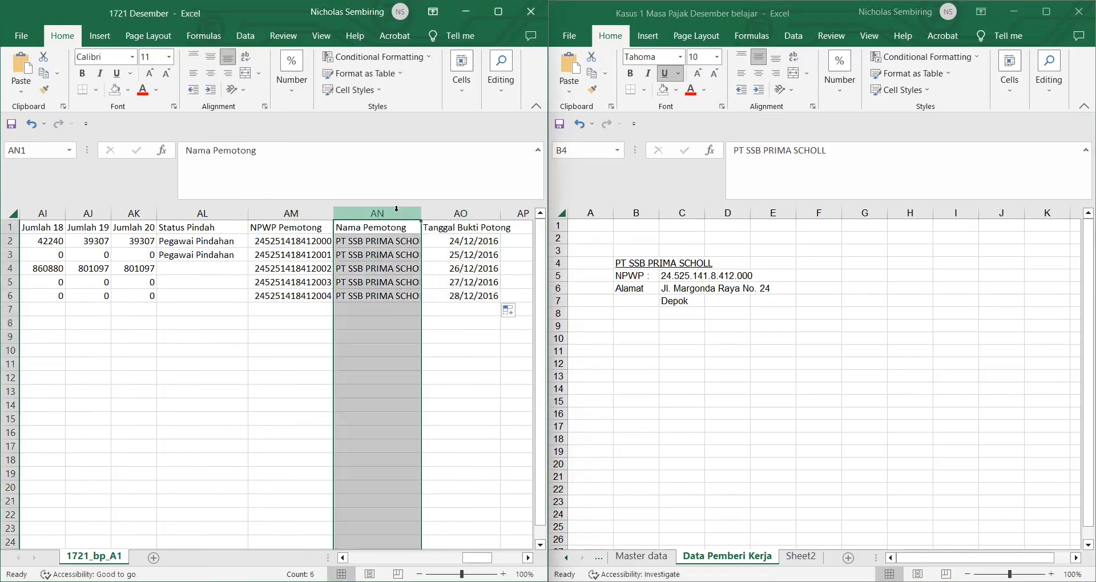
double_click(422, 221)
left_click(487, 363)
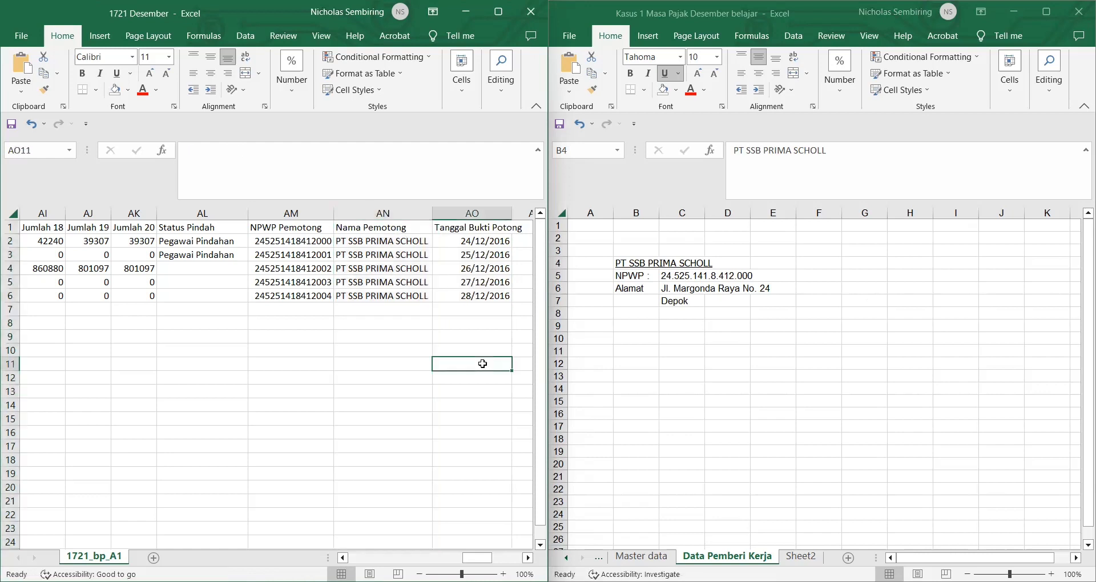
left_click(1016, 12)
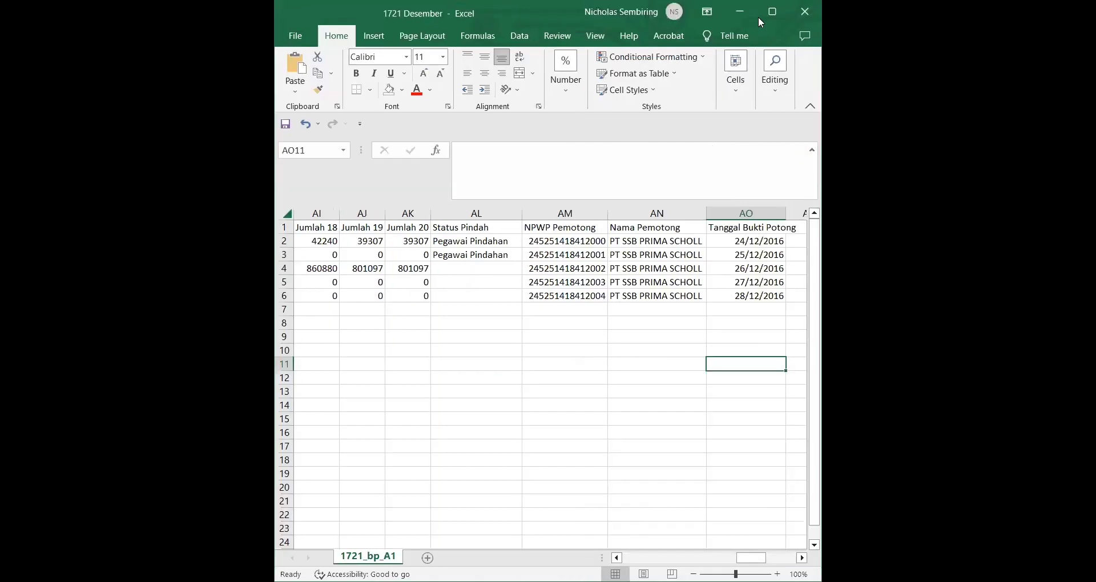
Step: Maximize the 1721 Desember window and delete the Status and NPWP lookup tables in AT1:AZ9
left_click(771, 12)
scroll(509, 333, "left", 10)
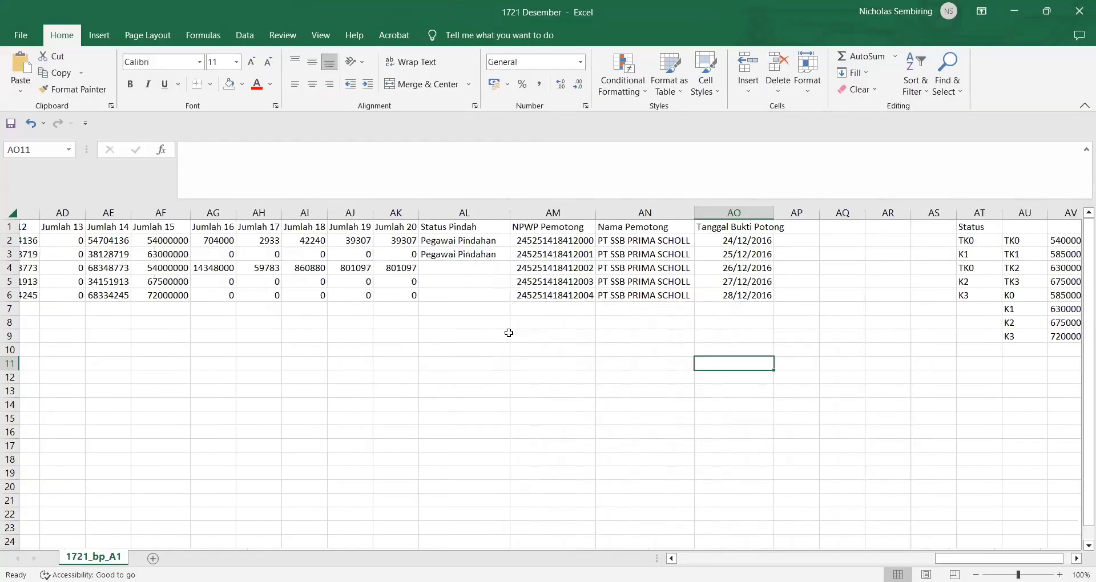
scroll(509, 333, "left", 5)
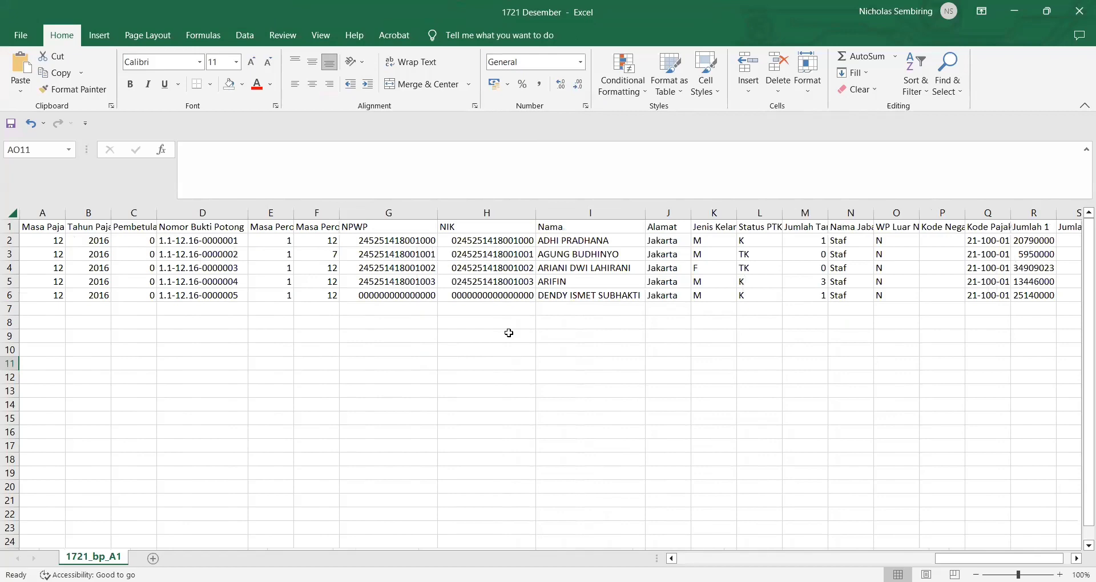
scroll(509, 333, "right", 9)
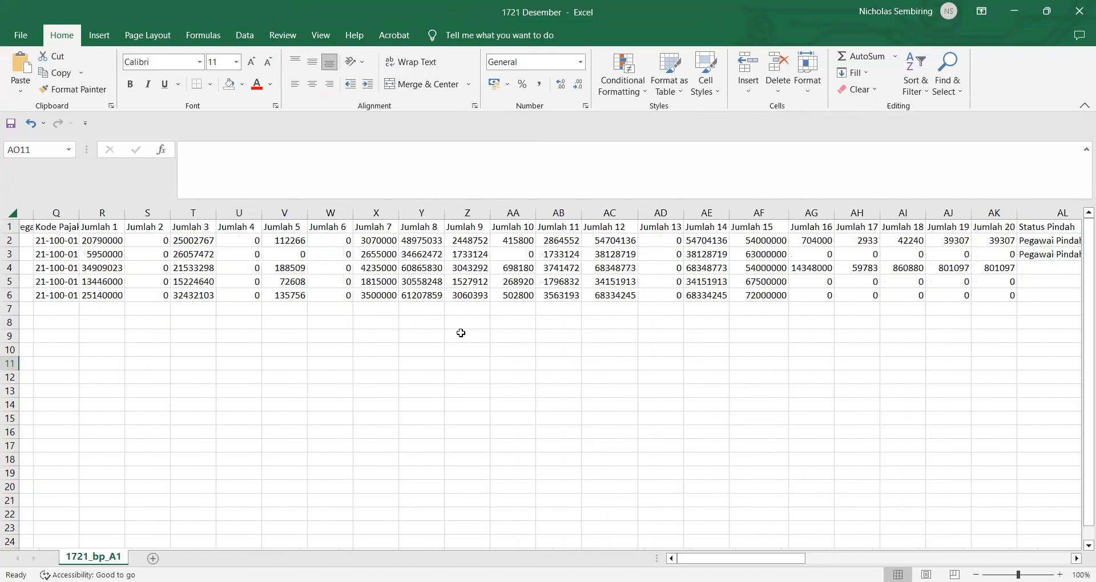
scroll(461, 332, "right", 5)
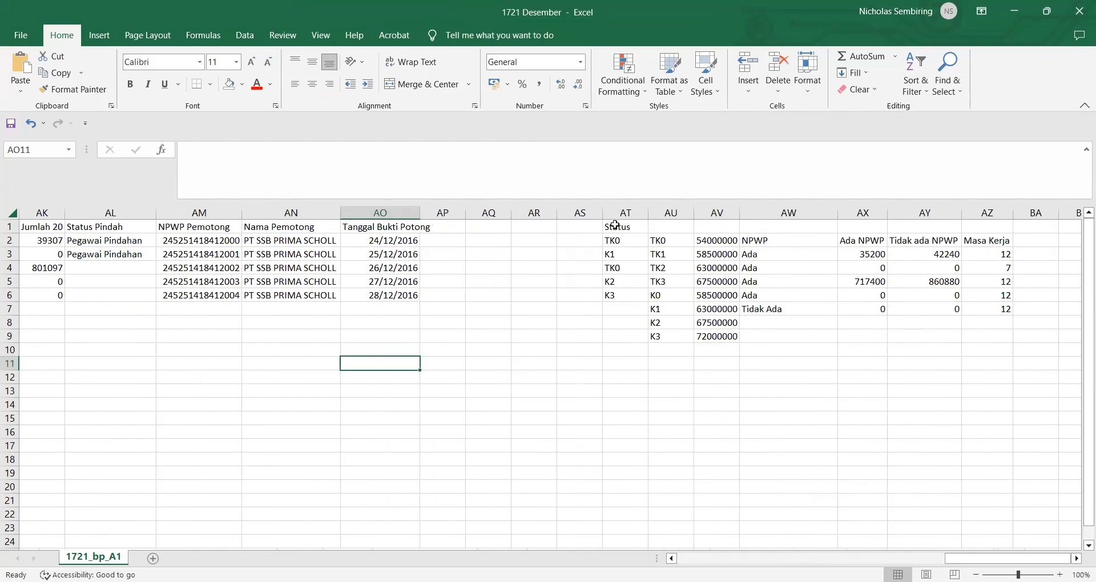
left_click_drag(614, 227, 980, 330)
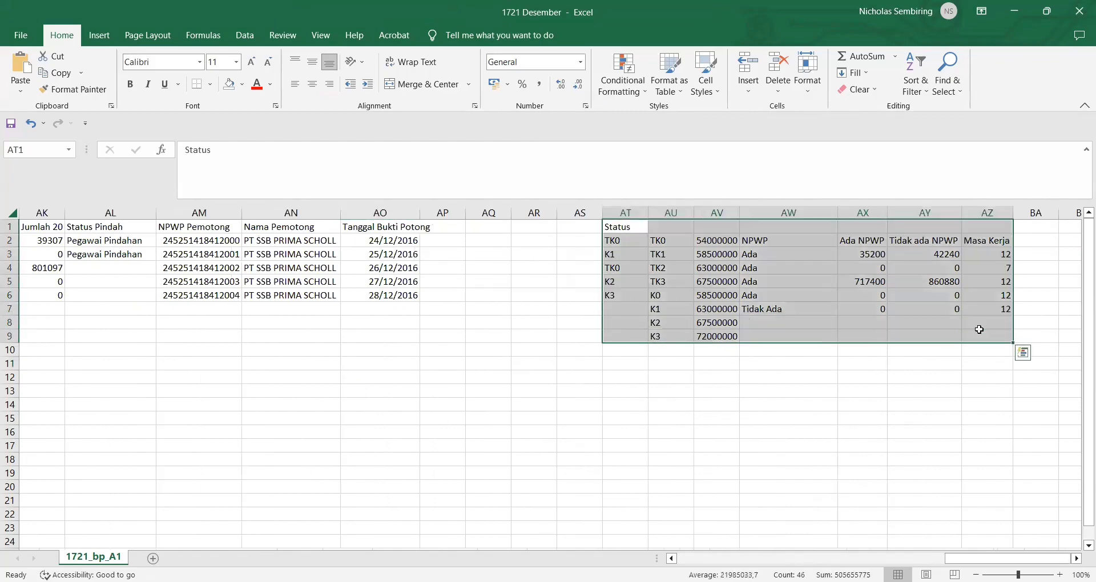
key("Delete")
left_click(631, 405)
Step: Copy the entire sheet and paste it back onto itself as values only
scroll(631, 405, "left", 7)
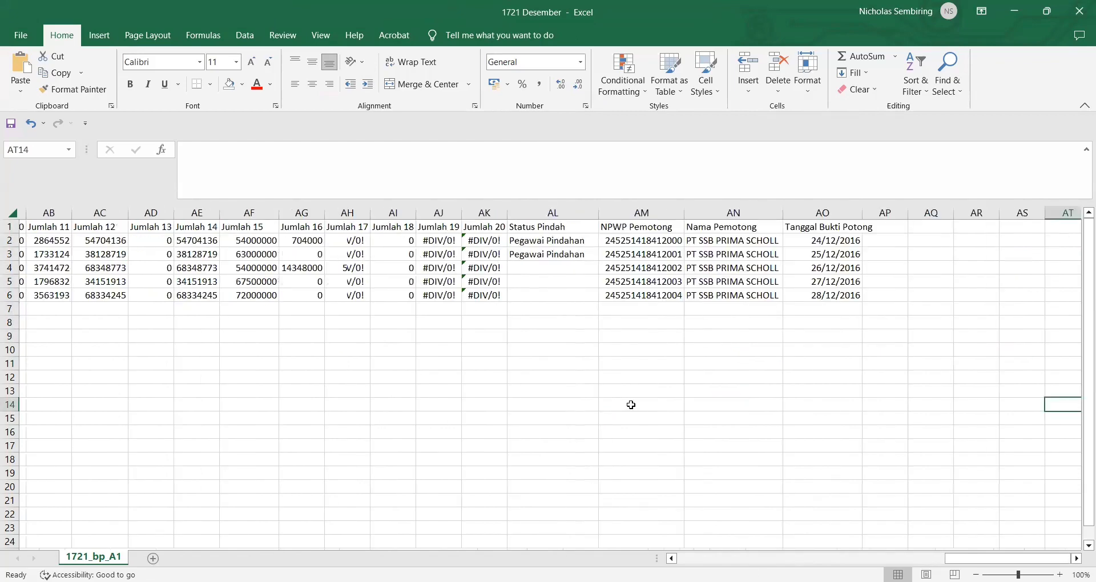
scroll(54, 214, "left", 9)
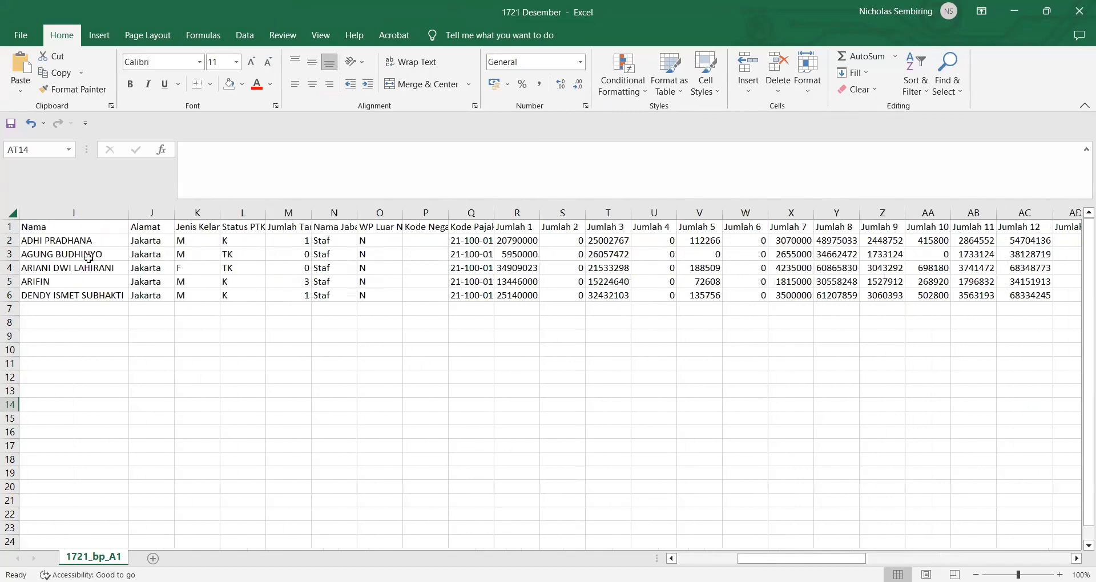
scroll(57, 249, "left", 6)
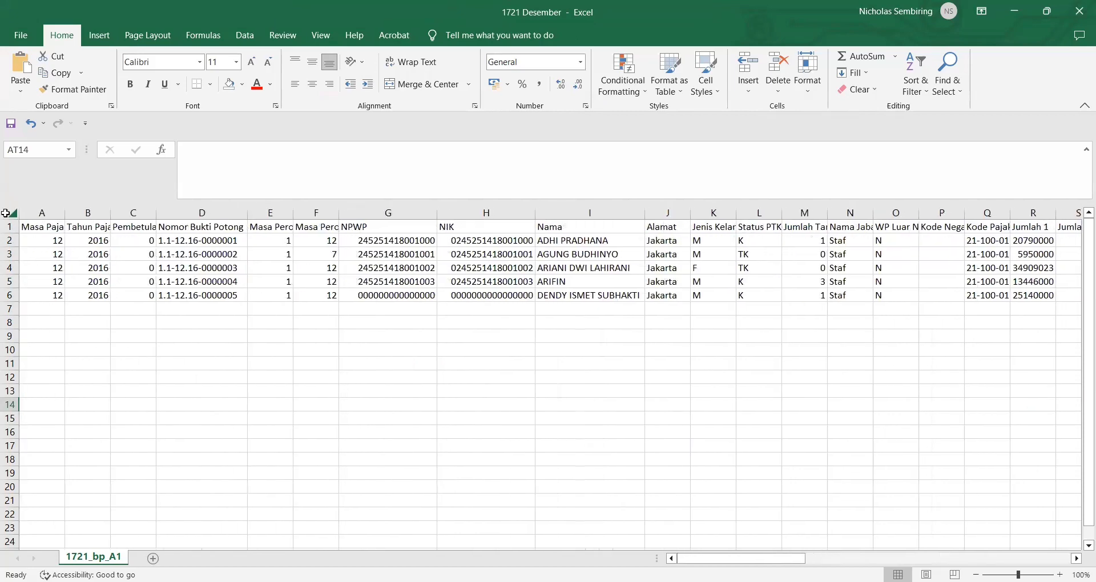
left_click(6, 215)
left_click(254, 281)
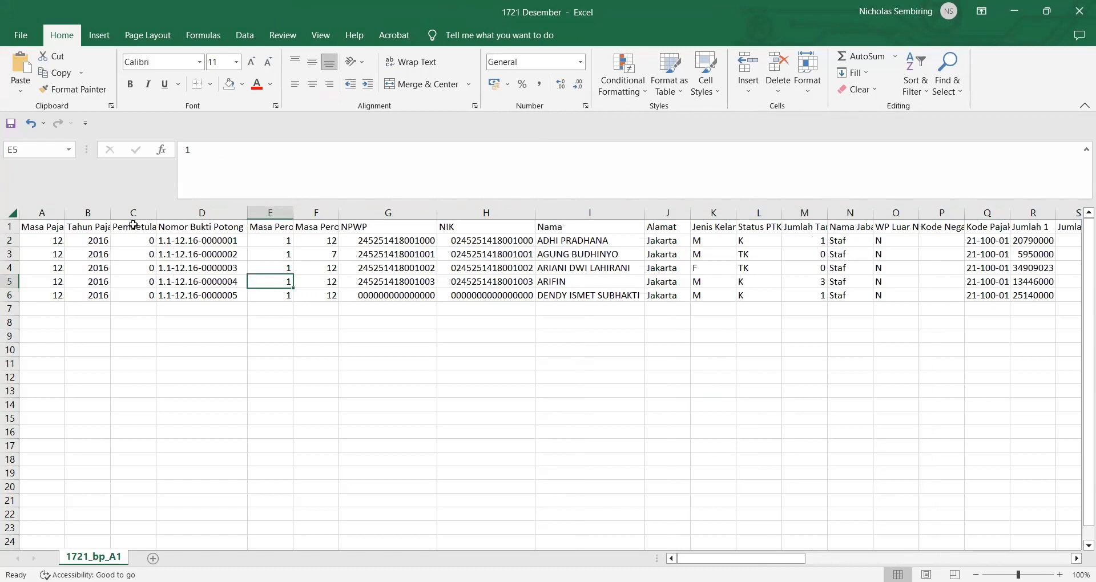
left_click(14, 211)
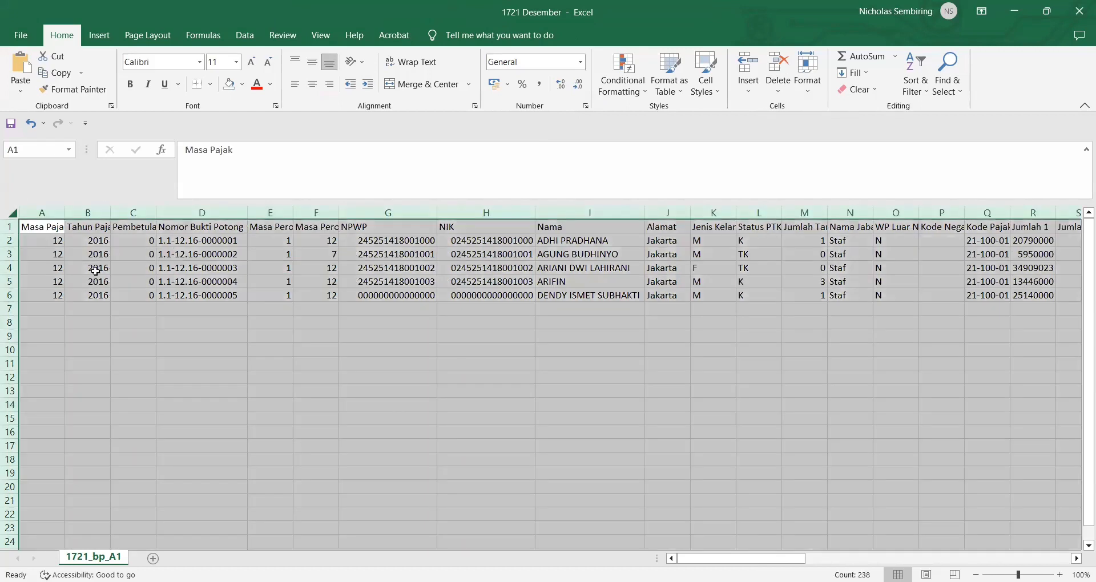
right_click(95, 271)
left_click(130, 323)
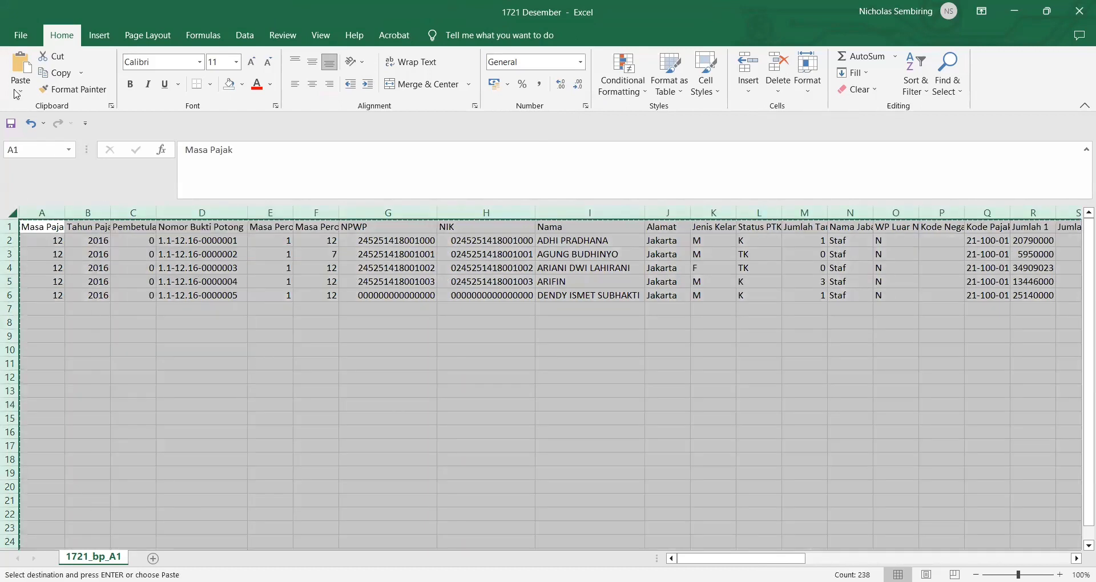
left_click(21, 91)
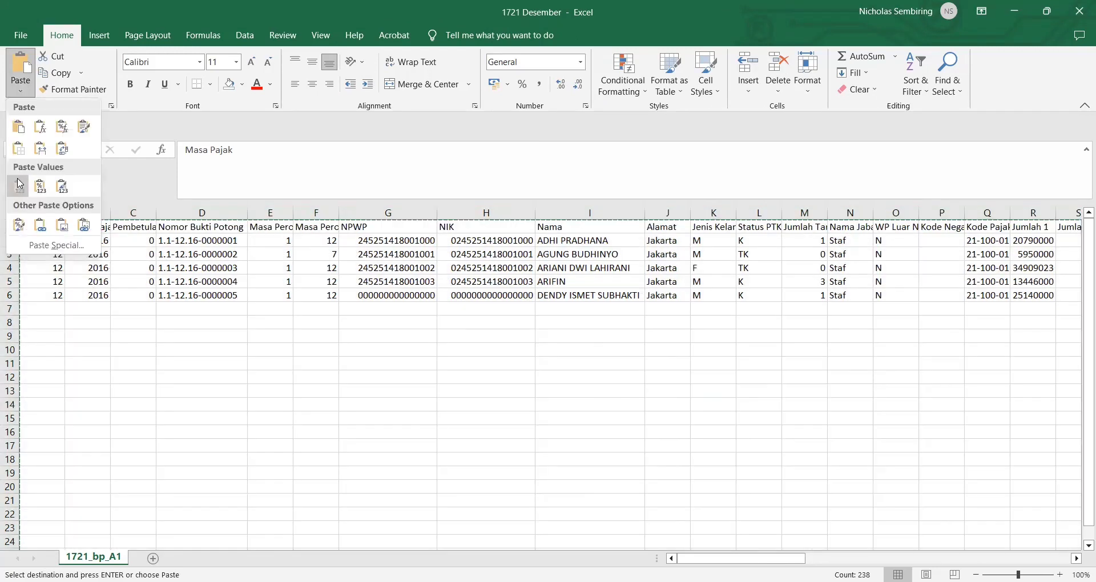
left_click(520, 377)
key("Escape")
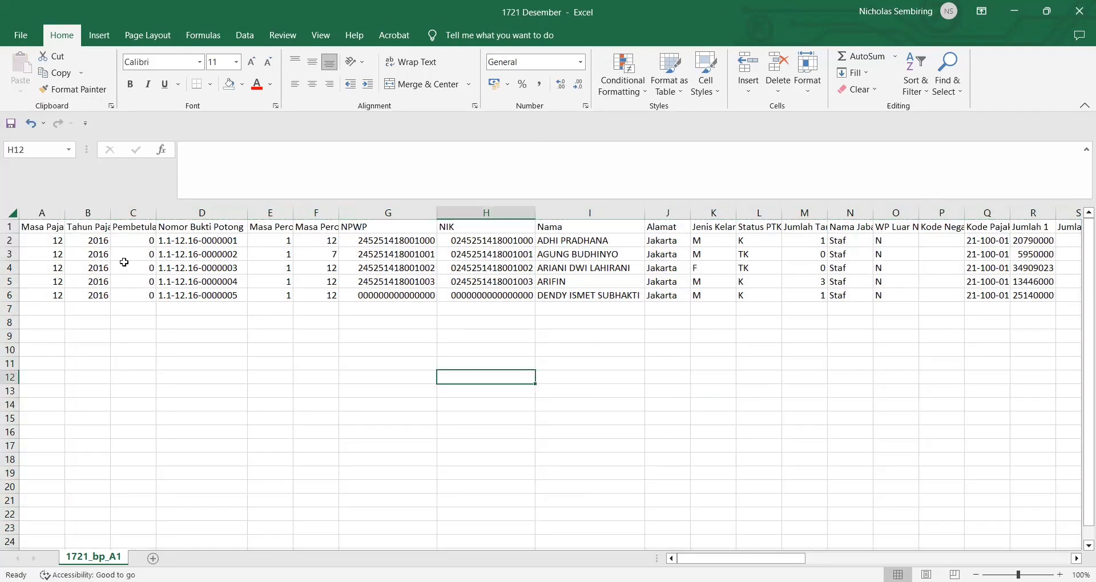
Step: Apply the General number format to columns A through AP
left_click(48, 215)
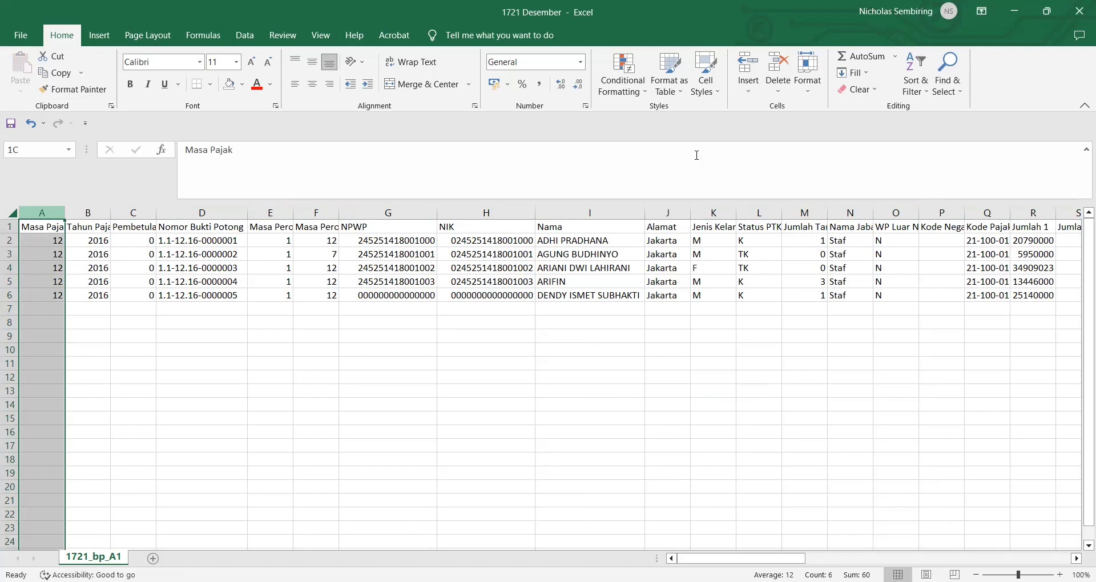
key("ctrl+shift+Right")
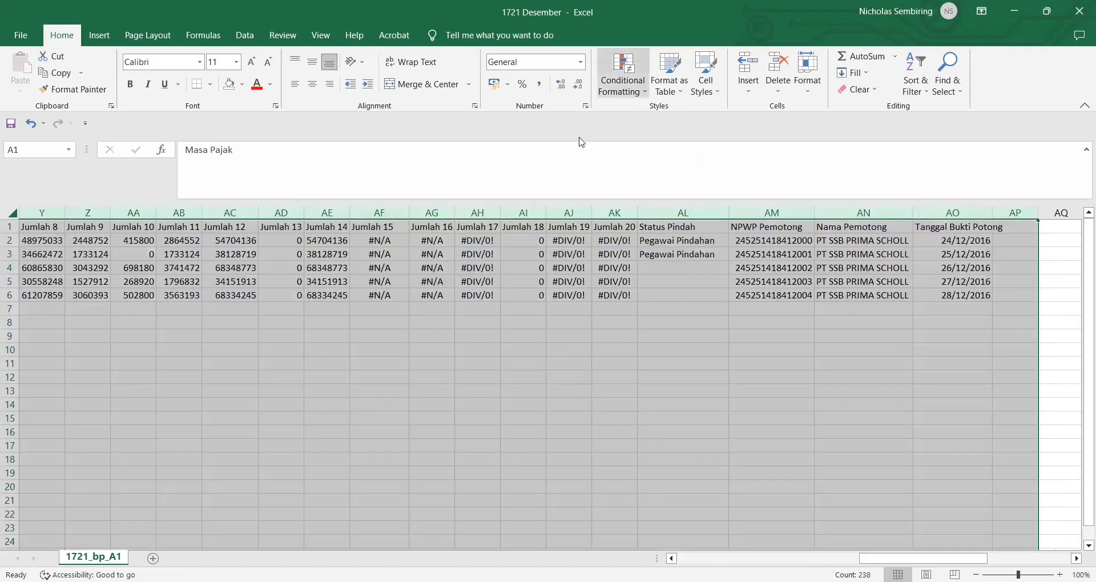
left_click(580, 62)
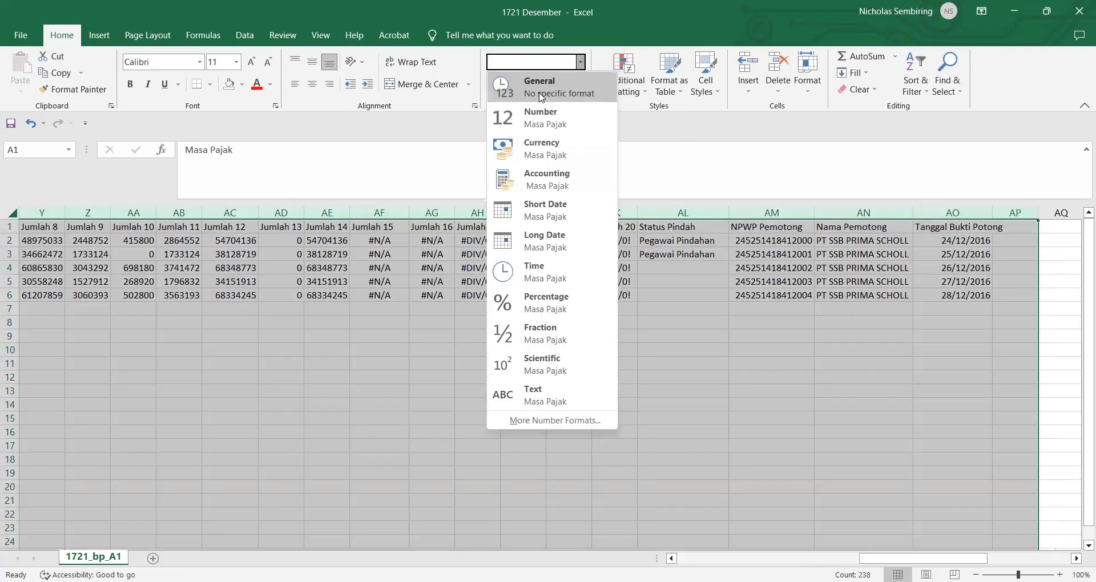
left_click(541, 97)
left_click(510, 430)
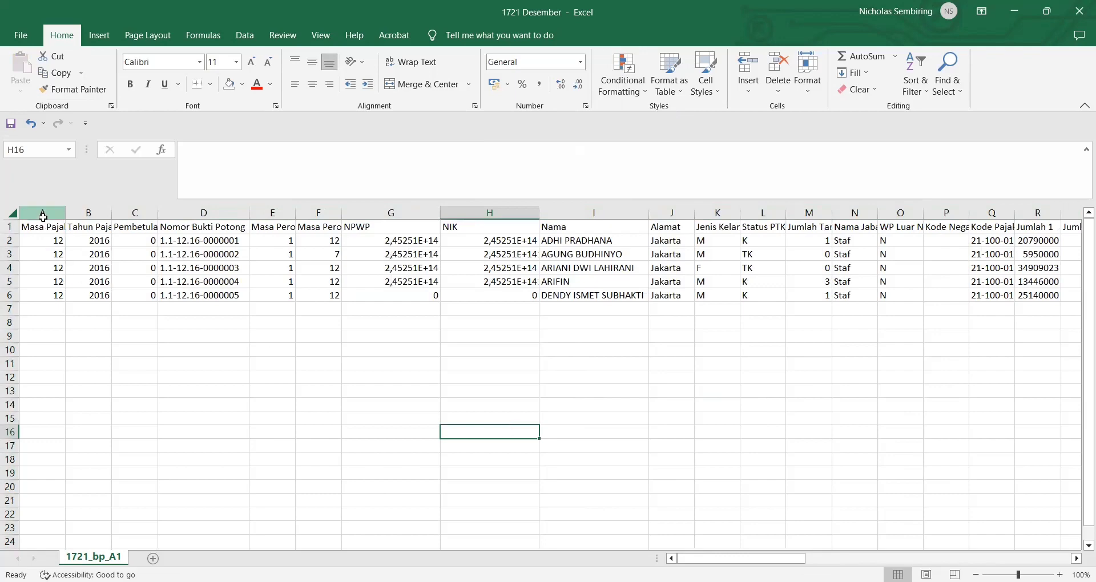
Step: Select the NIK, Kode Negara and NPWP Pemotong through Tanggal Bukti Potong columns, then deselect
left_click(43, 217)
left_click(483, 210)
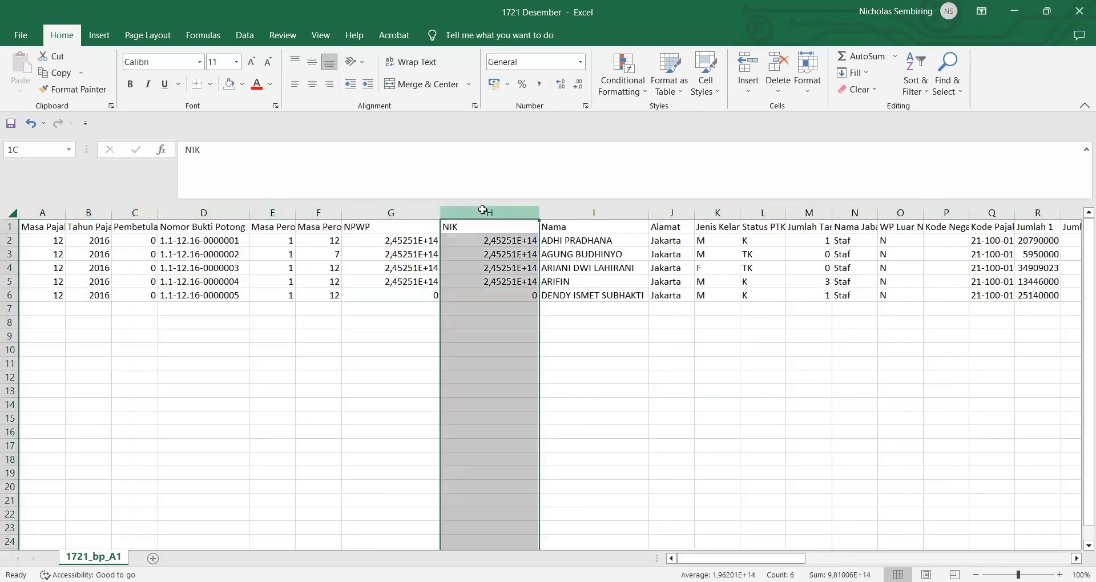
left_click_drag(482, 210, 901, 208)
scroll(924, 315, "right", 3)
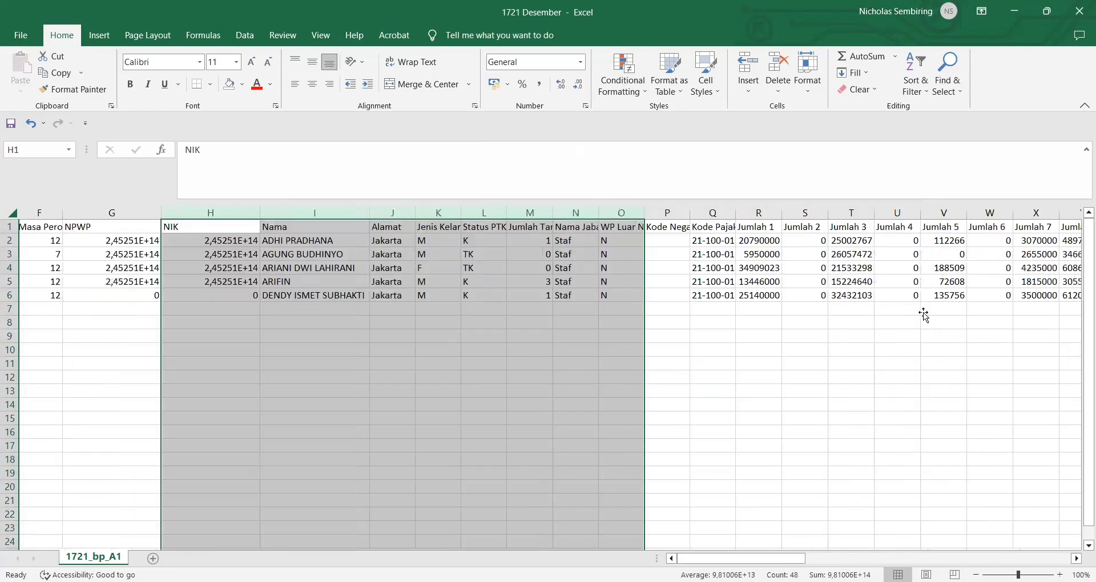
scroll(924, 315, "right", 1)
left_click(625, 212)
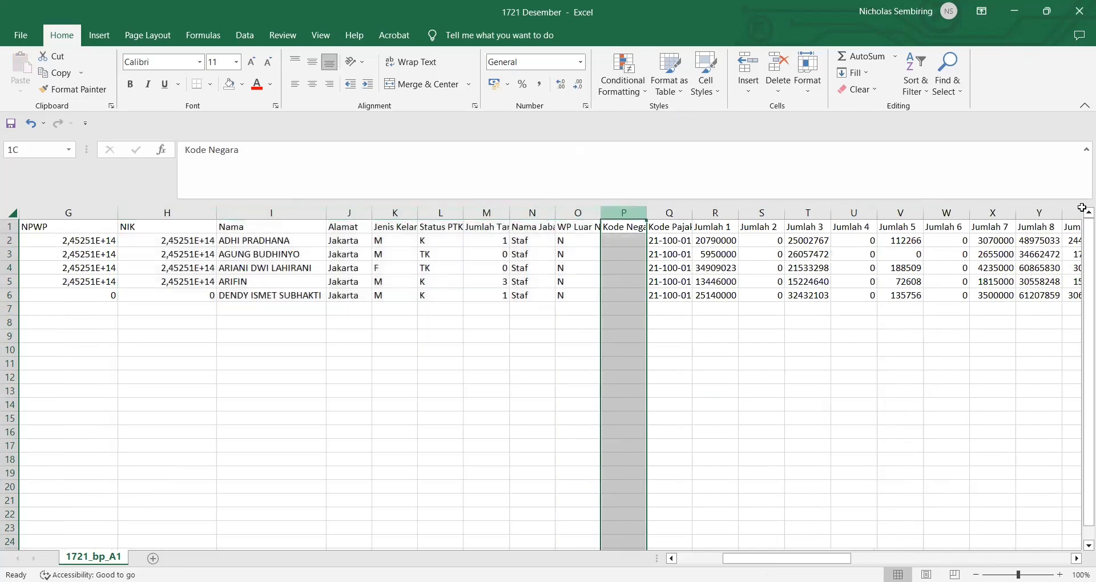
left_click_drag(1082, 207, 1034, 210)
scroll(898, 416, "right", 3)
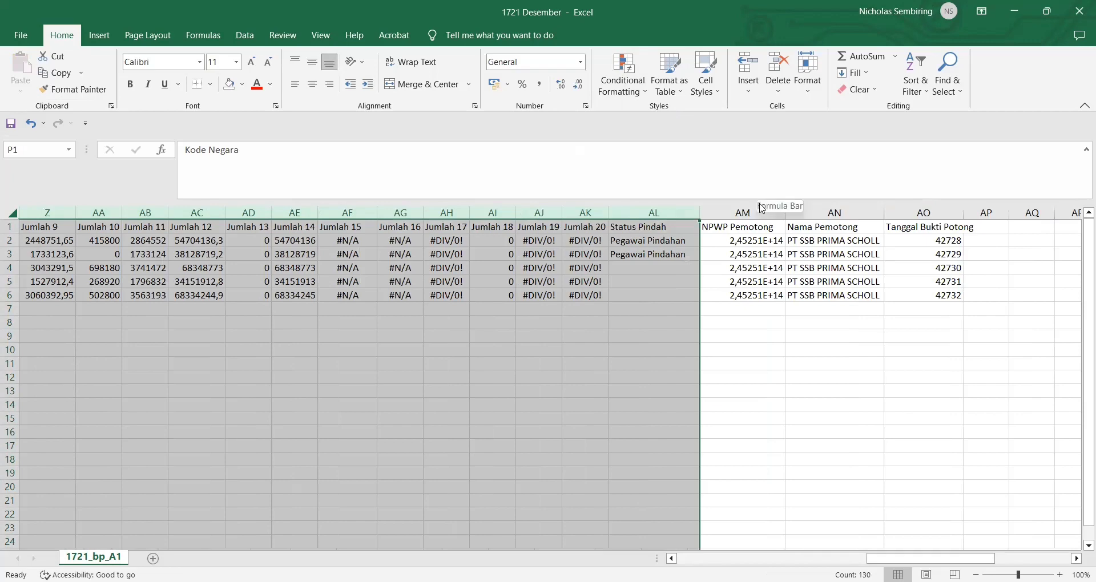
left_click_drag(734, 210, 960, 207)
left_click(597, 354)
scroll(597, 354, "left", 6)
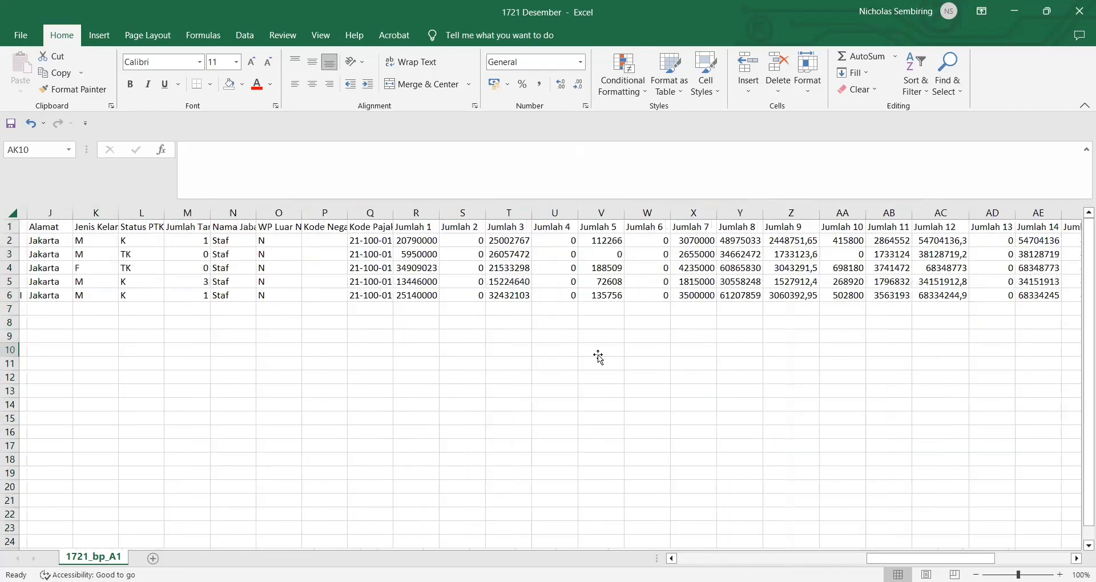
Step: Save As to the Downloads folder with file type CSV (Comma delimited), named 1721 Desember
left_click(23, 24)
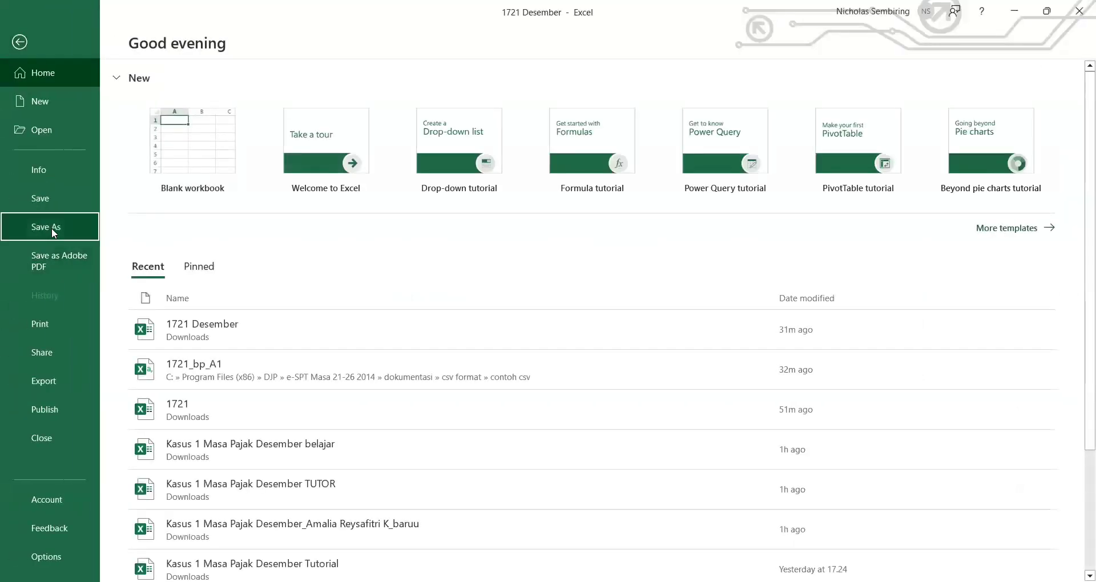
left_click(52, 228)
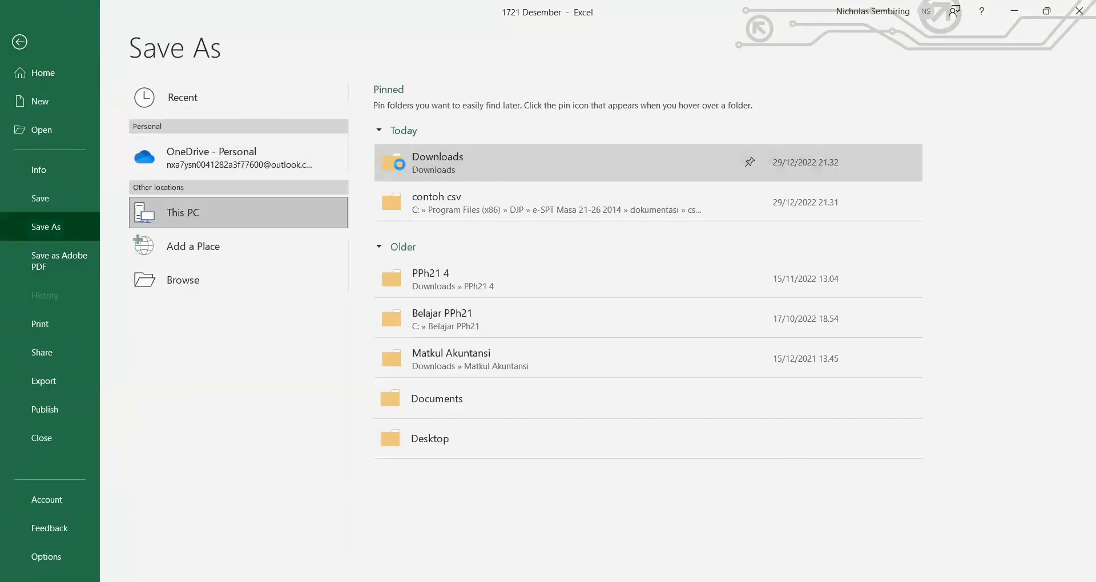
left_click(60, 139)
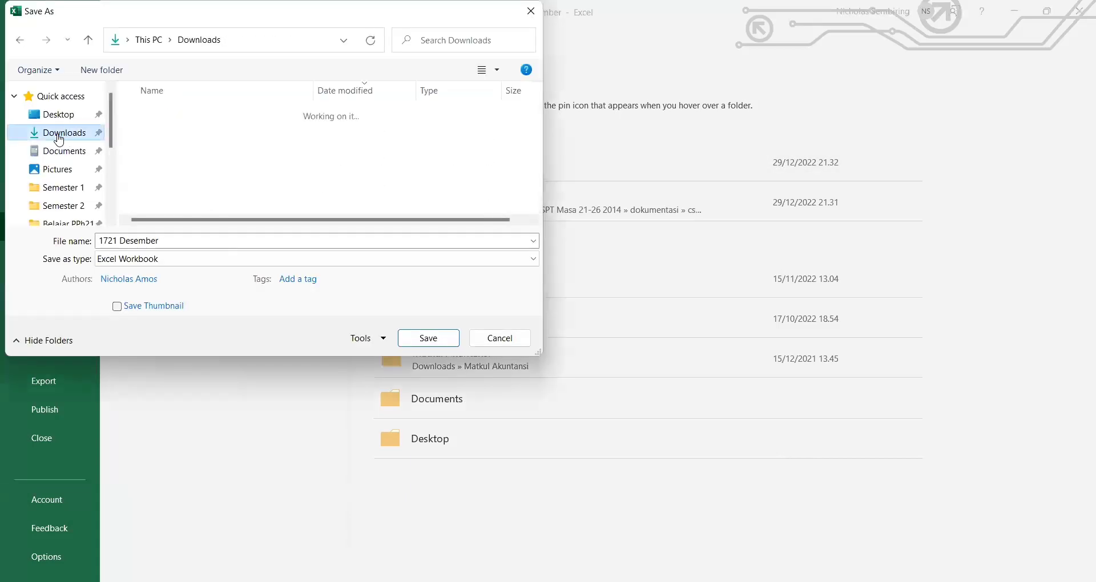
left_click(147, 258)
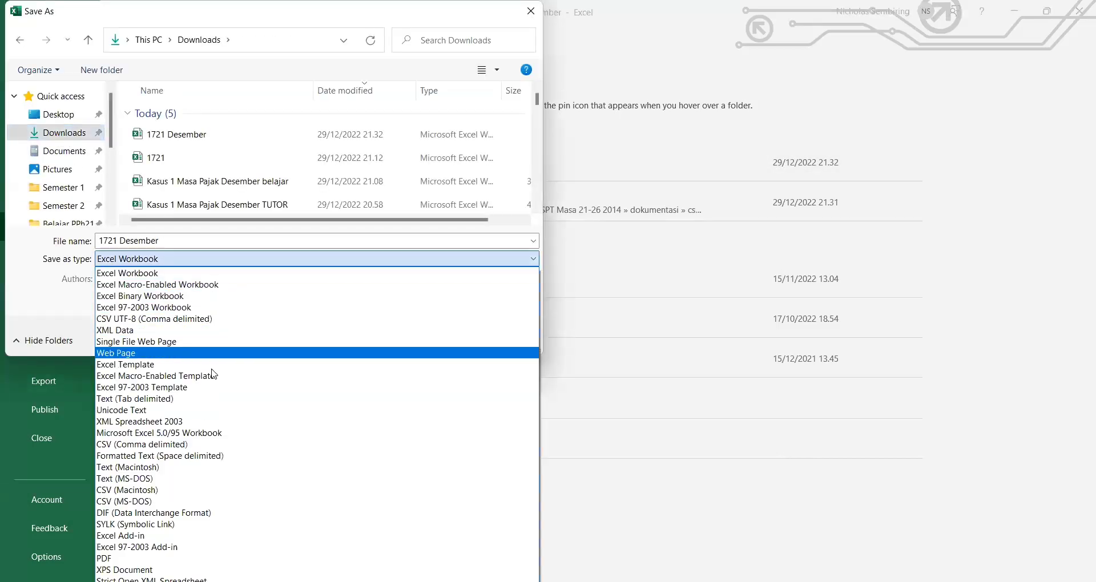
left_click(142, 449)
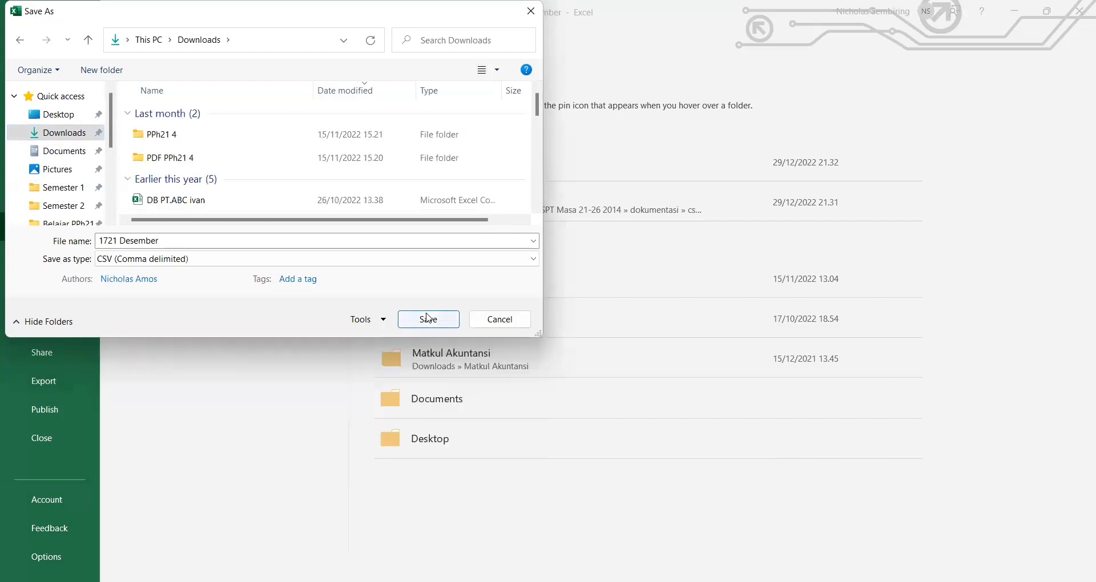
left_click(429, 319)
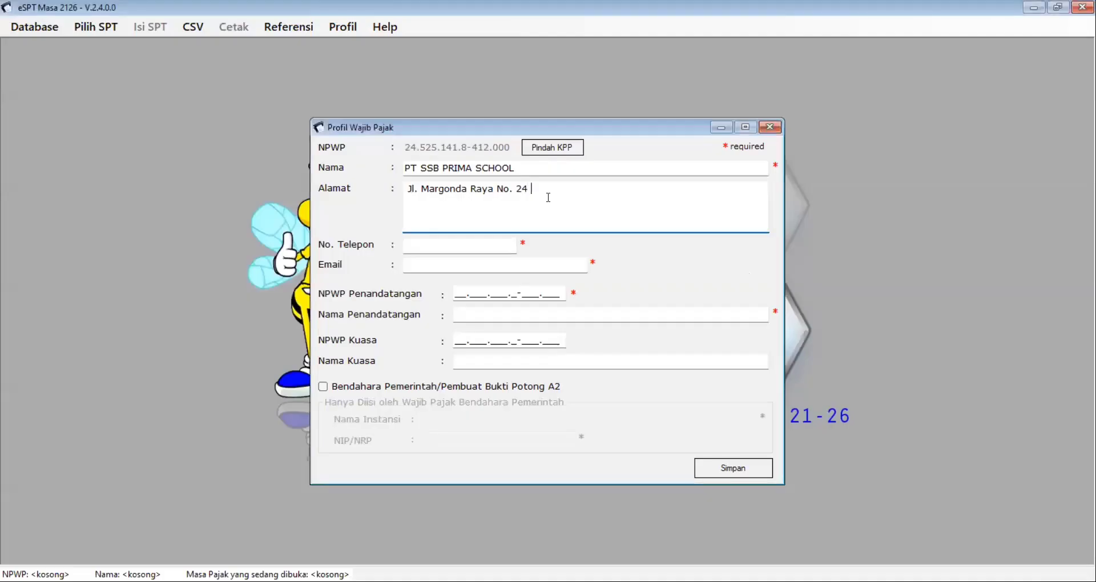
Step: Fill in the profile's address, phone number, company e-mail and signer NPWP
type("DEPOK")
left_click(424, 248)
type("1")
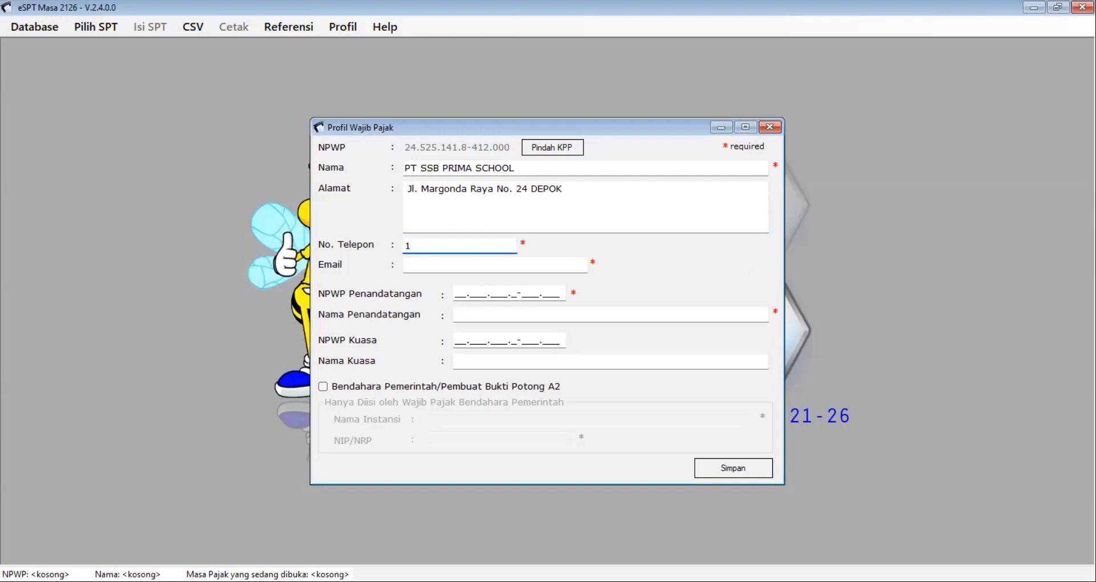
type("4022")
left_click(455, 264)
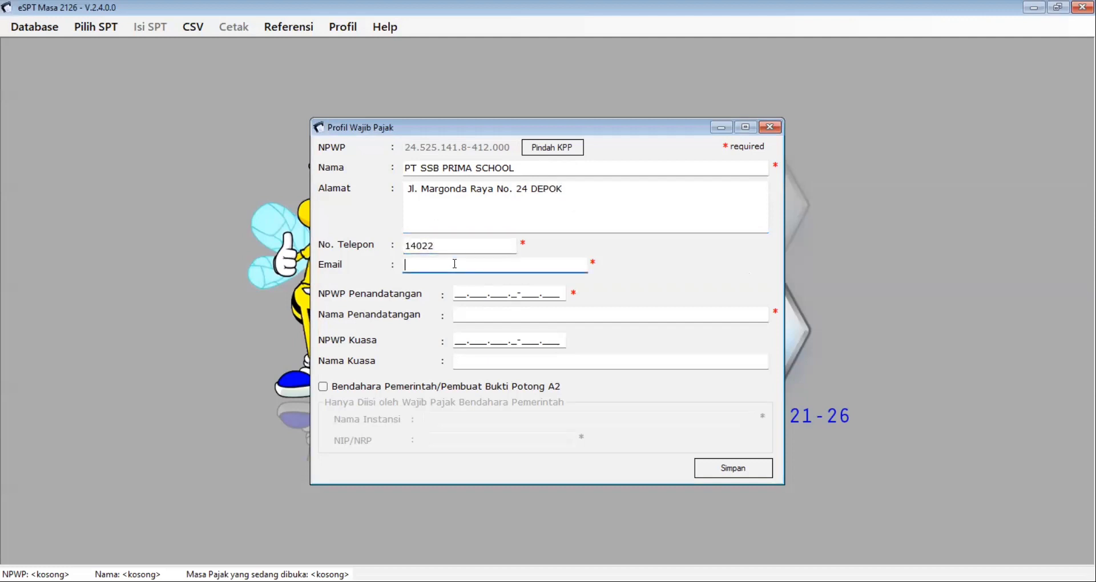
left_click(459, 298)
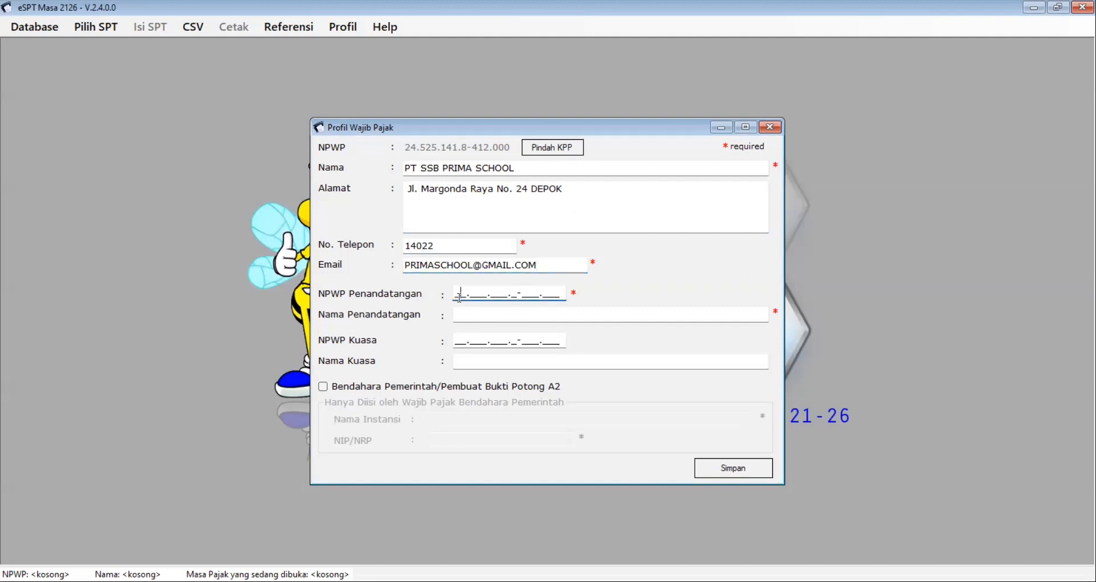
type("00.000.000.0-000.000")
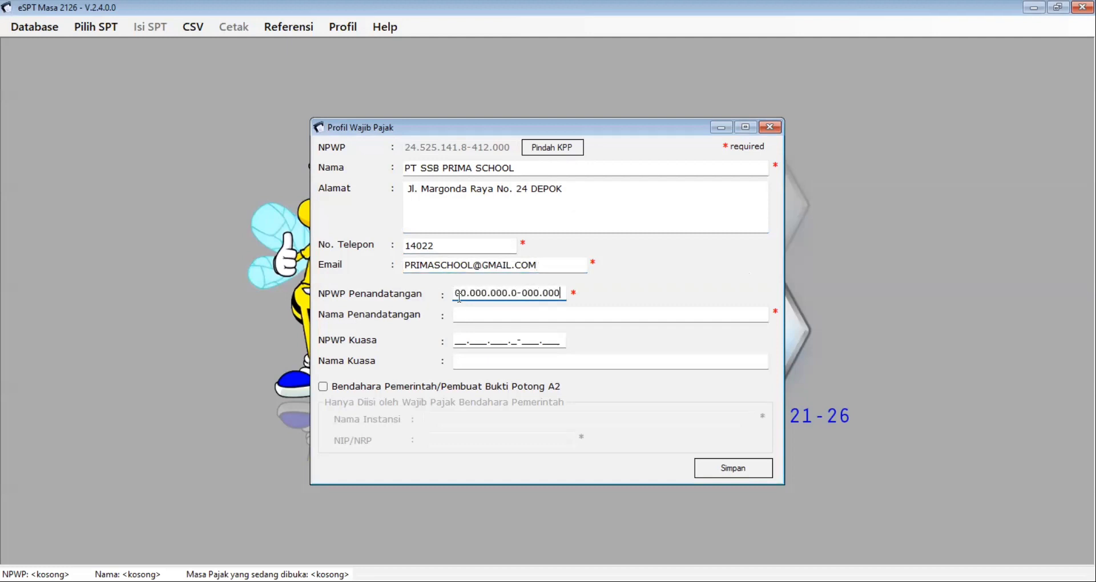
Step: Add the signer's name after the incomplete-form error, then save the profile and confirm
left_click(723, 477)
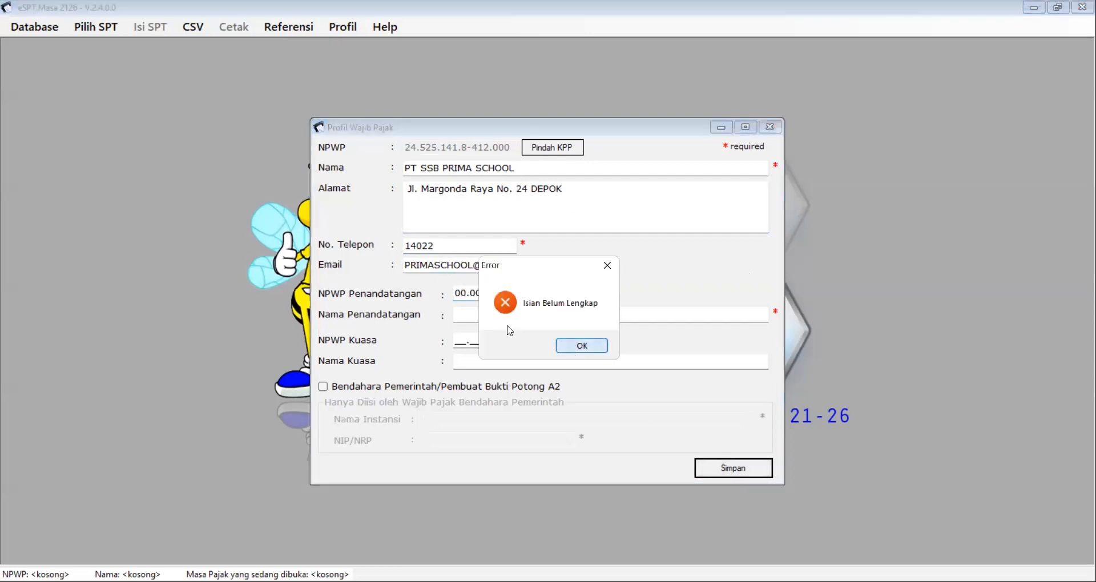
left_click(573, 354)
left_click(493, 313)
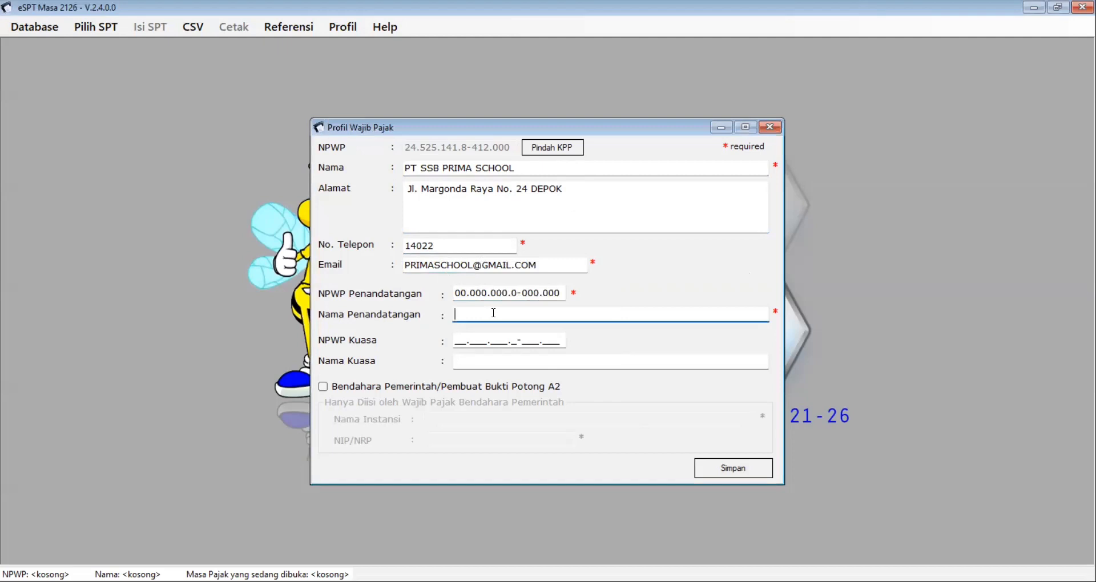
type("Nicholas")
left_click(710, 466)
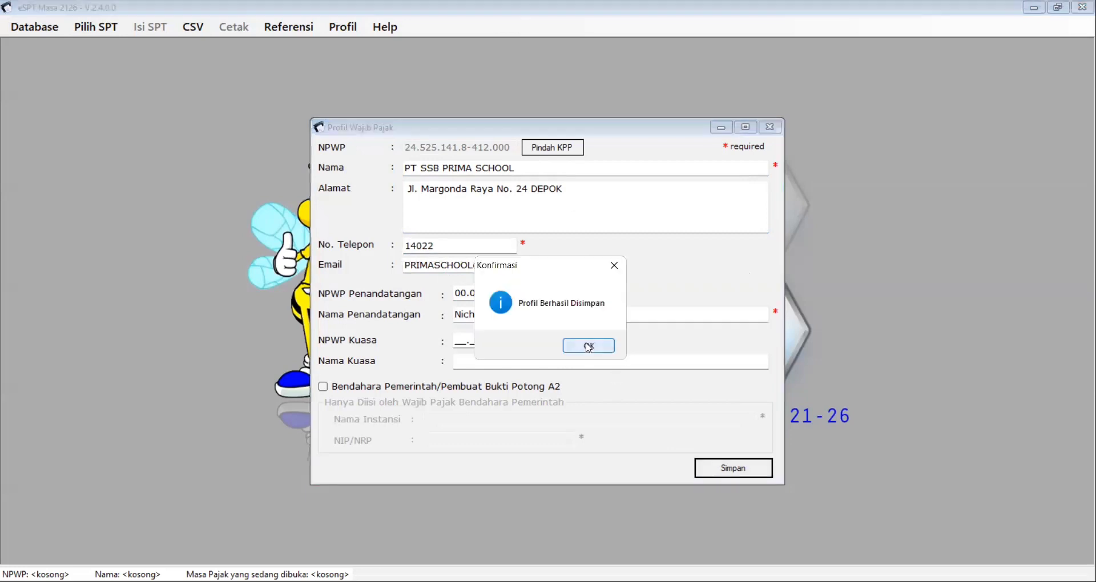
left_click(588, 347)
left_click(99, 34)
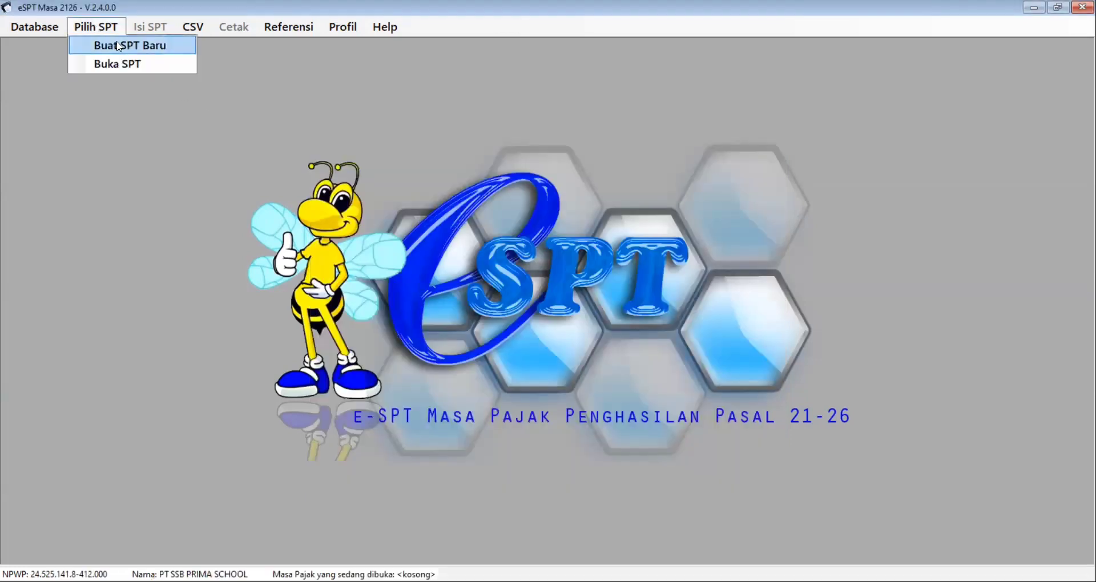
Step: Create a new SPT for the Desember 2016 tax period and acknowledge the confirmation
left_click(119, 46)
left_click(560, 315)
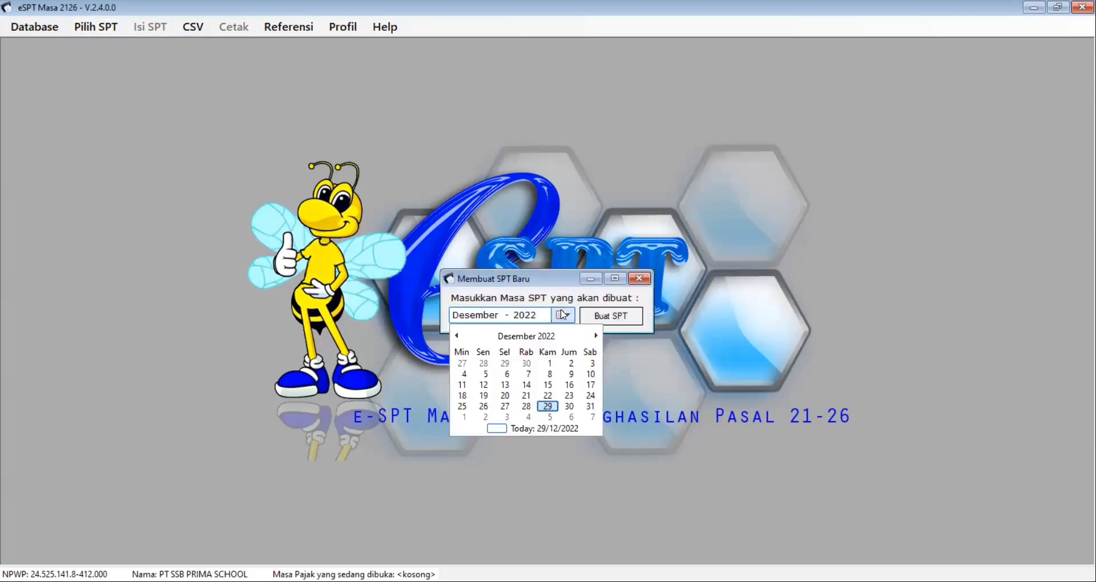
left_click(511, 337)
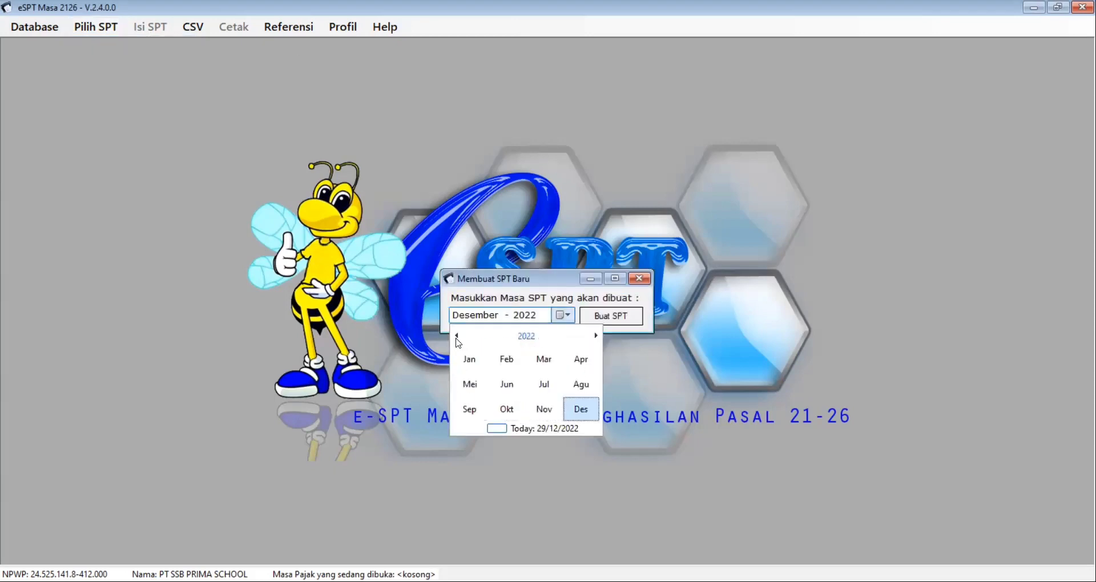
left_click(456, 337)
left_click(456, 337)
left_click(456, 336)
left_click(456, 337)
left_click(456, 336)
left_click(456, 336)
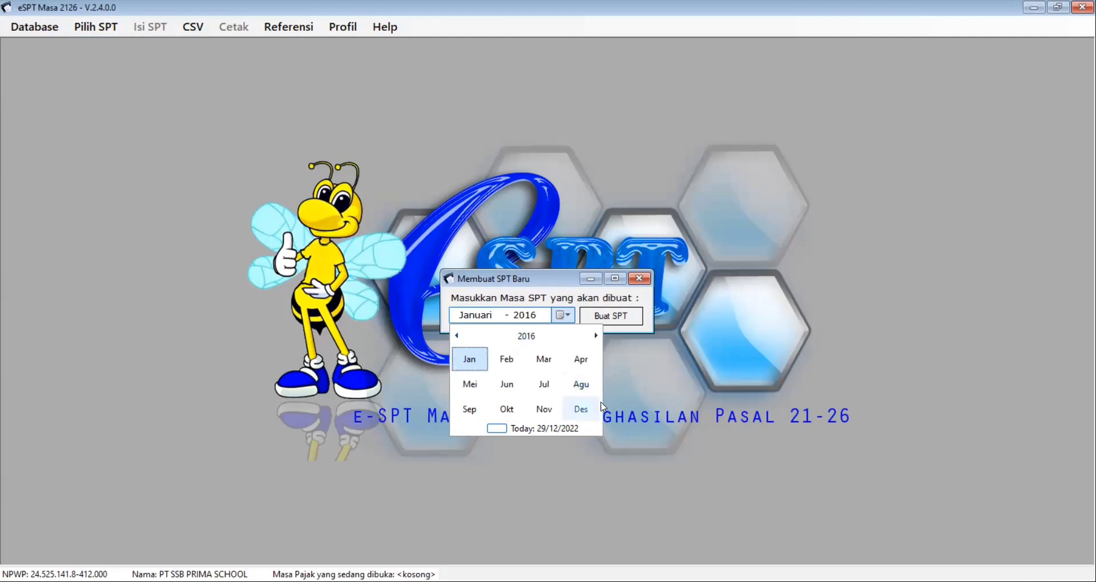
left_click(589, 420)
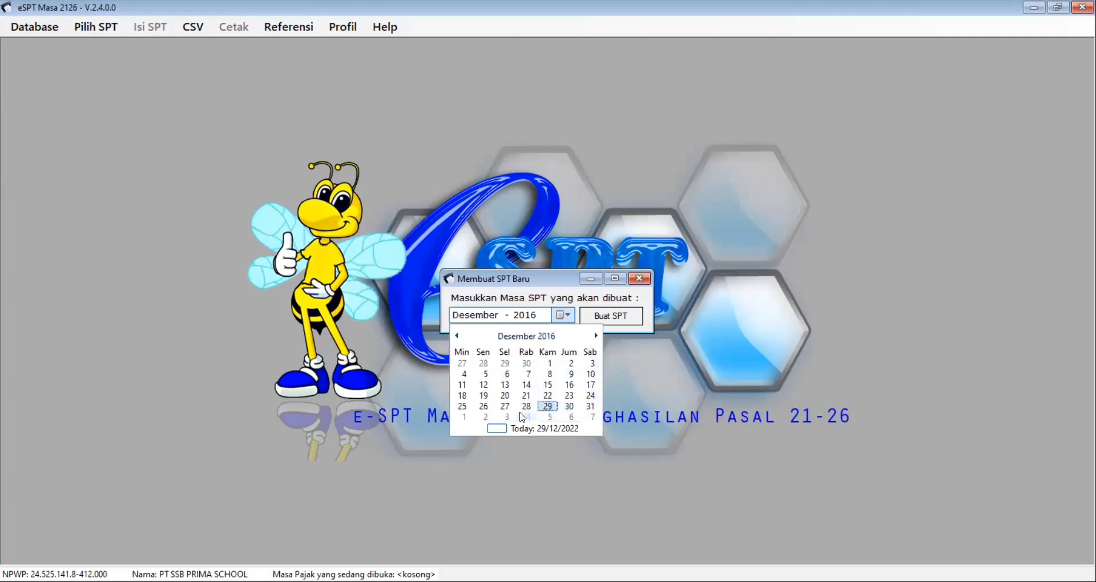
left_click(591, 396)
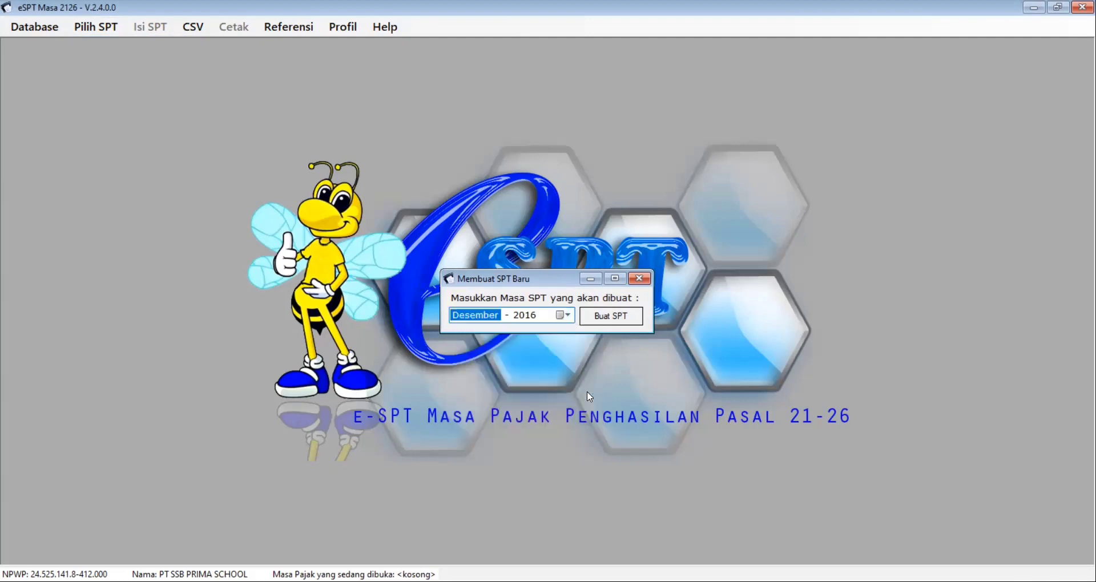
left_click(602, 324)
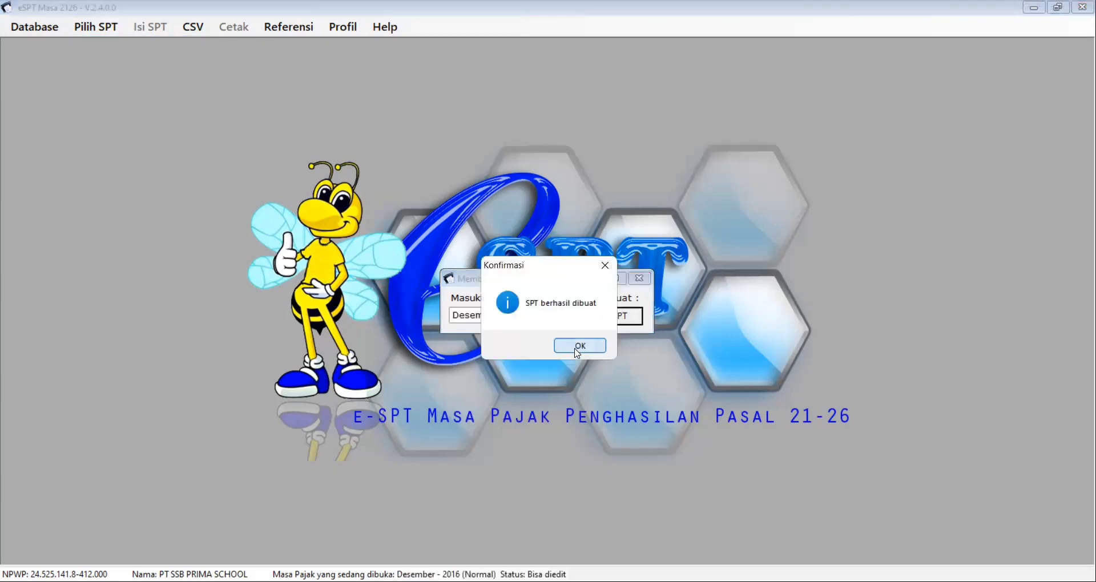
left_click(577, 344)
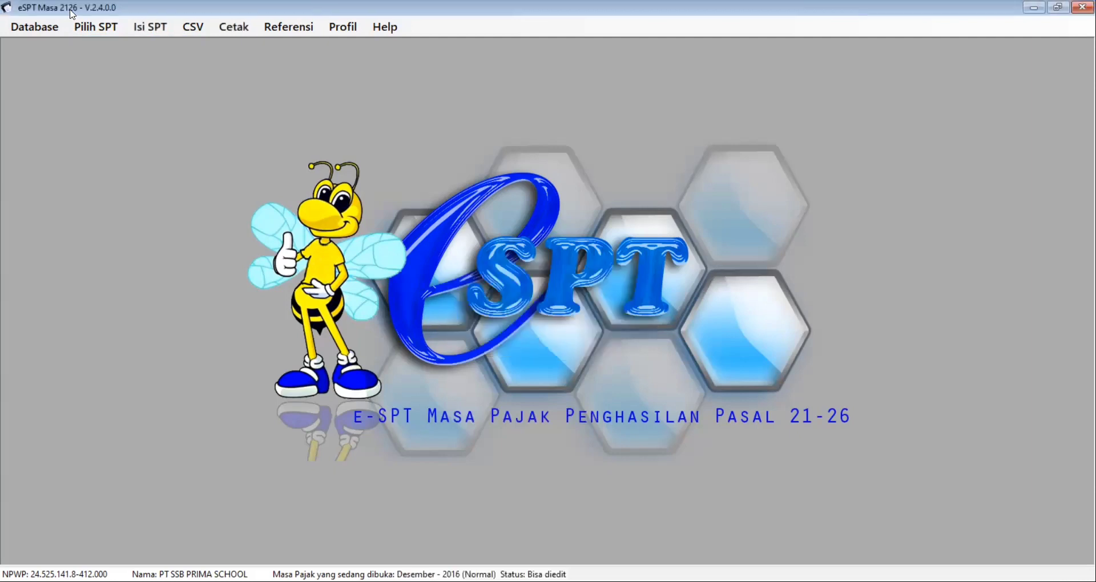
Step: Open the CSV Impor > Bukti Potong > Pegawai A1 import window
left_click(164, 33)
mouse_move(192, 29)
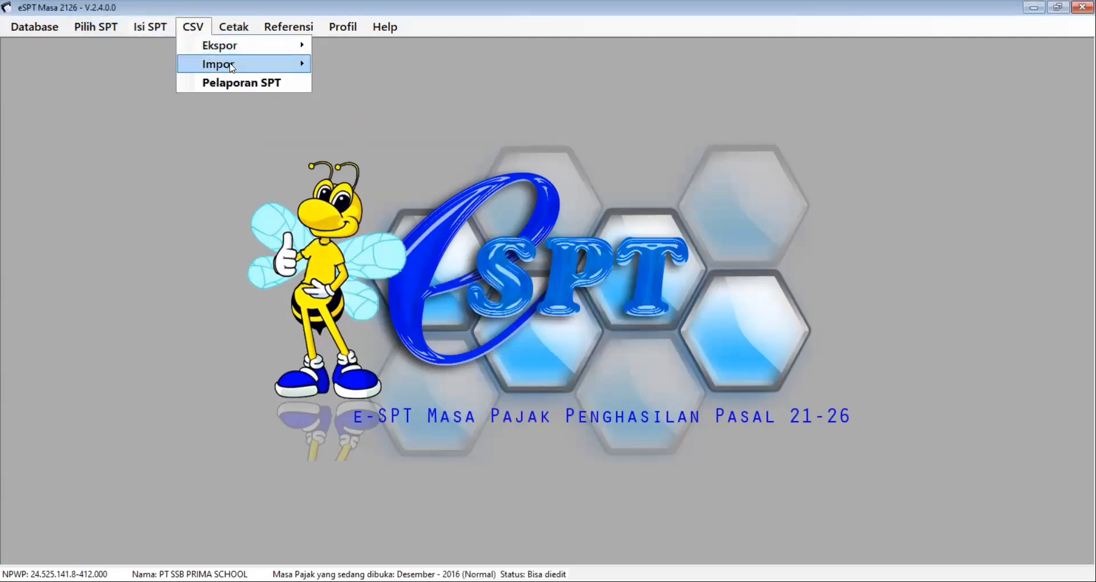
mouse_move(232, 67)
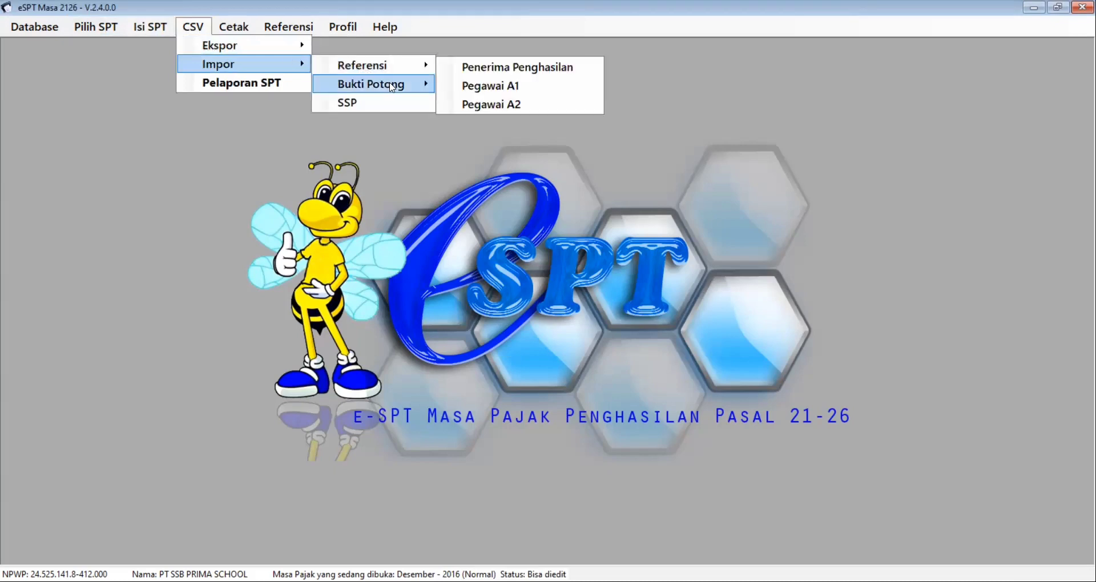
mouse_move(391, 85)
left_click(481, 124)
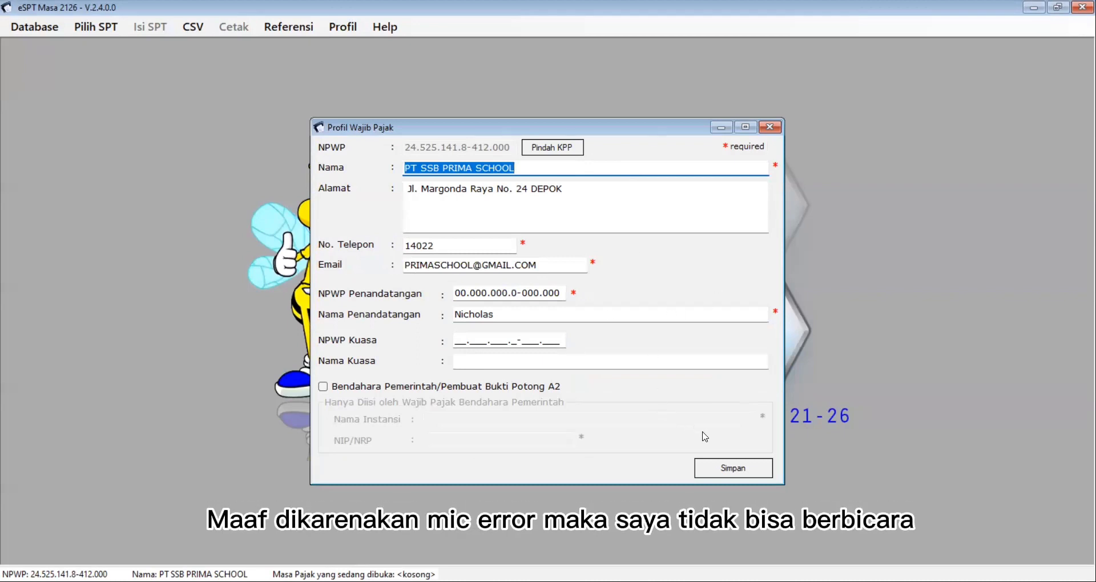
Step: Save the taxpayer profile again and dismiss the saved confirmation
left_click(725, 463)
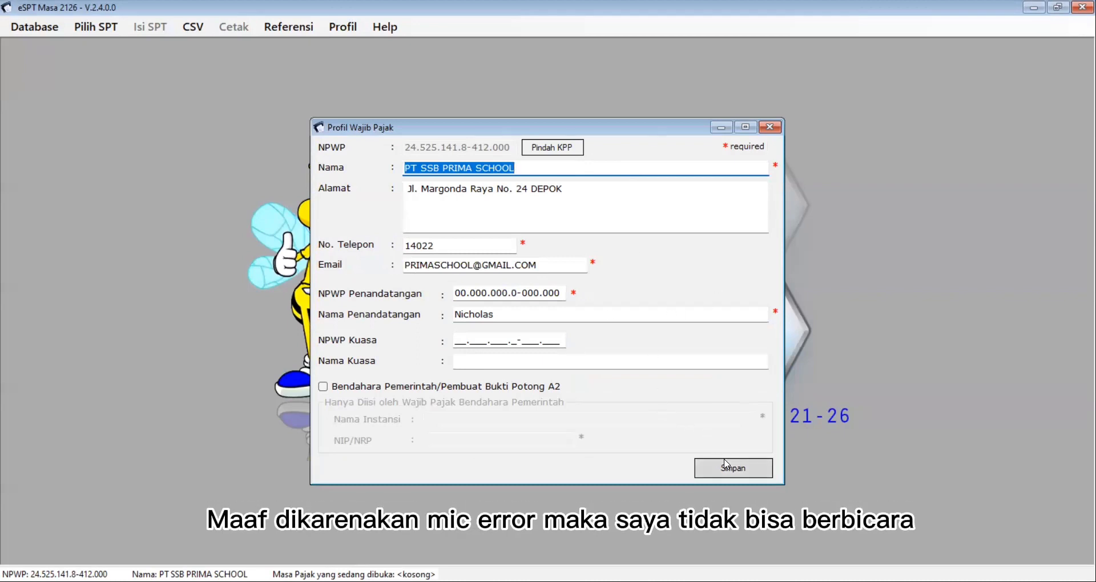
left_click(726, 465)
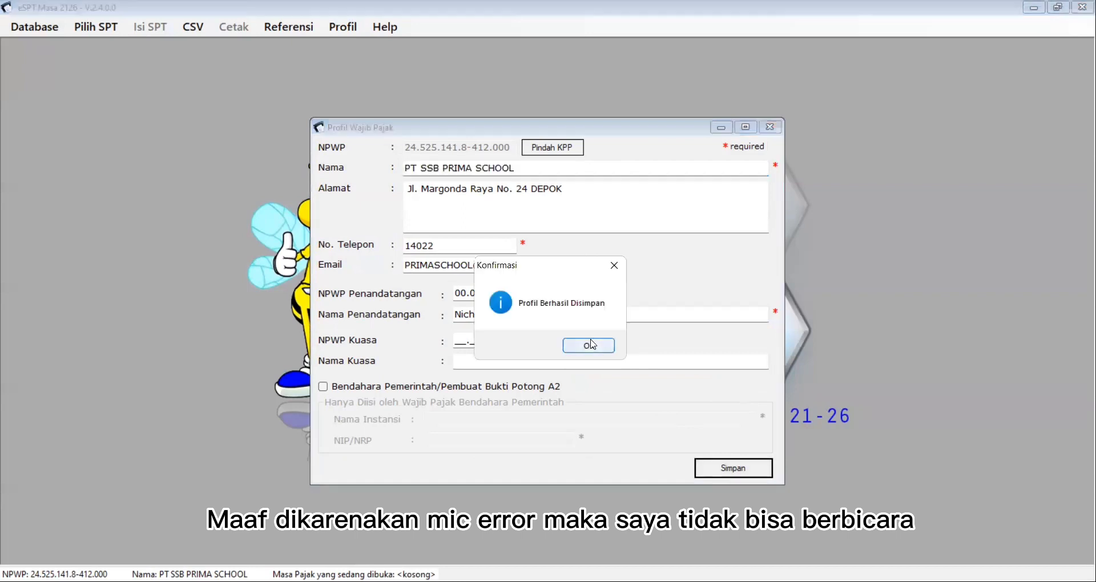
left_click(590, 345)
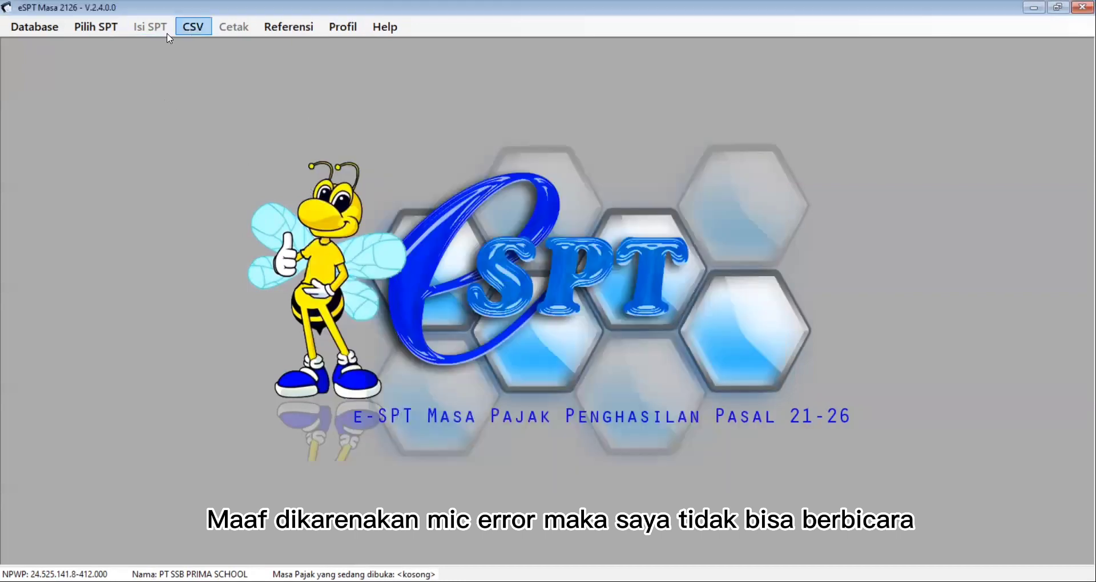
Step: Start Buat SPT Baru, set the period to Desember 2016, and create the SPT
left_click(121, 29)
left_click(99, 33)
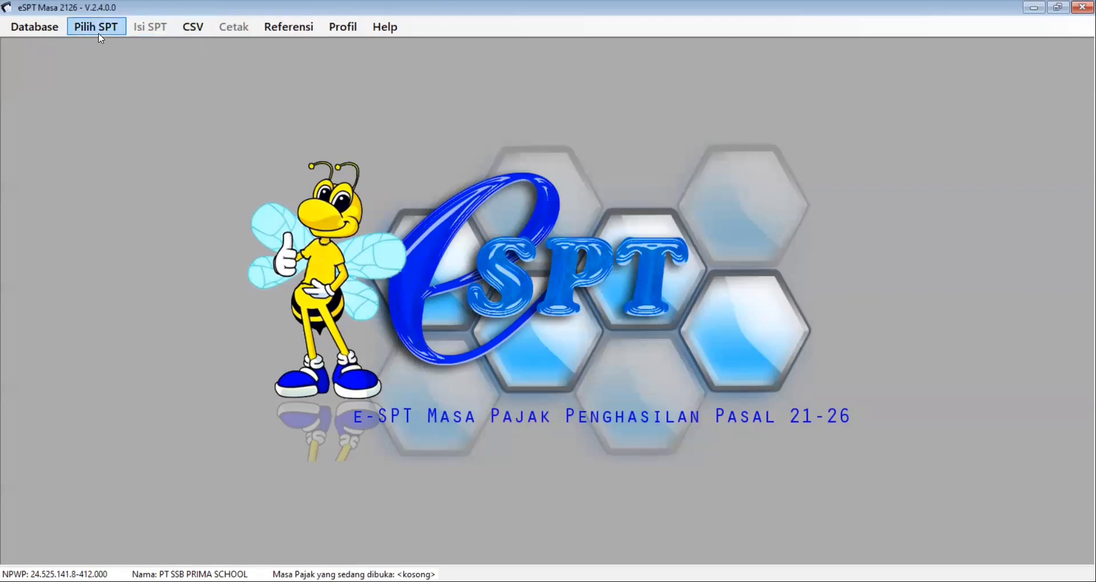
left_click(99, 36)
left_click(111, 51)
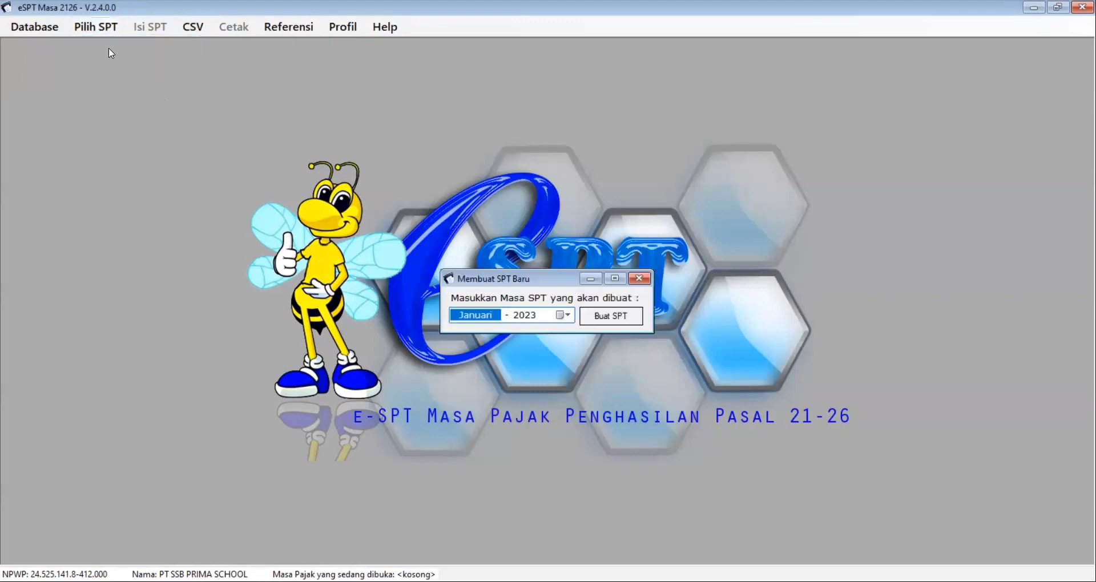
left_click(563, 315)
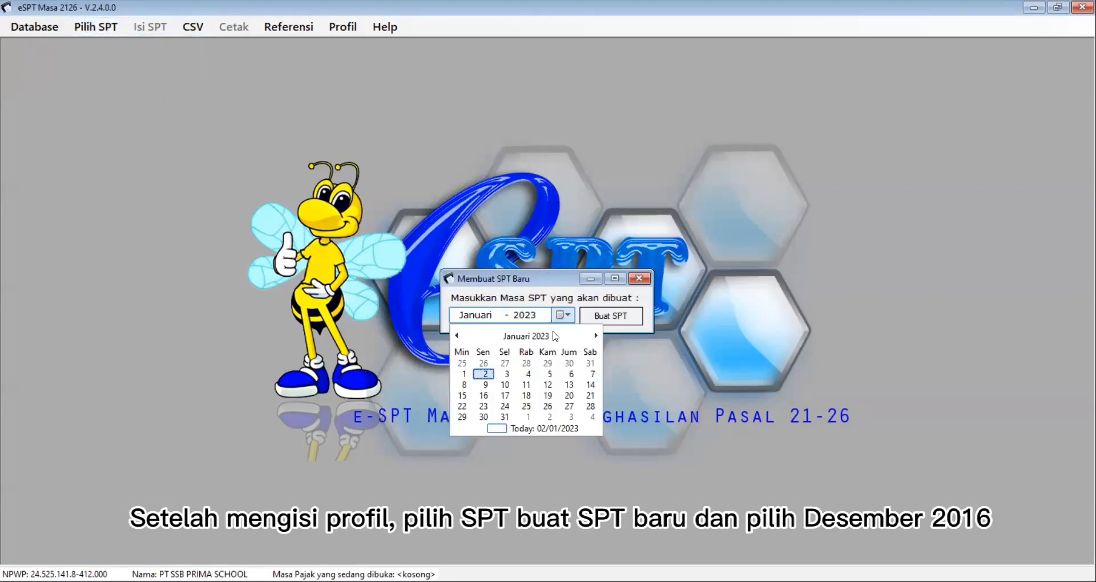
left_click(508, 338)
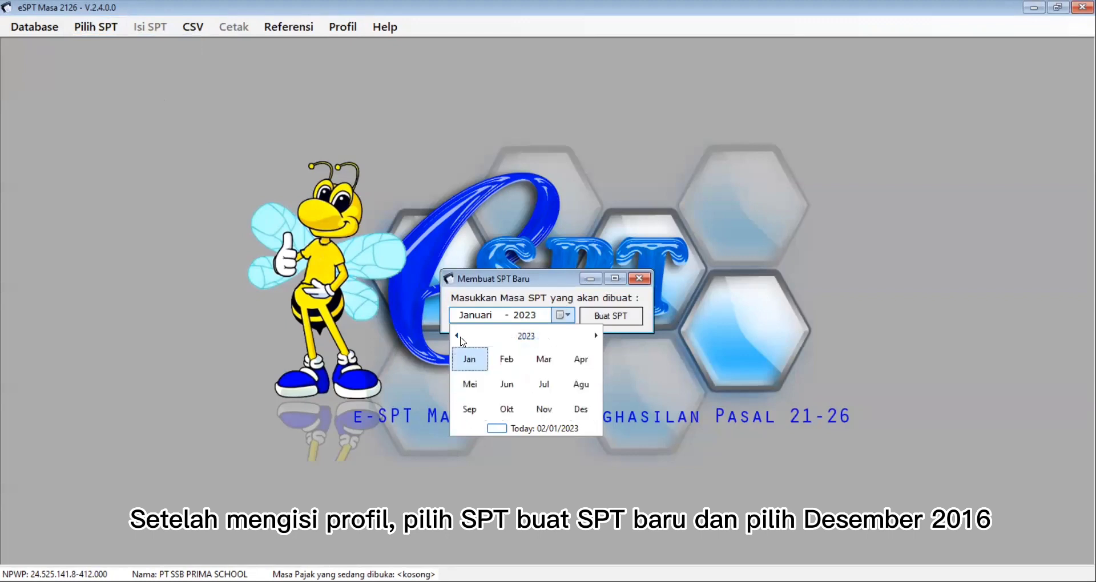
left_click(460, 337)
left_click(459, 337)
left_click(459, 337)
left_click(460, 337)
left_click(459, 337)
left_click(459, 337)
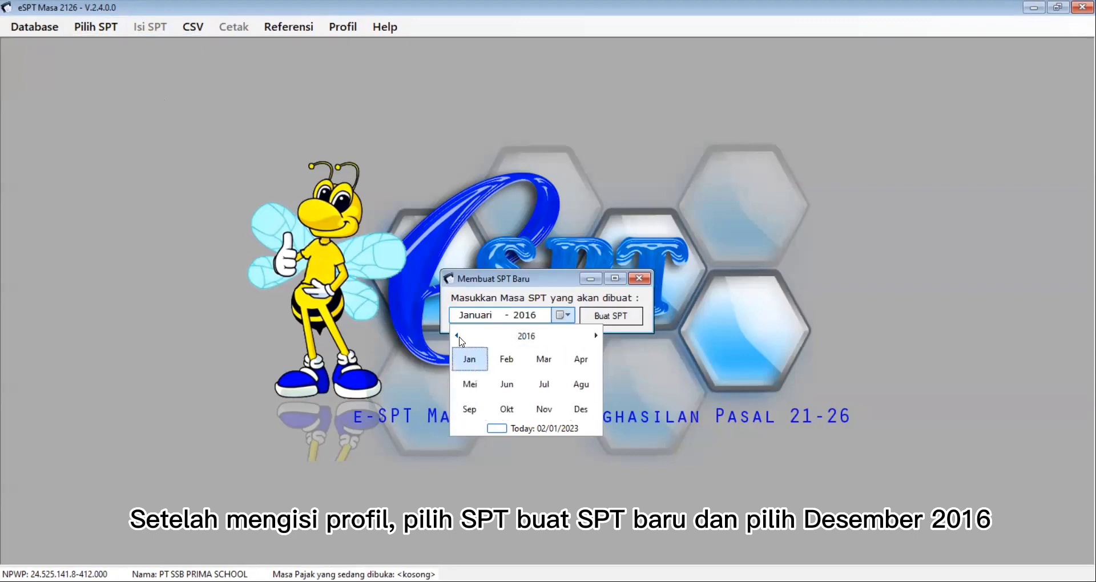
left_click(581, 409)
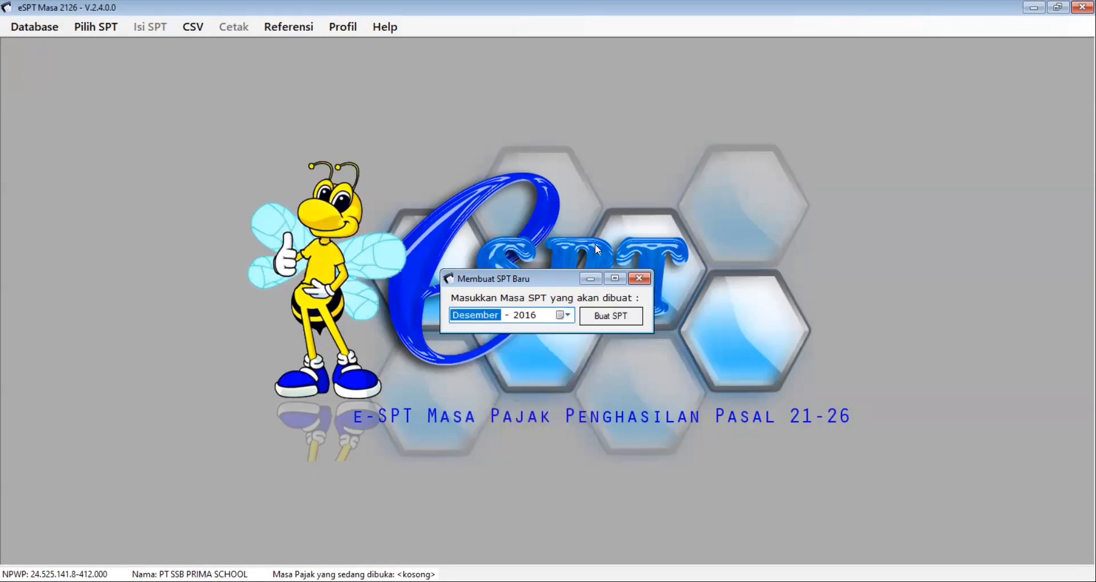
left_click(639, 279)
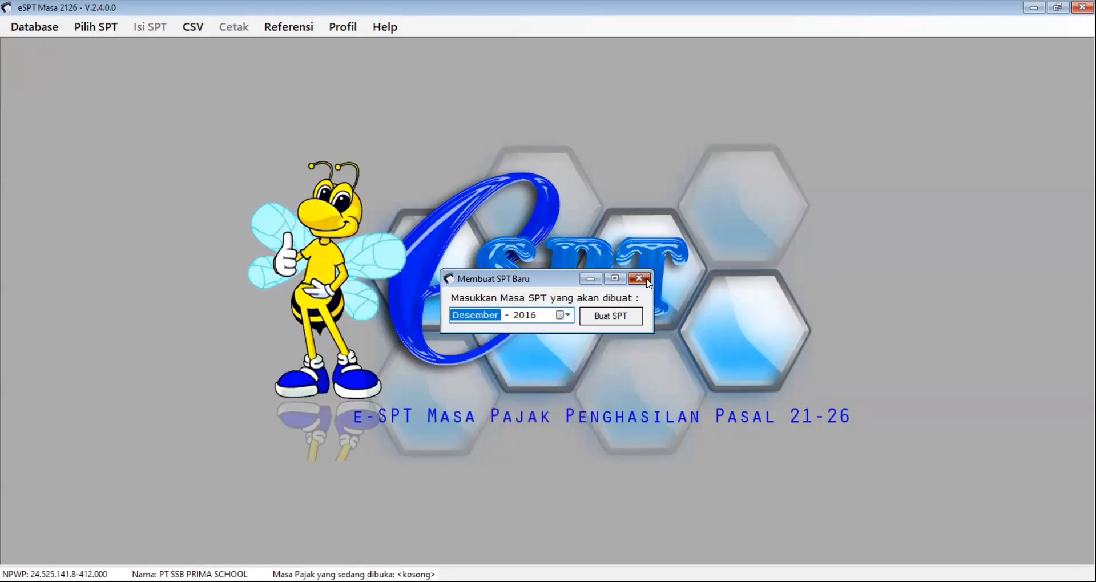
Step: Open the existing Desember 2016 SPT through Buka SPT and confirm
left_click(96, 27)
left_click(180, 43)
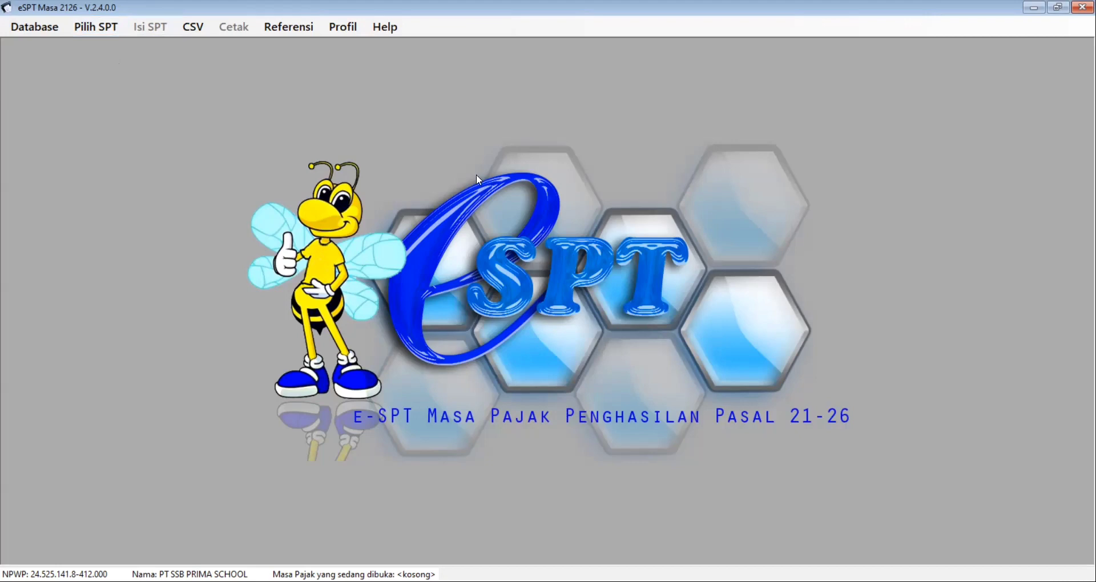
left_click(515, 215)
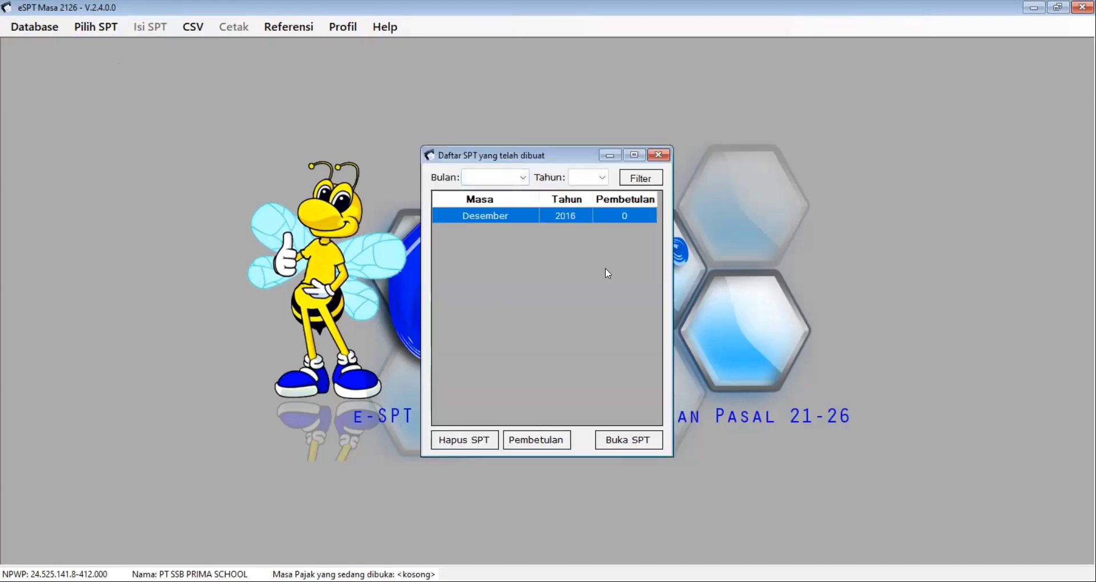
left_click(637, 440)
left_click(637, 440)
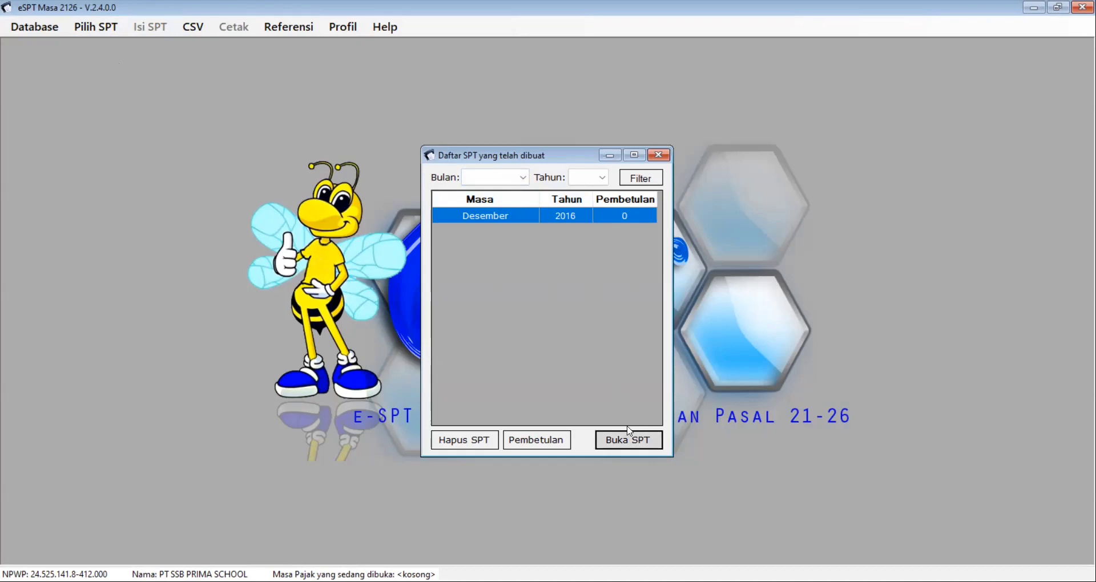
key("Return")
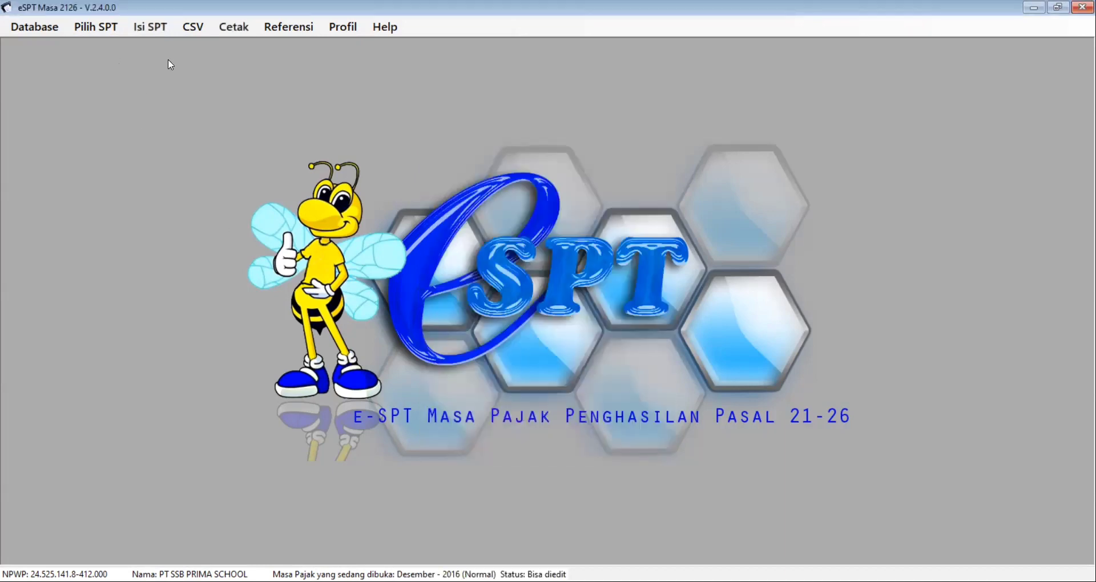
Step: Bring up the CSV Impor > Bukti Potong menu options
left_click(193, 26)
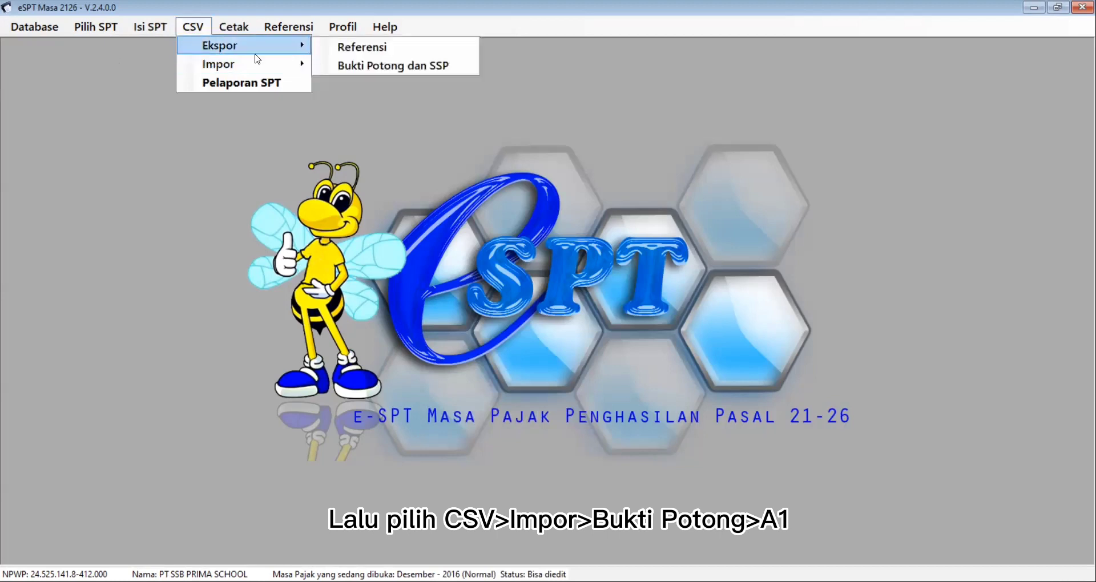
mouse_move(259, 68)
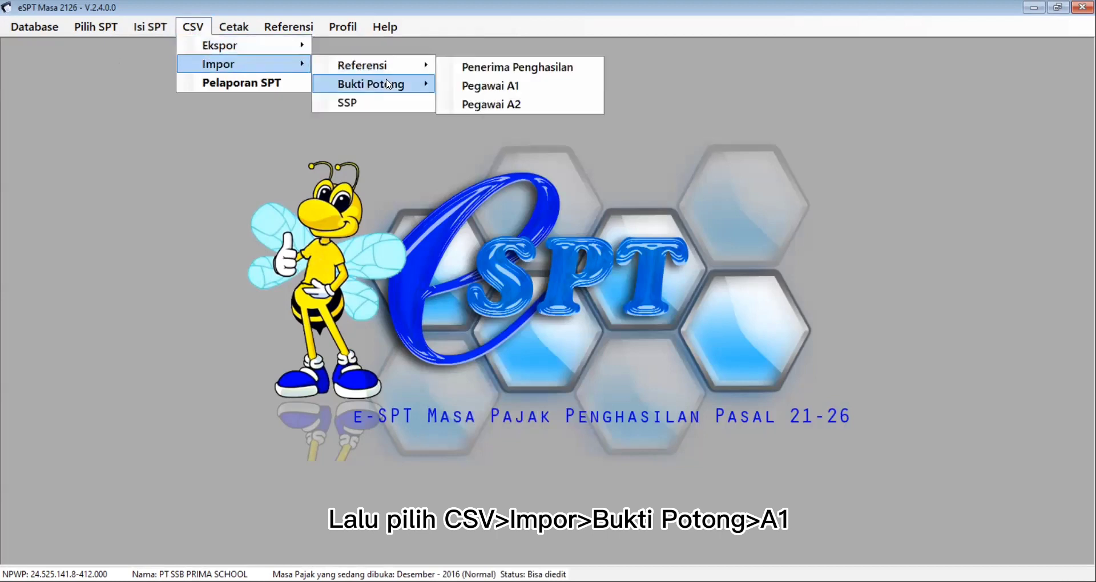
mouse_move(399, 84)
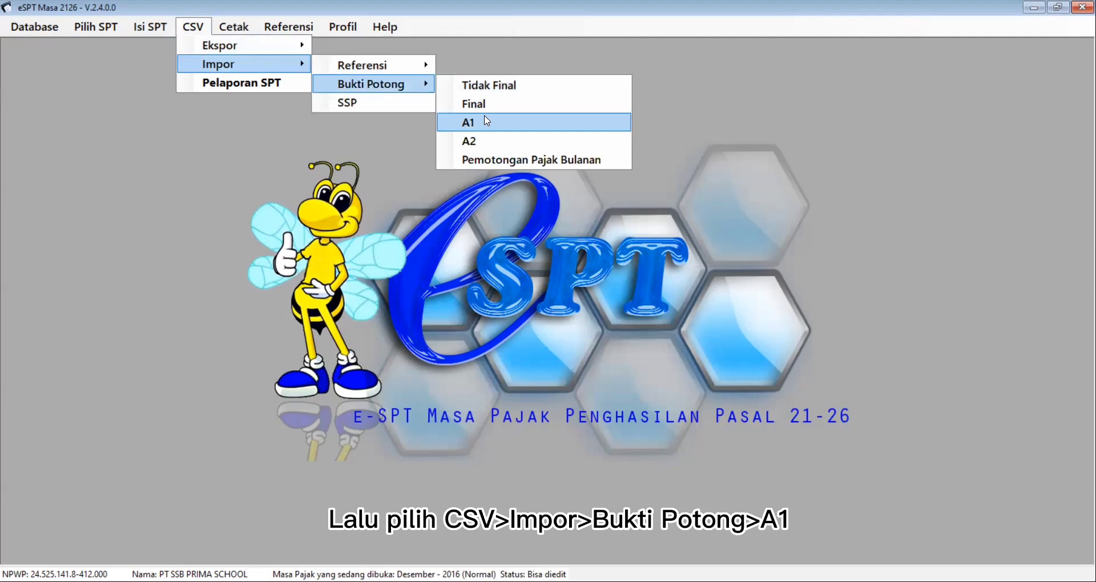
Step: Load 1721 Desember Impor.csv as A1 slips, import the five listed slips, and confirm success
key("Return")
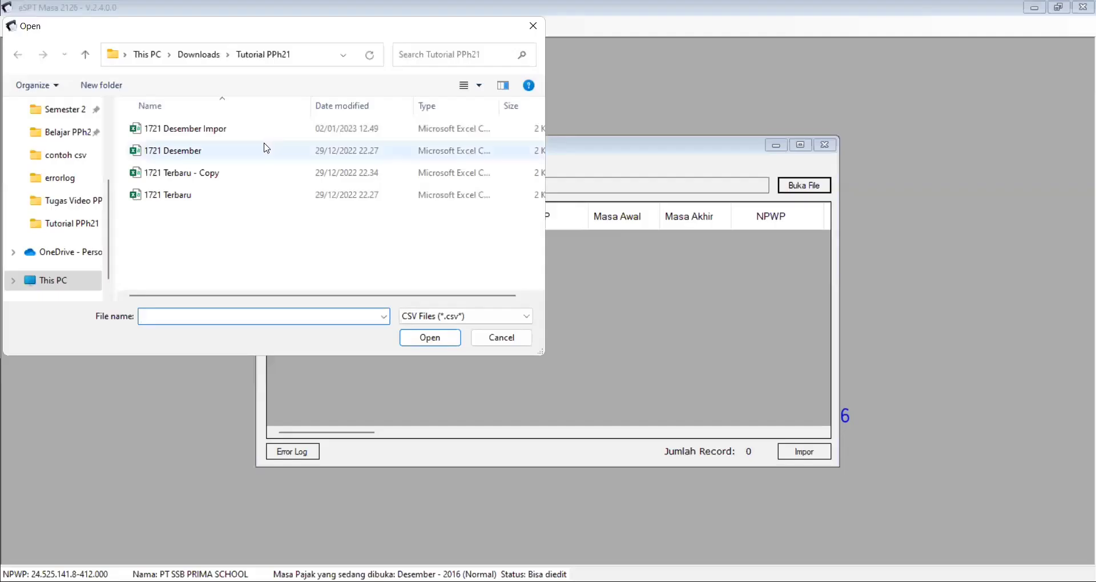
left_click(260, 132)
left_click(445, 337)
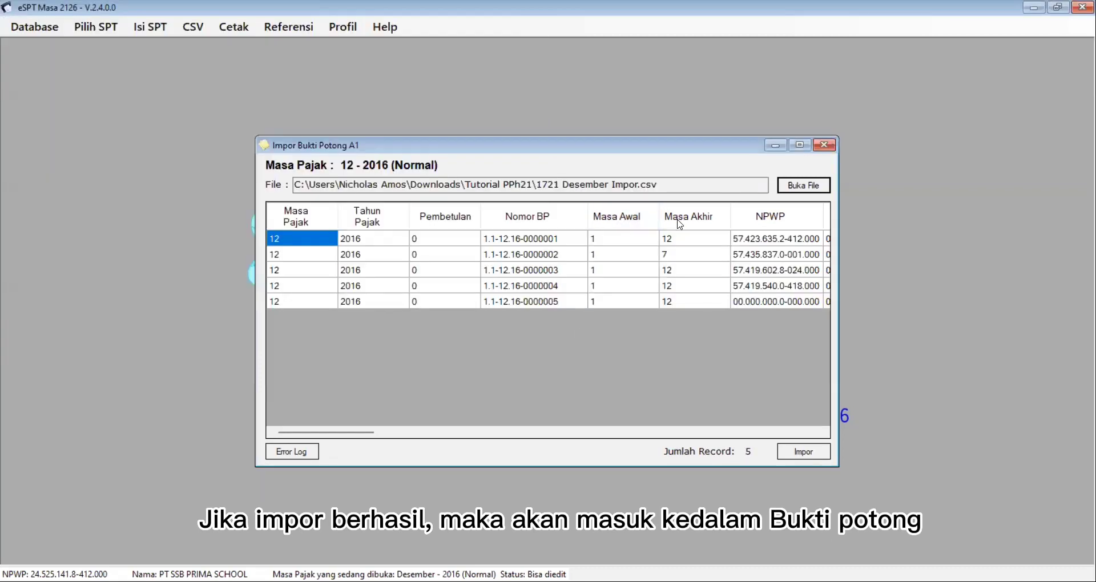
left_click(820, 451)
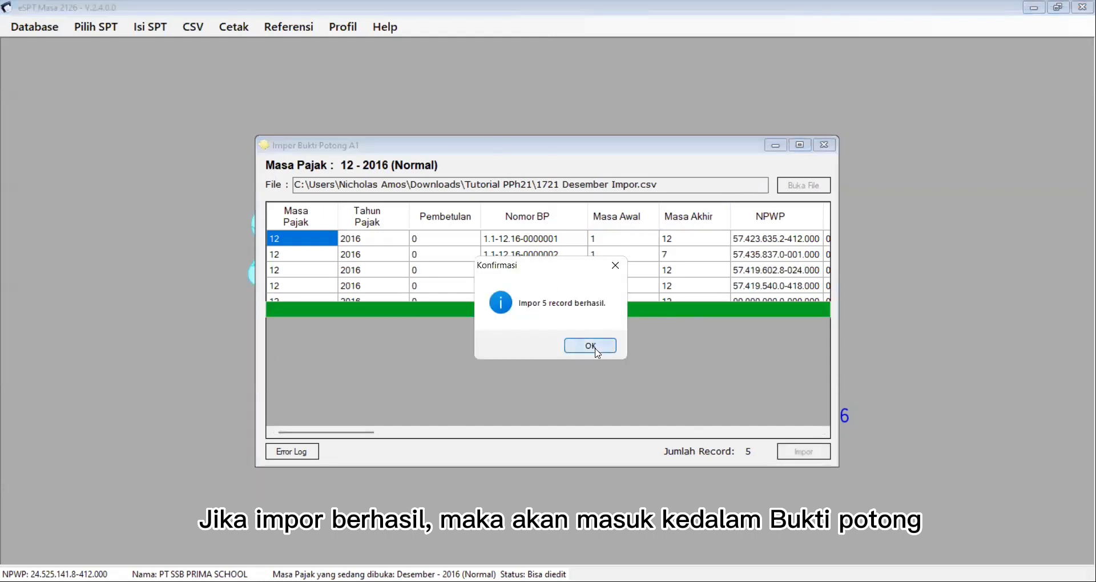
key("Return")
left_click(775, 145)
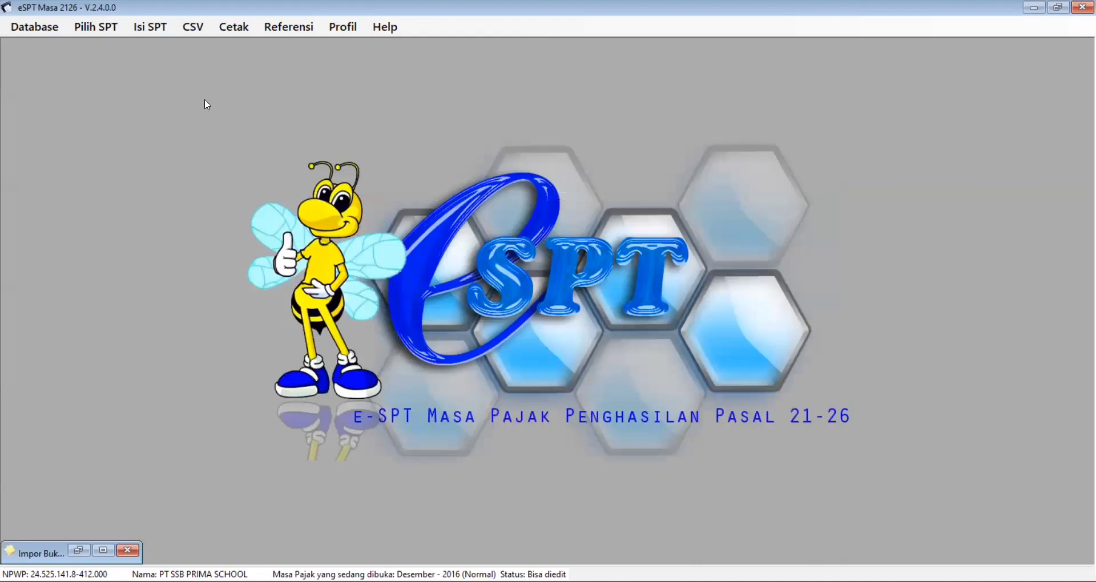
left_click(162, 32)
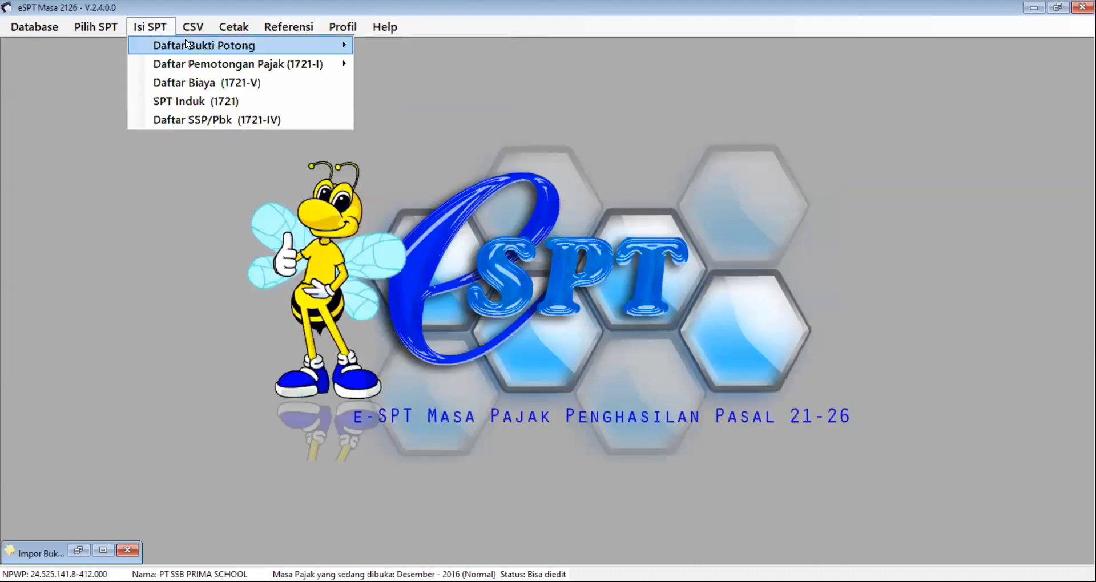
Step: View the five imported A1 slips (236.269.442 gross, 840.404 withheld), then minimize the list
left_click(171, 30)
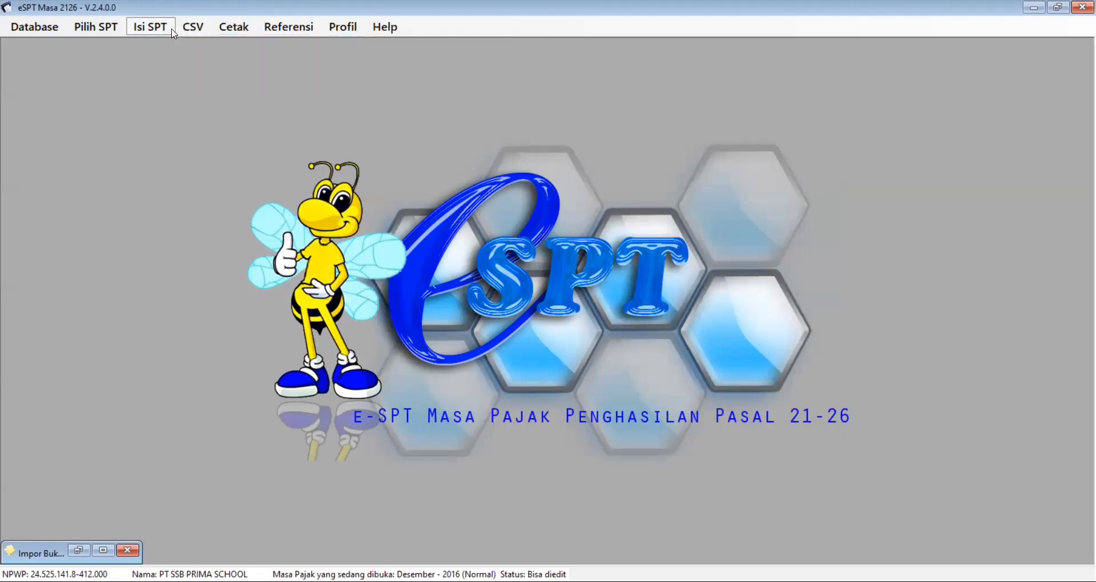
left_click(171, 30)
mouse_move(286, 45)
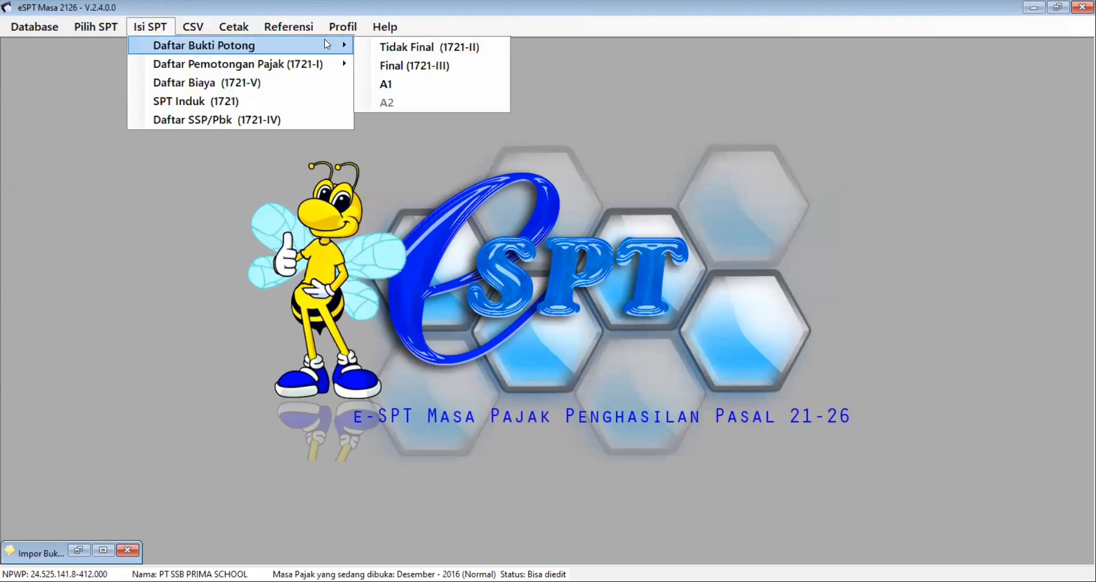
left_click(416, 83)
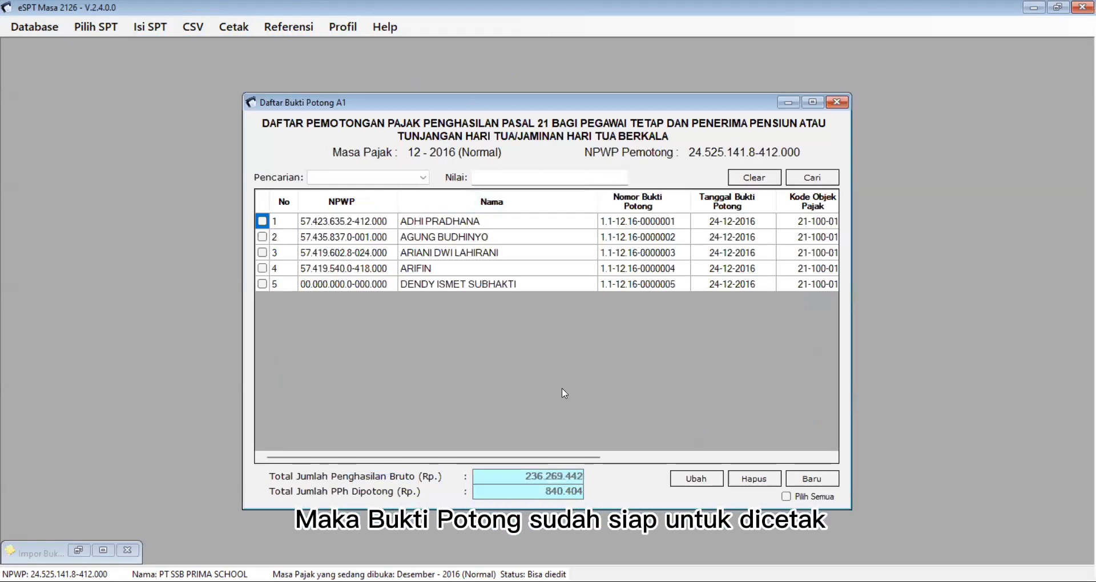
left_click_drag(579, 467, 488, 466)
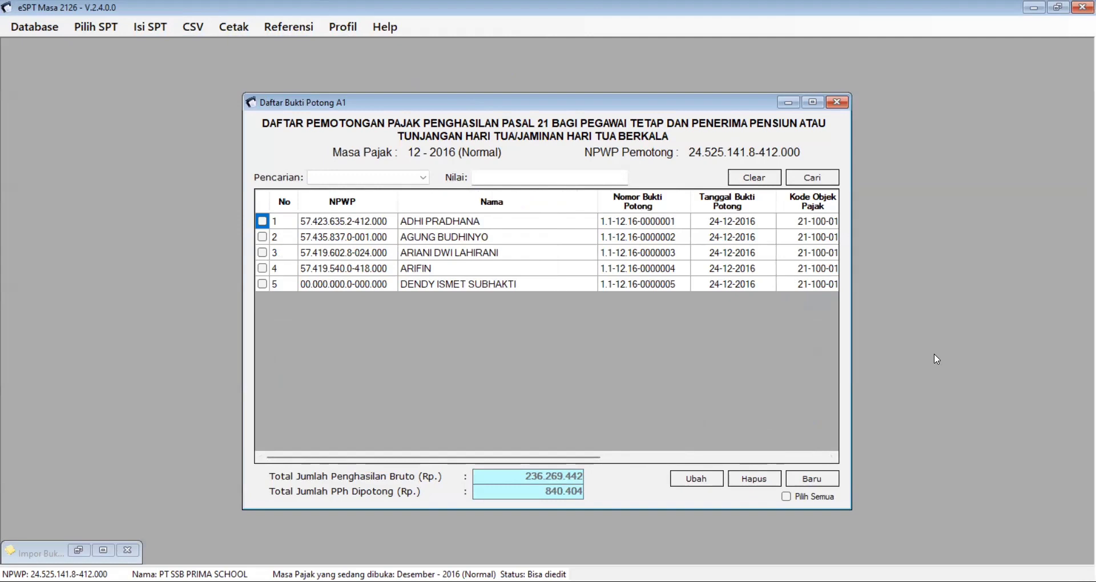
left_click(789, 103)
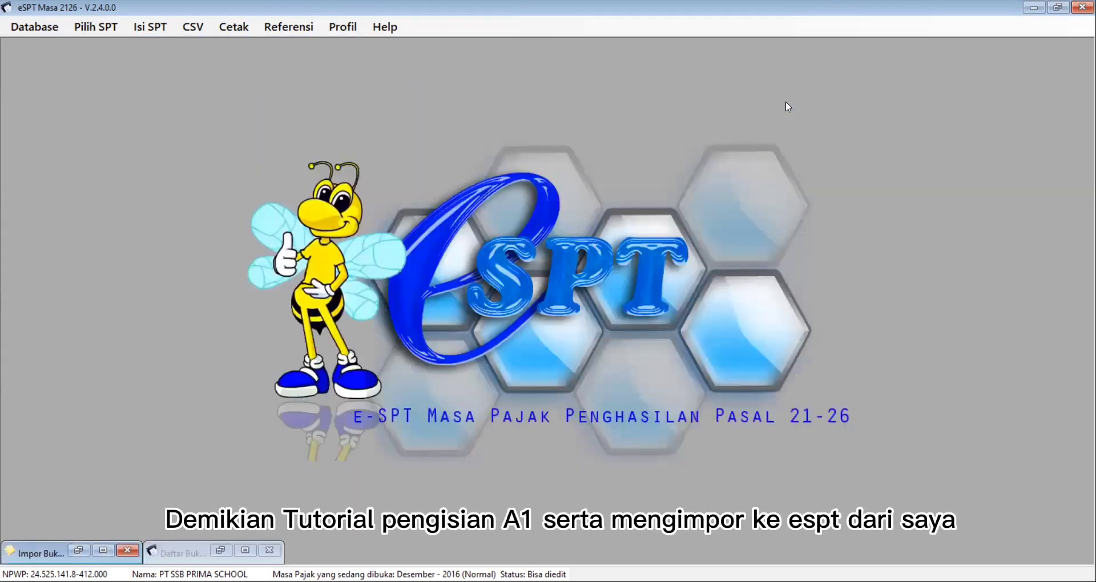